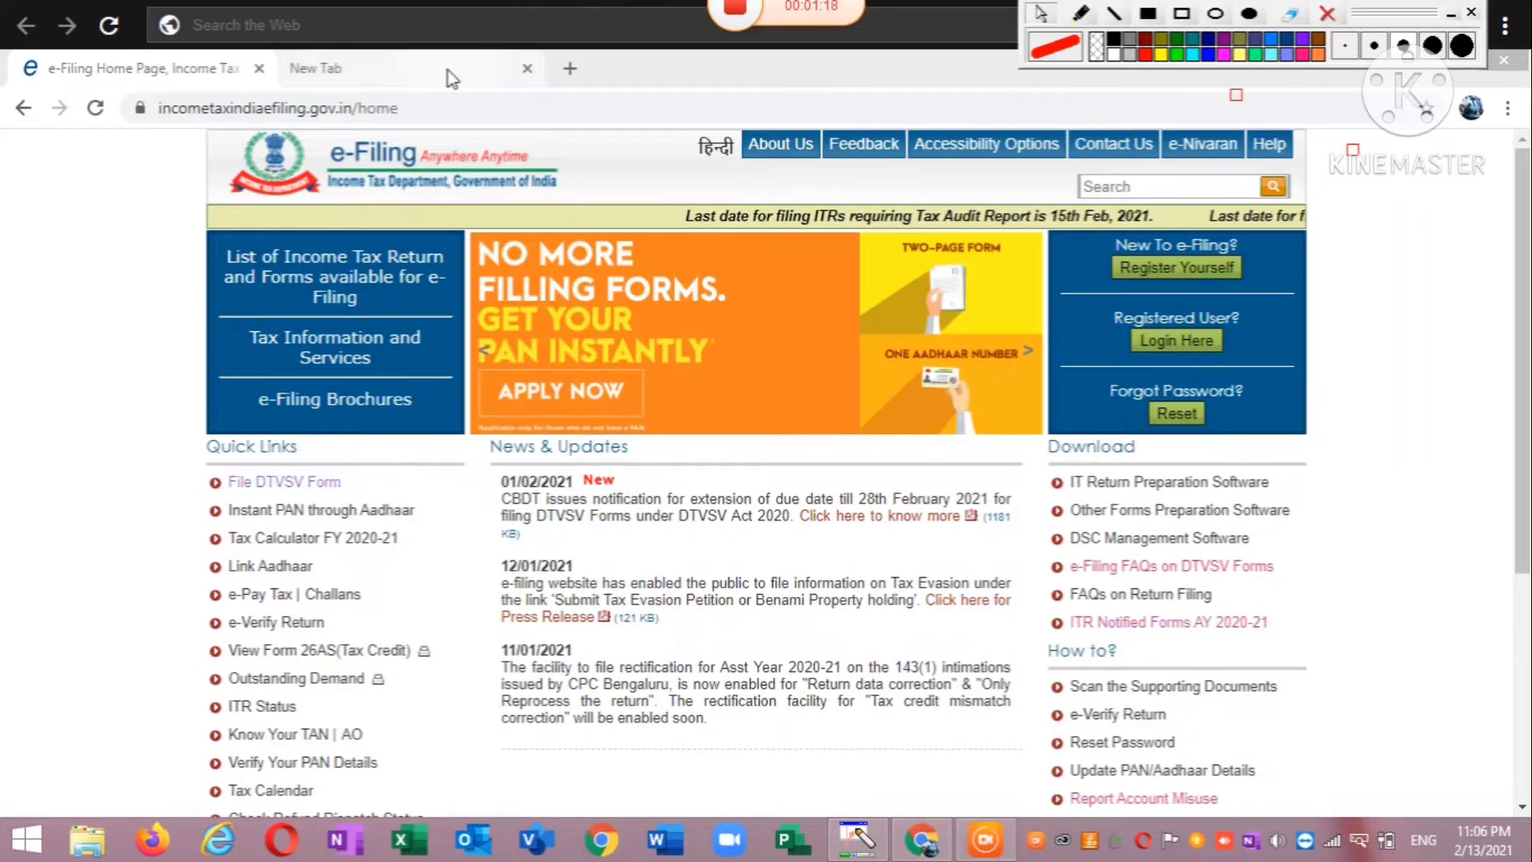
Outline the e-Filing website address with a red rectangle and erase the outline.
{"action": "left_click", "coordinate": [1183, 15]}
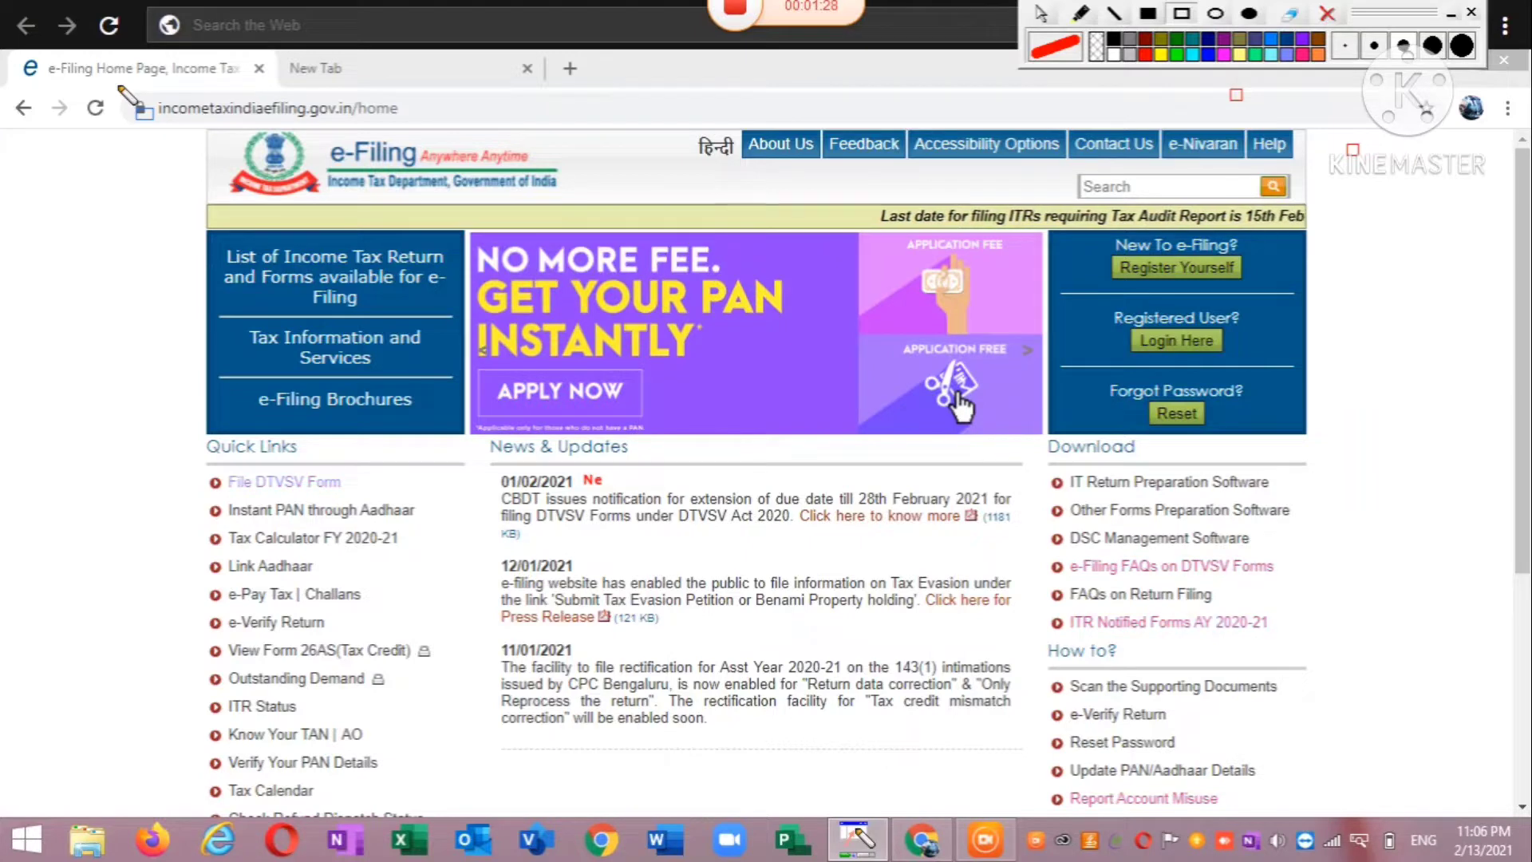
{"action": "mouse_move", "coordinate": [115, 83]}
{"action": "left_mouse_down"}
{"action": "mouse_move", "coordinate": [157, 134]}
{"action": "mouse_move", "coordinate": [444, 137]}
{"action": "left_mouse_up"}
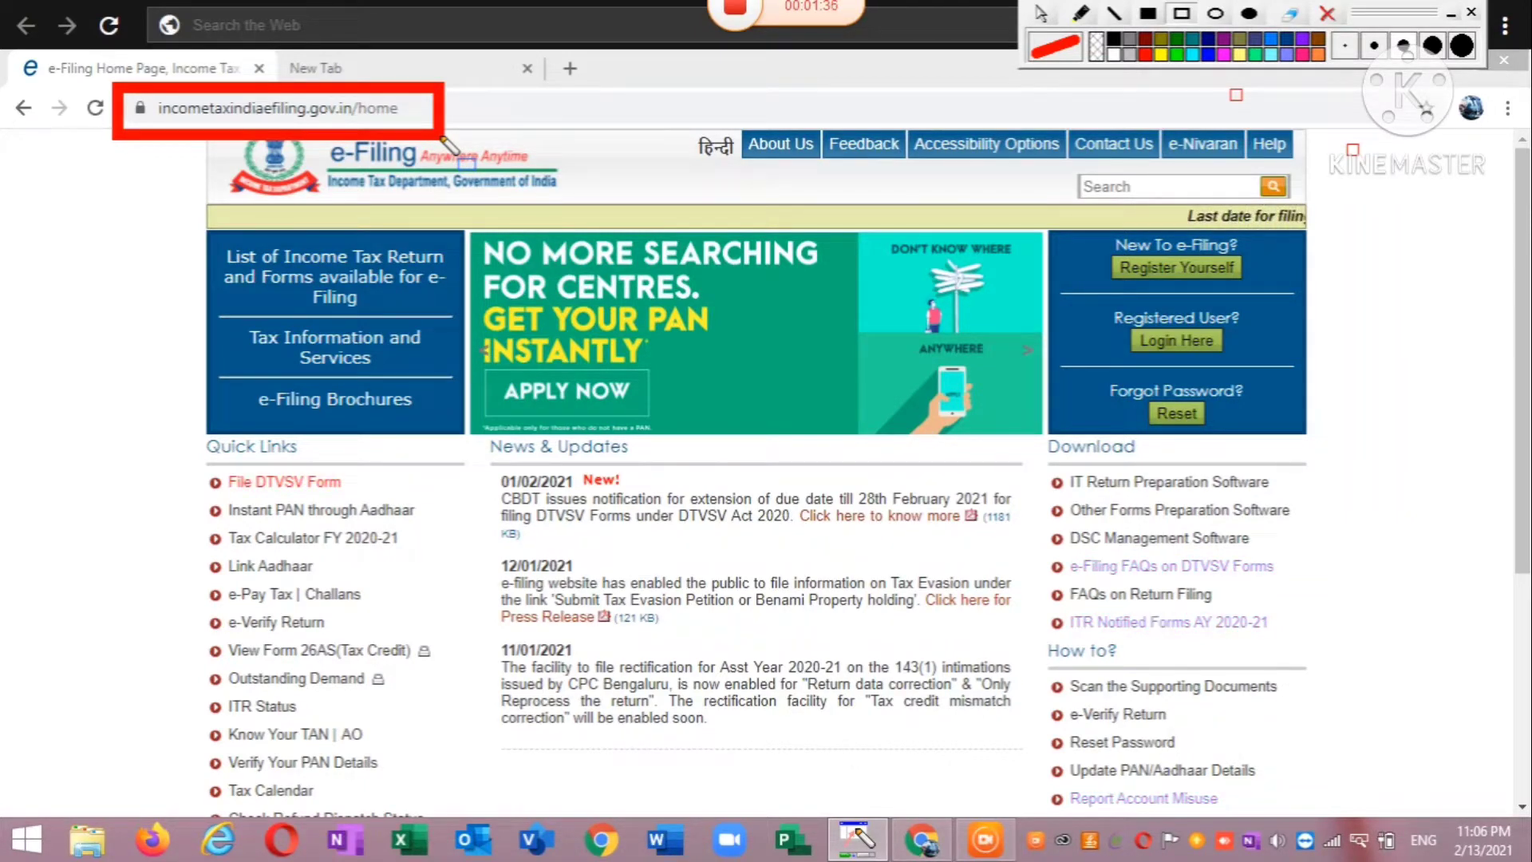
{"action": "left_click", "coordinate": [1290, 14]}
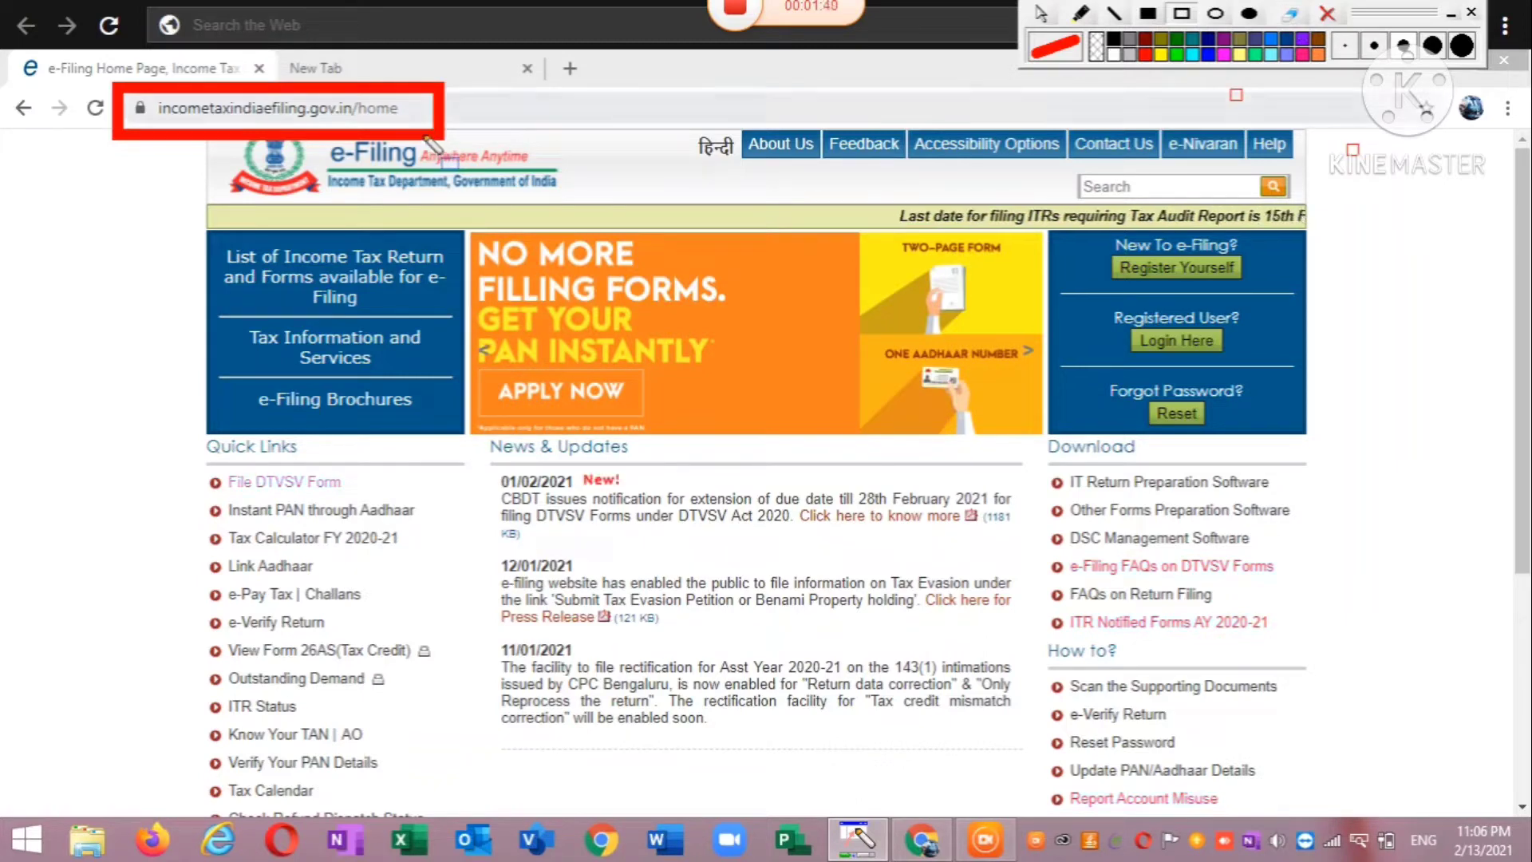
{"action": "left_click", "coordinate": [437, 109]}
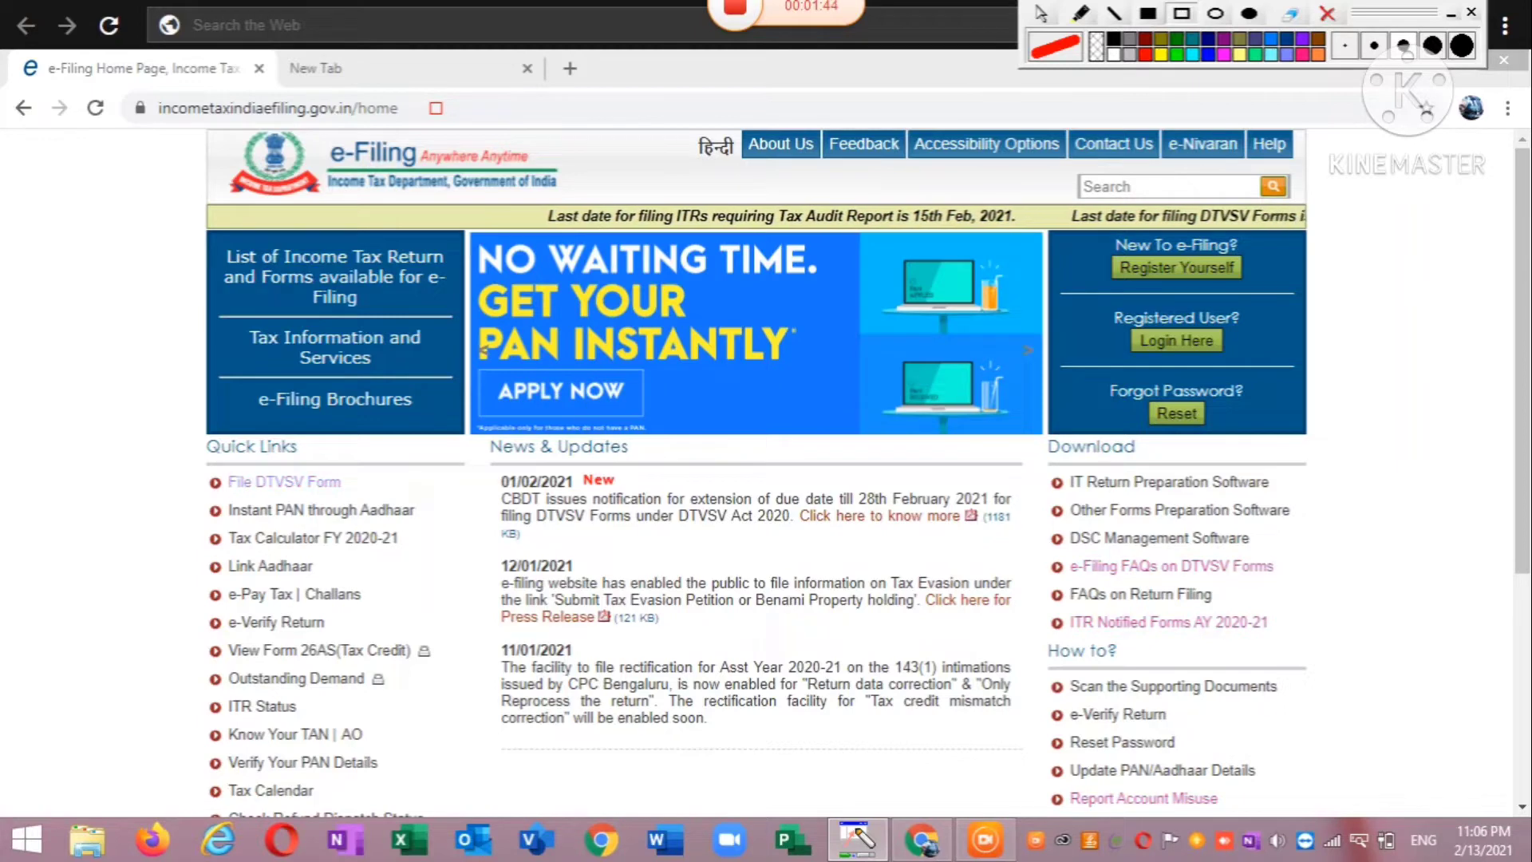
{"action": "left_click", "coordinate": [1047, 14]}
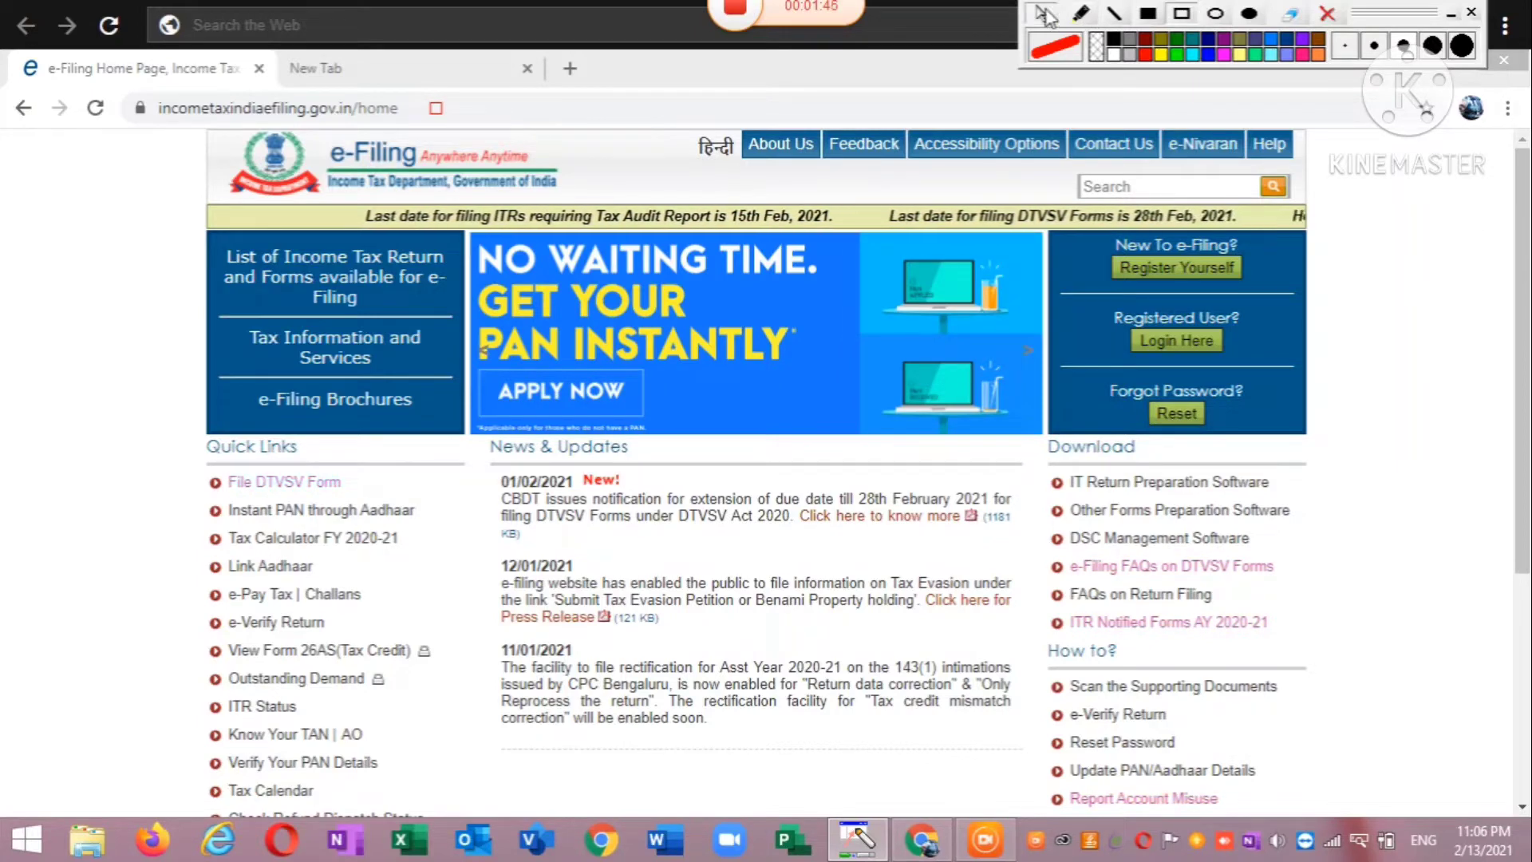
{"action": "scroll", "coordinate": [757, 478], "scroll_direction": "down", "scroll_amount": 2}
{"action": "left_click_drag", "start_coordinate": [1523, 327], "coordinate": [1522, 223]}
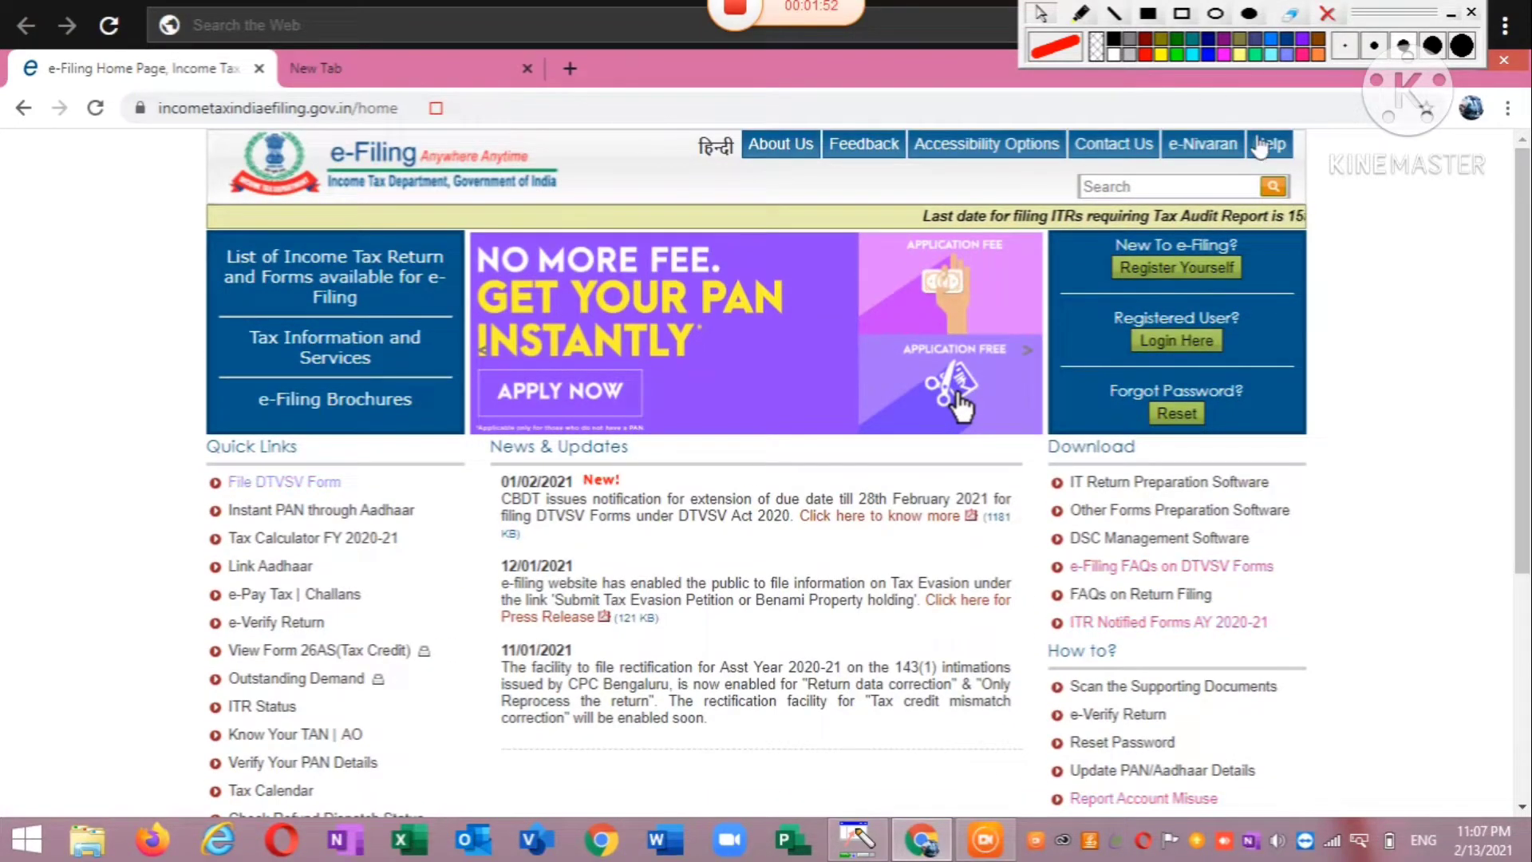
Outline the registration, login and password reset block and the Registered User login area in red, erasing each outline.
{"action": "left_click", "coordinate": [1181, 14]}
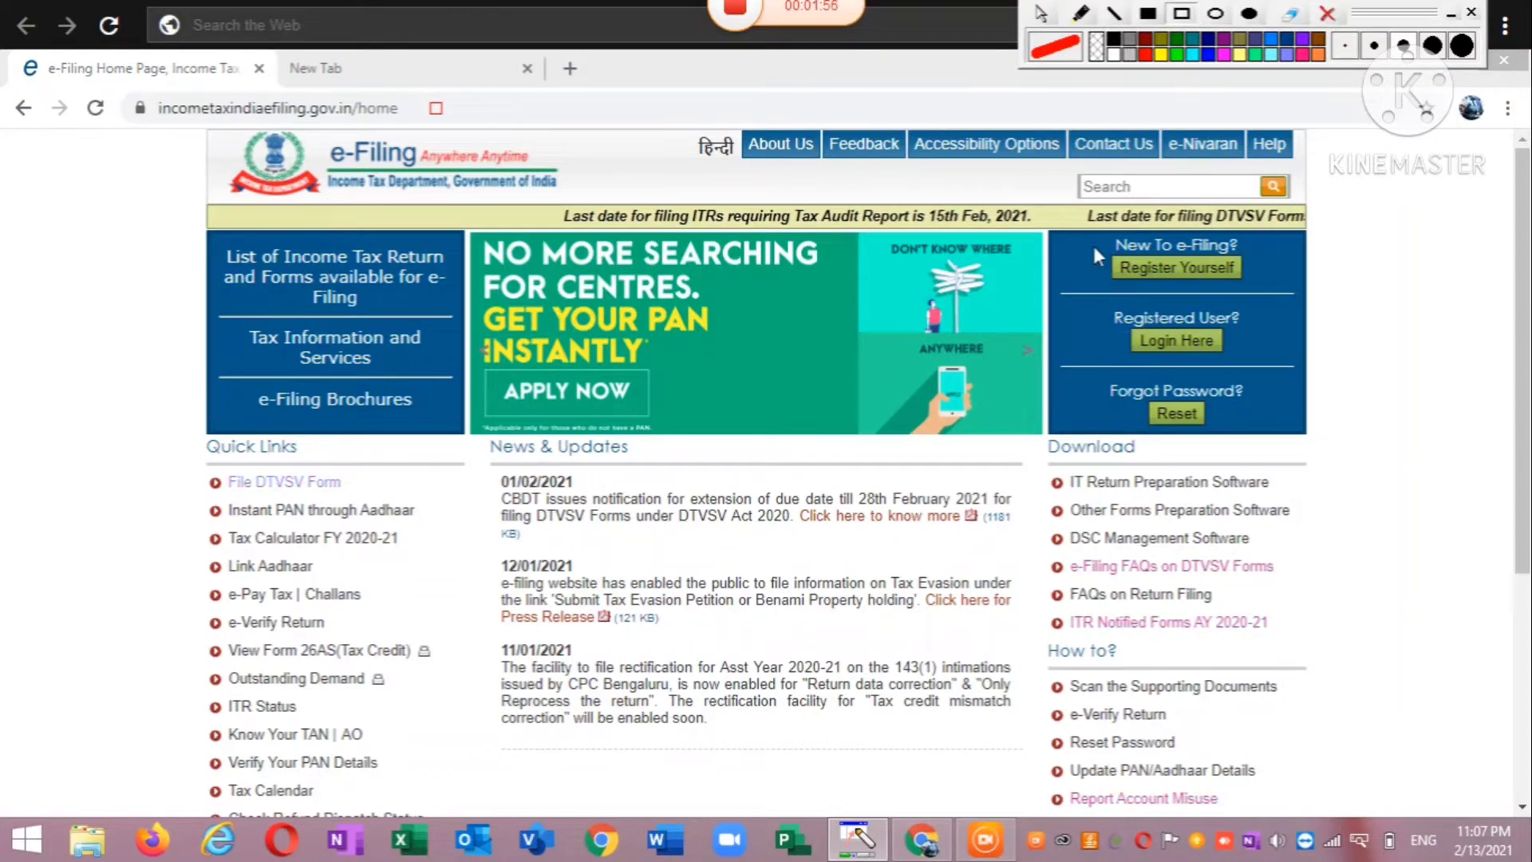
{"action": "mouse_move", "coordinate": [1085, 222]}
{"action": "left_mouse_down"}
{"action": "mouse_move", "coordinate": [1268, 479]}
{"action": "mouse_move", "coordinate": [1301, 461]}
{"action": "left_mouse_up"}
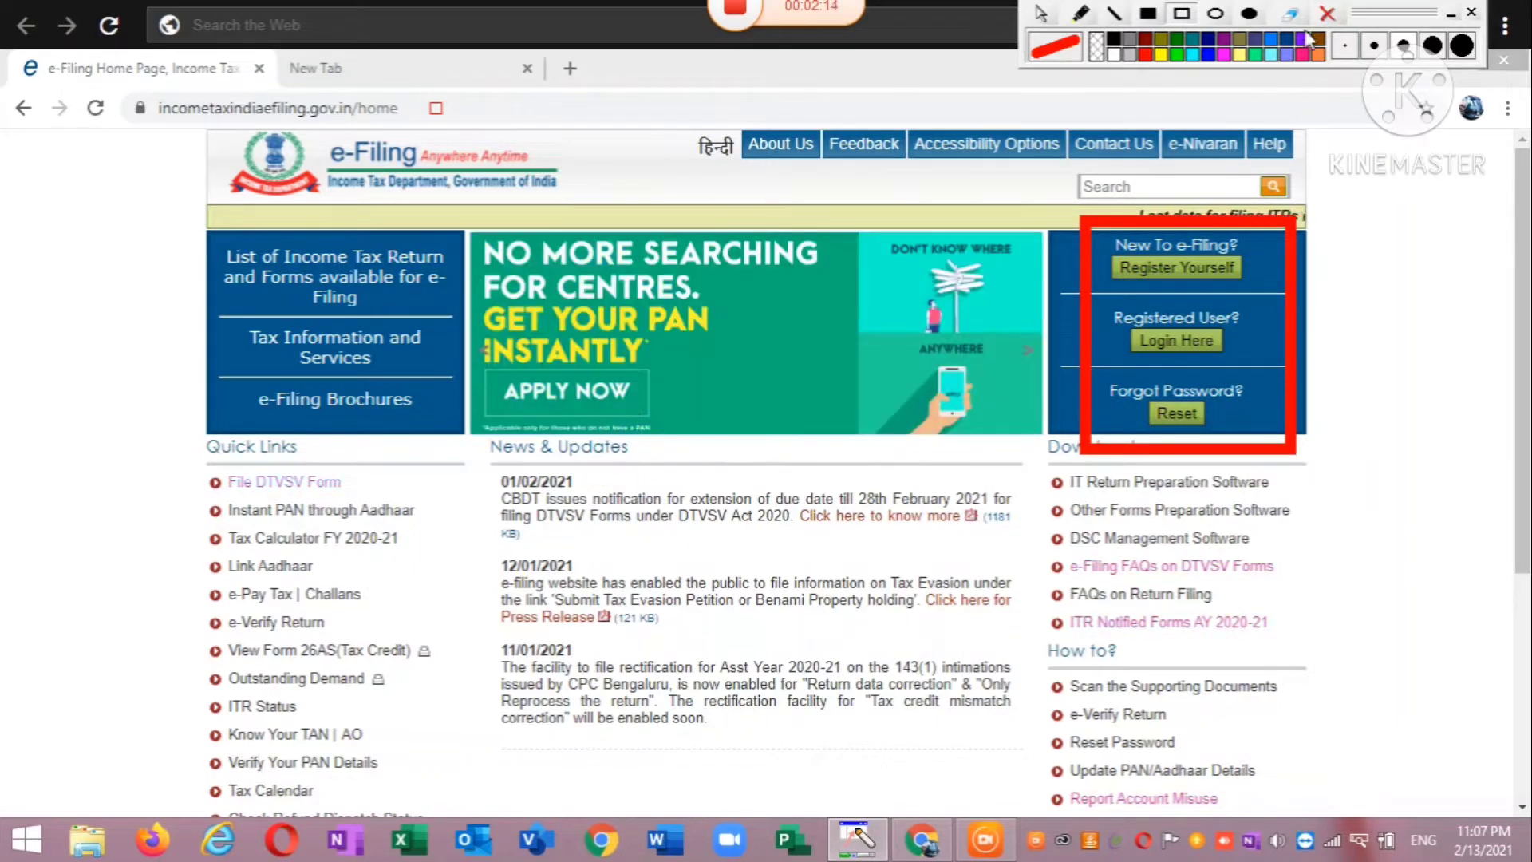
{"action": "left_click", "coordinate": [1326, 18]}
{"action": "left_click", "coordinate": [1284, 393]}
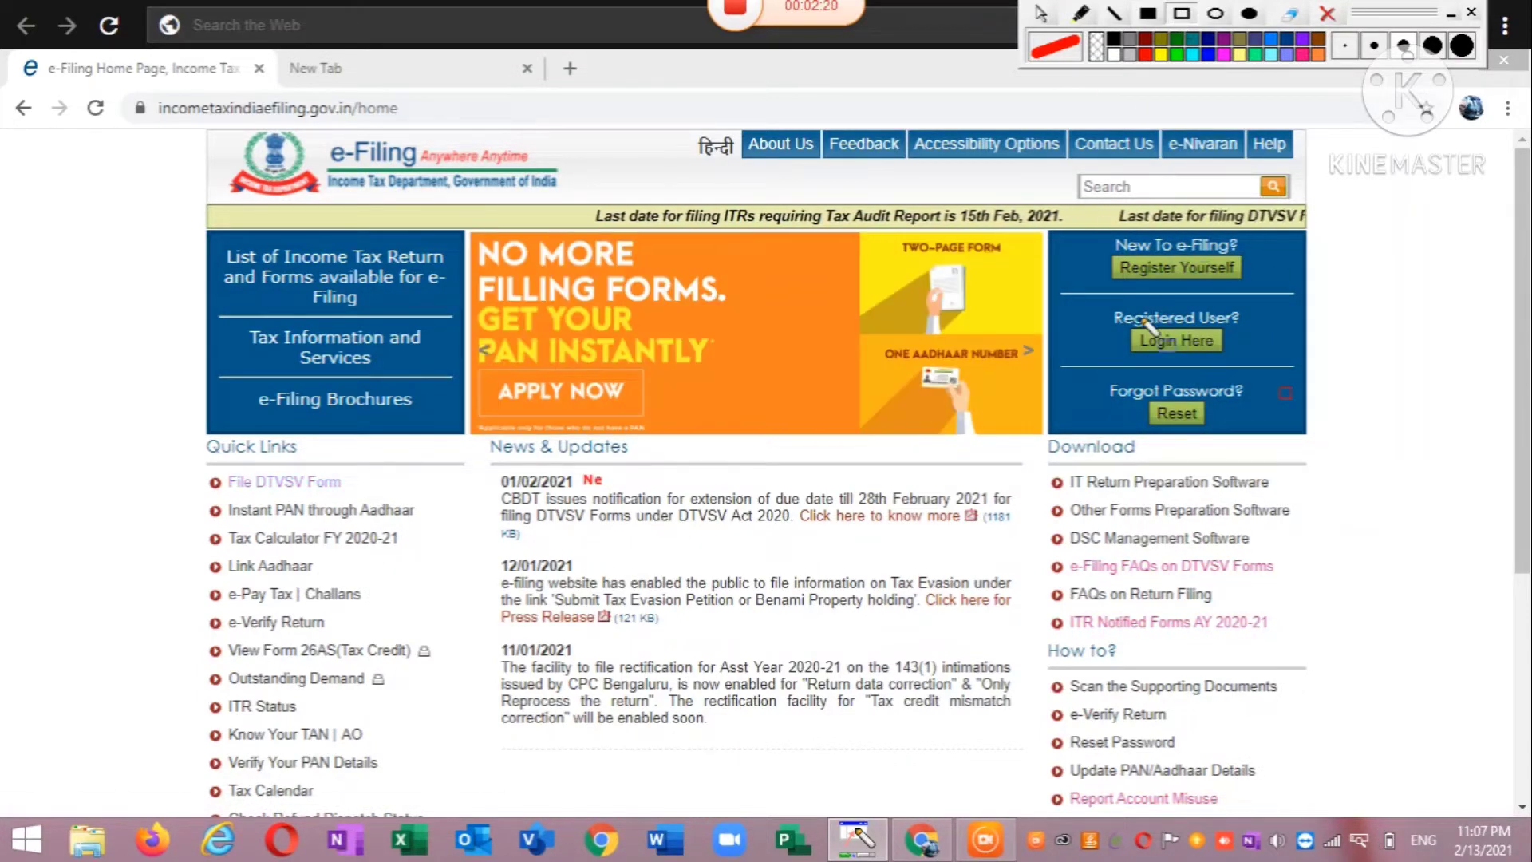
{"action": "mouse_move", "coordinate": [1089, 302]}
{"action": "left_mouse_down"}
{"action": "mouse_move", "coordinate": [1121, 364]}
{"action": "mouse_move", "coordinate": [1270, 378]}
{"action": "left_mouse_up"}
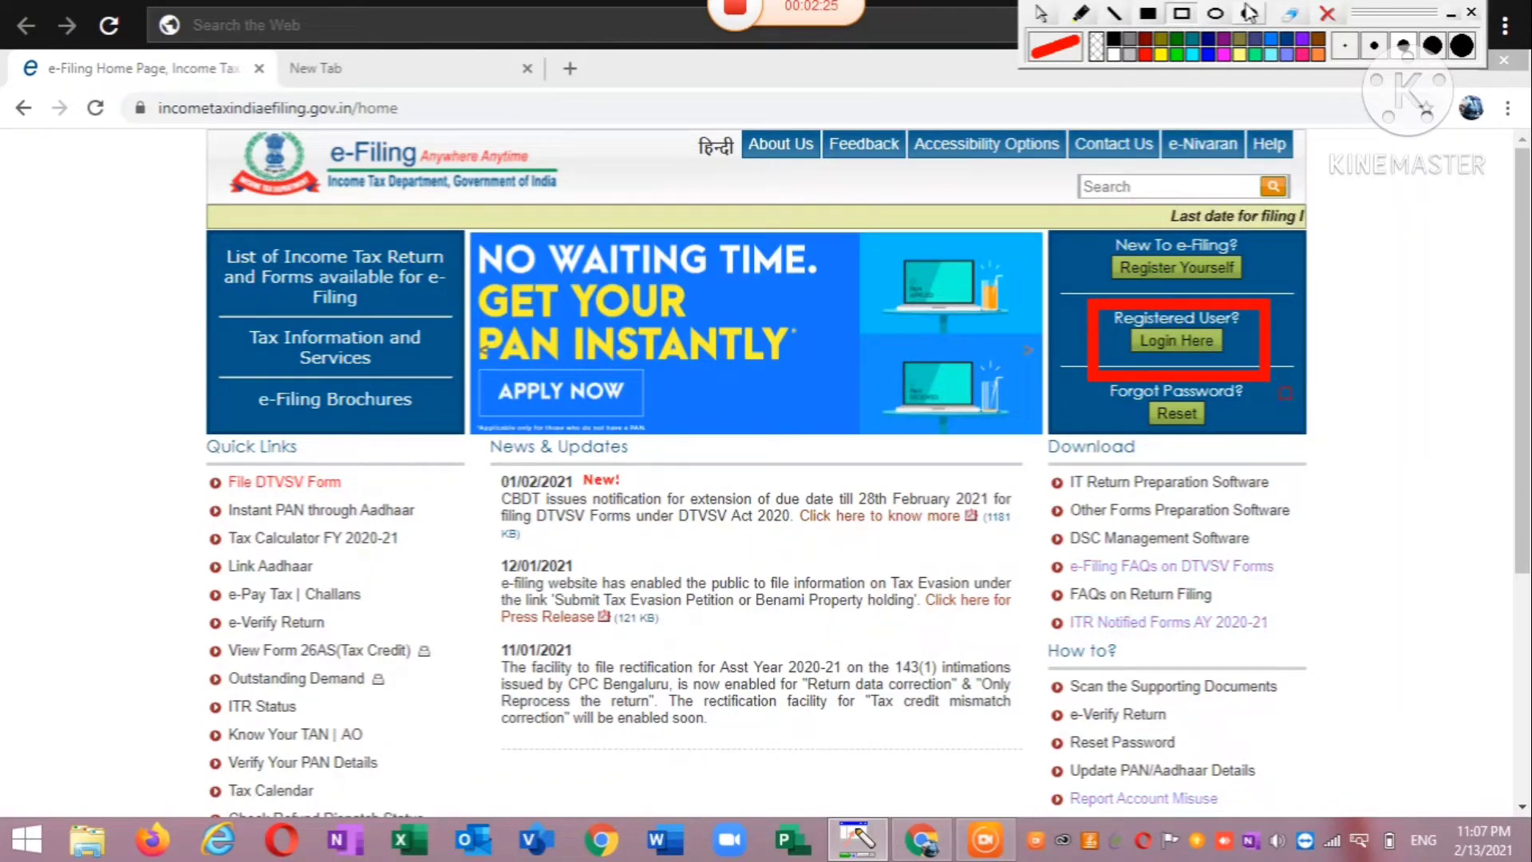
{"action": "left_click", "coordinate": [1328, 15]}
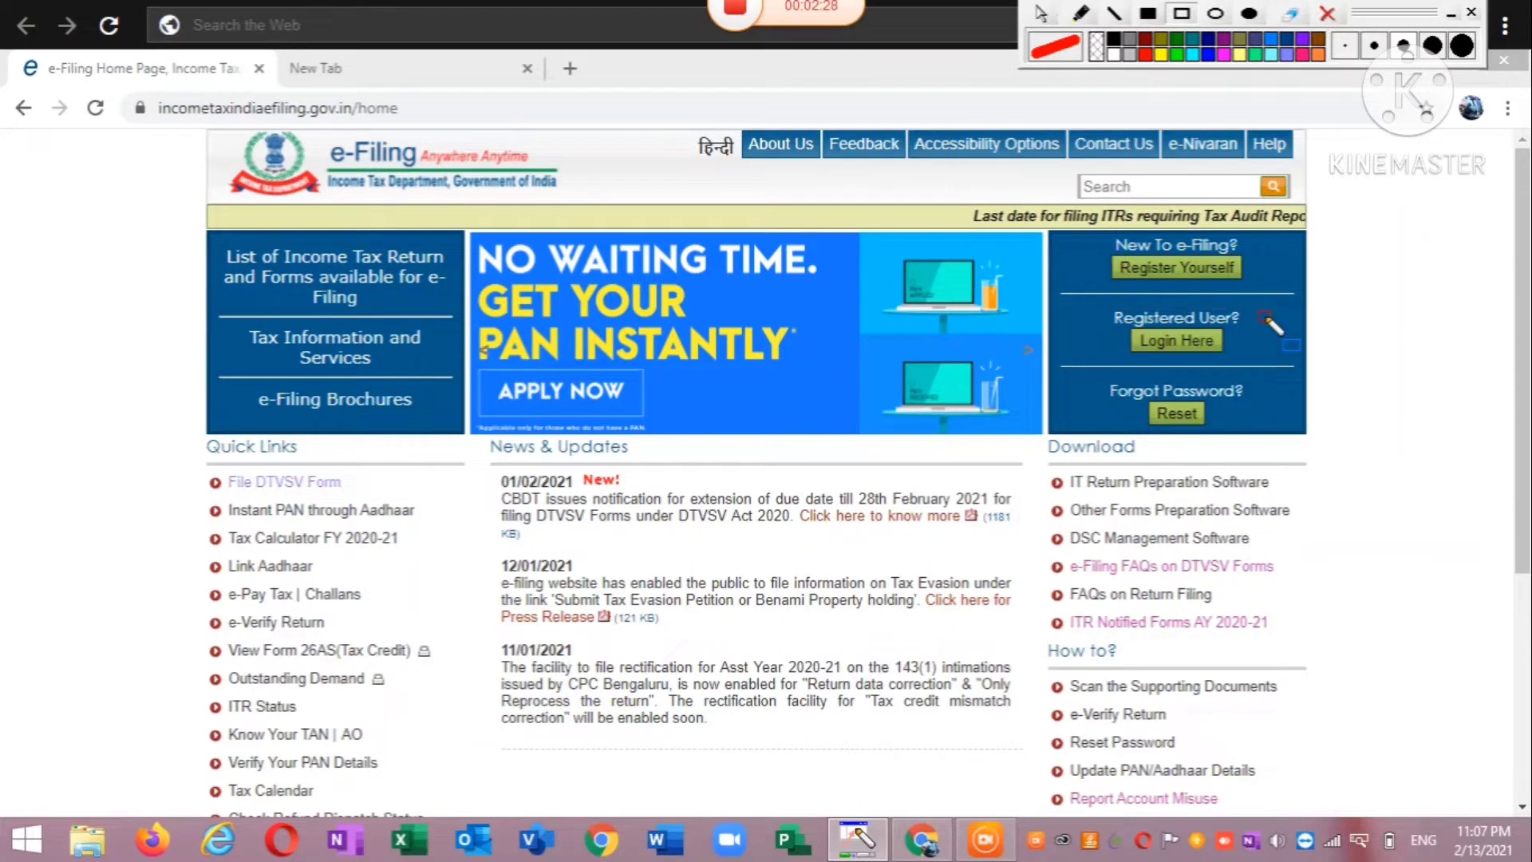
Open the login page for registered users.
{"action": "left_click", "coordinate": [1187, 343]}
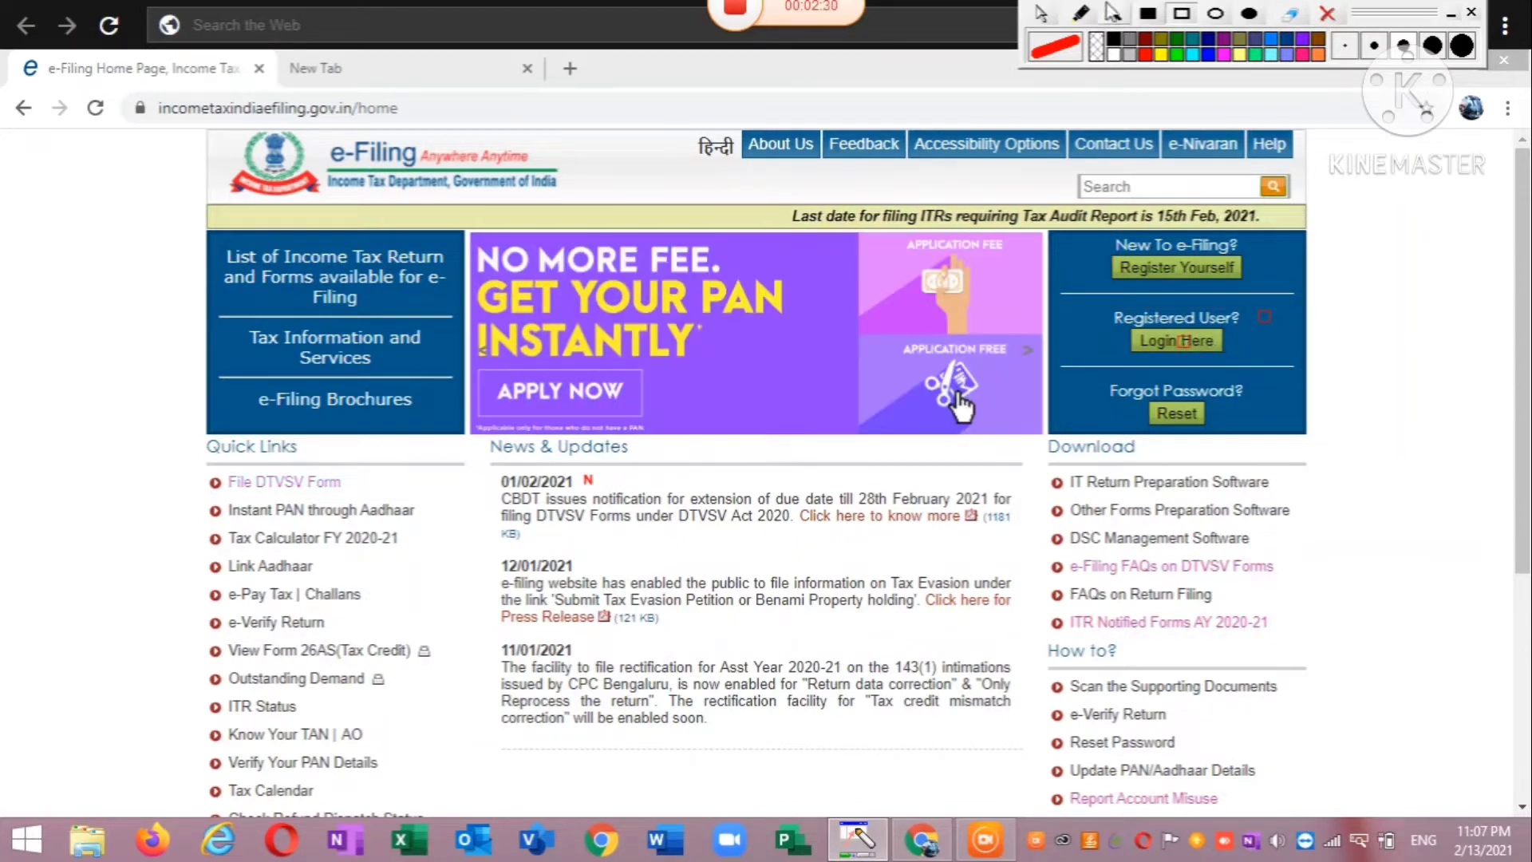
{"action": "left_click", "coordinate": [1041, 14]}
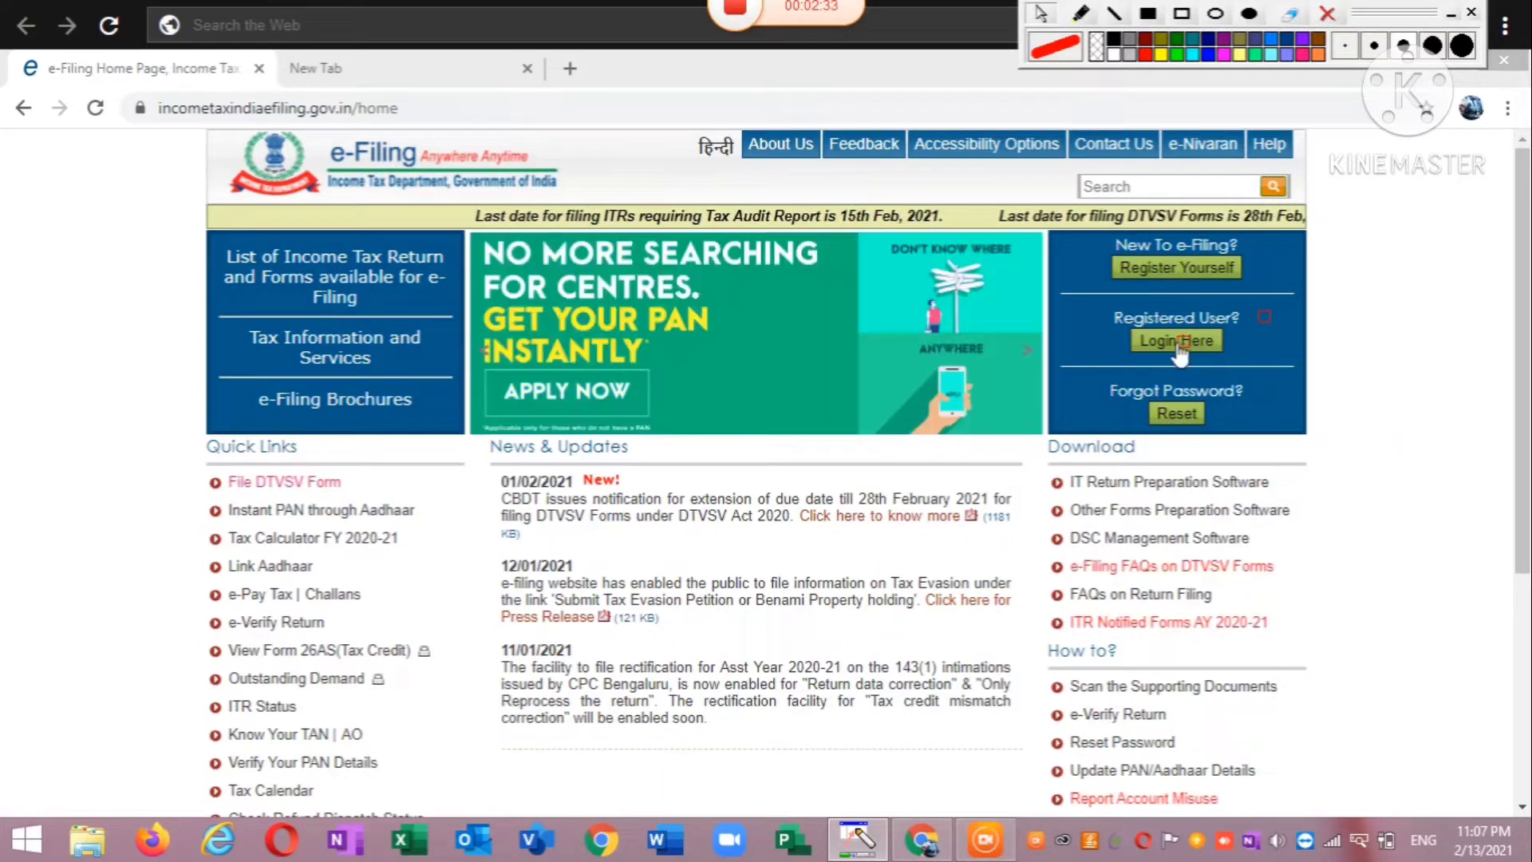
{"action": "left_click", "coordinate": [1179, 350]}
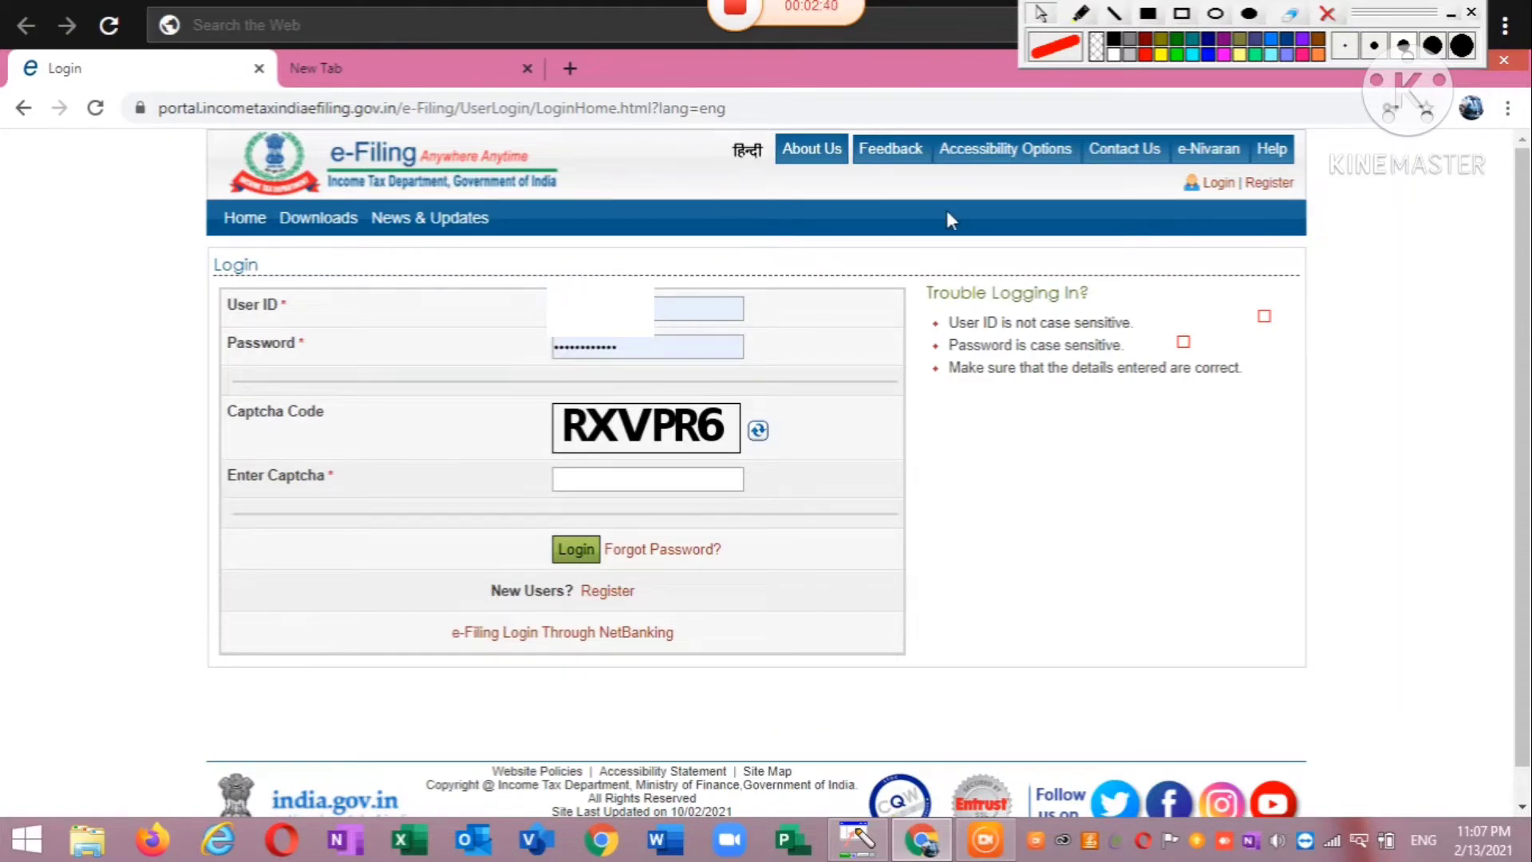
Outline the User ID and Password fields of the login form in red and erase the outlines.
{"action": "left_click", "coordinate": [1184, 17]}
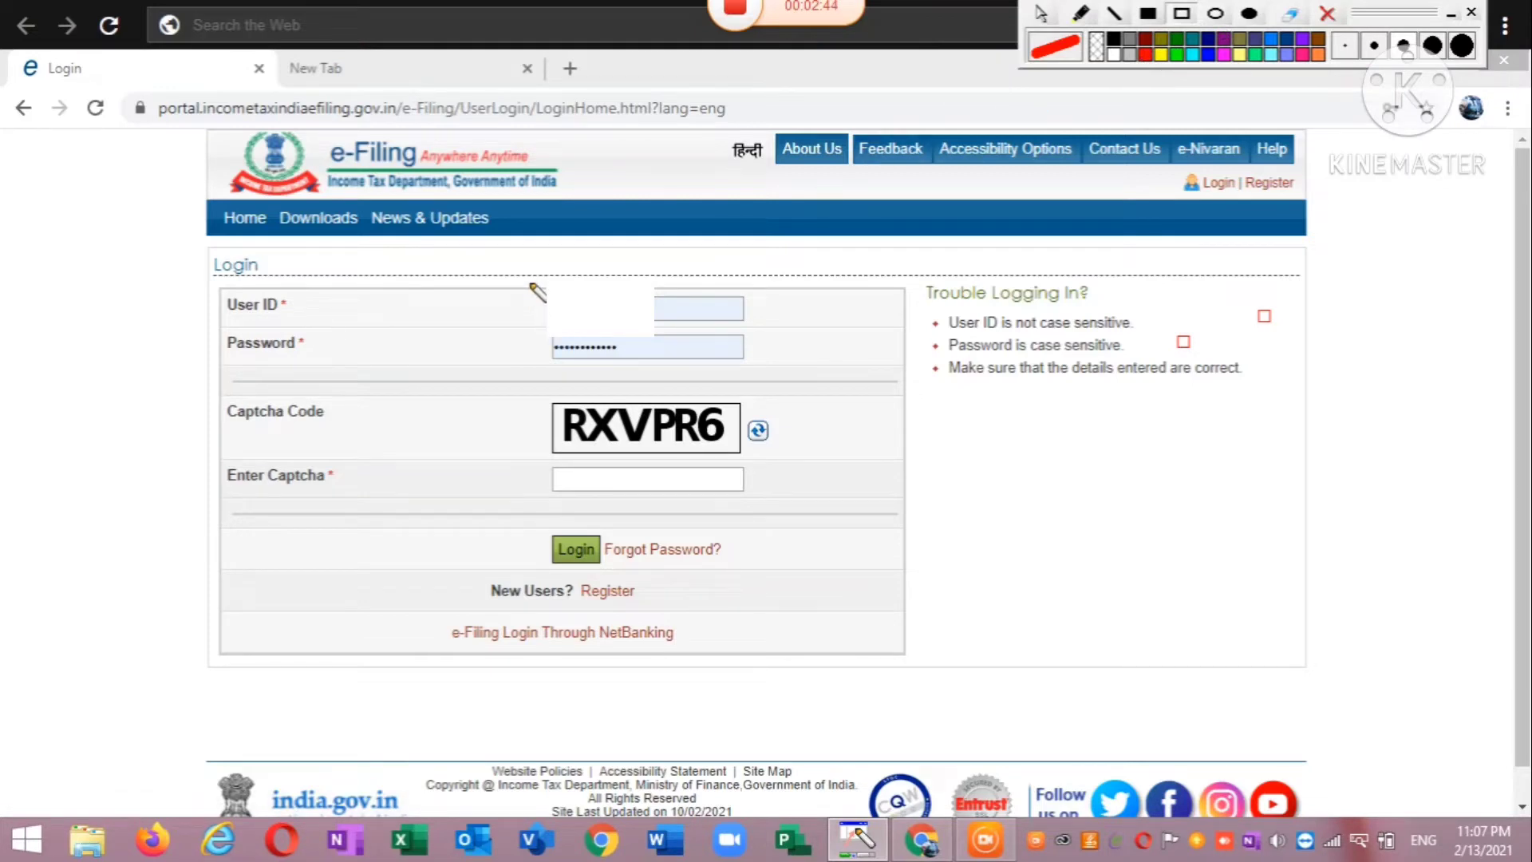
{"action": "mouse_move", "coordinate": [524, 267]}
{"action": "left_mouse_down"}
{"action": "mouse_move", "coordinate": [540, 351]}
{"action": "mouse_move", "coordinate": [779, 338]}
{"action": "left_mouse_up"}
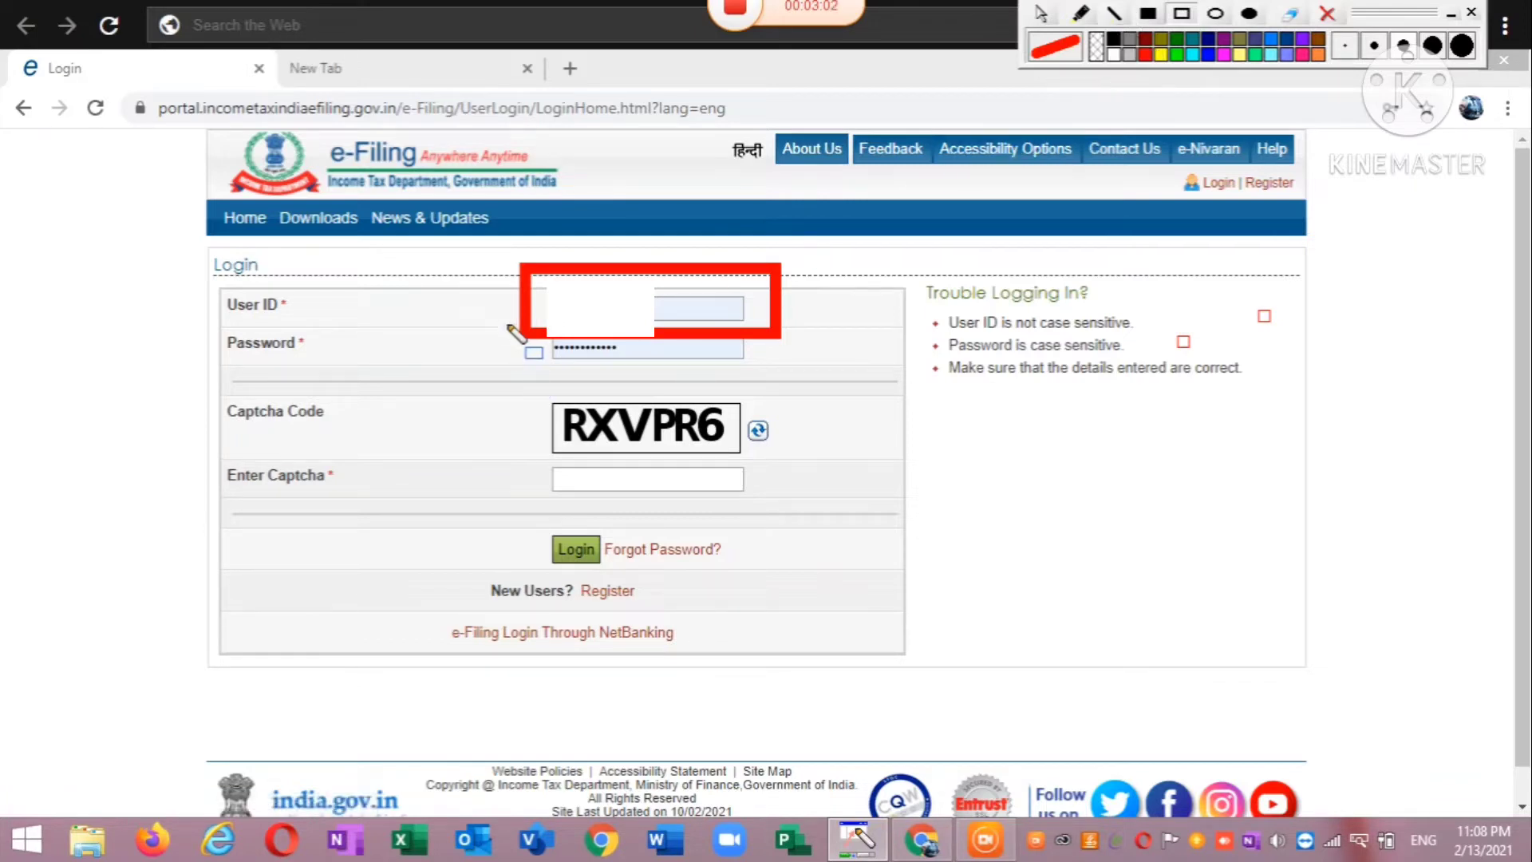
{"action": "mouse_move", "coordinate": [256, 359]}
{"action": "left_mouse_down"}
{"action": "mouse_move", "coordinate": [228, 327]}
{"action": "mouse_move", "coordinate": [226, 356]}
{"action": "mouse_move", "coordinate": [256, 375]}
{"action": "mouse_move", "coordinate": [359, 371]}
{"action": "left_mouse_up"}
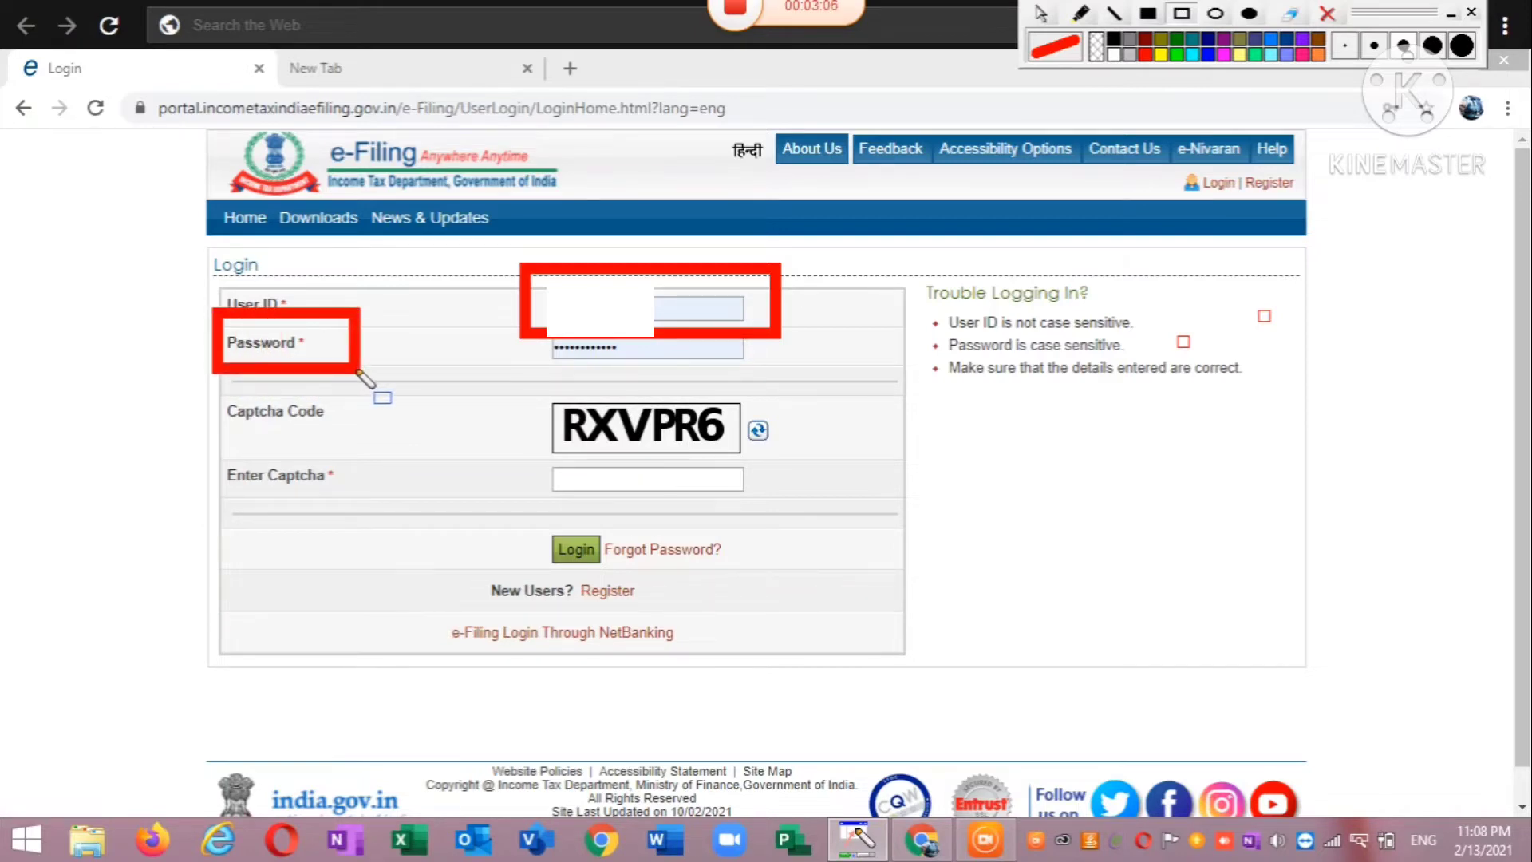
{"action": "mouse_move", "coordinate": [495, 314]}
{"action": "left_mouse_down"}
{"action": "mouse_move", "coordinate": [524, 381]}
{"action": "mouse_move", "coordinate": [590, 399]}
{"action": "mouse_move", "coordinate": [776, 390]}
{"action": "left_mouse_up"}
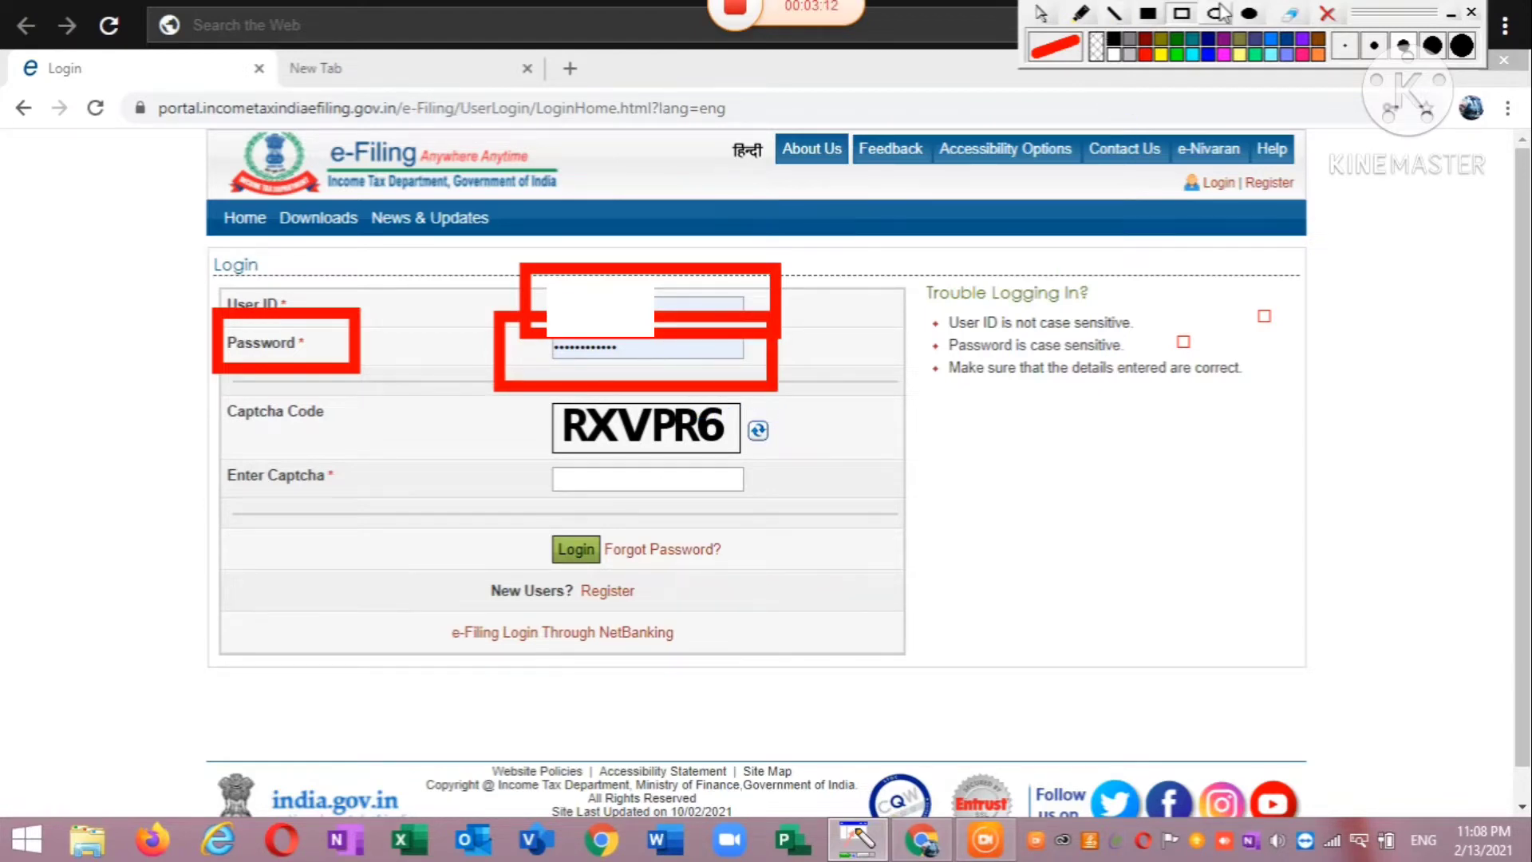
{"action": "left_click", "coordinate": [1329, 16]}
{"action": "left_click", "coordinate": [769, 299]}
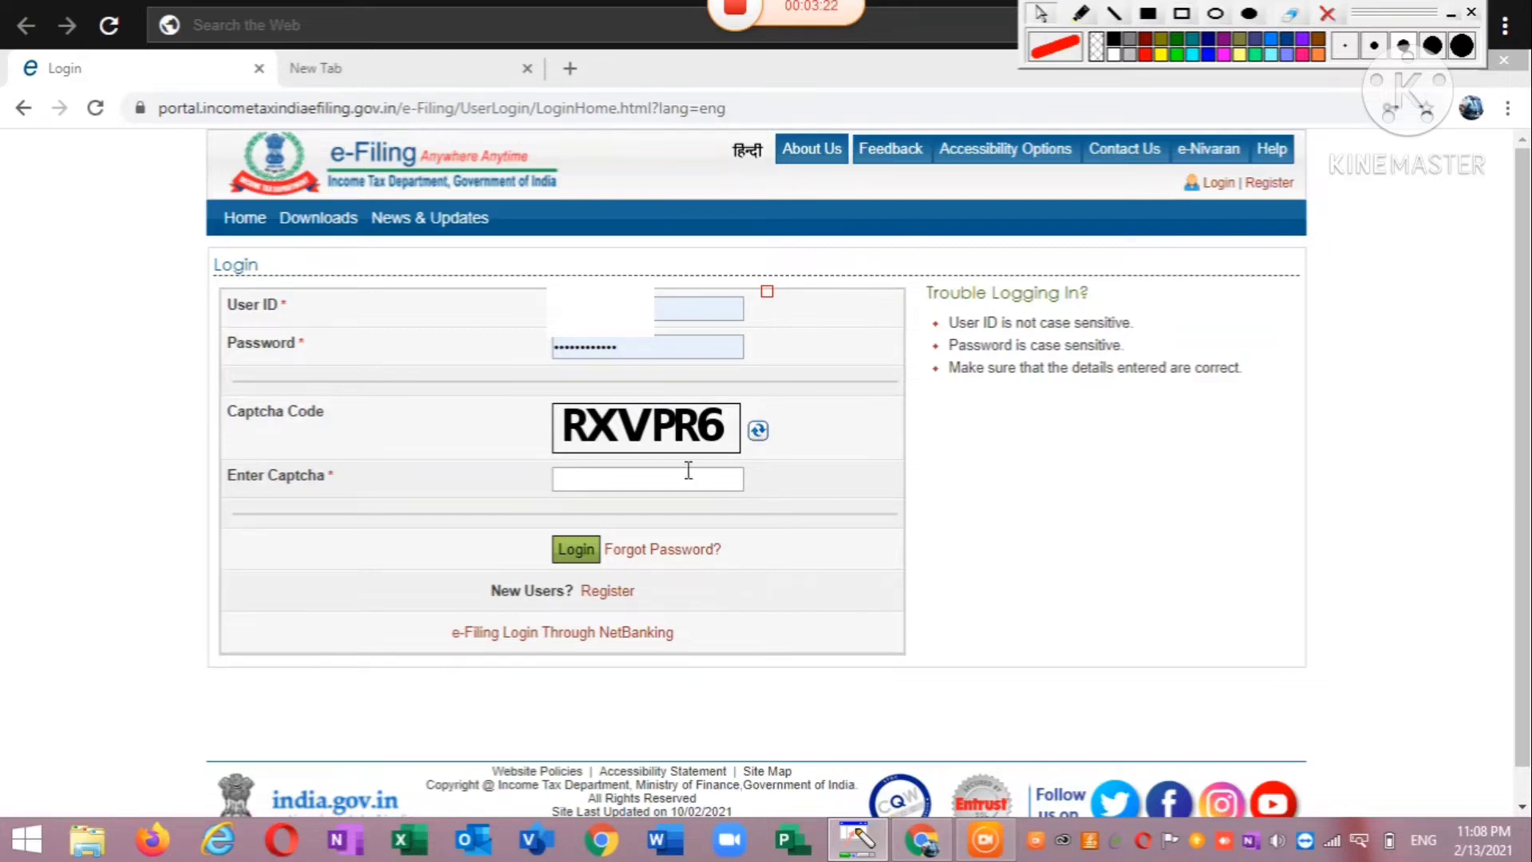
Enter the captcha code in the login form and log in to the e-Filing account.
{"action": "left_click", "coordinate": [647, 483]}
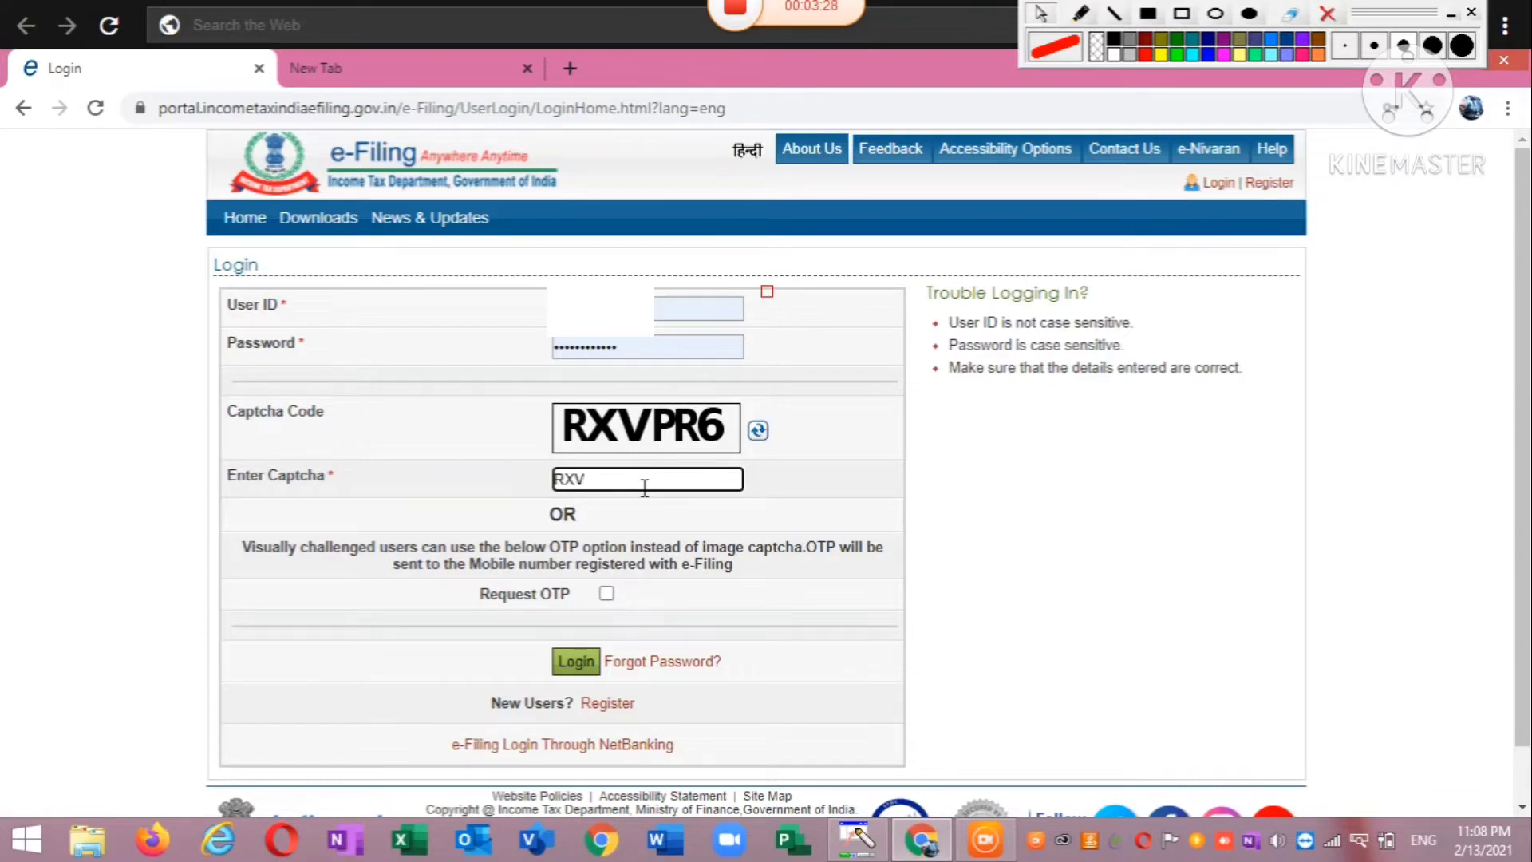
{"action": "type", "text": "PR6"}
{"action": "left_click", "coordinate": [581, 672]}
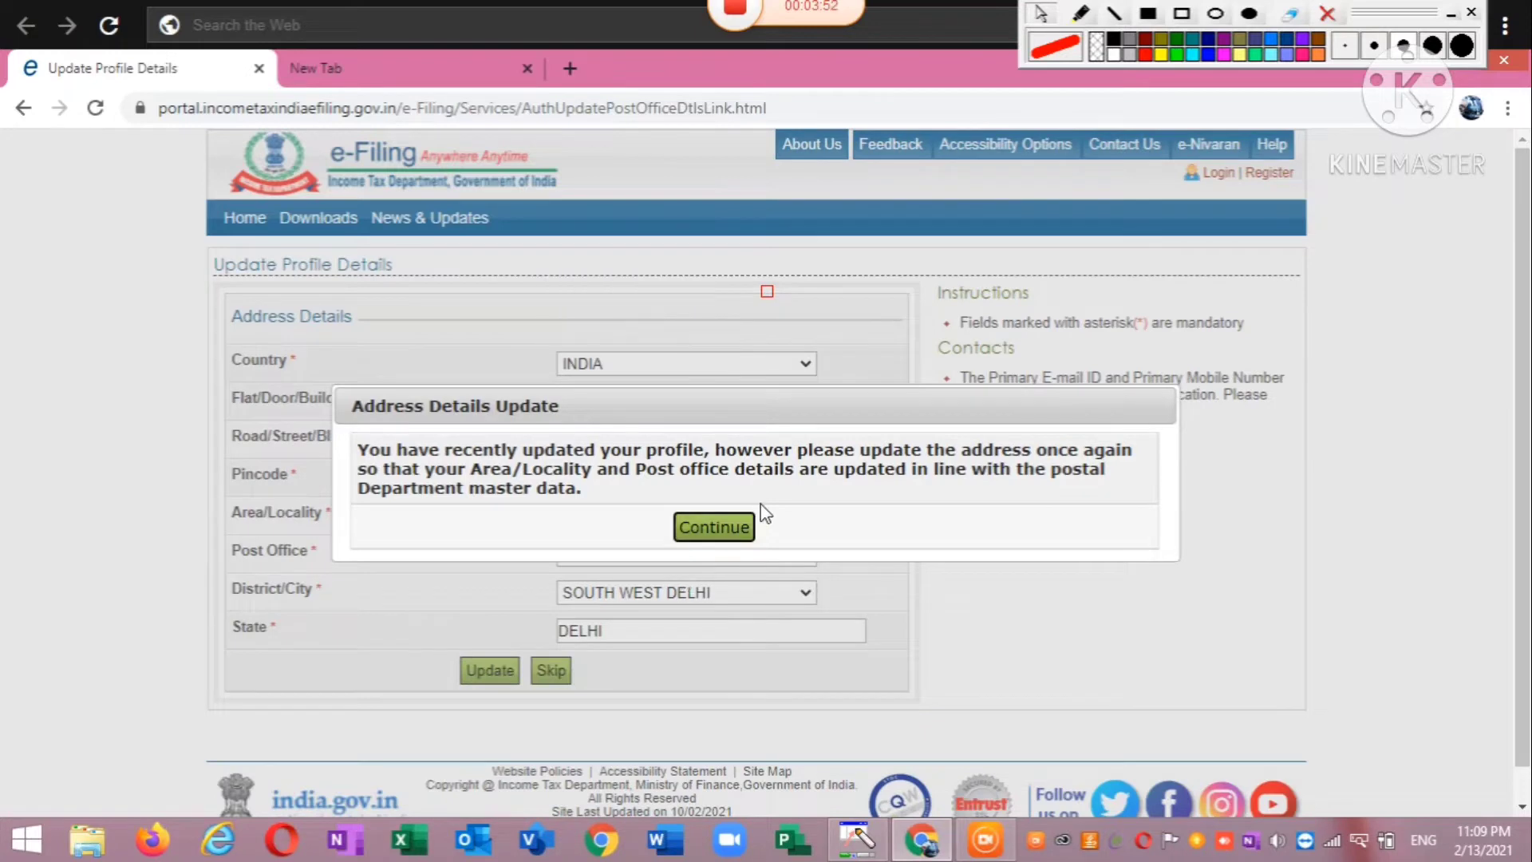
Dismiss the Address Details Update notice and skip the profile address update.
{"action": "left_click", "coordinate": [714, 528]}
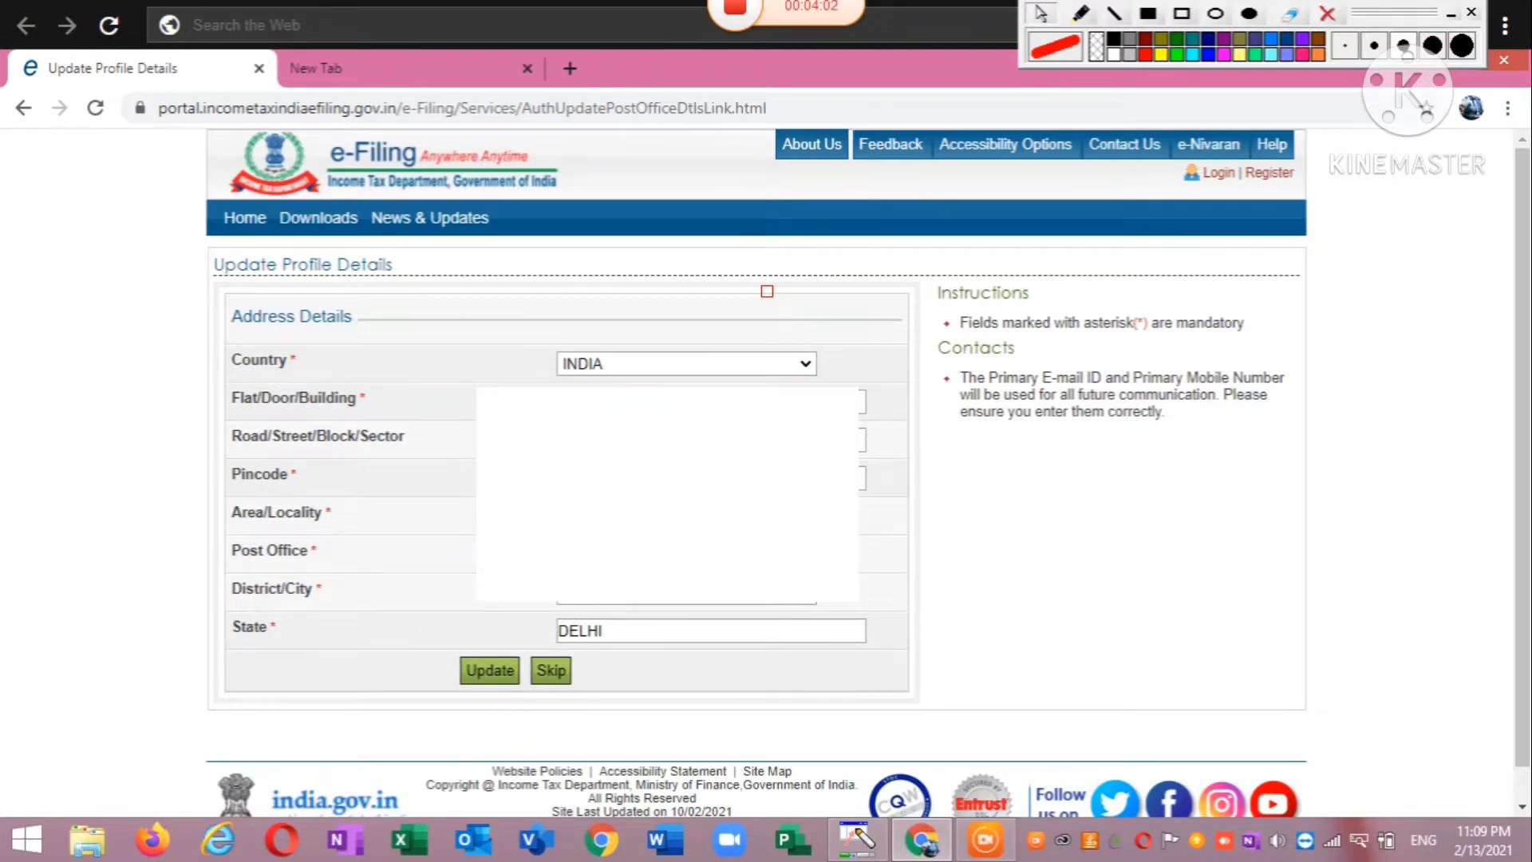
{"action": "left_click", "coordinate": [550, 671]}
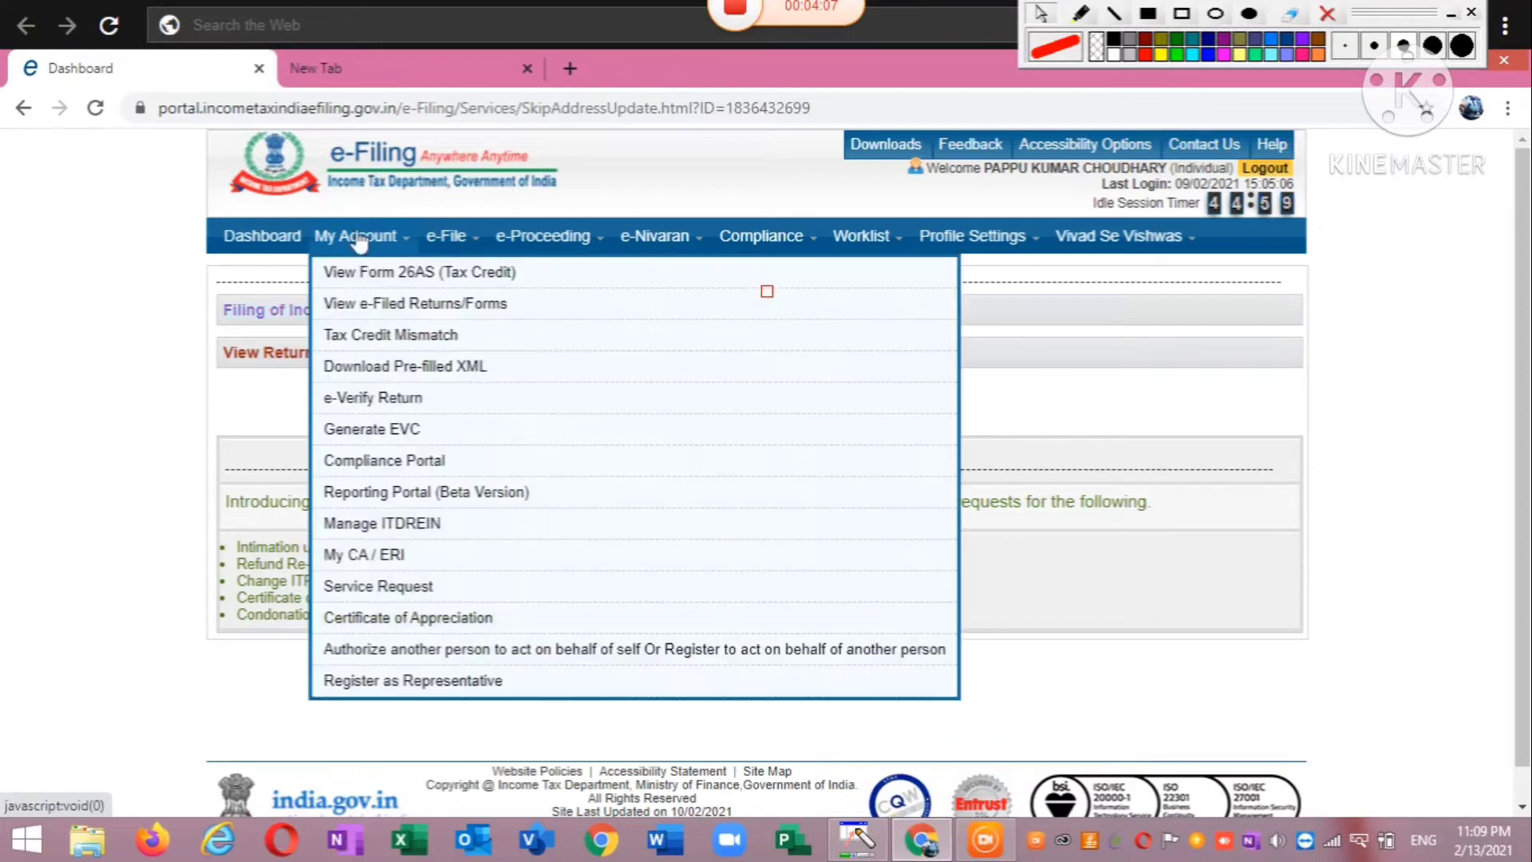
Outline the Filing of Income Tax Return link with a red rectangle and erase the outline.
{"action": "left_click", "coordinate": [1184, 16]}
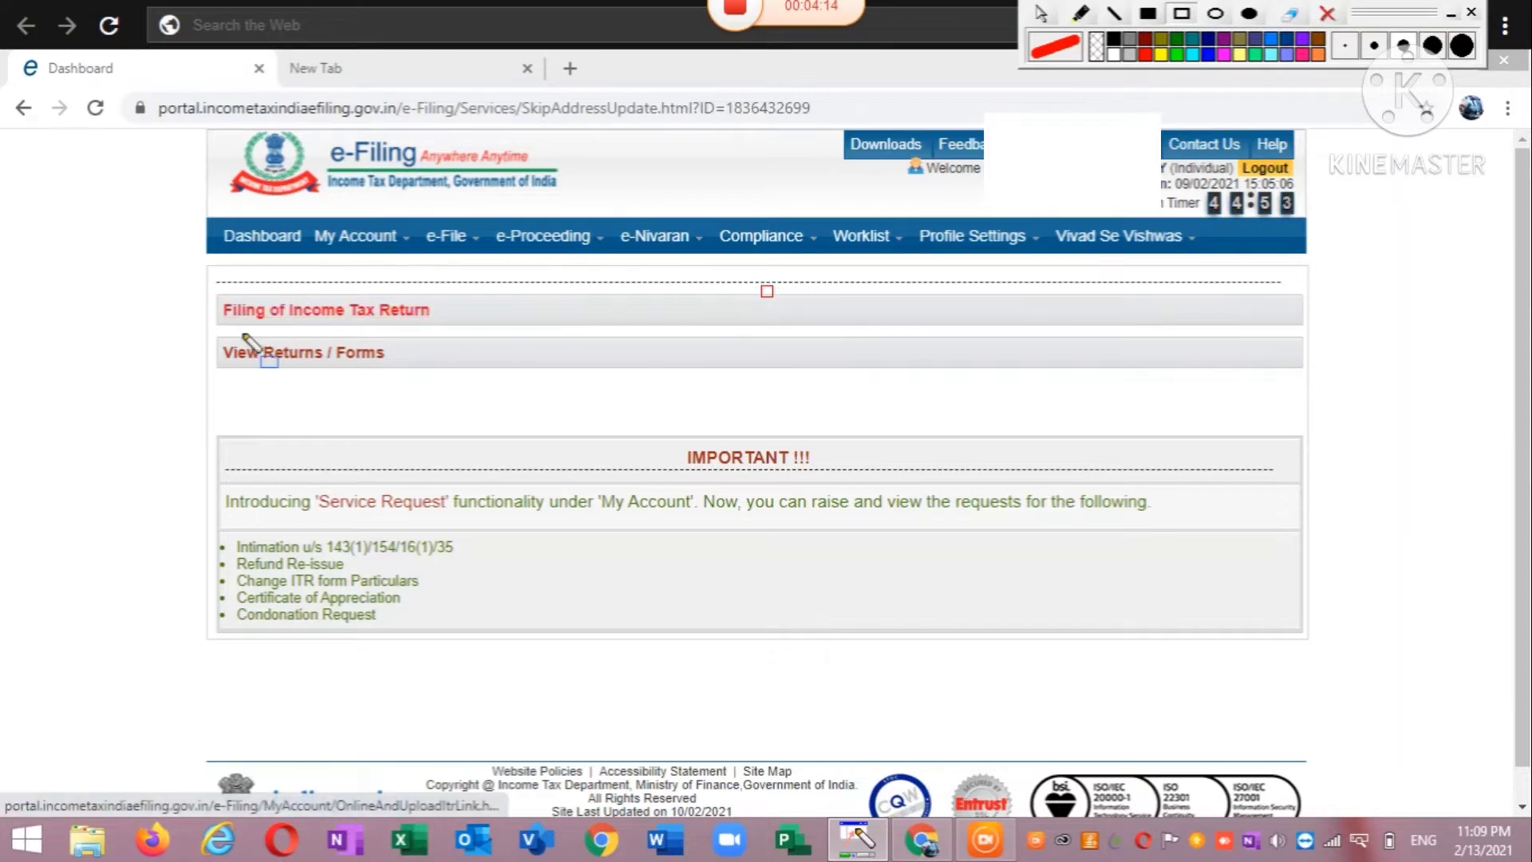
{"action": "mouse_move", "coordinate": [209, 275]}
{"action": "left_mouse_down"}
{"action": "mouse_move", "coordinate": [238, 390]}
{"action": "mouse_move", "coordinate": [485, 375]}
{"action": "mouse_move", "coordinate": [465, 382]}
{"action": "mouse_move", "coordinate": [454, 339]}
{"action": "left_mouse_up"}
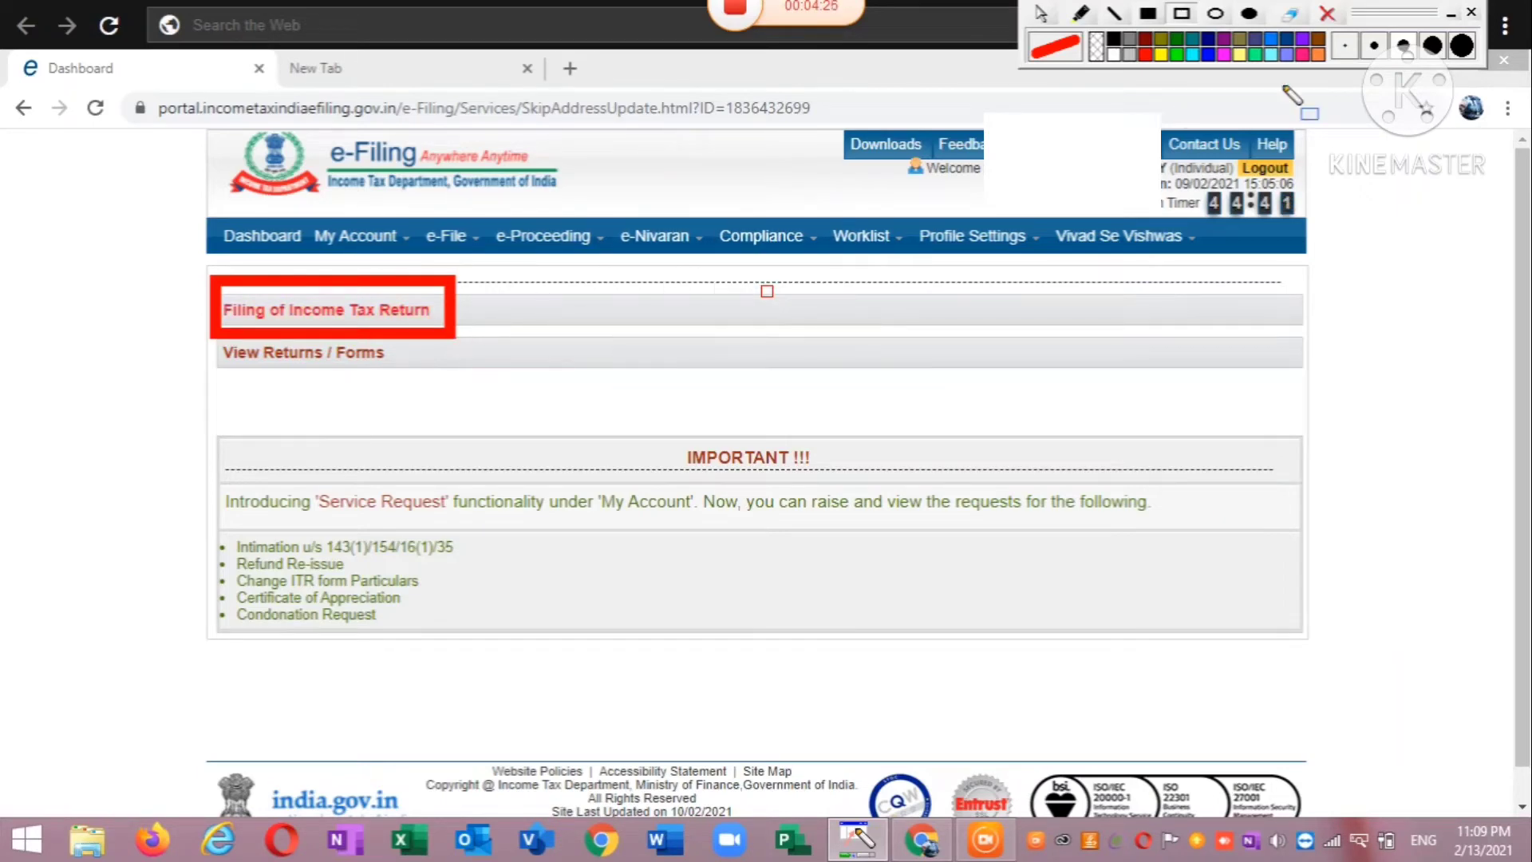
{"action": "left_click", "coordinate": [1320, 20]}
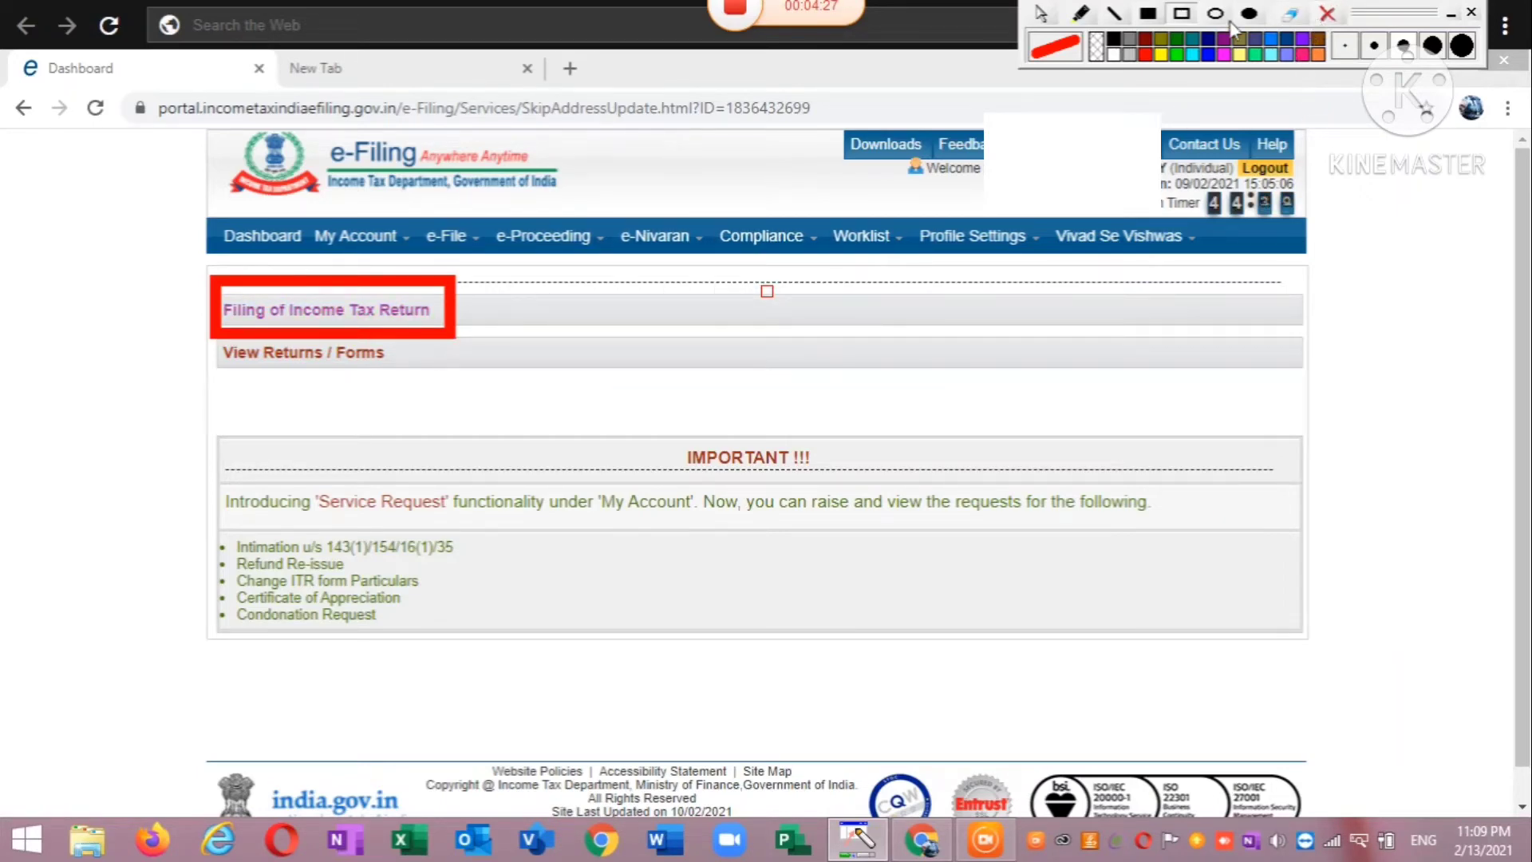
{"action": "left_click", "coordinate": [451, 311]}
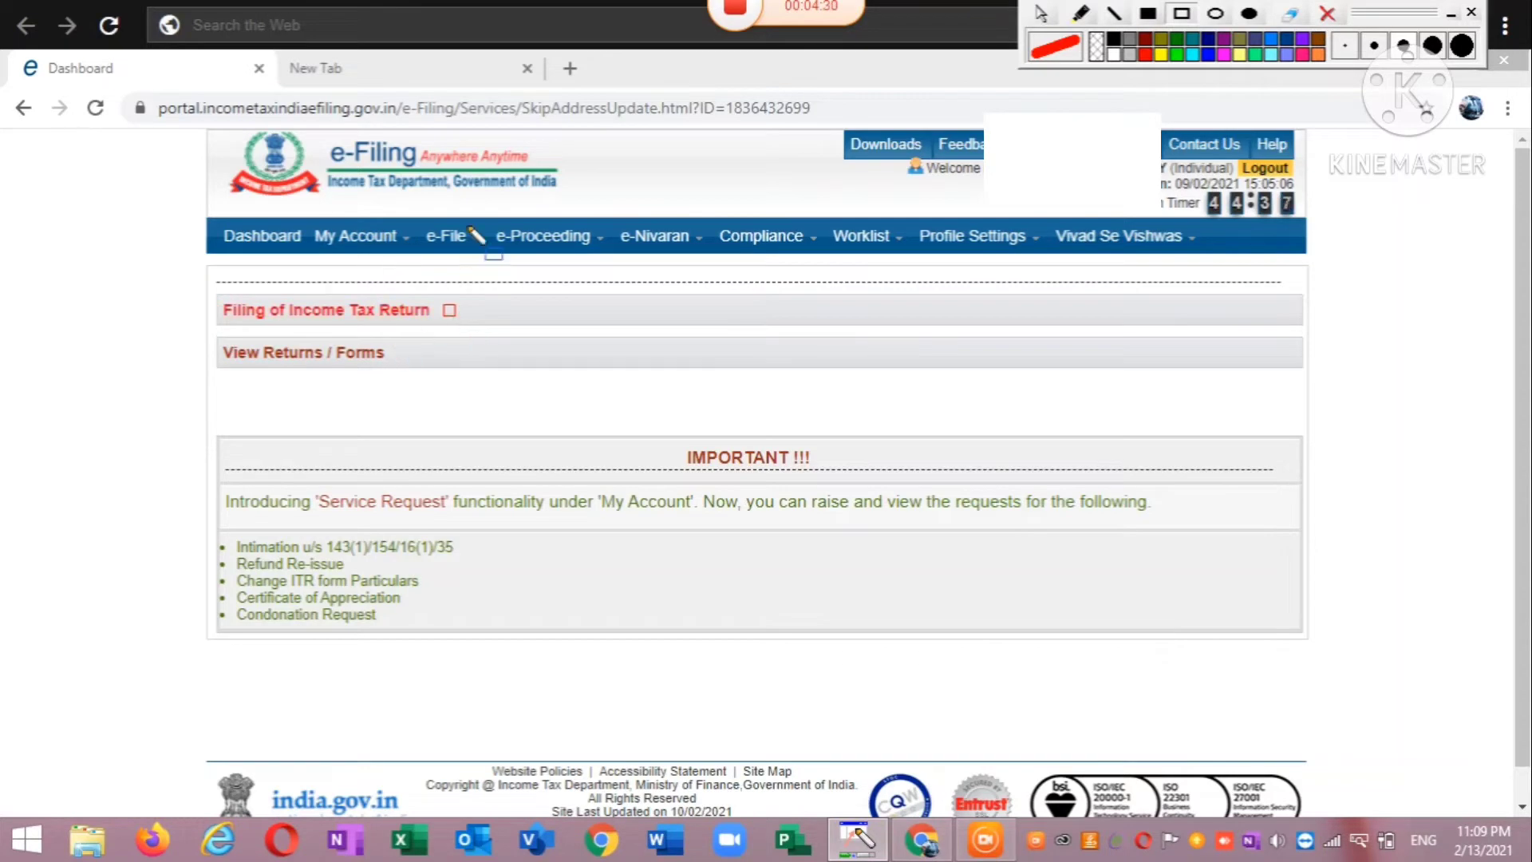
Open Filing of Income Tax Return from the dashboard and return to the dashboard.
{"action": "left_click", "coordinate": [1041, 14]}
{"action": "left_click", "coordinate": [372, 313]}
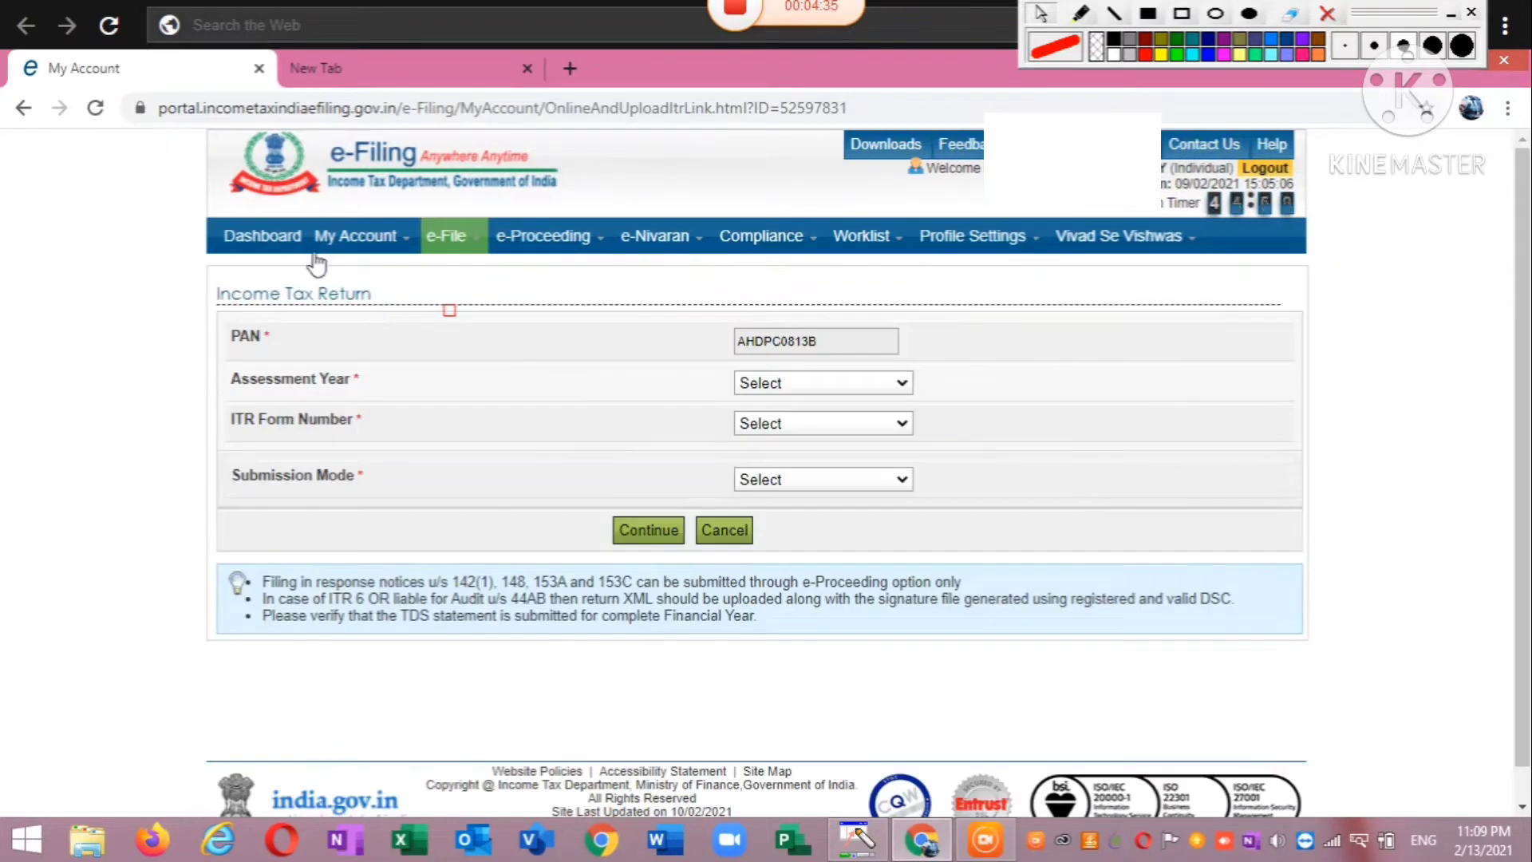
{"action": "left_click", "coordinate": [275, 239]}
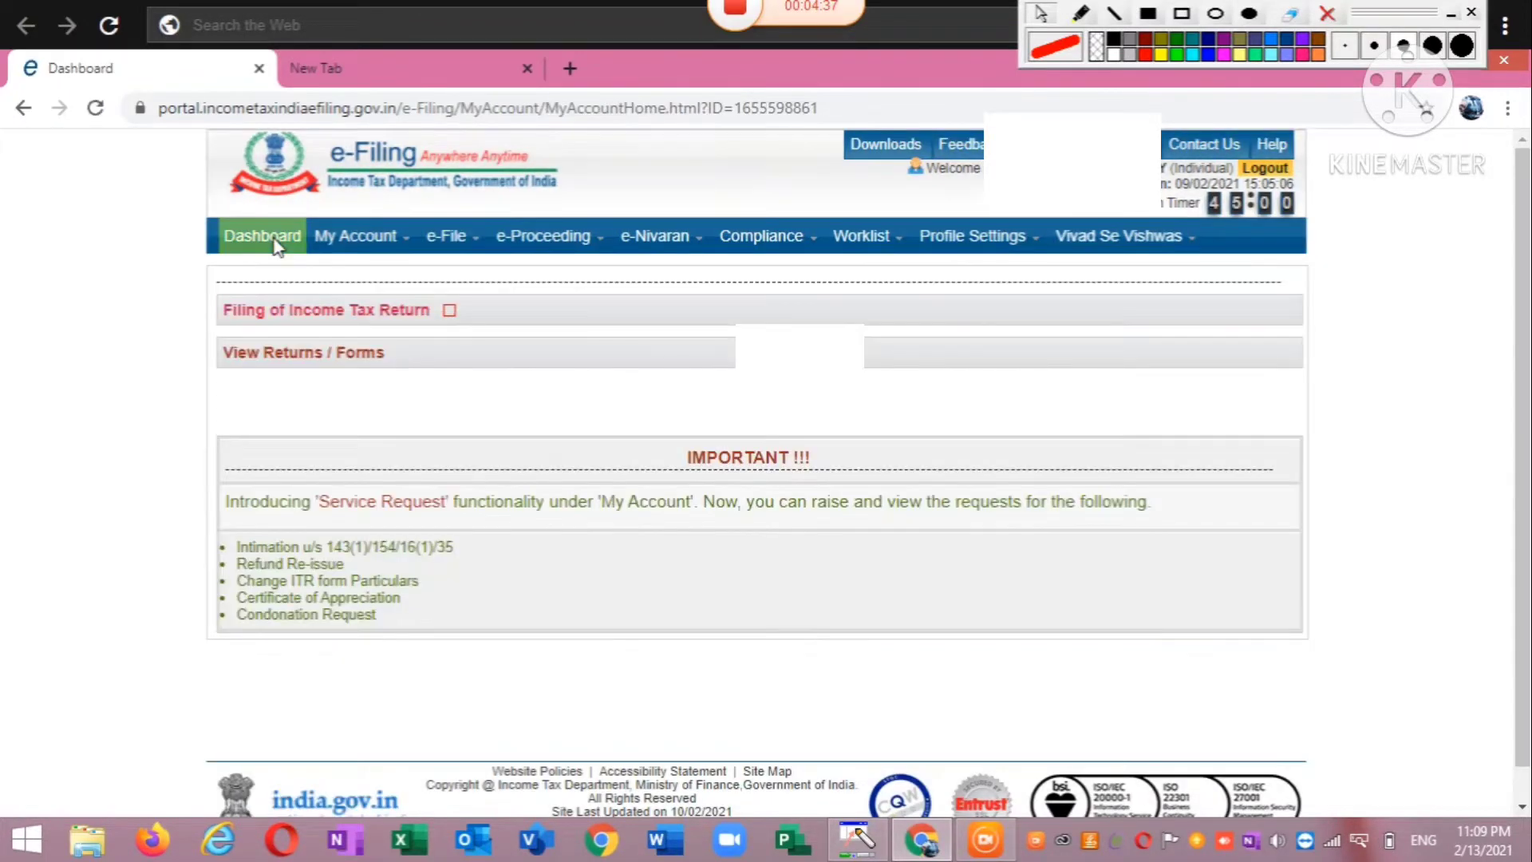
Open the e-File Income Tax Return form and set the assessment year to 2020-21 and the form number to ITR-1.
{"action": "mouse_move", "coordinate": [451, 243]}
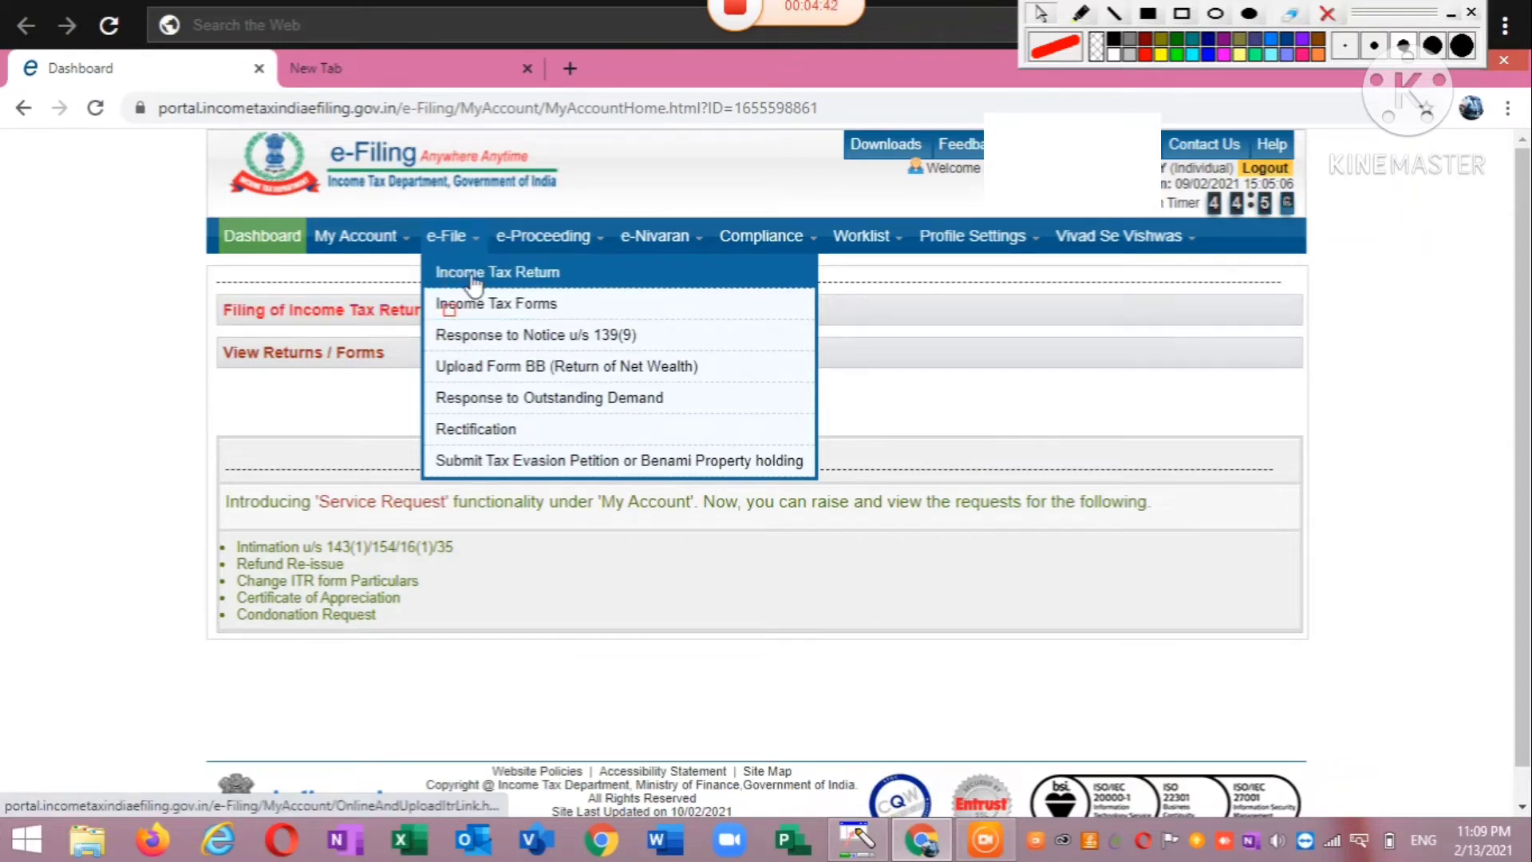
{"action": "left_click", "coordinate": [474, 279]}
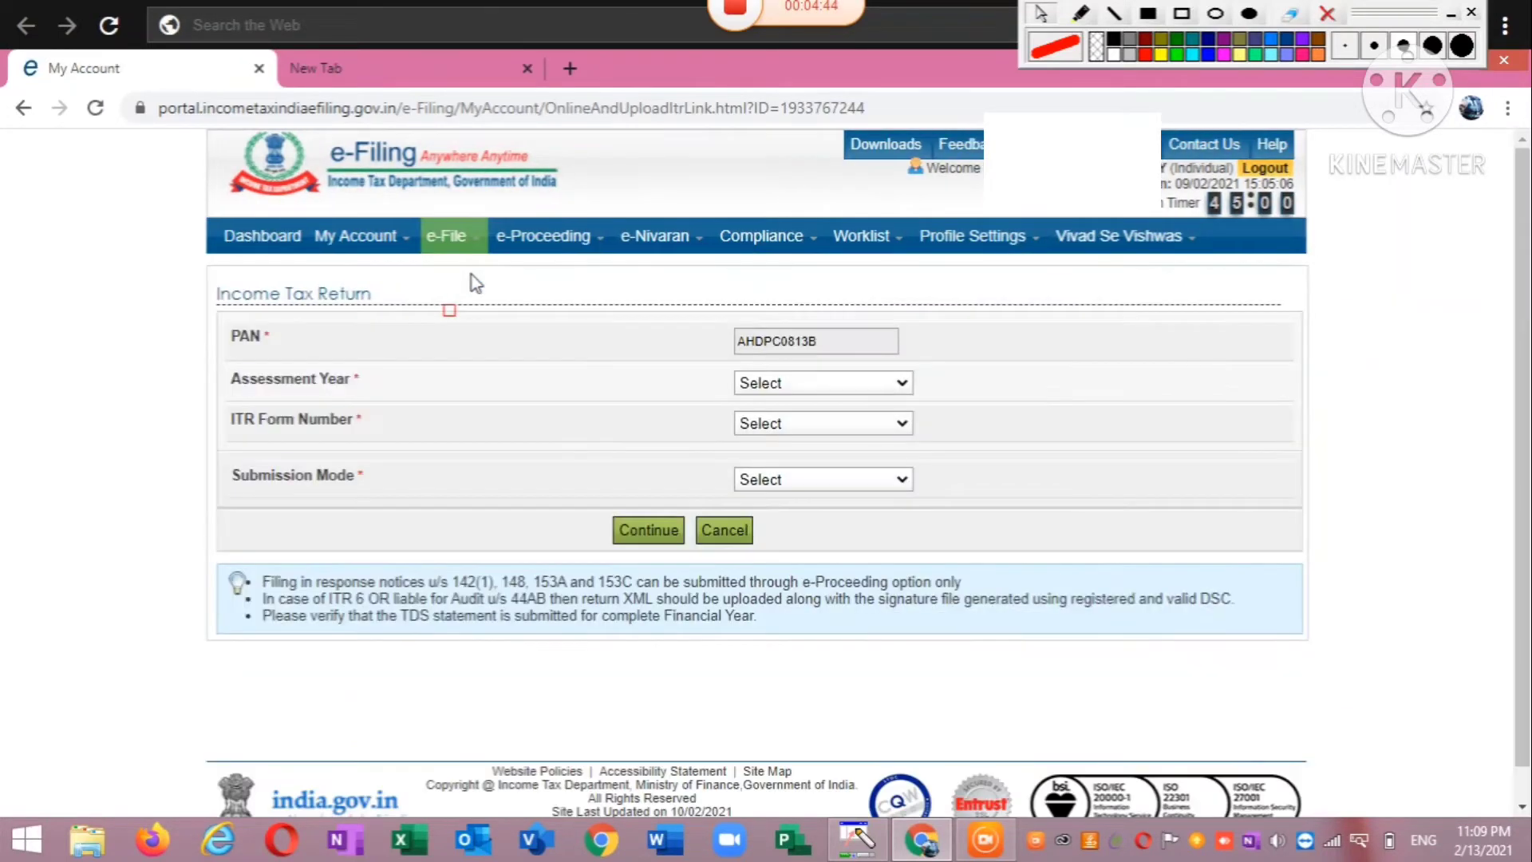
{"action": "left_click", "coordinate": [781, 386]}
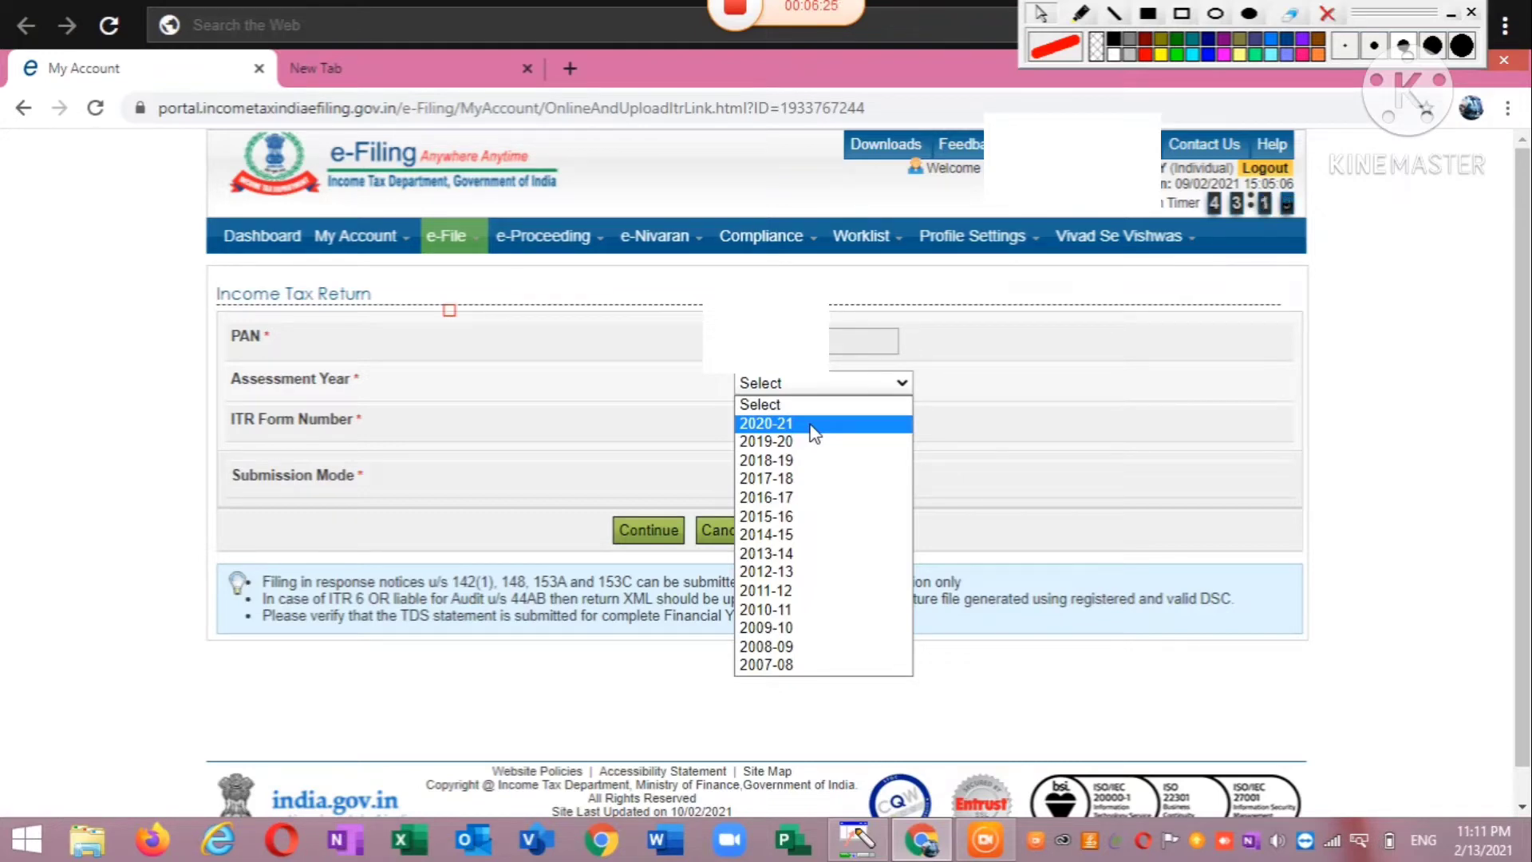
{"action": "left_click", "coordinate": [812, 432]}
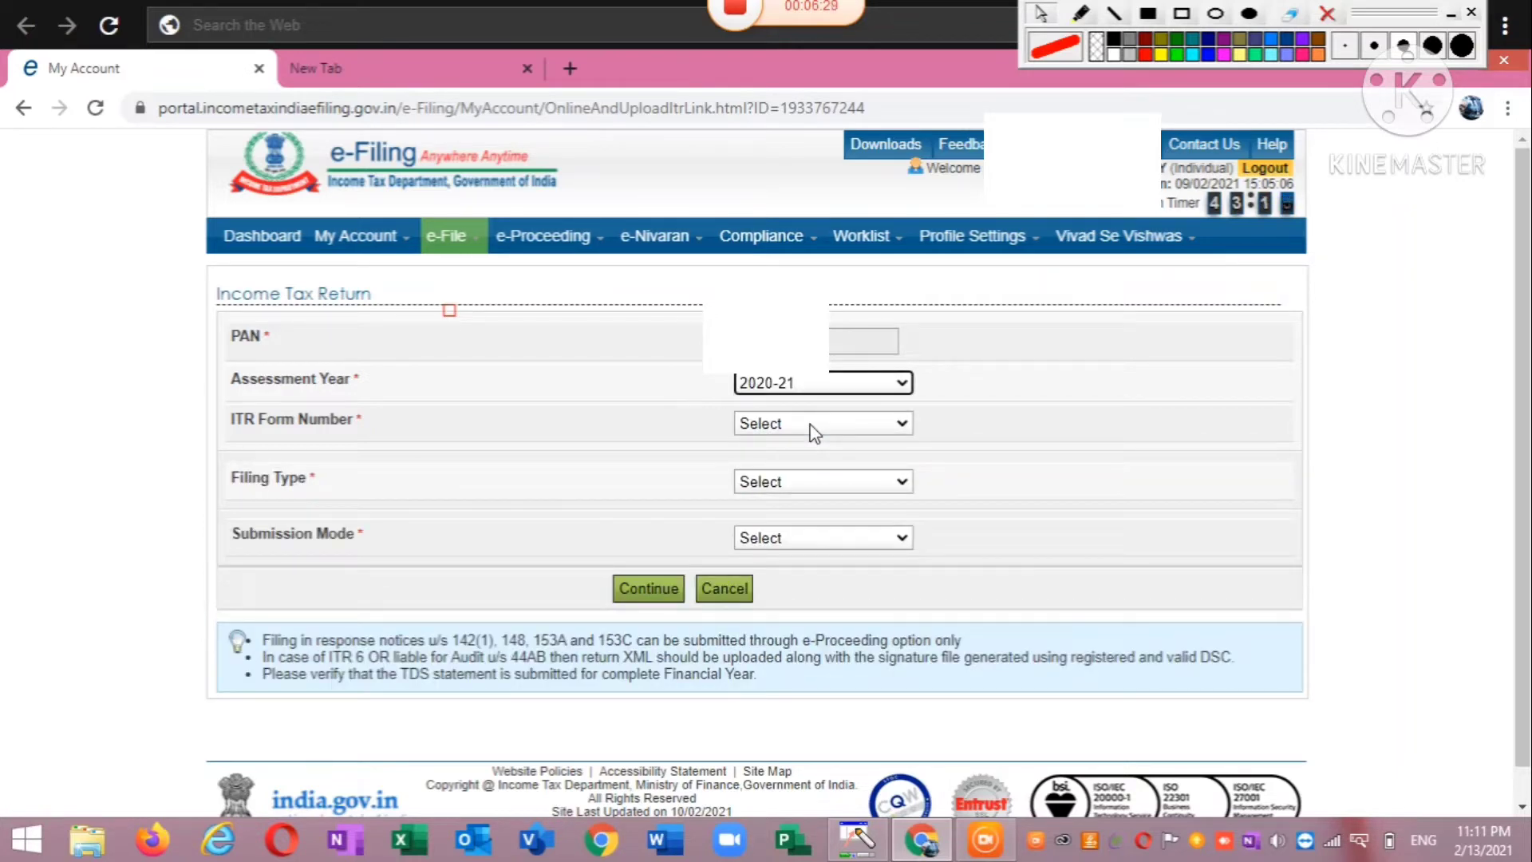
{"action": "left_click", "coordinate": [813, 432]}
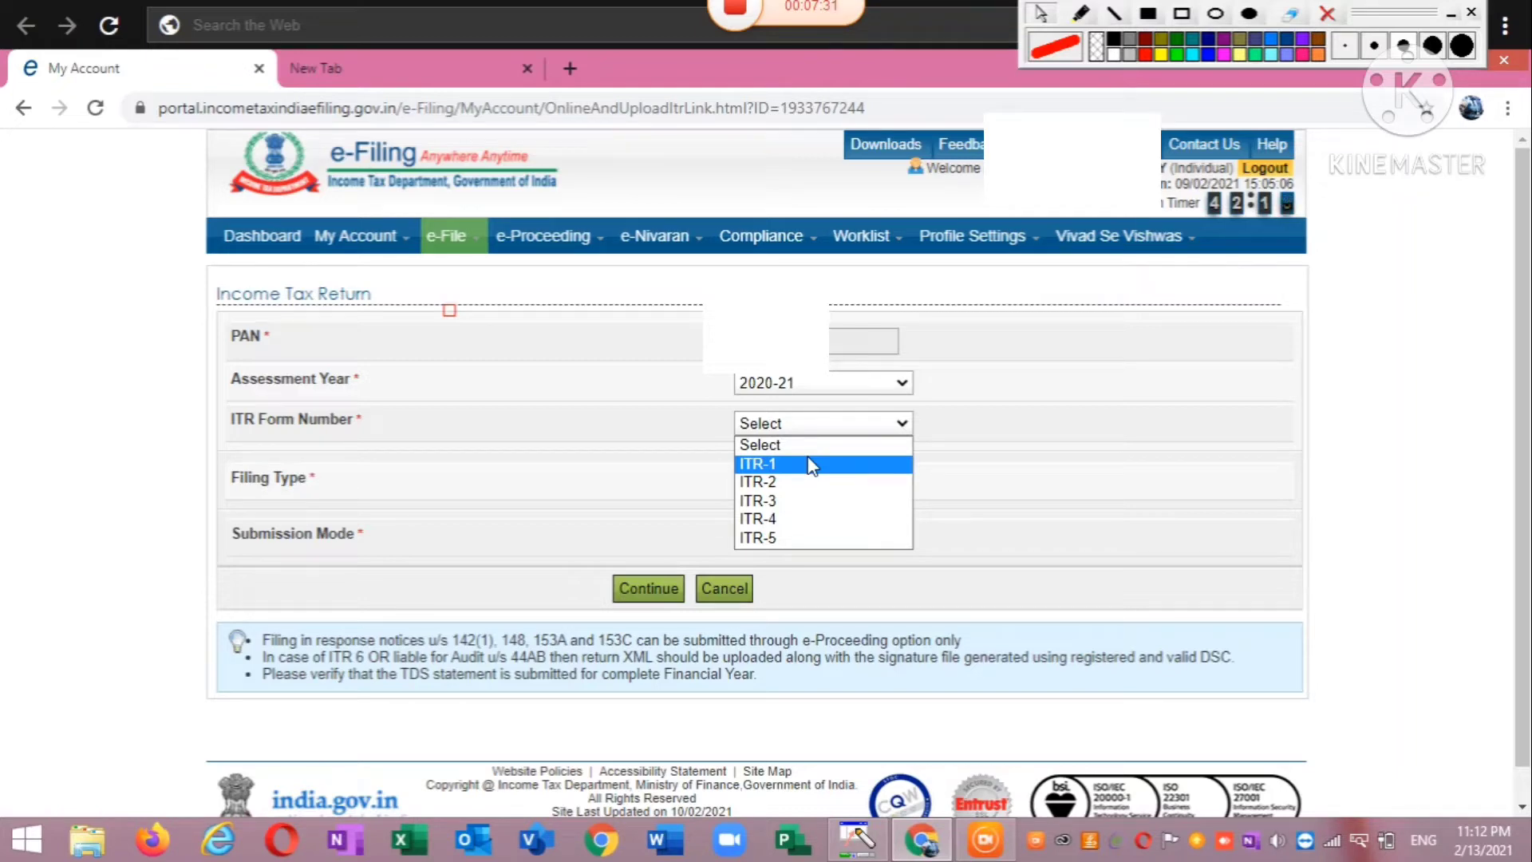
{"action": "left_click", "coordinate": [811, 465]}
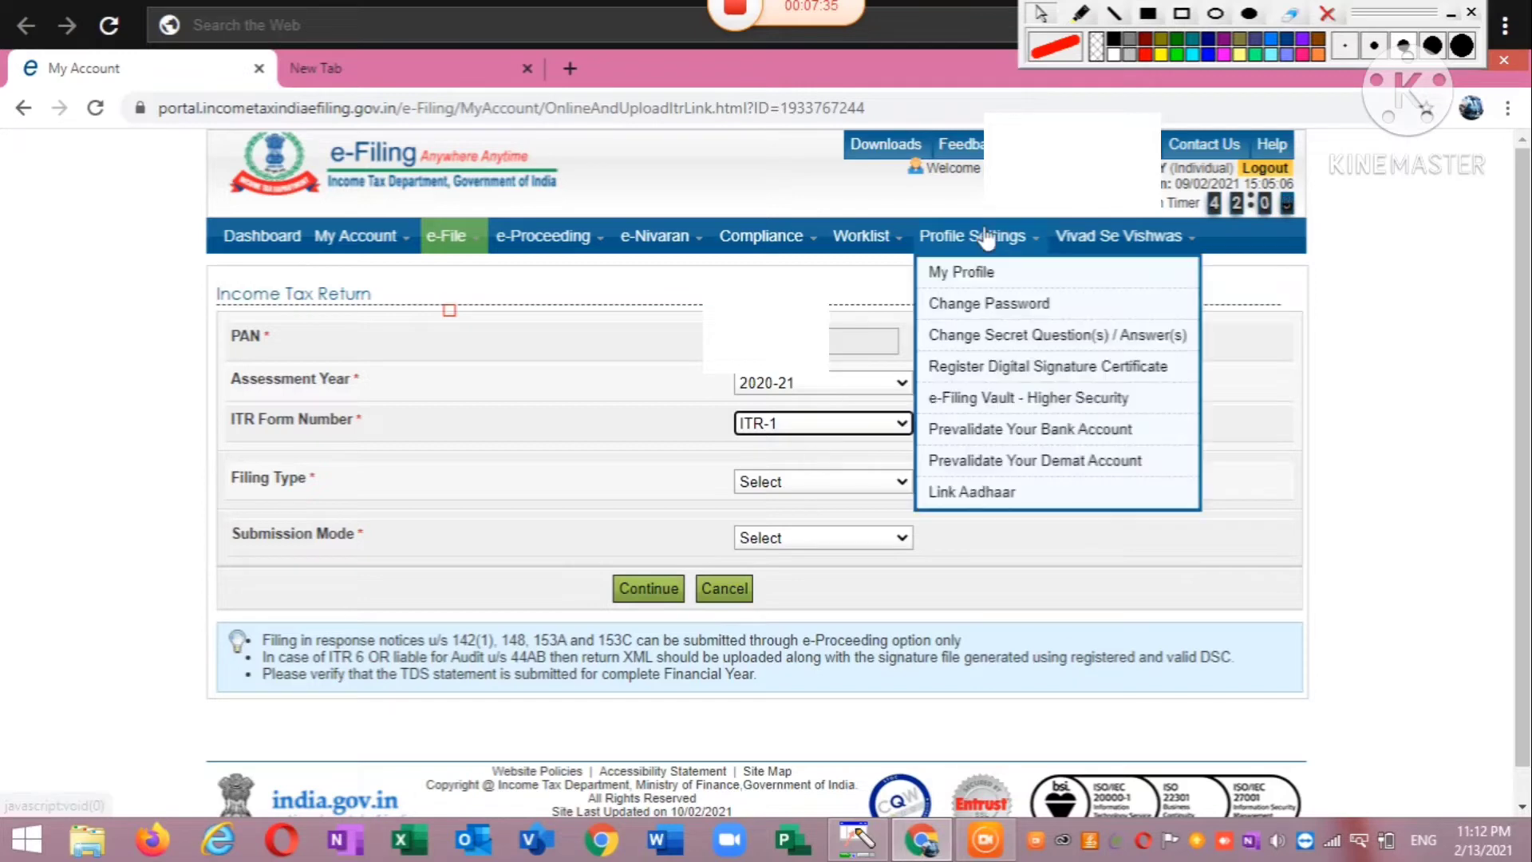
Outline the ITR-1 form number selection with a red rectangle, erase the outline and return to normal pointing.
{"action": "left_click", "coordinate": [1183, 15]}
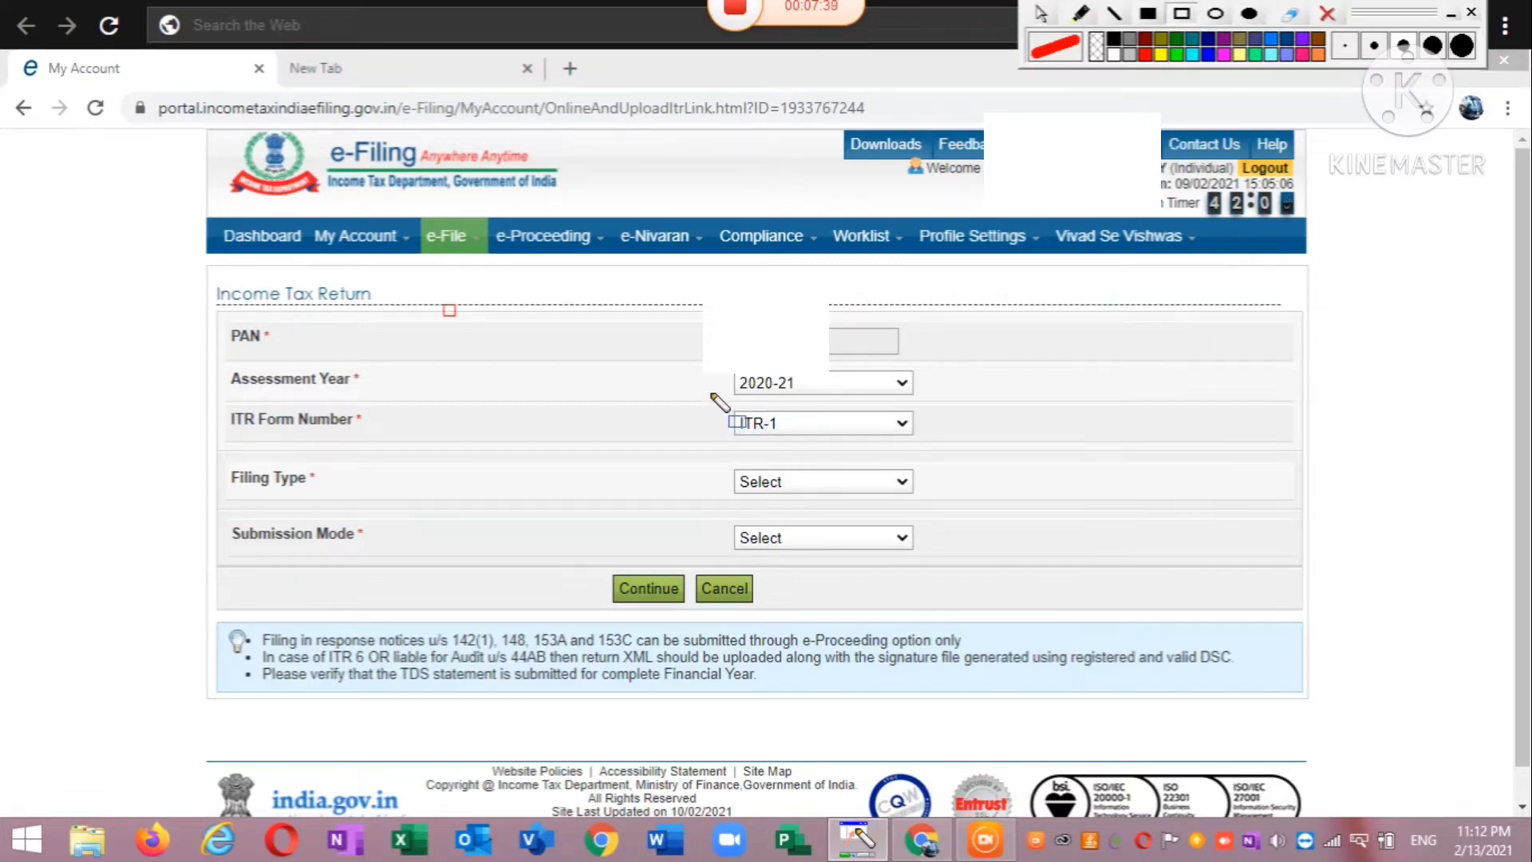
{"action": "mouse_move", "coordinate": [705, 389]}
{"action": "left_mouse_down"}
{"action": "mouse_move", "coordinate": [725, 449]}
{"action": "mouse_move", "coordinate": [960, 464]}
{"action": "mouse_move", "coordinate": [953, 452]}
{"action": "left_mouse_up"}
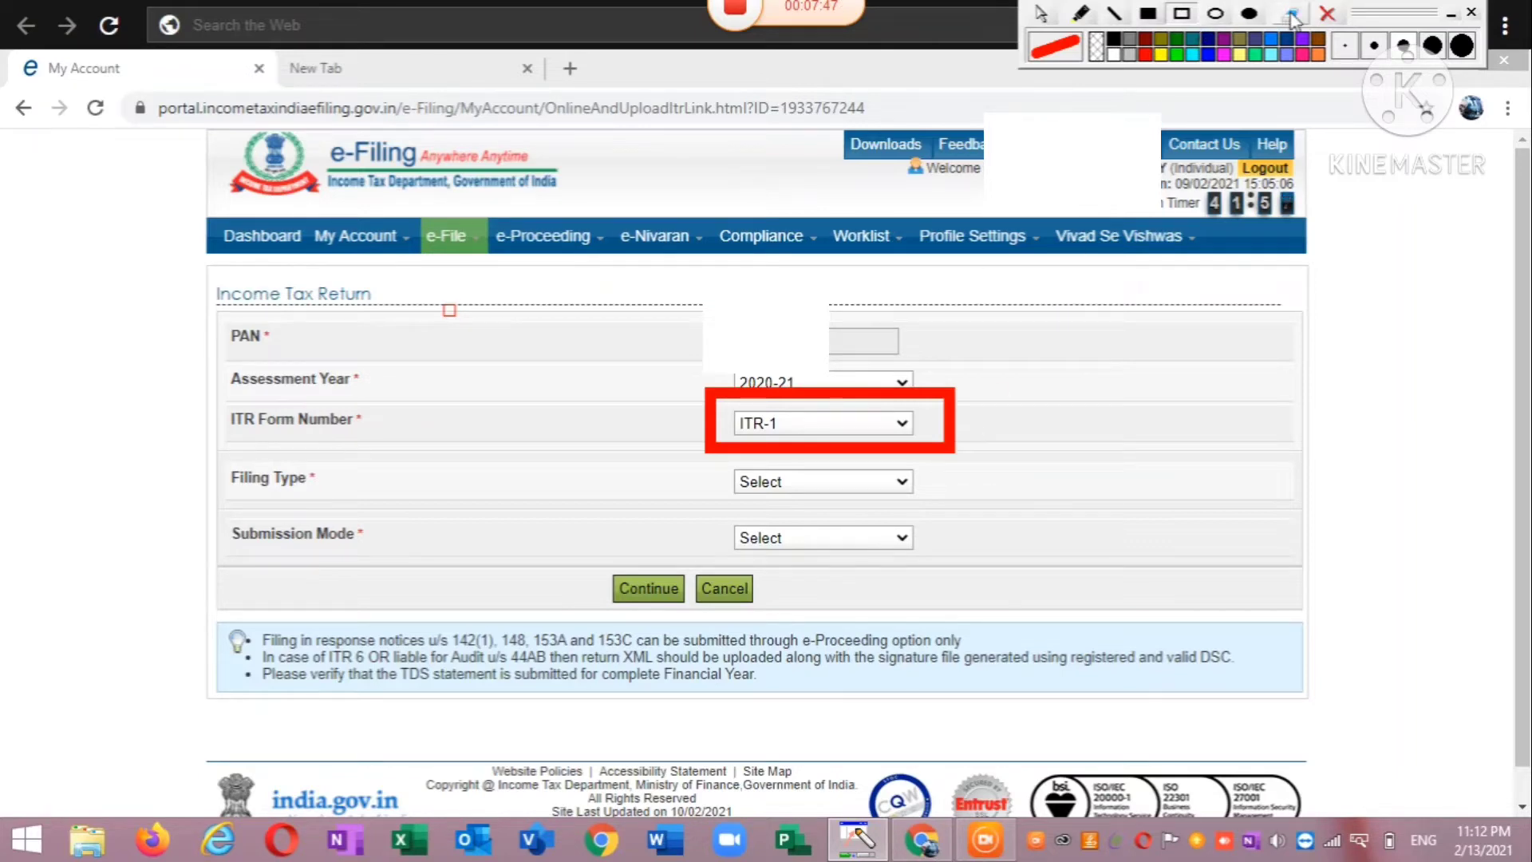
{"action": "left_click", "coordinate": [1321, 18]}
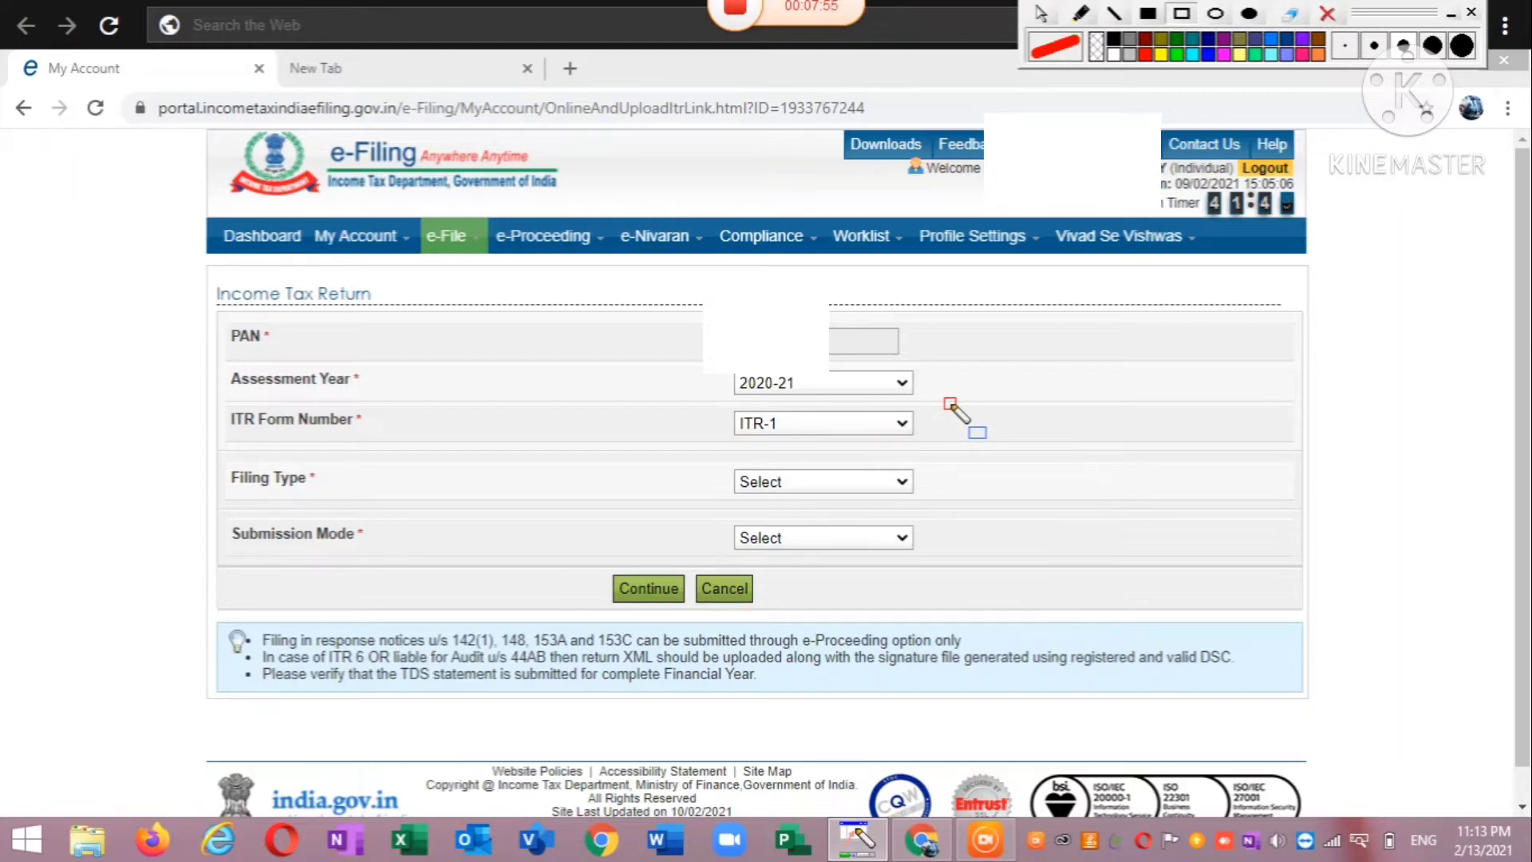
{"action": "left_click", "coordinate": [1044, 9]}
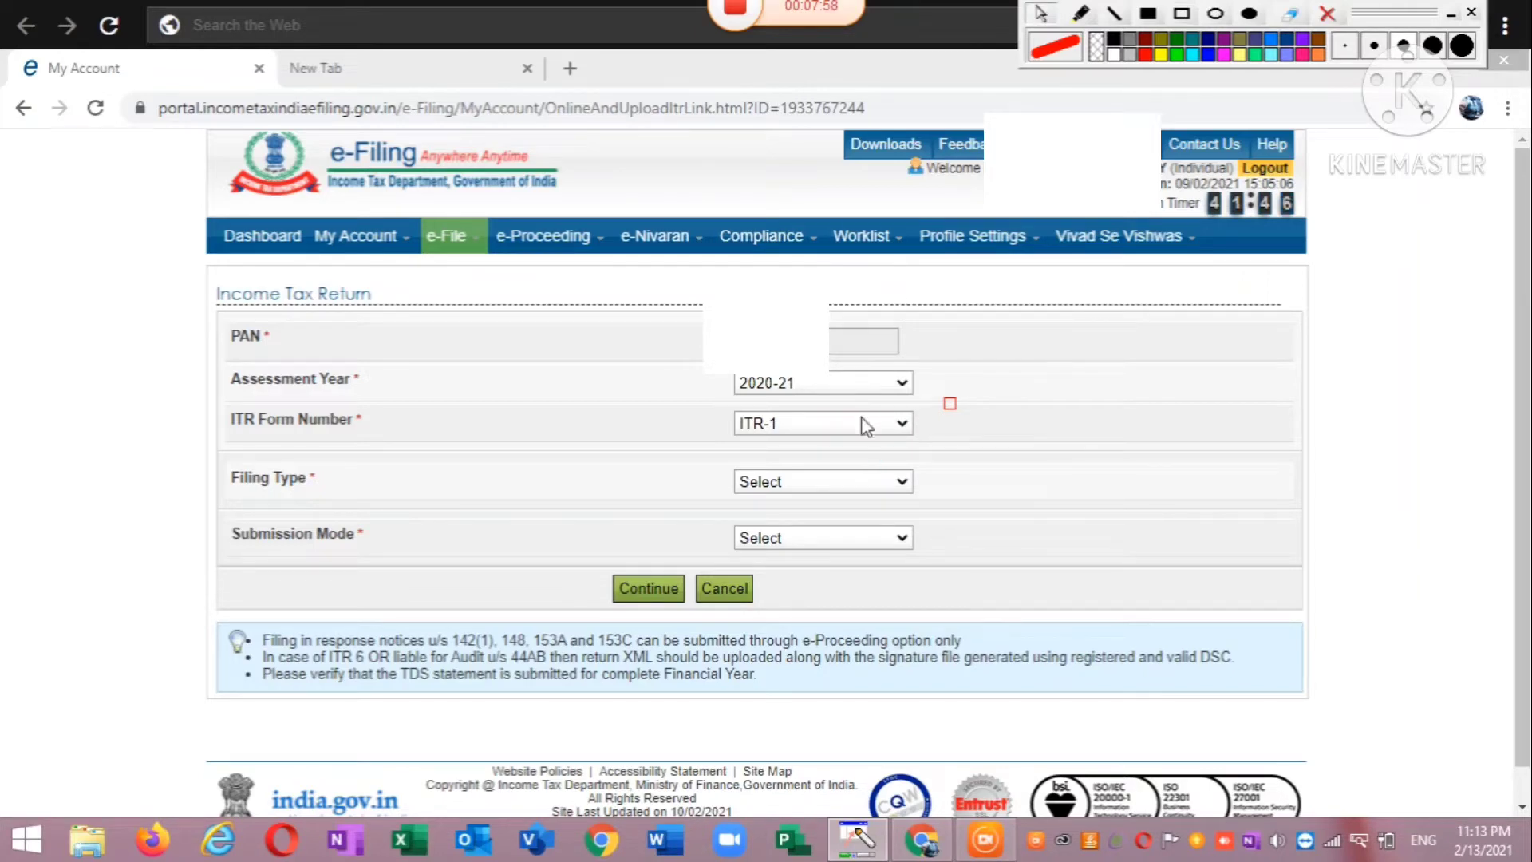
Set the filing type to Original/Revised Return and the submission mode to Prepare and Submit Online.
{"action": "left_click", "coordinate": [807, 485]}
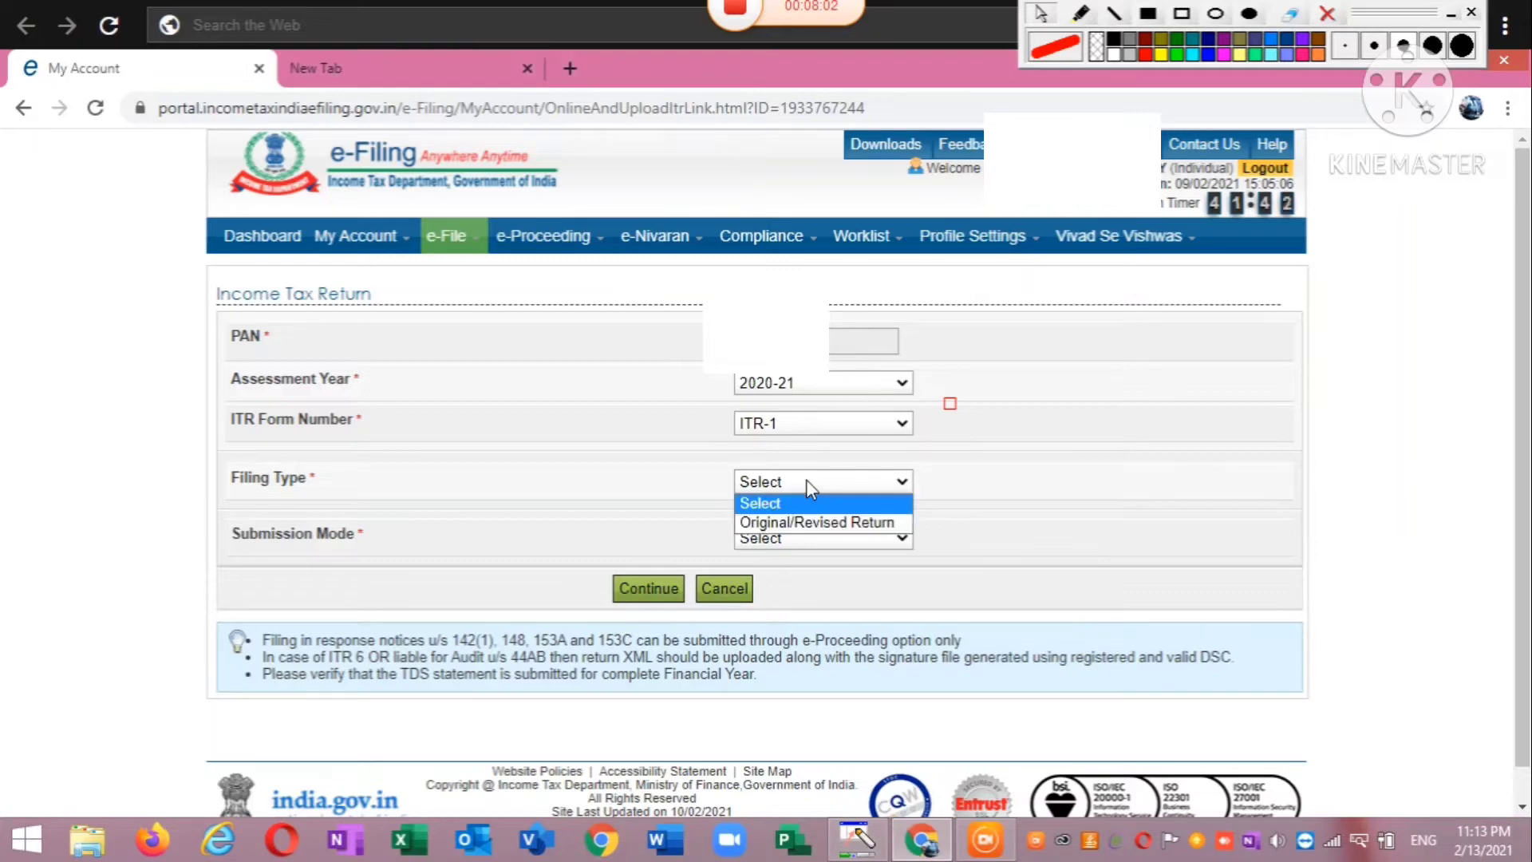
{"action": "left_click", "coordinate": [821, 522]}
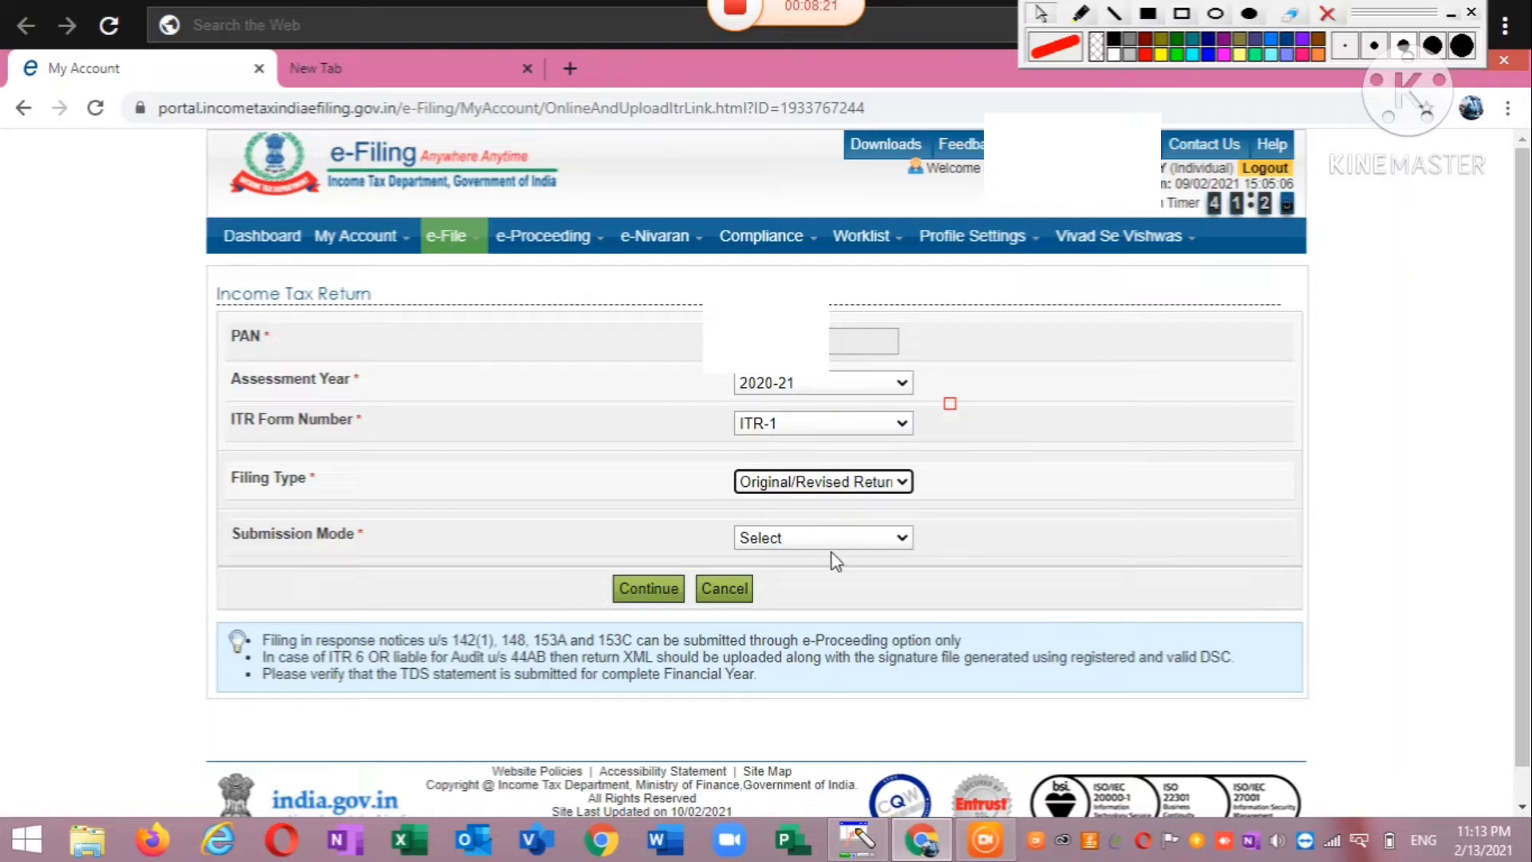
{"action": "left_click", "coordinate": [834, 542]}
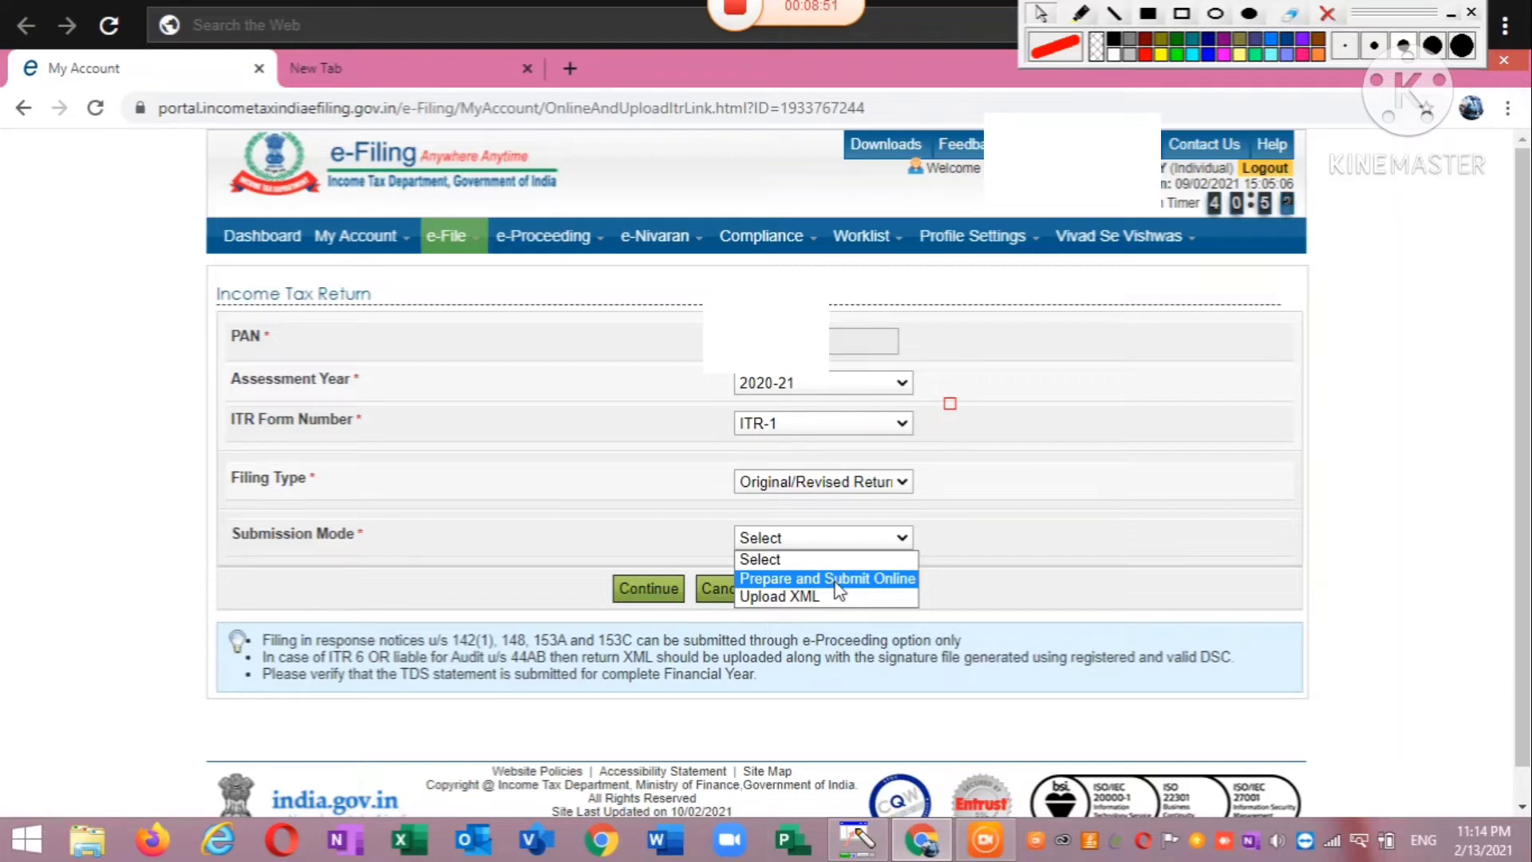
{"action": "left_click", "coordinate": [832, 579]}
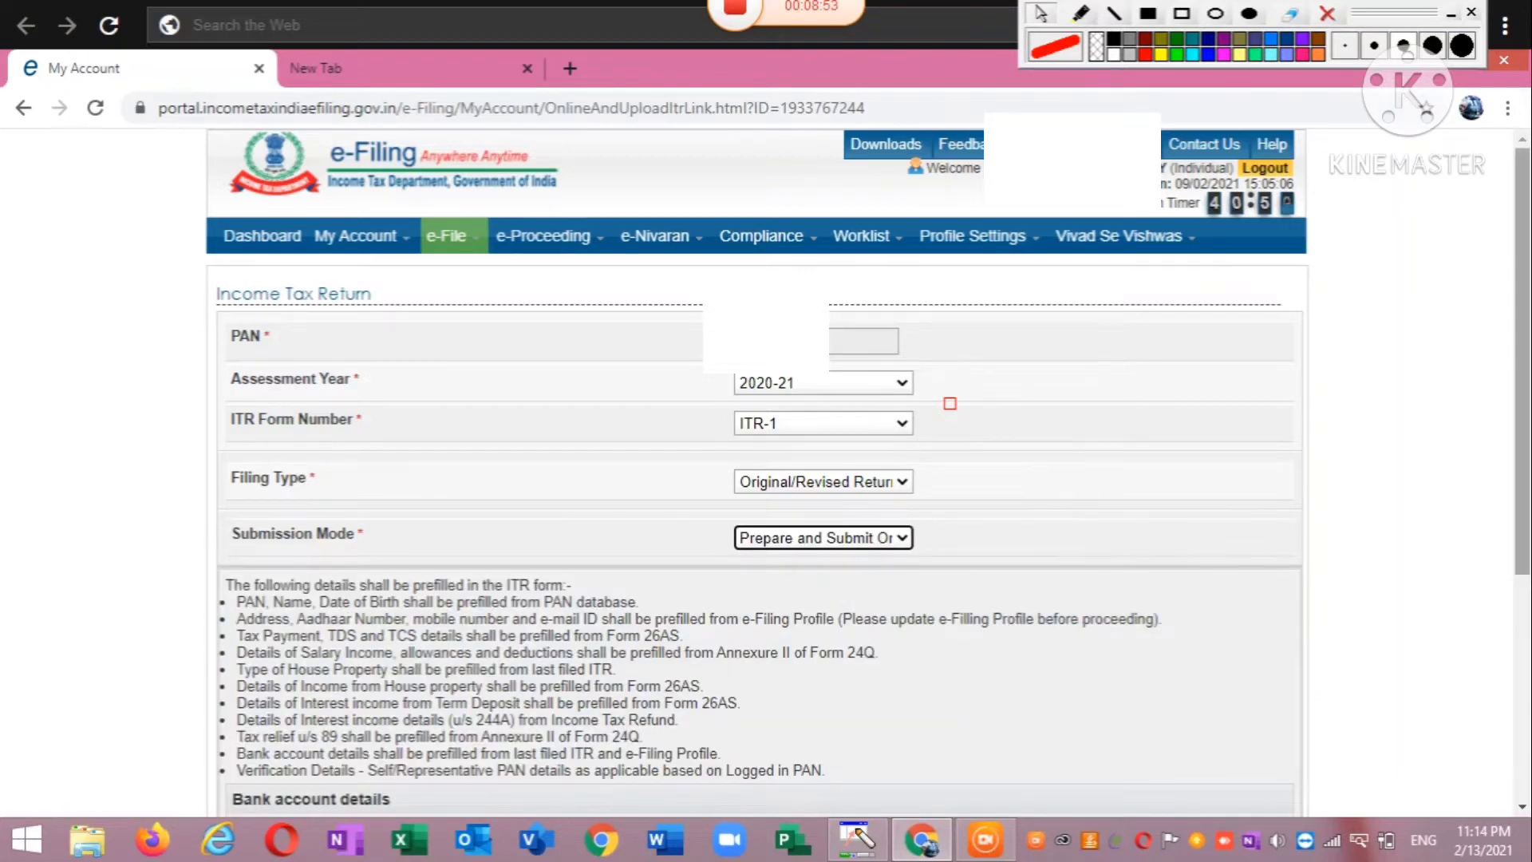
Select the State Bank of India account for refund credit and agree to the Prefill Consent to proceed to the return form.
{"action": "scroll", "coordinate": [1175, 549], "scroll_direction": "down", "scroll_amount": 4}
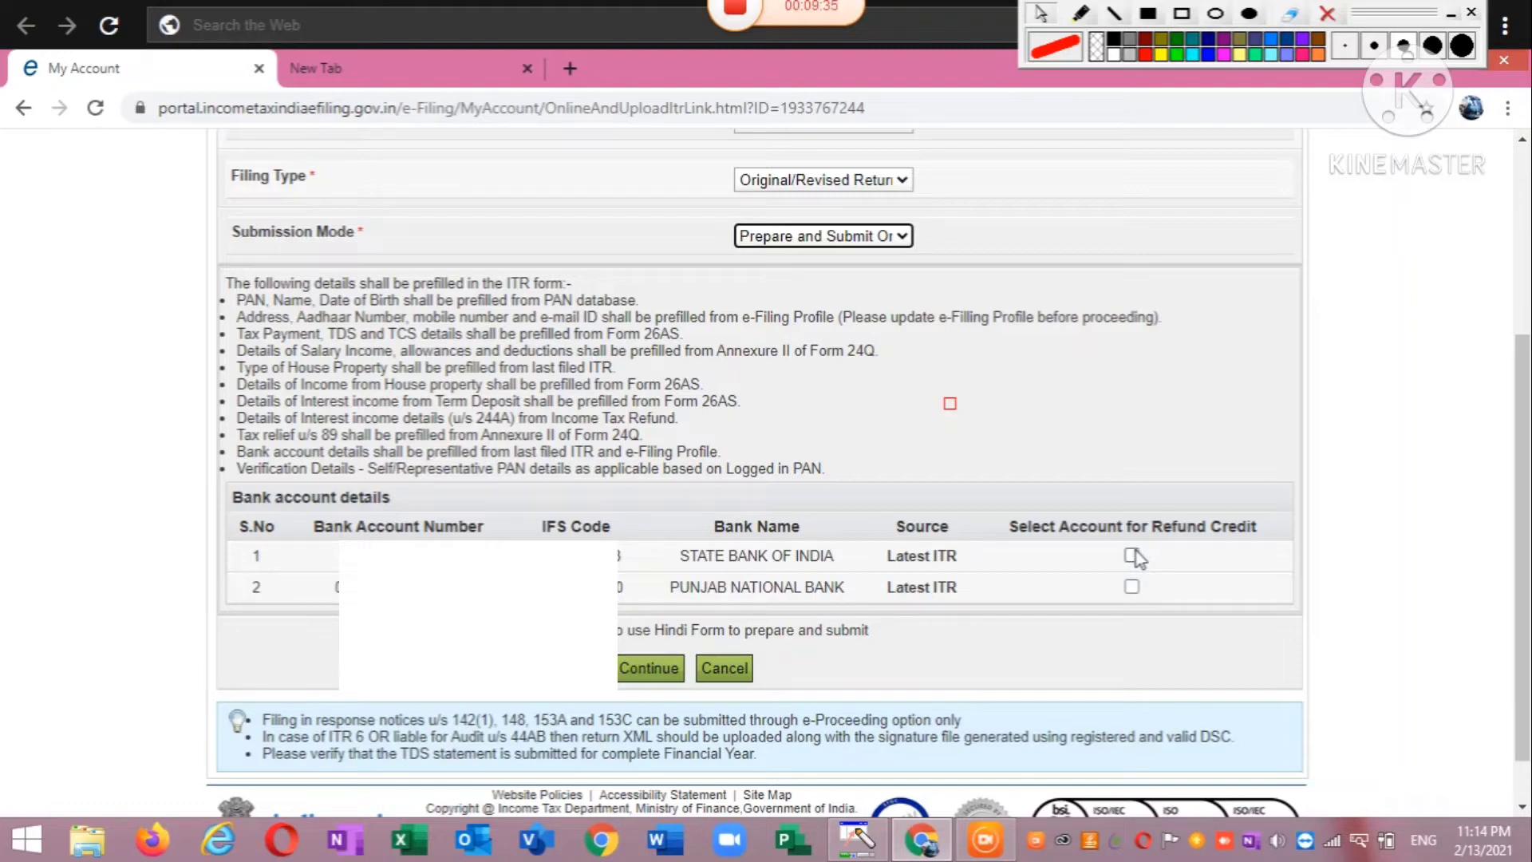
{"action": "left_click", "coordinate": [1133, 555]}
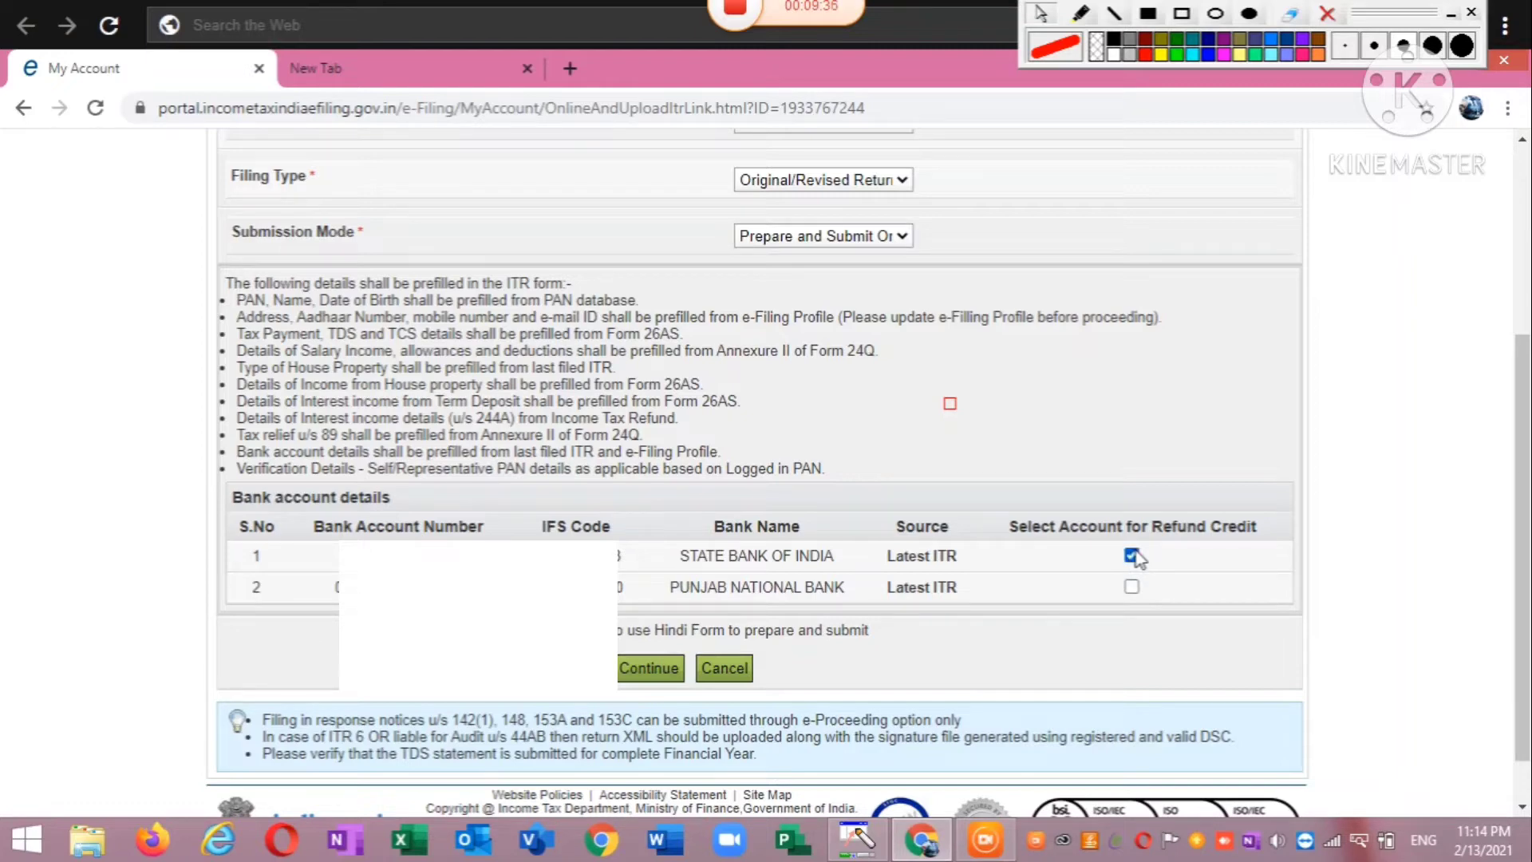
{"action": "left_click", "coordinate": [646, 669]}
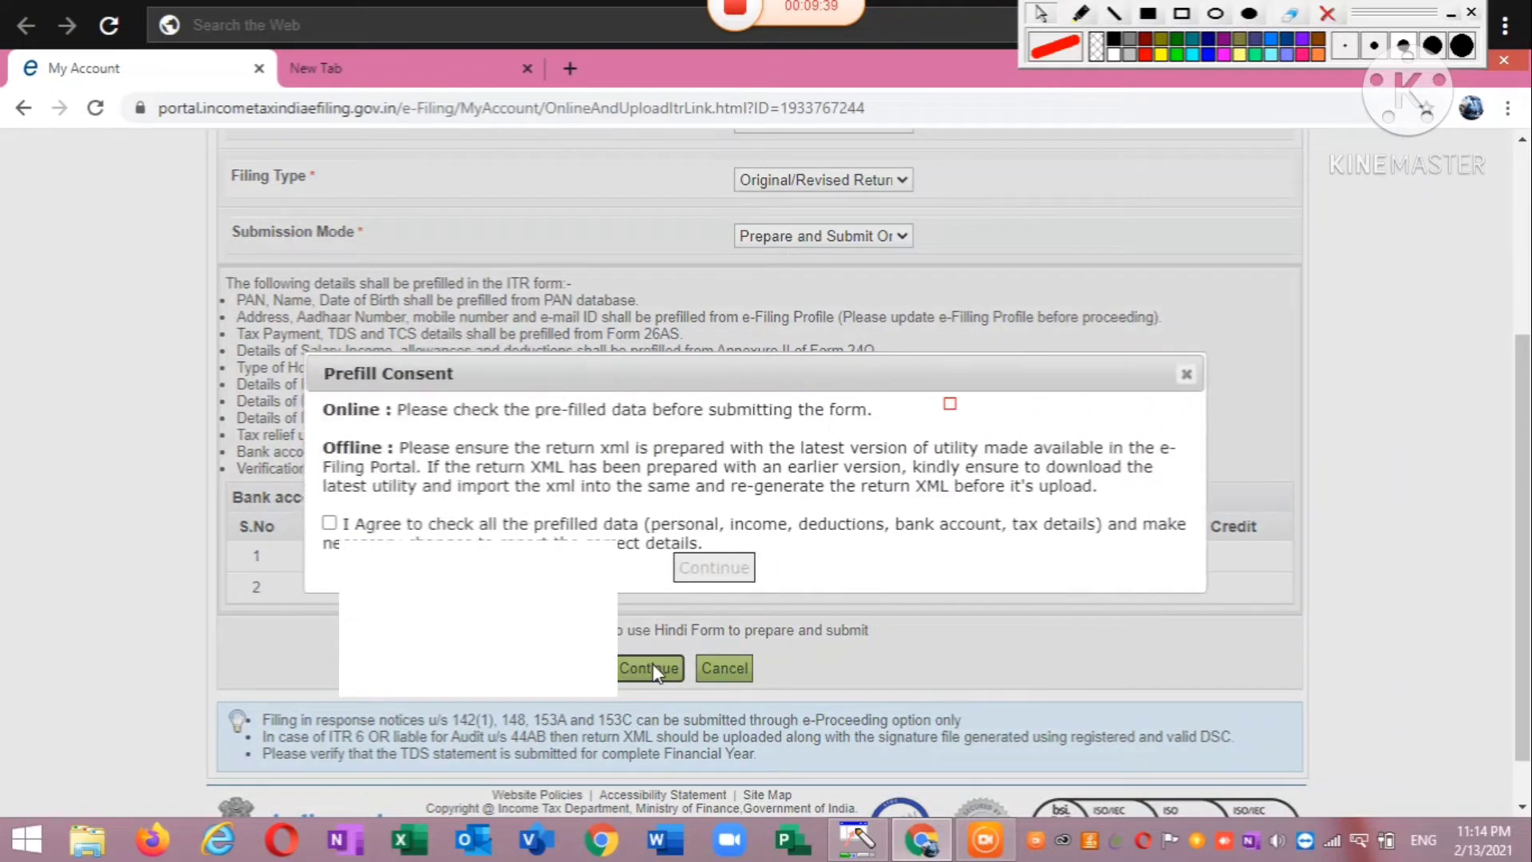
{"action": "left_click", "coordinate": [329, 522]}
{"action": "left_click", "coordinate": [704, 567]}
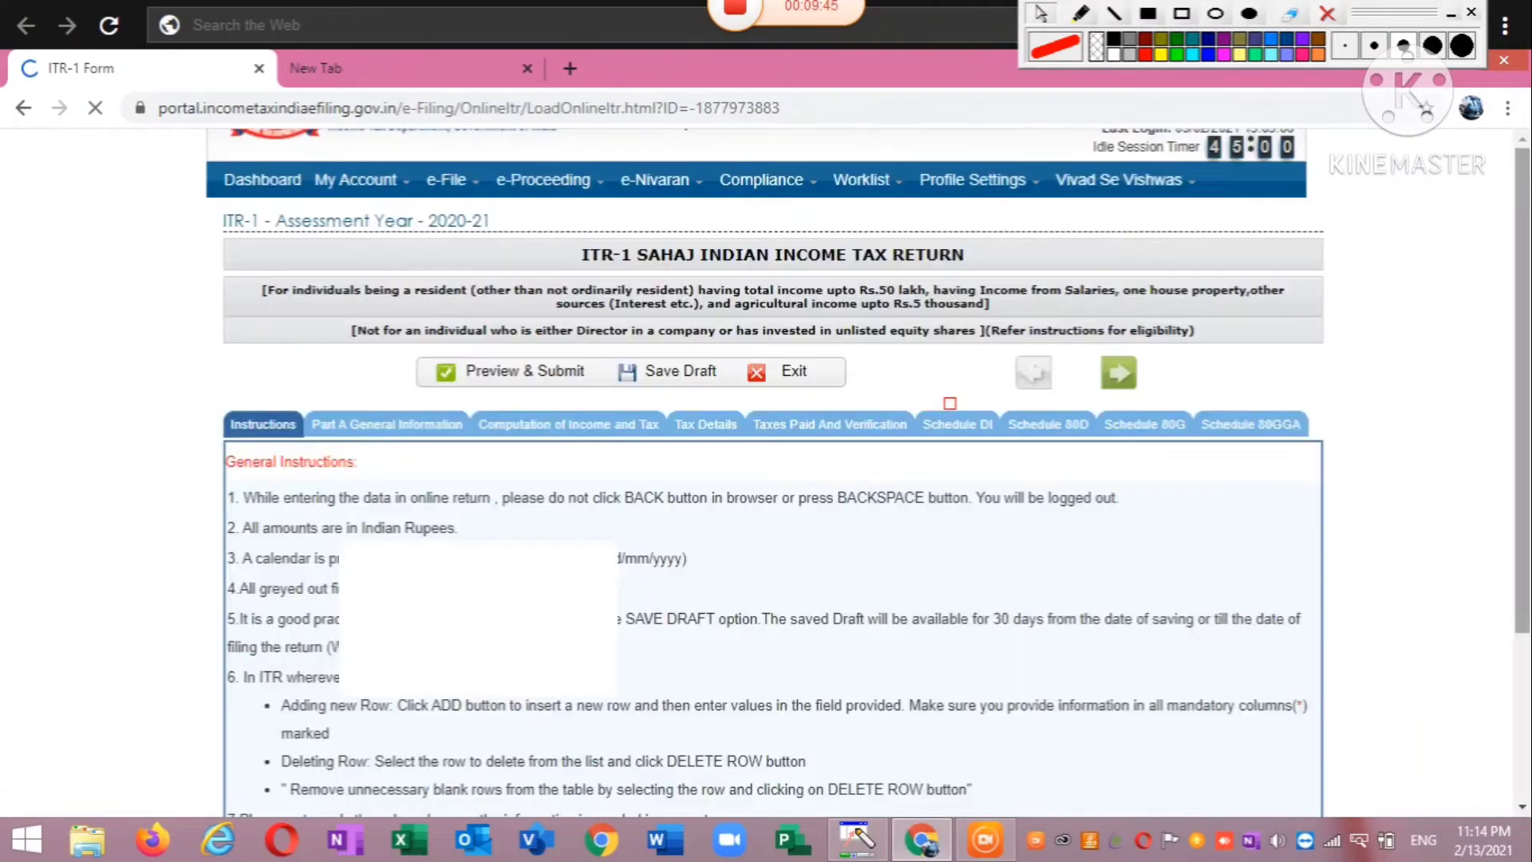
Outline the ITR-1 SAHAJ return title and the Assessment Year 2020-21 heading with red rectangles and erase both outlines.
{"action": "scroll", "coordinate": [949, 403], "scroll_direction": "down", "scroll_amount": 3}
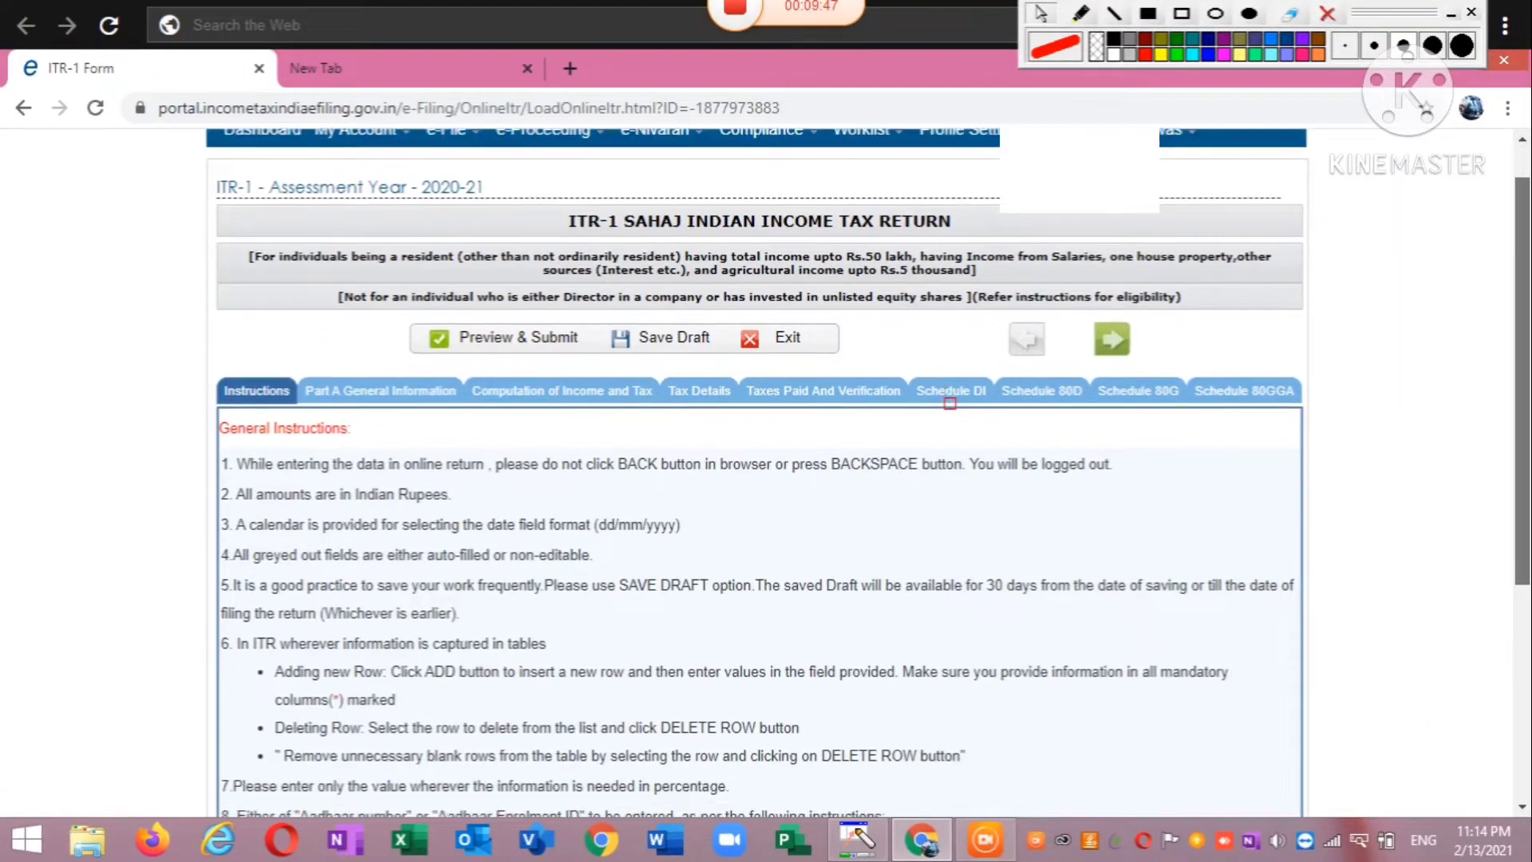
{"action": "scroll", "coordinate": [1506, 378], "scroll_direction": "up", "scroll_amount": 3}
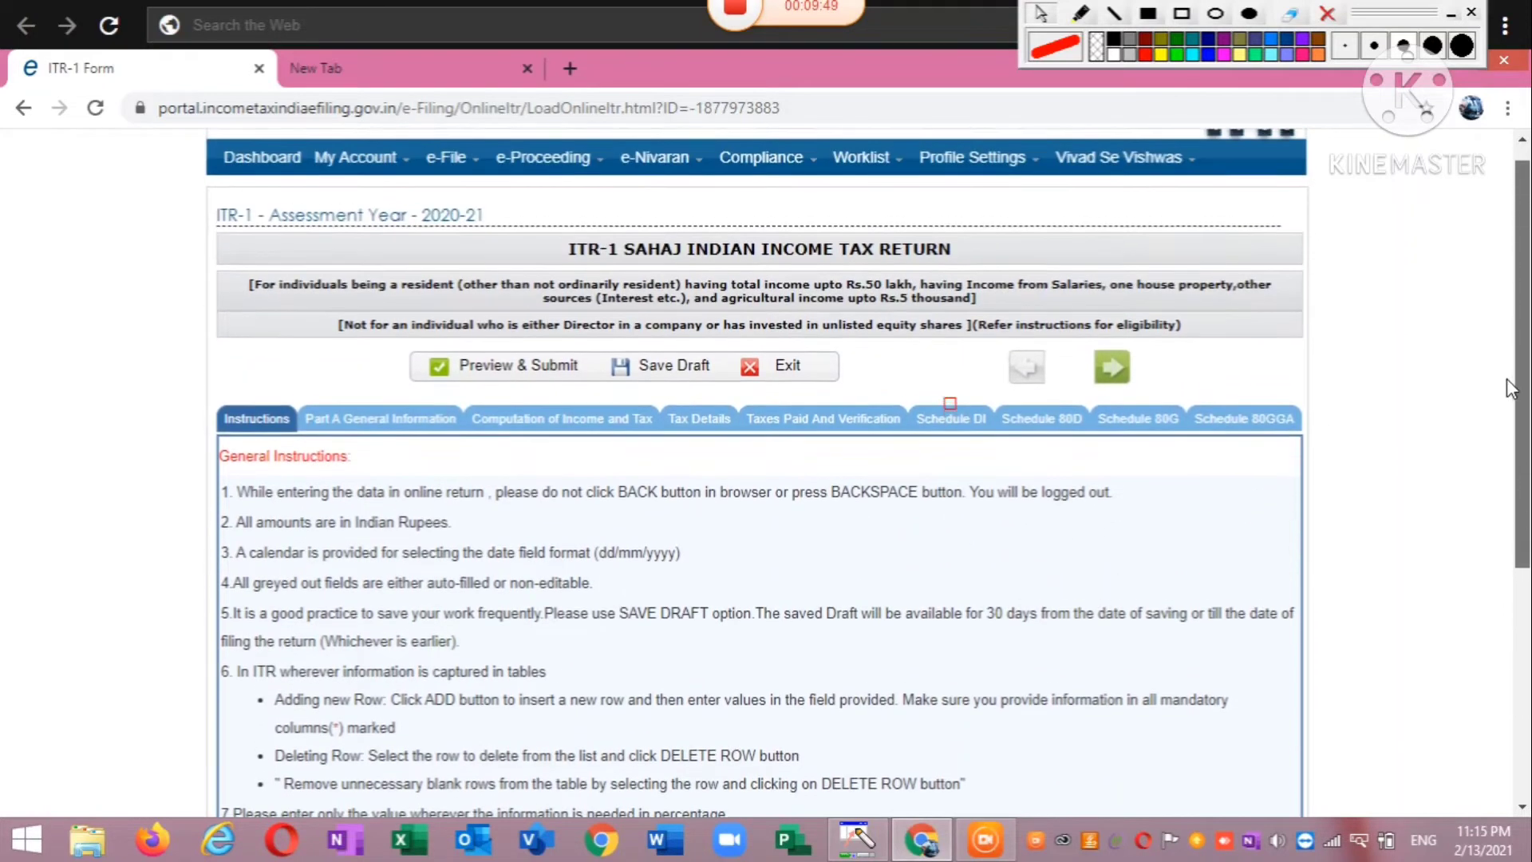
{"action": "left_click", "coordinate": [1181, 16]}
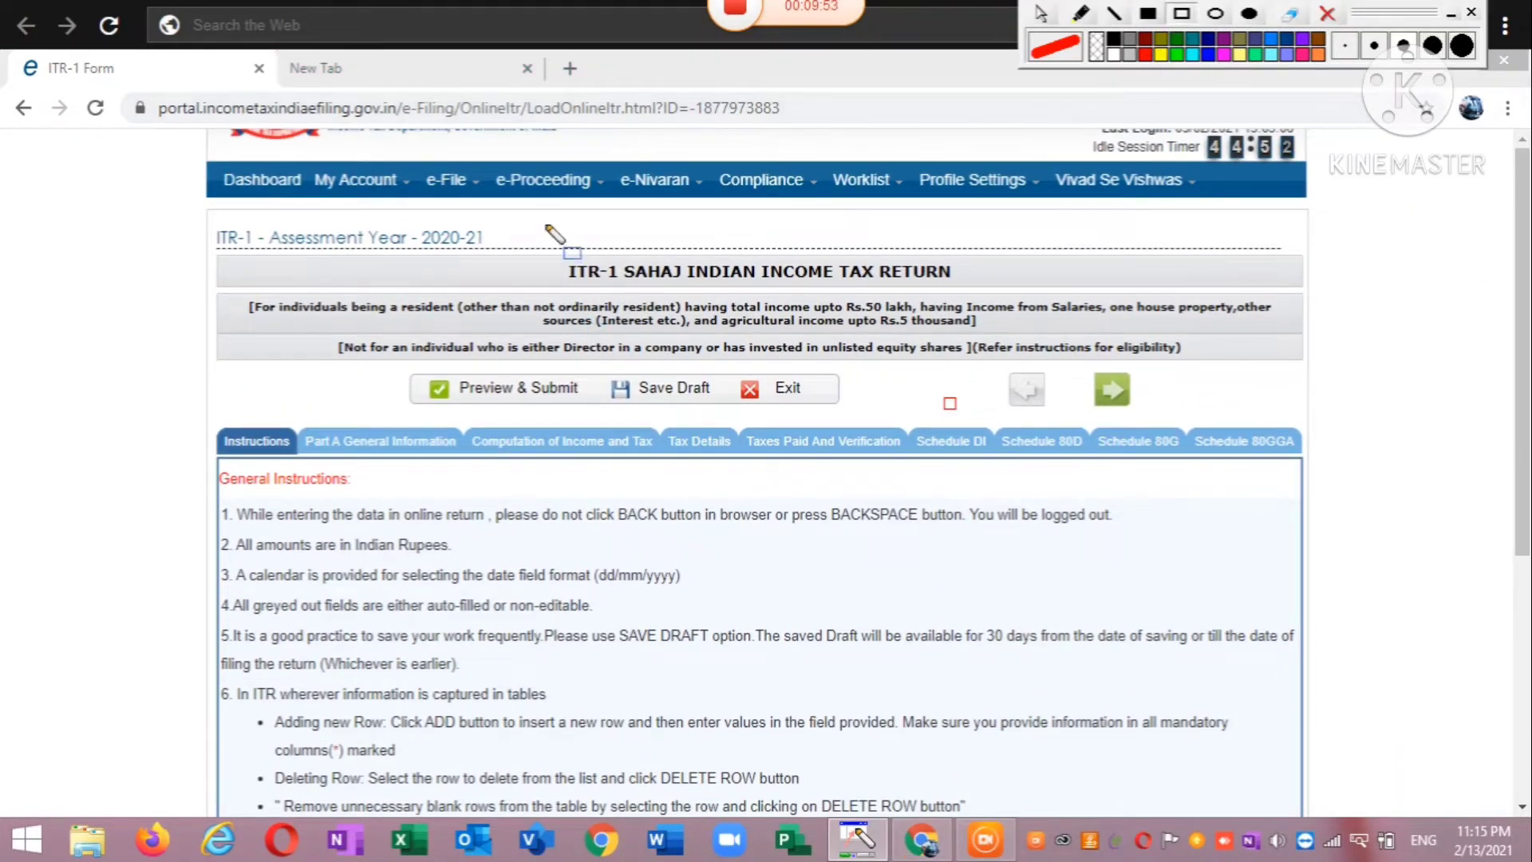
{"action": "mouse_move", "coordinate": [541, 232]}
{"action": "left_mouse_down"}
{"action": "mouse_move", "coordinate": [563, 282]}
{"action": "mouse_move", "coordinate": [1001, 313]}
{"action": "mouse_move", "coordinate": [987, 307]}
{"action": "left_mouse_up"}
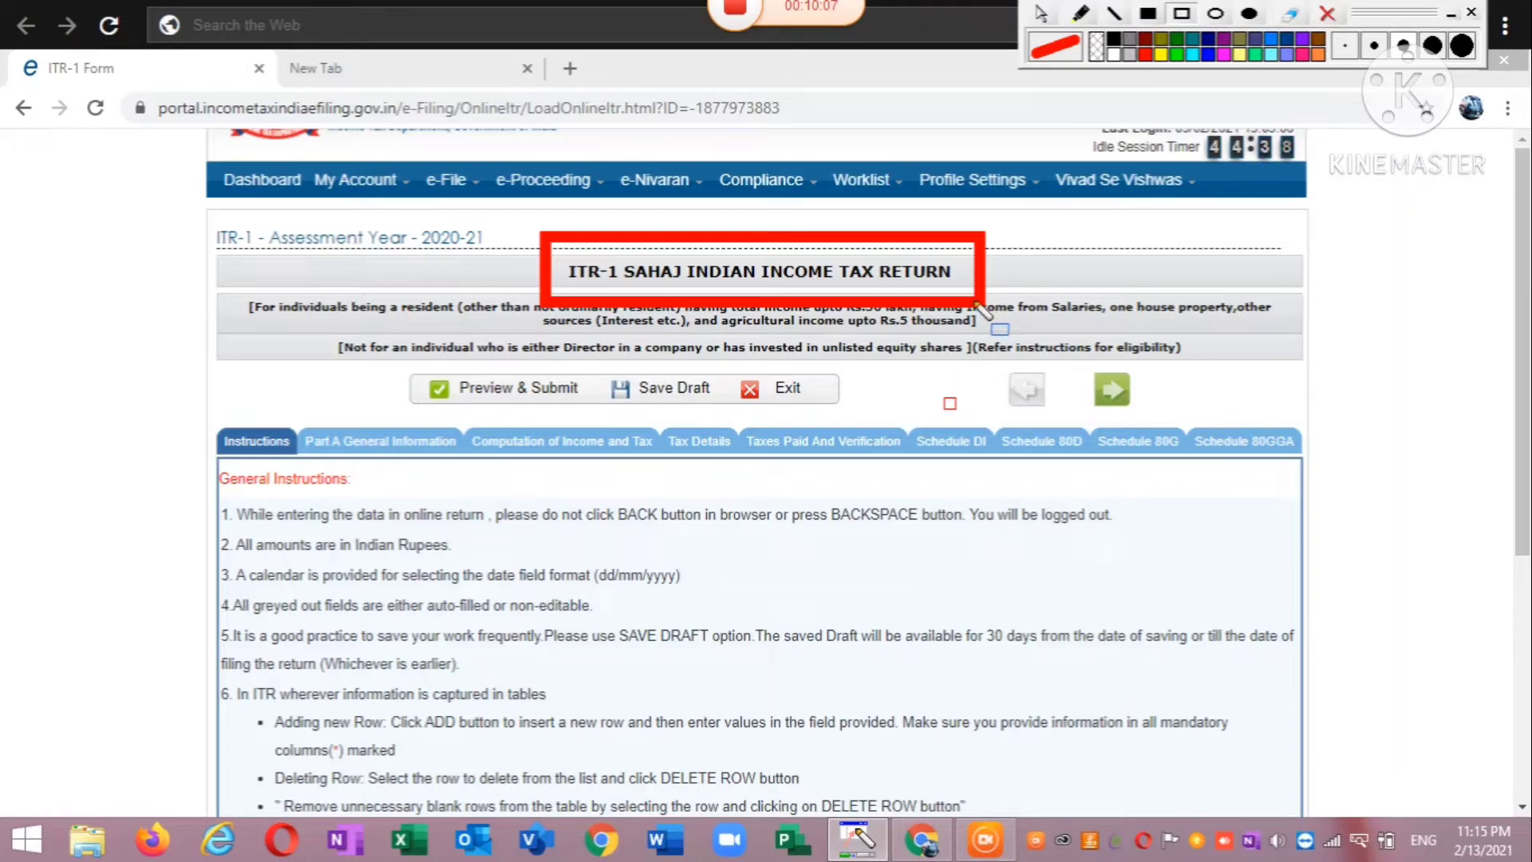
{"action": "mouse_move", "coordinate": [201, 211]}
{"action": "left_mouse_down"}
{"action": "mouse_move", "coordinate": [239, 275]}
{"action": "mouse_move", "coordinate": [275, 293]}
{"action": "mouse_move", "coordinate": [410, 297]}
{"action": "mouse_move", "coordinate": [510, 270]}
{"action": "left_mouse_up"}
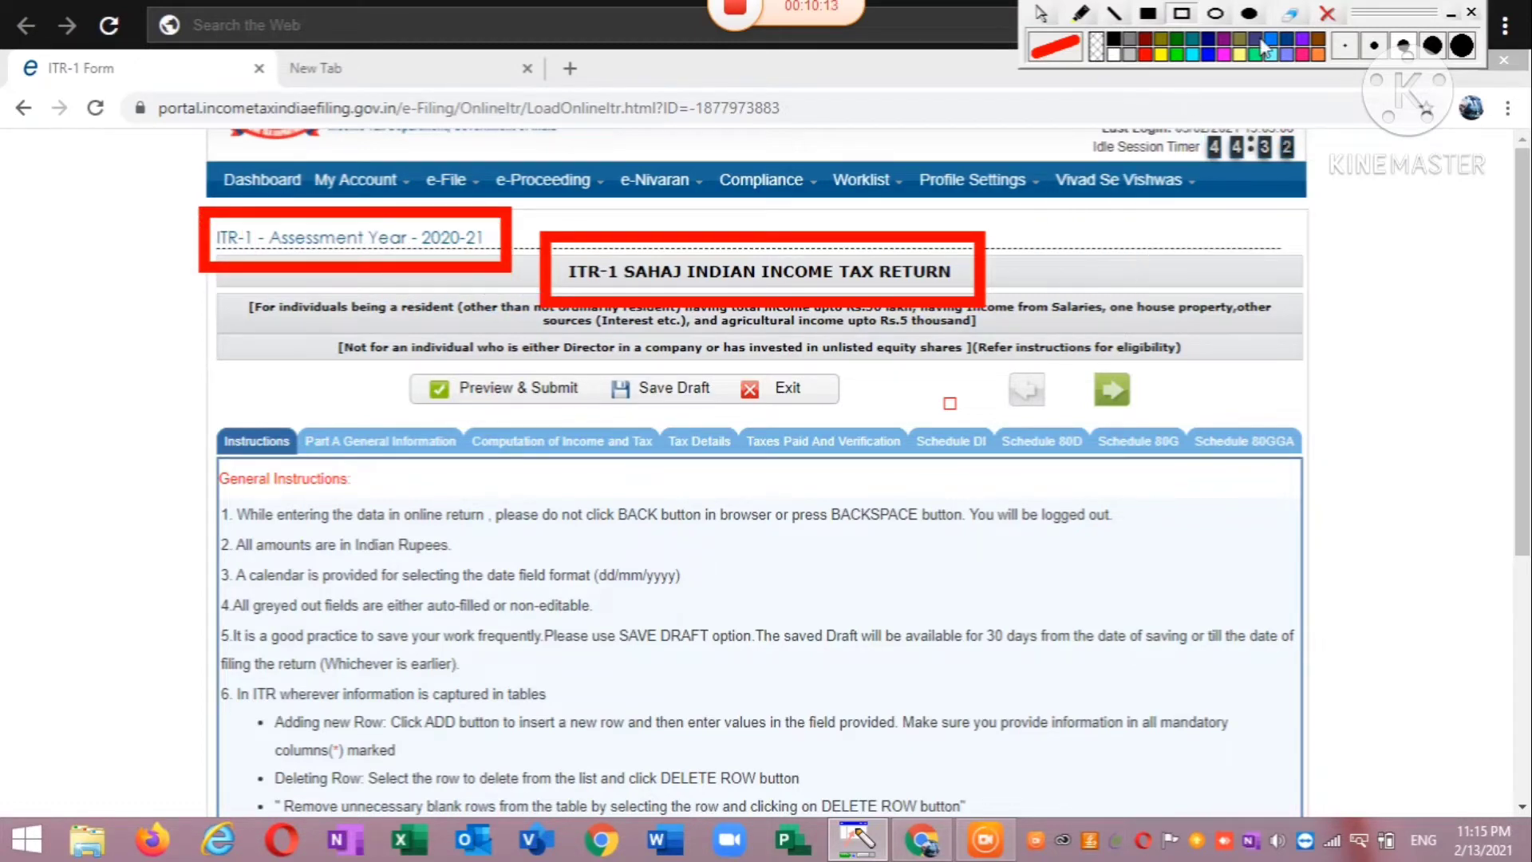
{"action": "left_click", "coordinate": [1326, 14]}
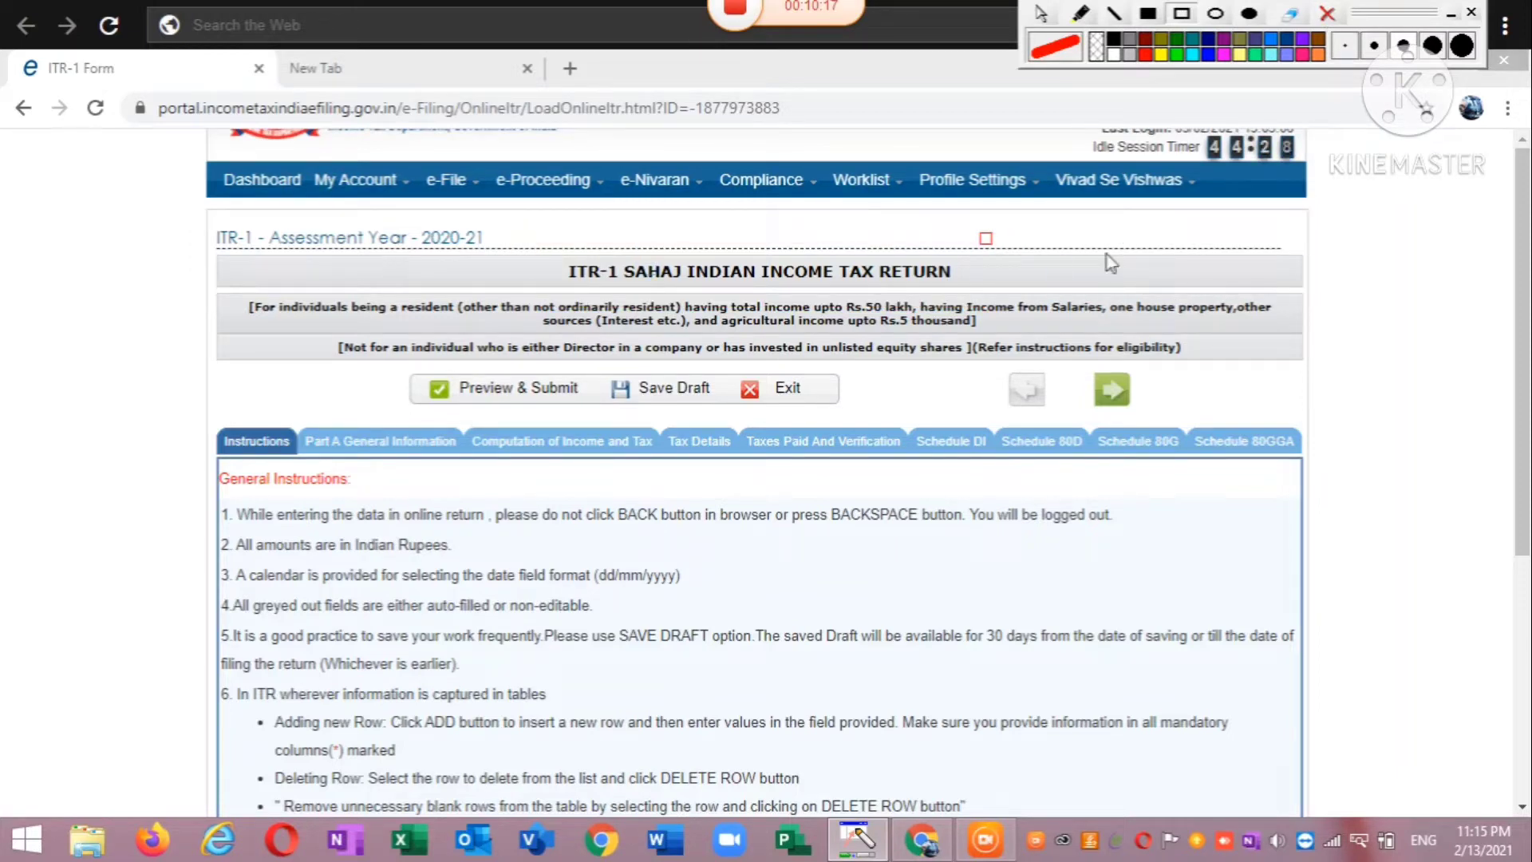
{"action": "left_click", "coordinate": [1041, 15]}
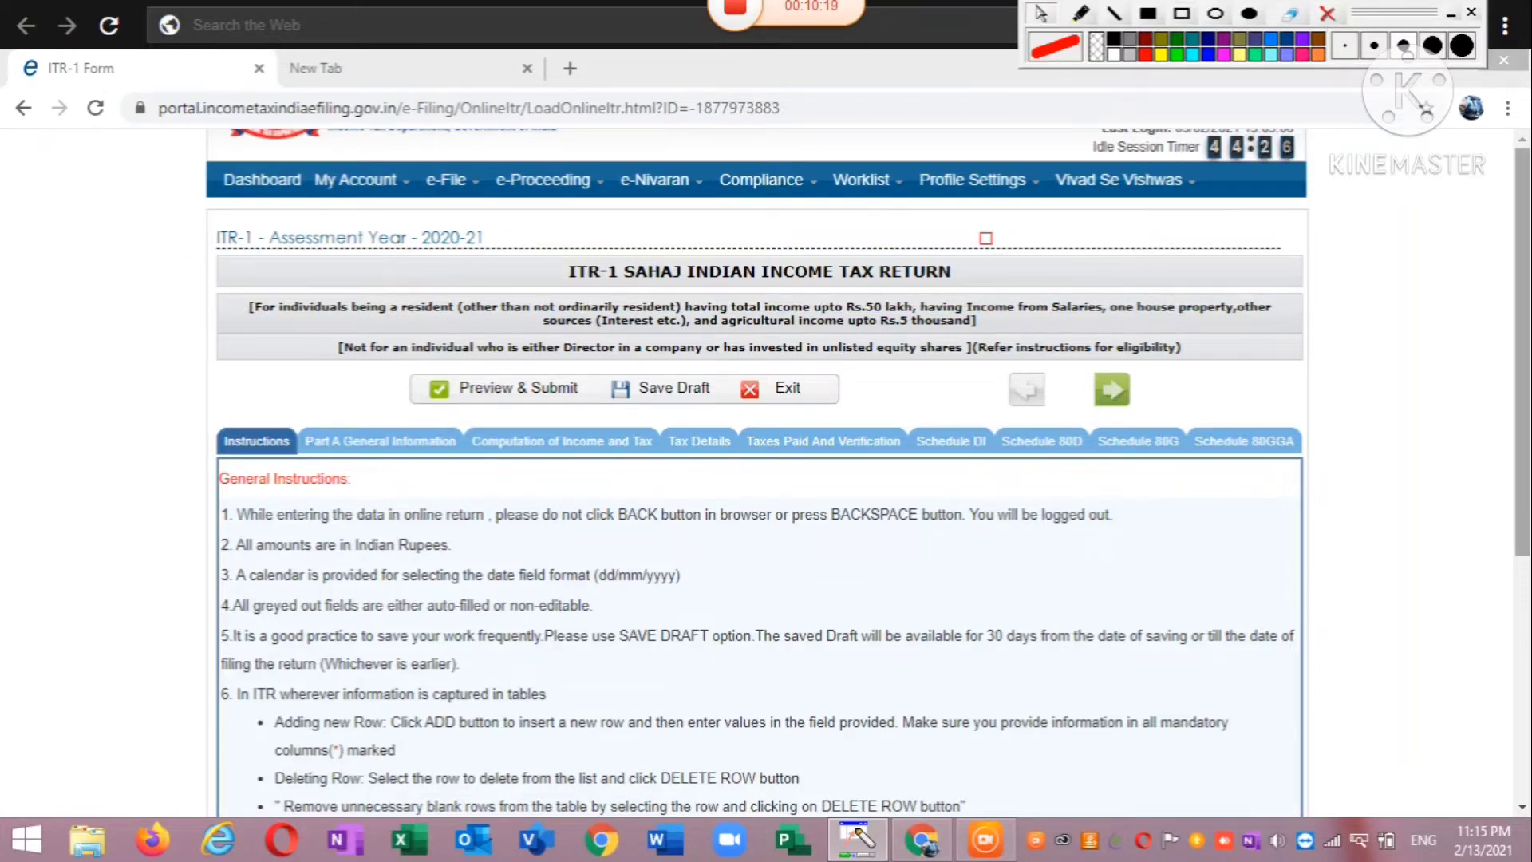
Outline the form section headings from Instructions through Taxes Paid And Verification with red rectangles and erase them all.
{"action": "scroll", "coordinate": [758, 471], "scroll_direction": "down", "scroll_amount": 2}
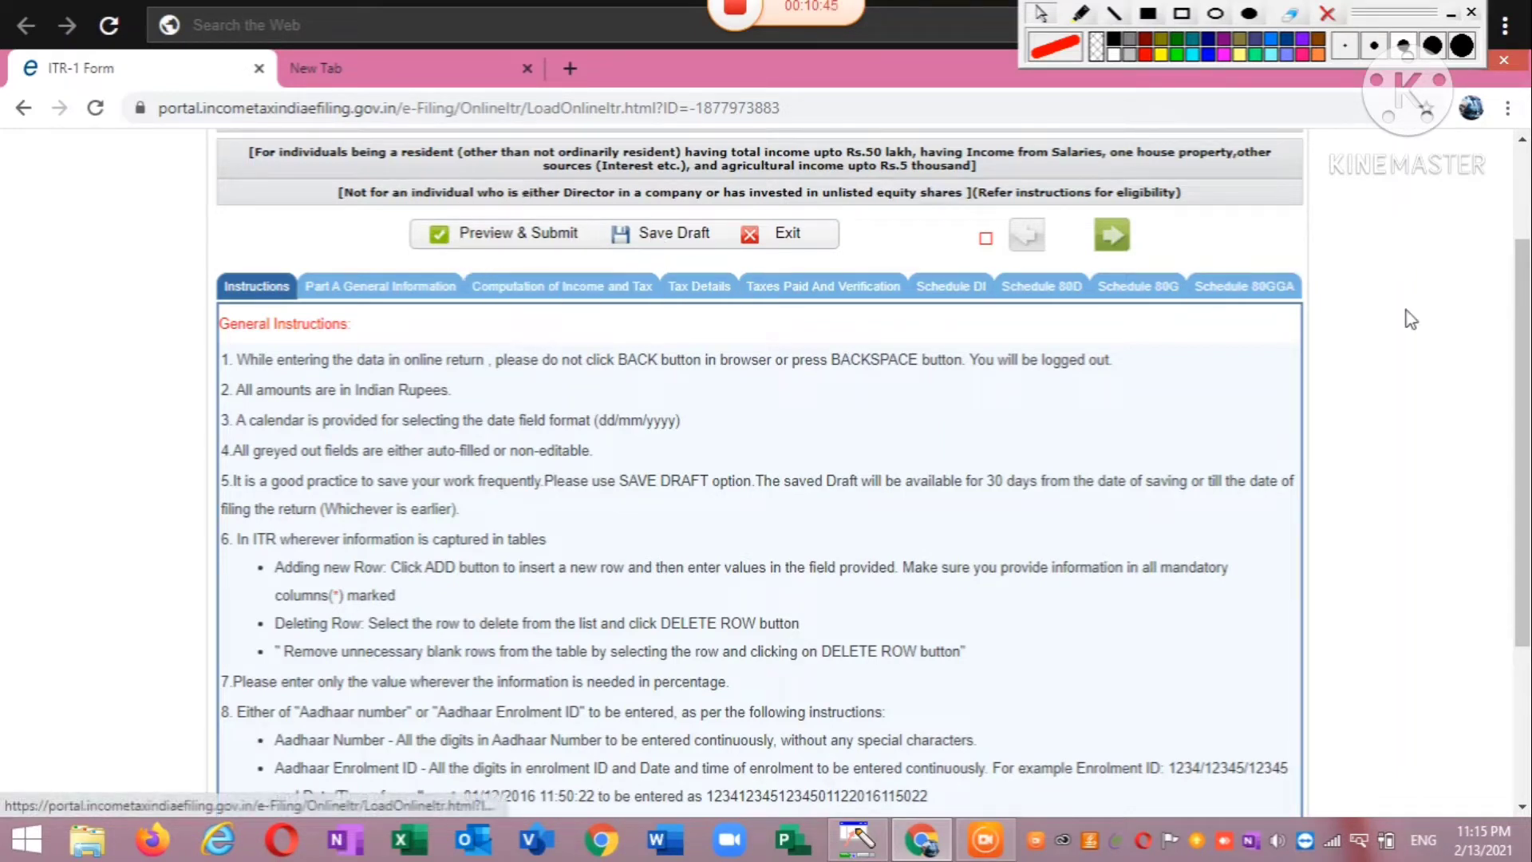
{"action": "left_click", "coordinate": [1184, 16]}
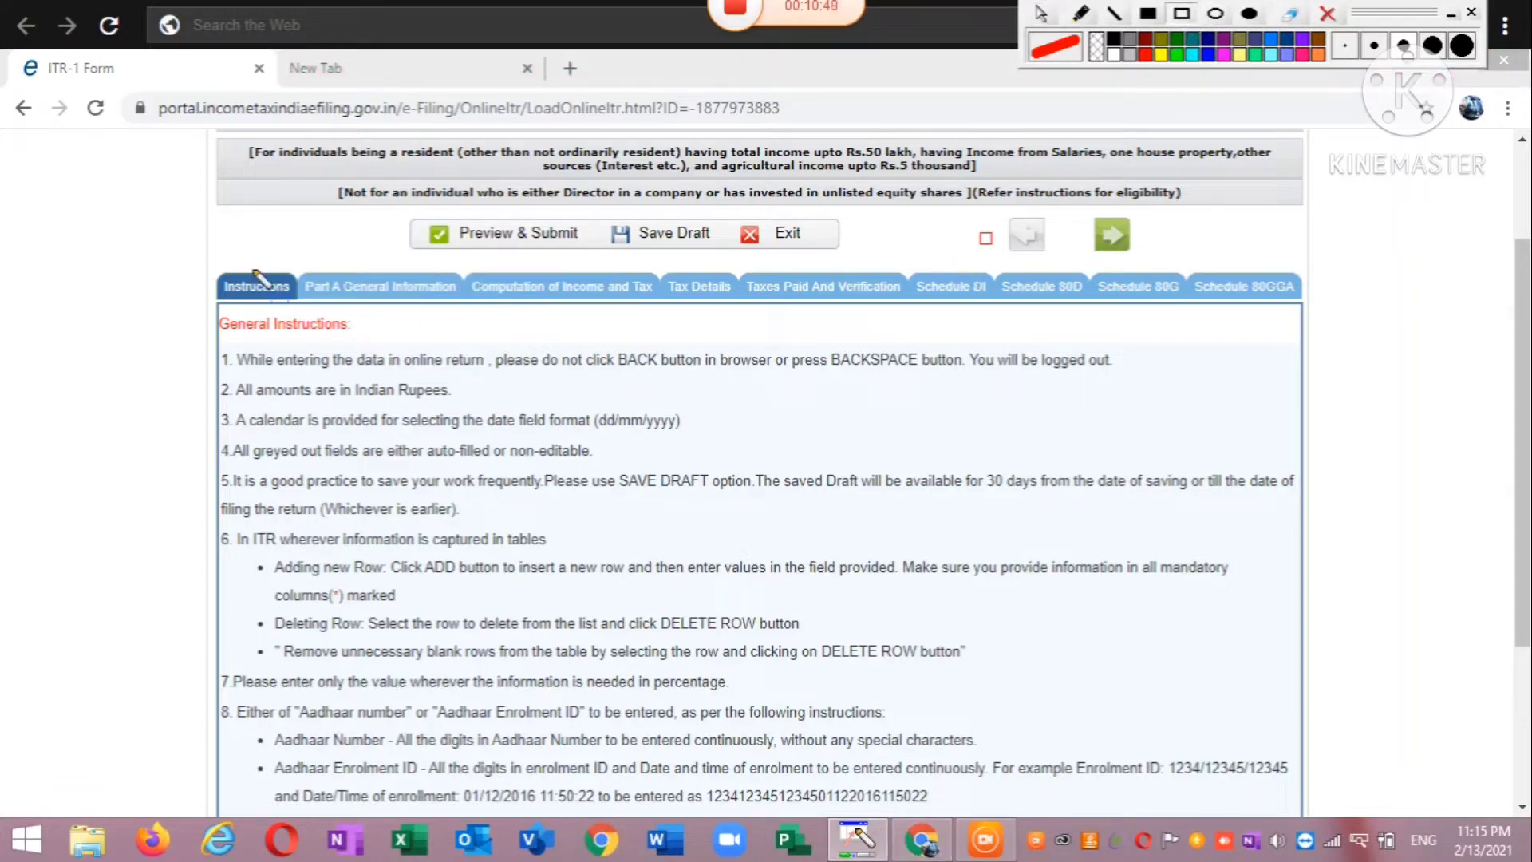
{"action": "left_click", "coordinate": [222, 249]}
{"action": "left_click", "coordinate": [222, 282]}
{"action": "left_click_drag", "start_coordinate": [225, 283], "coordinate": [299, 320]}
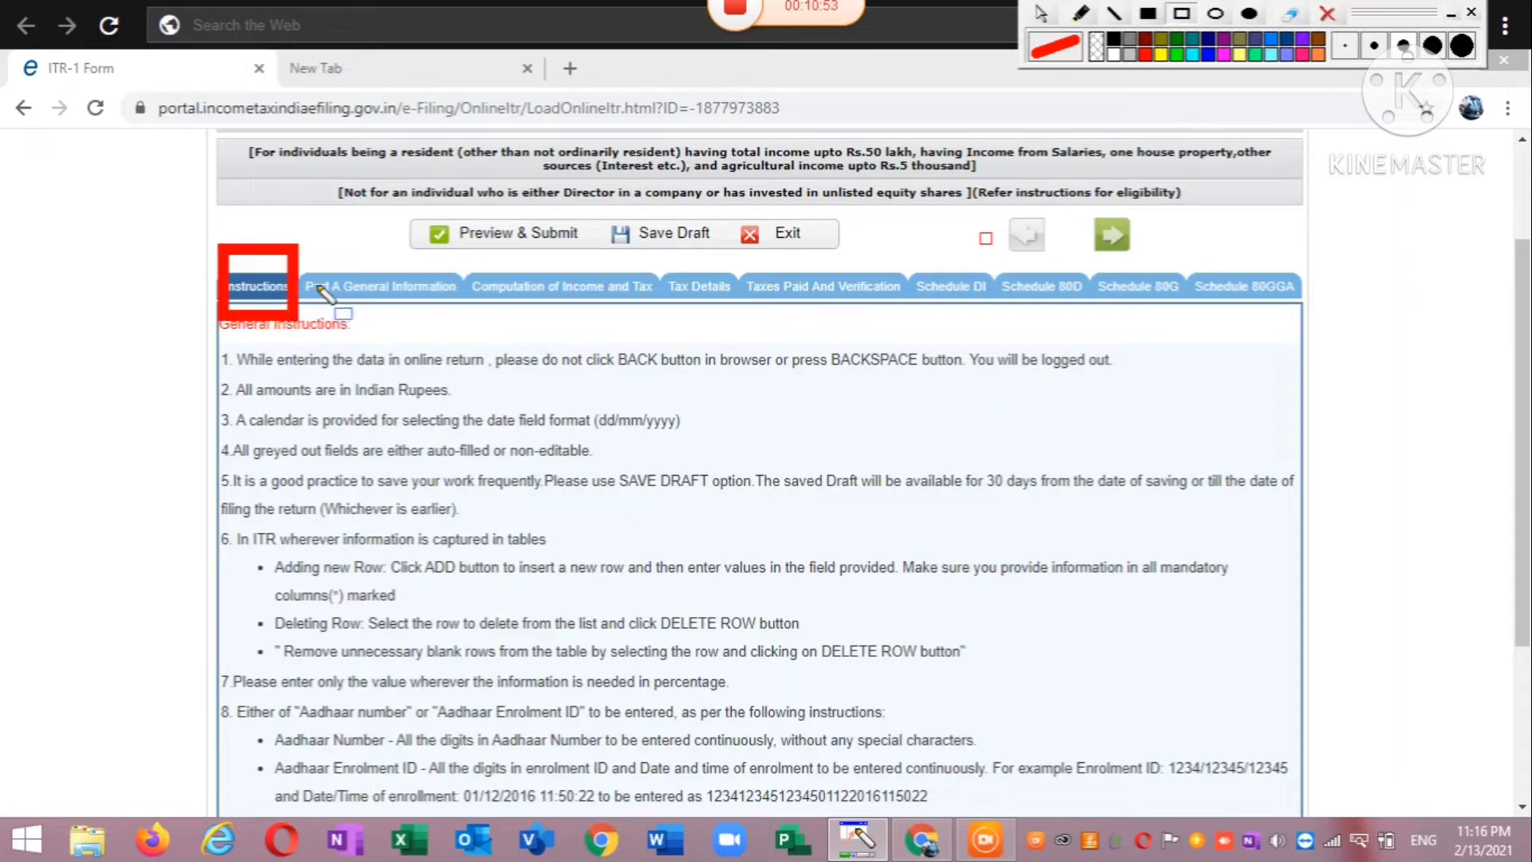
{"action": "mouse_move", "coordinate": [304, 251]}
{"action": "left_mouse_down"}
{"action": "mouse_move", "coordinate": [317, 322]}
{"action": "mouse_move", "coordinate": [469, 327]}
{"action": "left_mouse_up"}
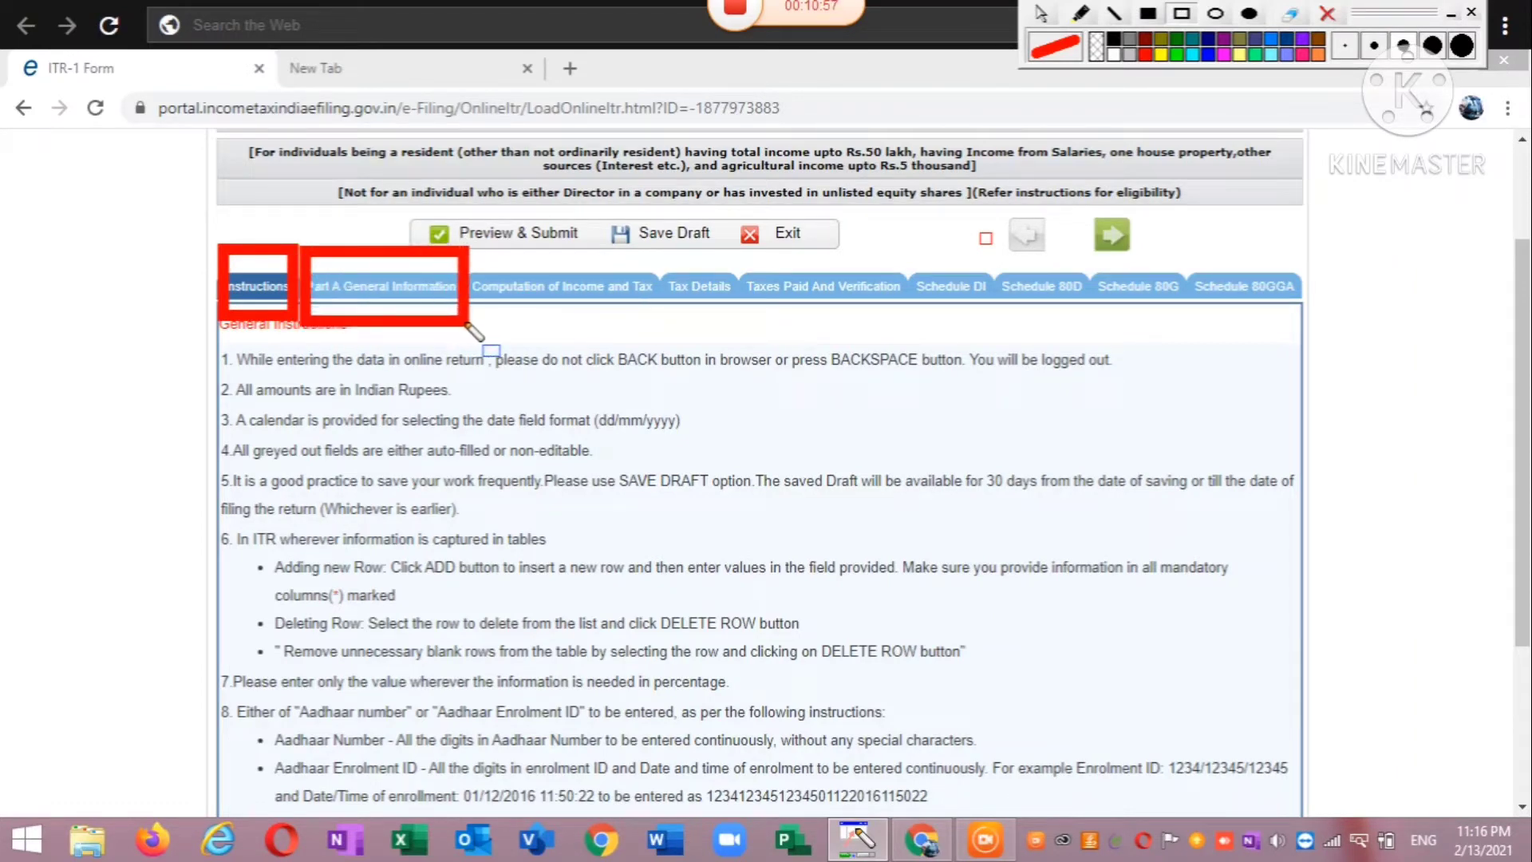
{"action": "mouse_move", "coordinate": [472, 257]}
{"action": "left_mouse_down"}
{"action": "mouse_move", "coordinate": [510, 335]}
{"action": "mouse_move", "coordinate": [661, 322]}
{"action": "left_mouse_up"}
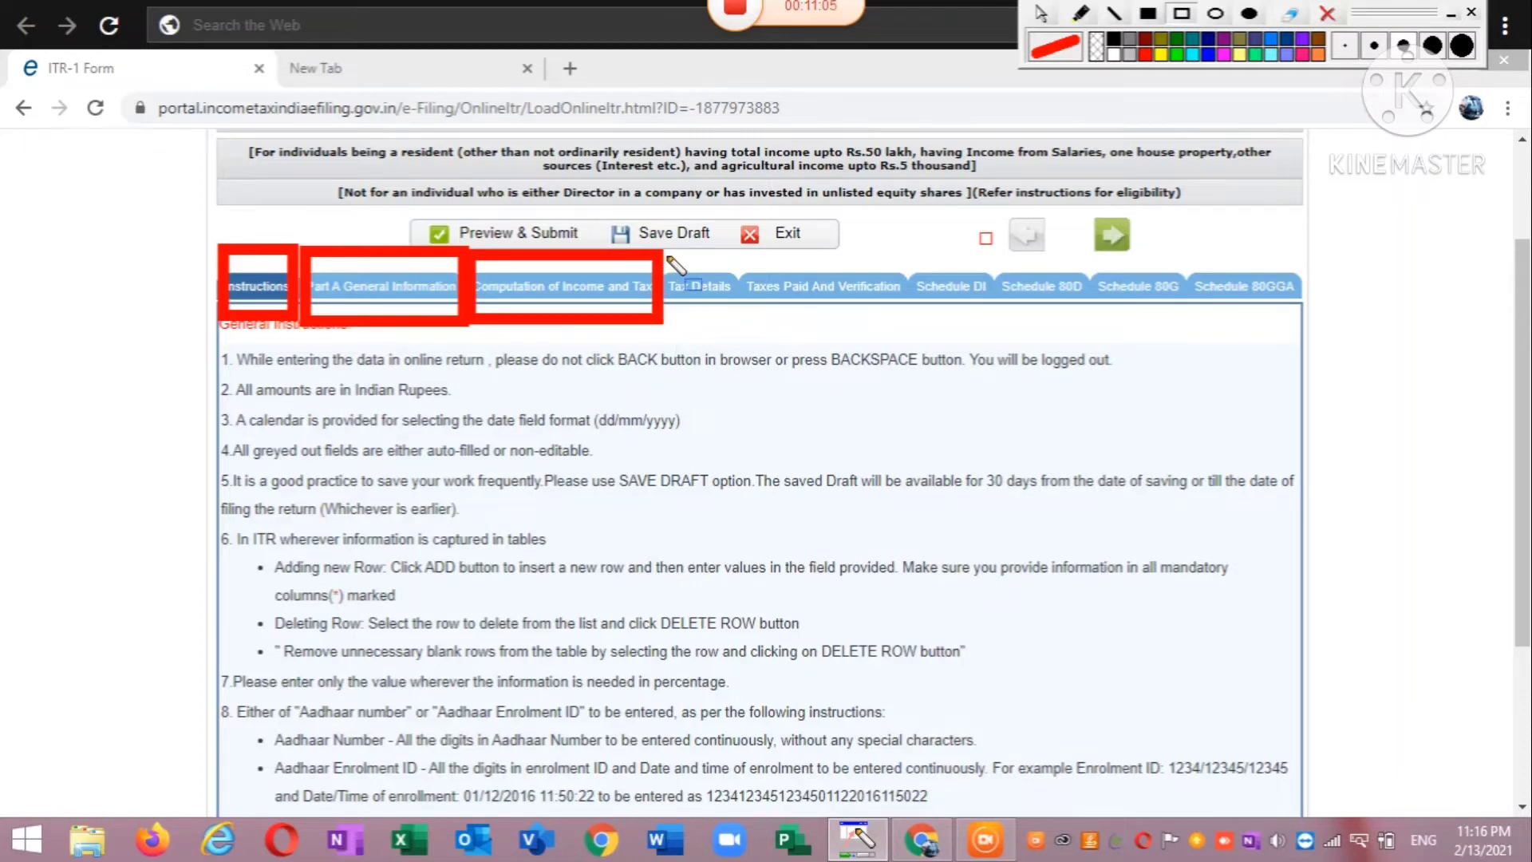
{"action": "mouse_move", "coordinate": [667, 252]}
{"action": "left_mouse_down"}
{"action": "mouse_move", "coordinate": [687, 327]}
{"action": "mouse_move", "coordinate": [749, 323]}
{"action": "left_mouse_up"}
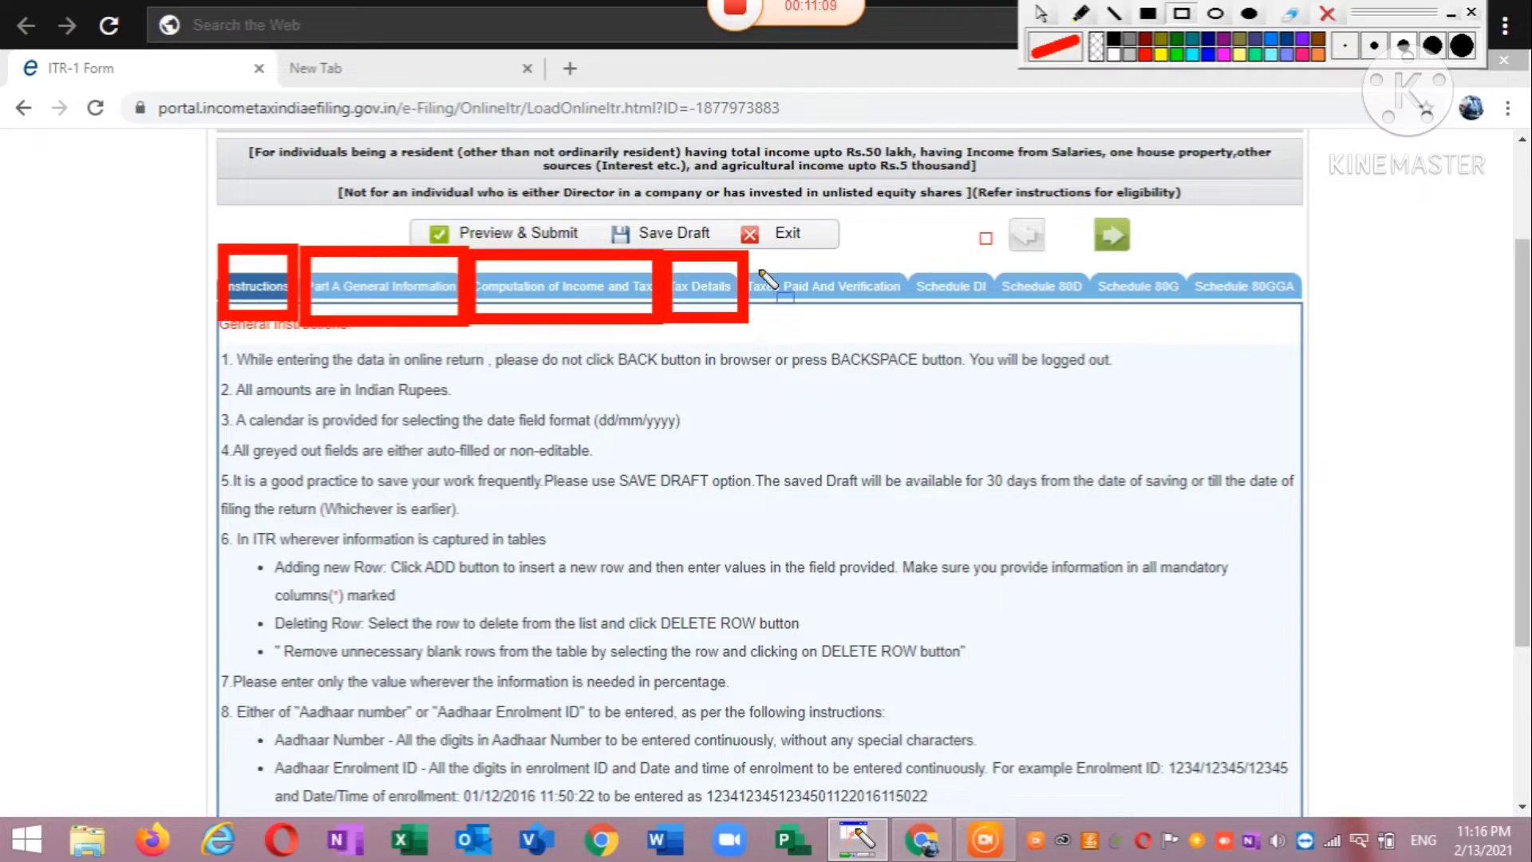
{"action": "mouse_move", "coordinate": [747, 252]}
{"action": "left_mouse_down"}
{"action": "mouse_move", "coordinate": [772, 326]}
{"action": "mouse_move", "coordinate": [905, 315]}
{"action": "left_mouse_up"}
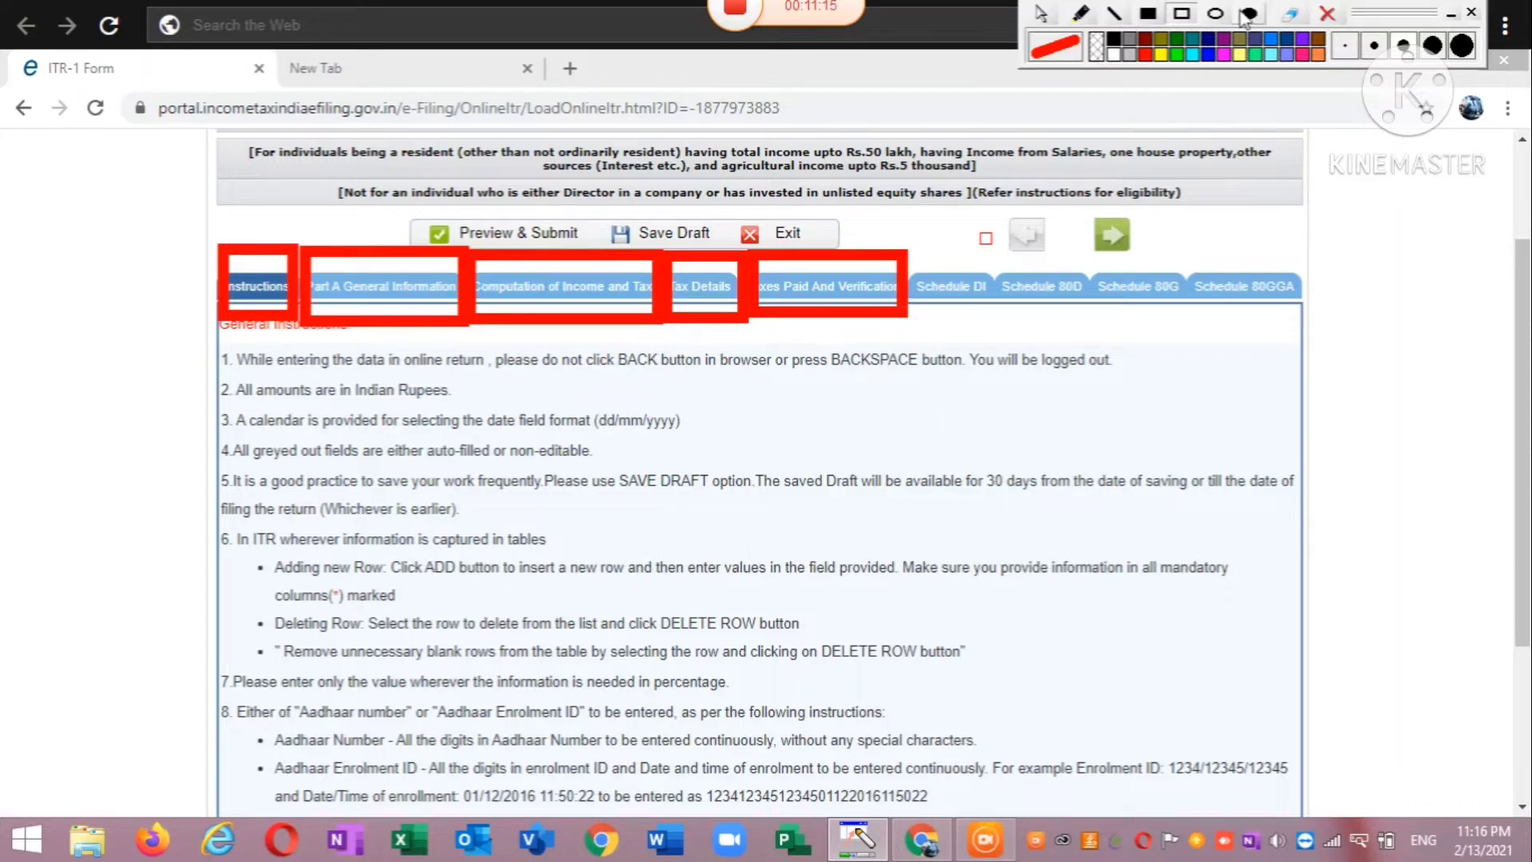
{"action": "left_click", "coordinate": [1327, 15]}
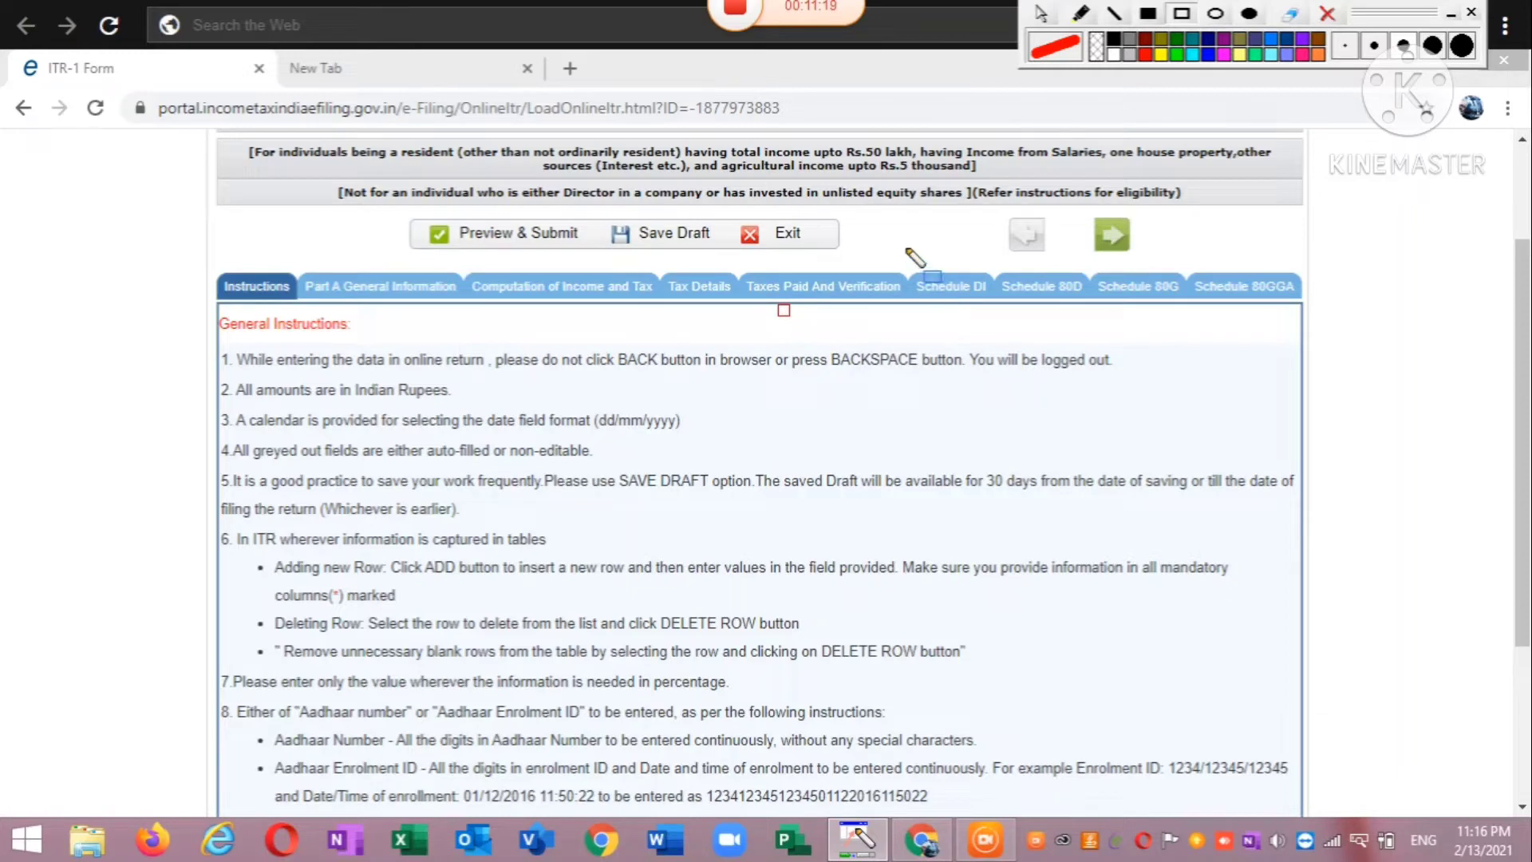
Outline the Schedule DI, 80D, 80G and 80GGA headings with red rectangles, erase them and return to normal pointing.
{"action": "mouse_move", "coordinate": [901, 244]}
{"action": "left_mouse_down"}
{"action": "mouse_move", "coordinate": [953, 347]}
{"action": "mouse_move", "coordinate": [958, 327]}
{"action": "mouse_move", "coordinate": [1006, 326]}
{"action": "left_mouse_up"}
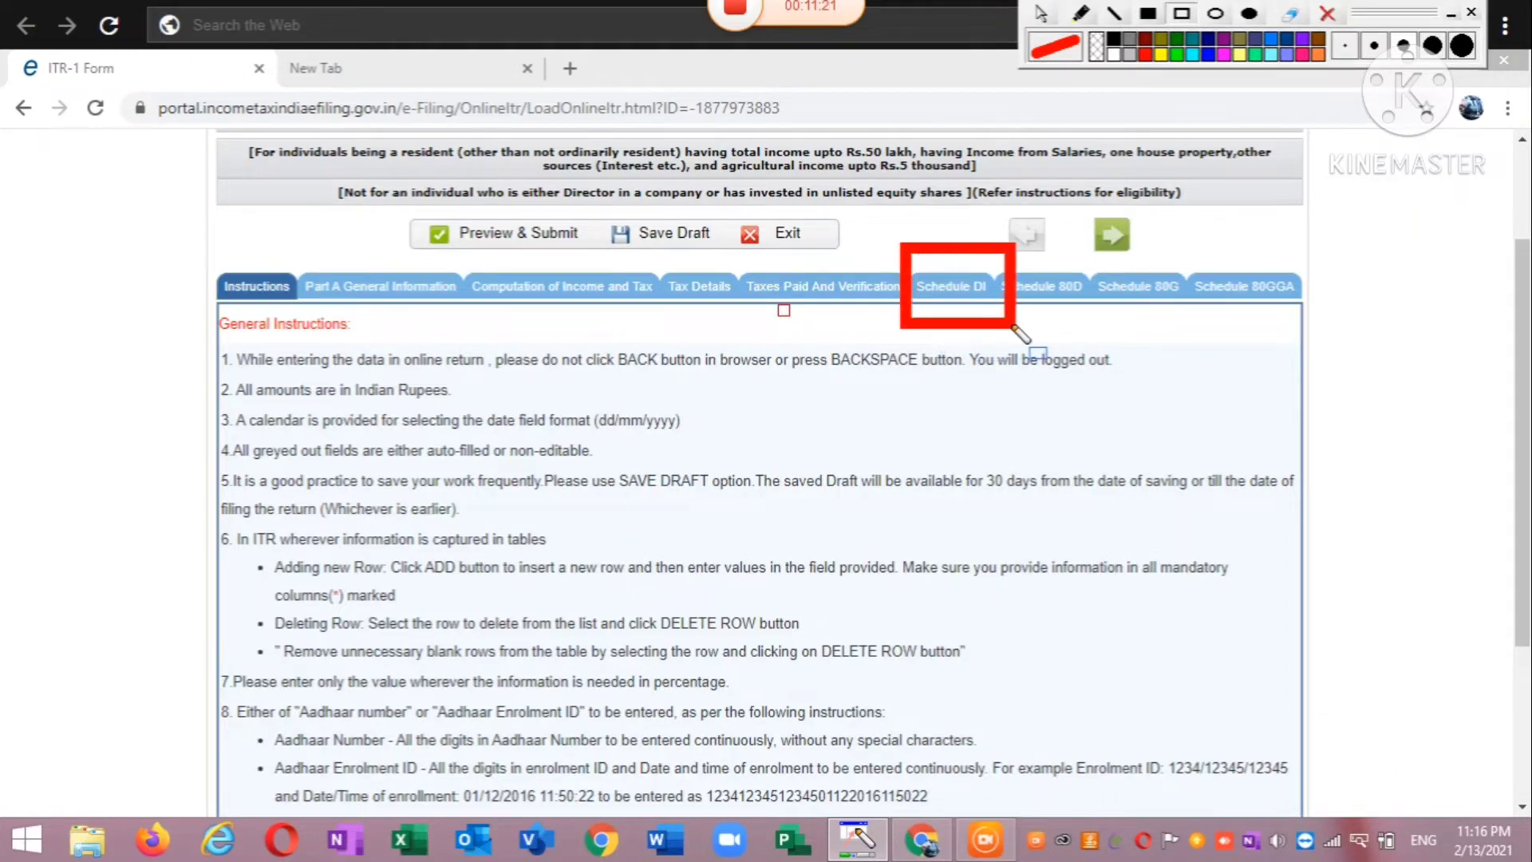
{"action": "mouse_move", "coordinate": [1007, 253]}
{"action": "left_mouse_down"}
{"action": "mouse_move", "coordinate": [1053, 343]}
{"action": "mouse_move", "coordinate": [1095, 318]}
{"action": "left_mouse_up"}
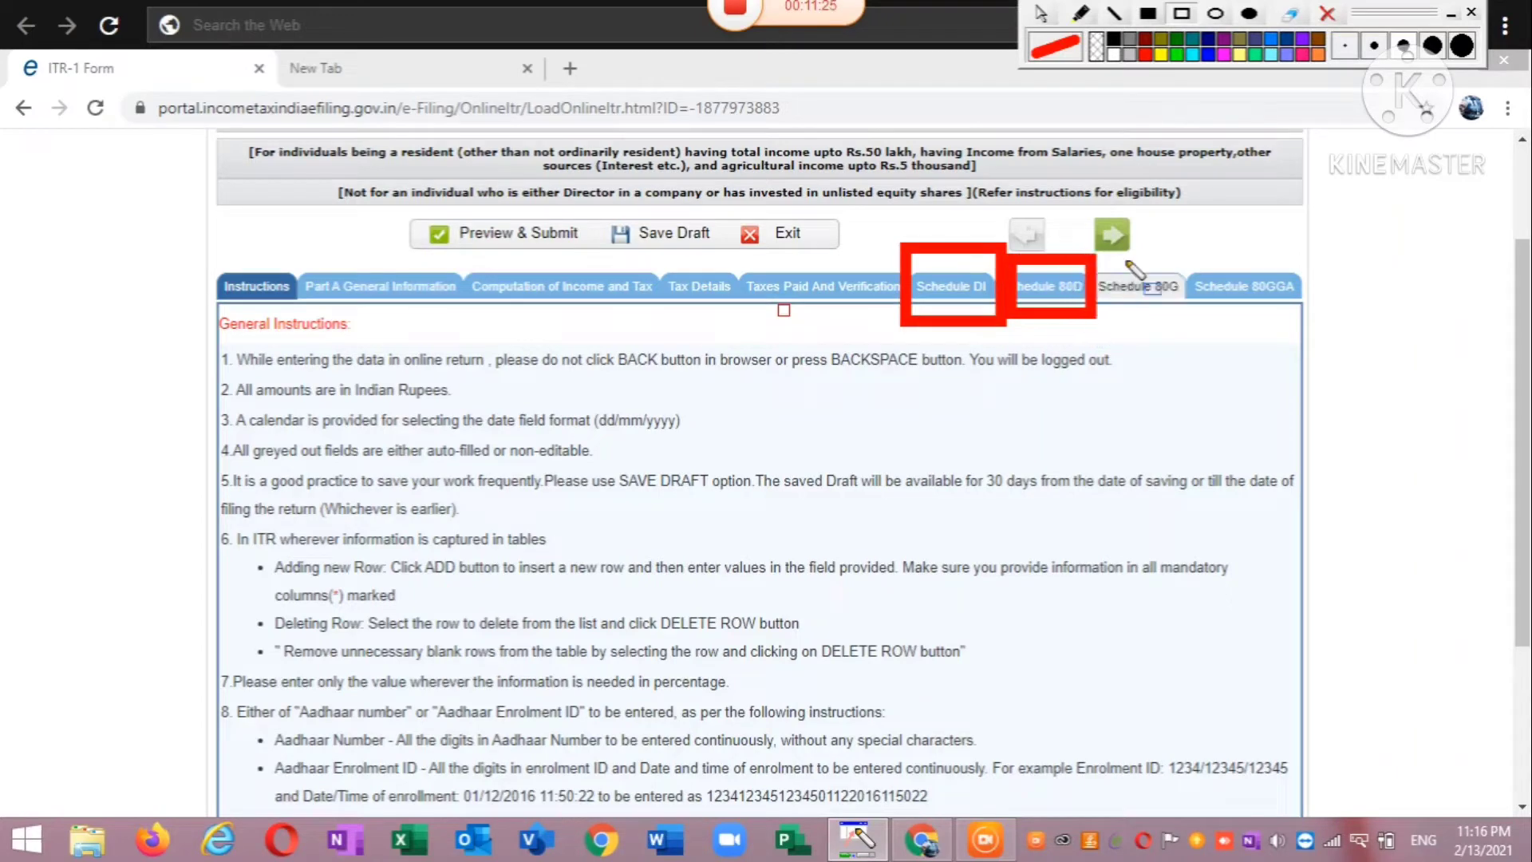
{"action": "mouse_move", "coordinate": [1102, 248]}
{"action": "left_mouse_down"}
{"action": "mouse_move", "coordinate": [1134, 310]}
{"action": "mouse_move", "coordinate": [1201, 319]}
{"action": "left_mouse_up"}
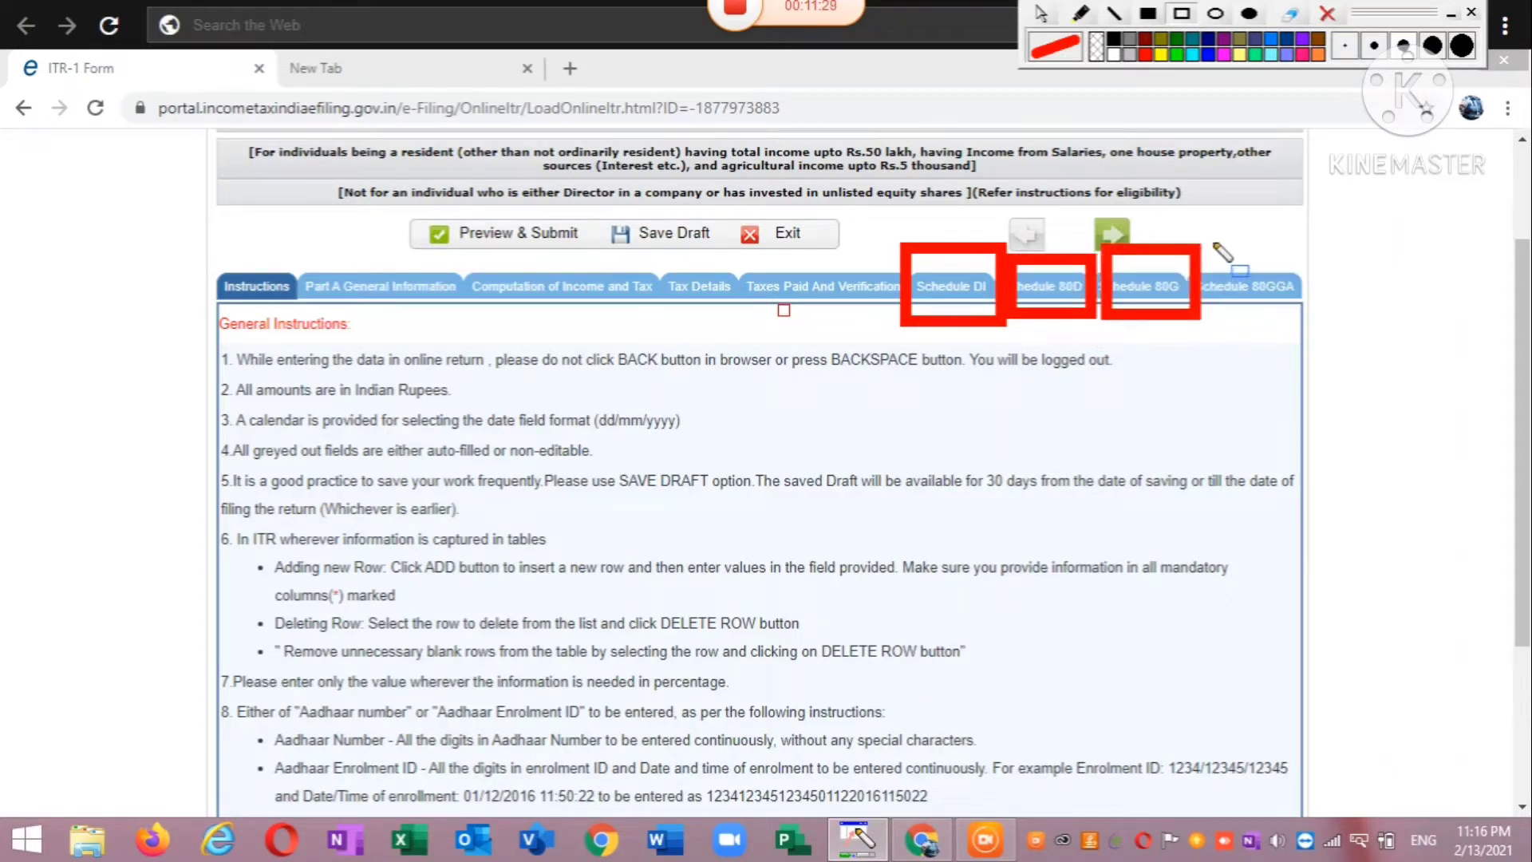
{"action": "mouse_move", "coordinate": [1206, 236]}
{"action": "left_mouse_down"}
{"action": "mouse_move", "coordinate": [1249, 343]}
{"action": "mouse_move", "coordinate": [1256, 320]}
{"action": "mouse_move", "coordinate": [1305, 319]}
{"action": "left_mouse_up"}
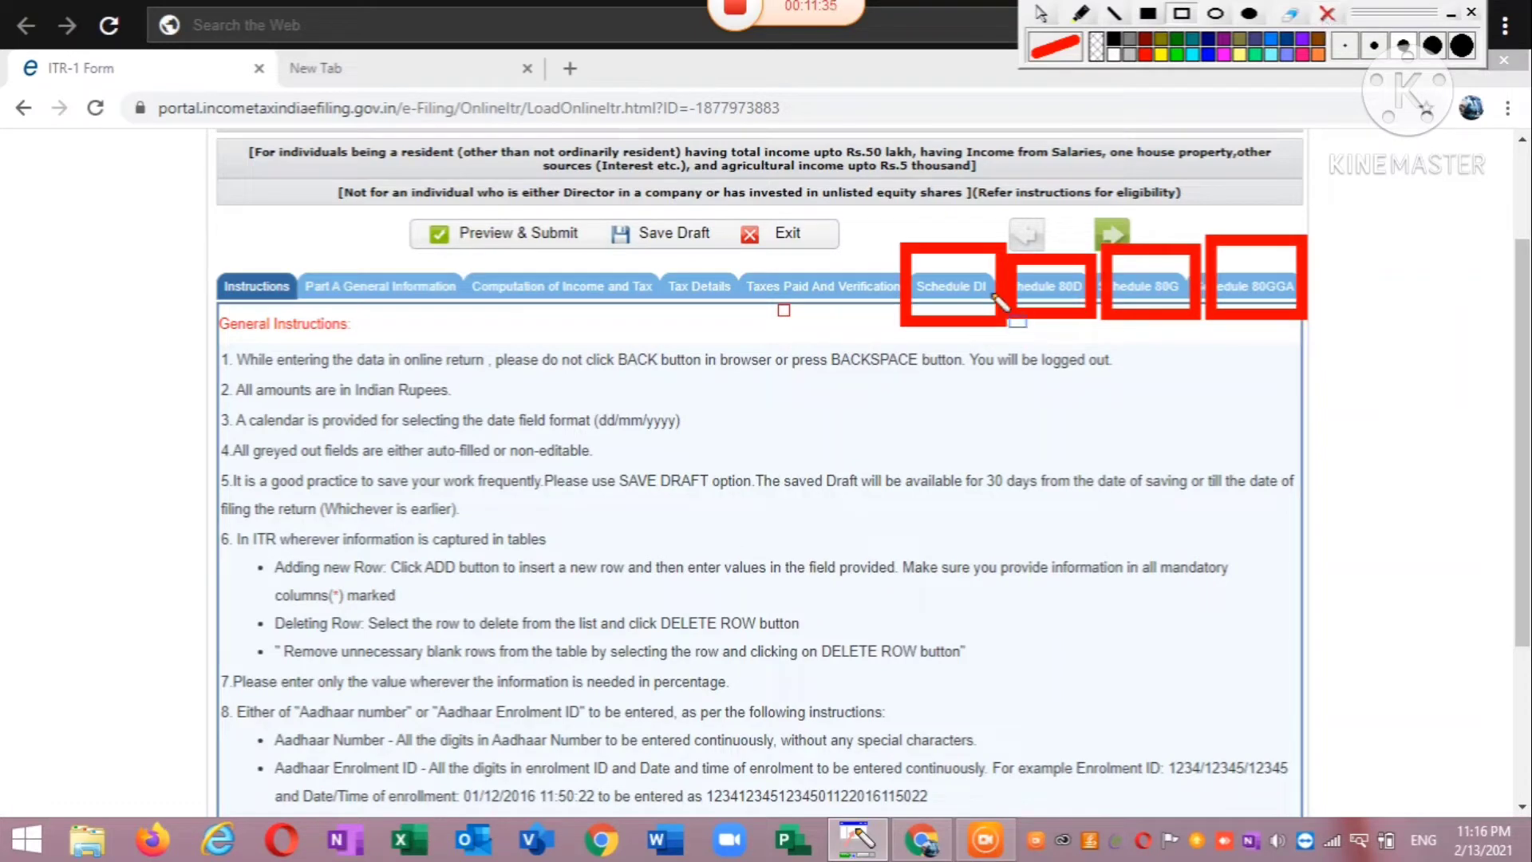
{"action": "key", "text": "Delete"}
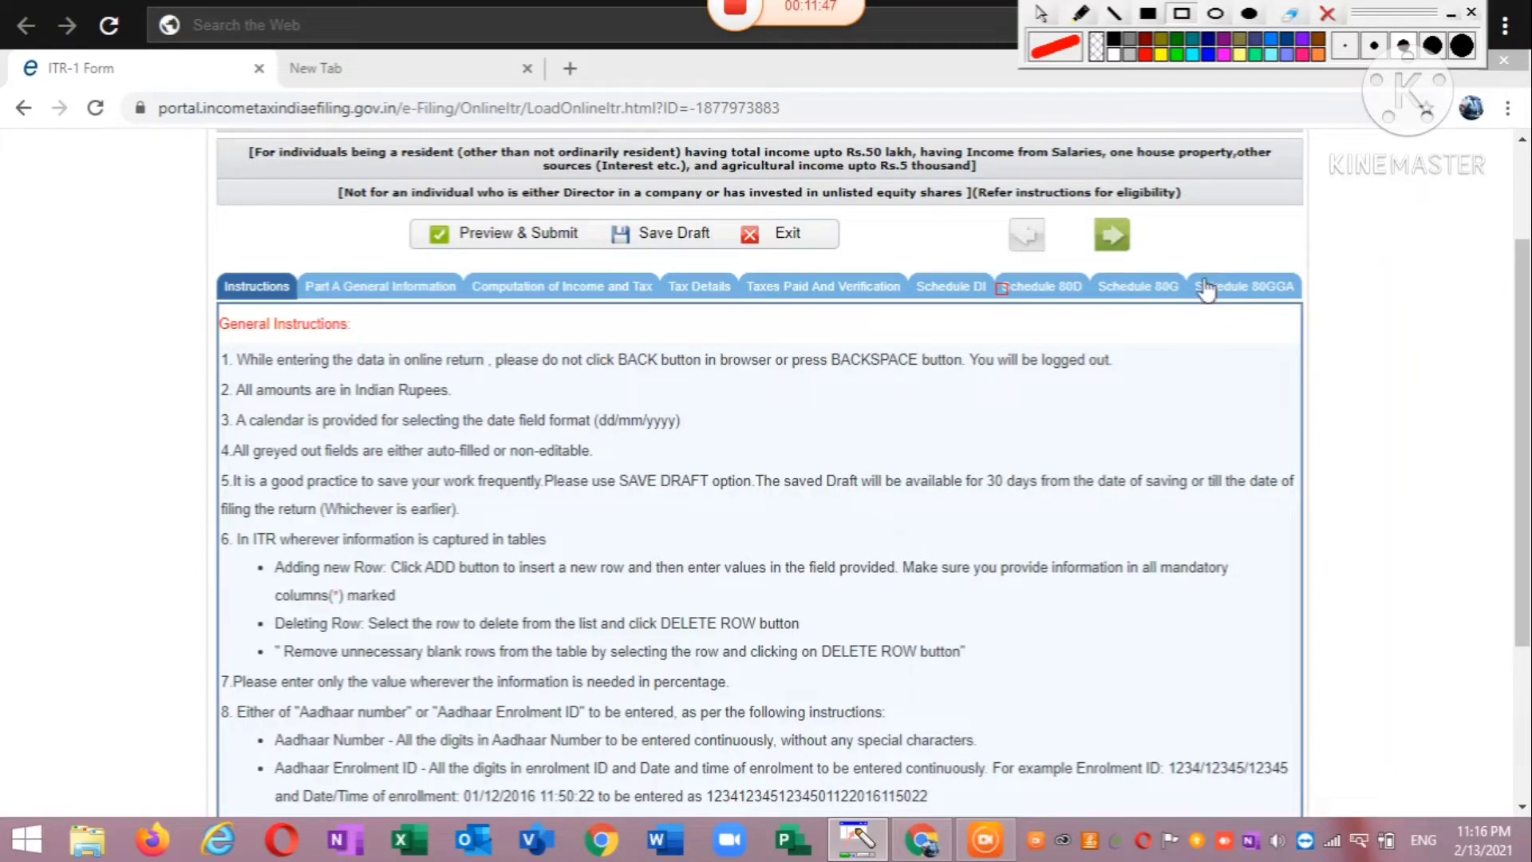
{"action": "left_click", "coordinate": [1041, 14]}
Look through the remaining general instructions and open the Part A General Information section of the return.
{"action": "scroll", "coordinate": [1518, 403], "scroll_direction": "down", "scroll_amount": 4}
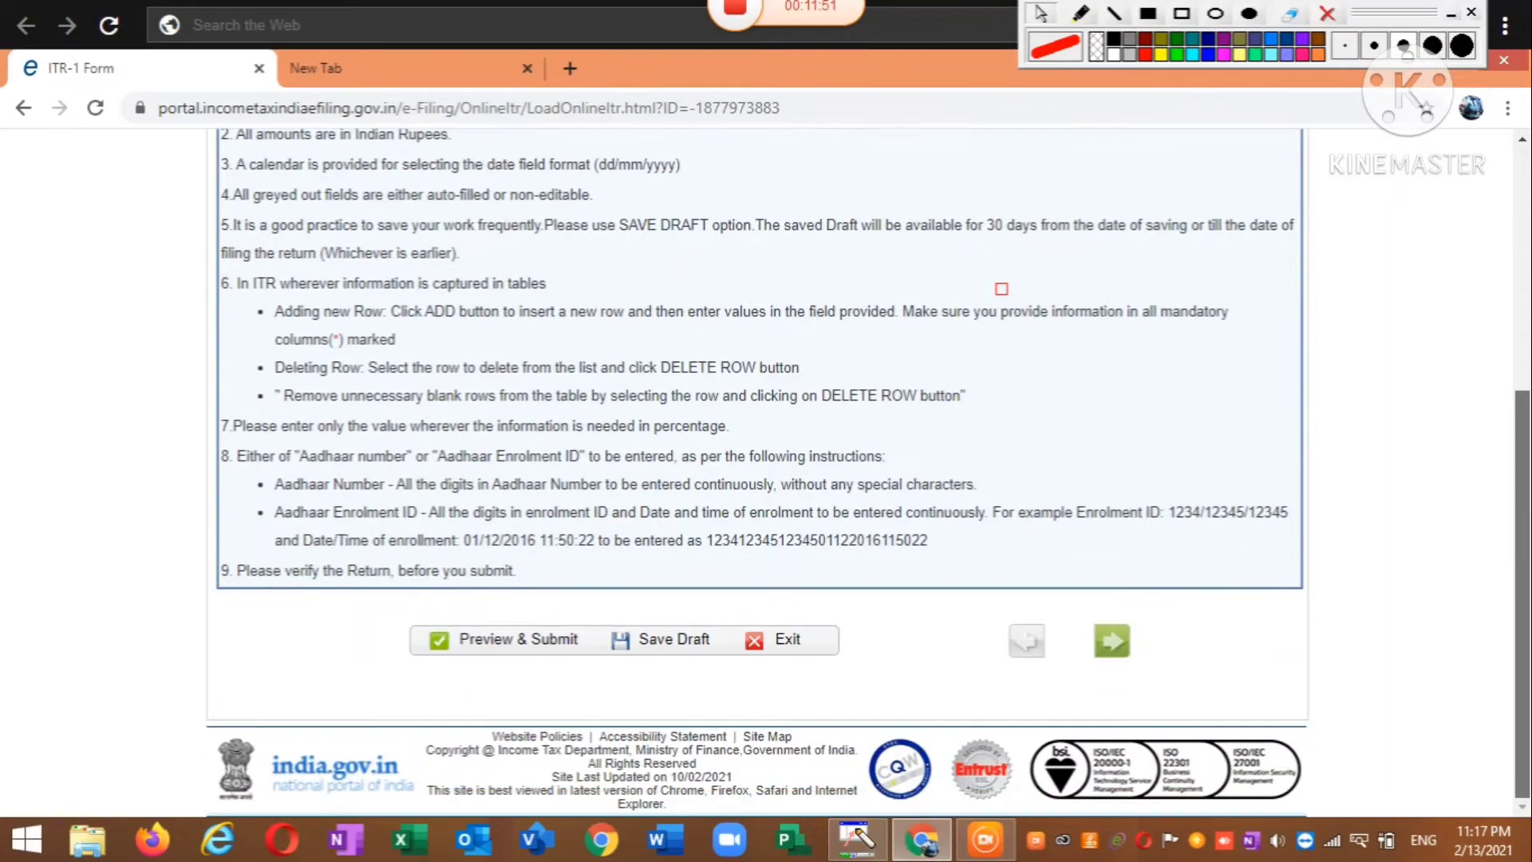
{"action": "scroll", "coordinate": [1518, 403], "scroll_direction": "up", "scroll_amount": 5}
{"action": "scroll", "coordinate": [1518, 403], "scroll_direction": "up", "scroll_amount": 2}
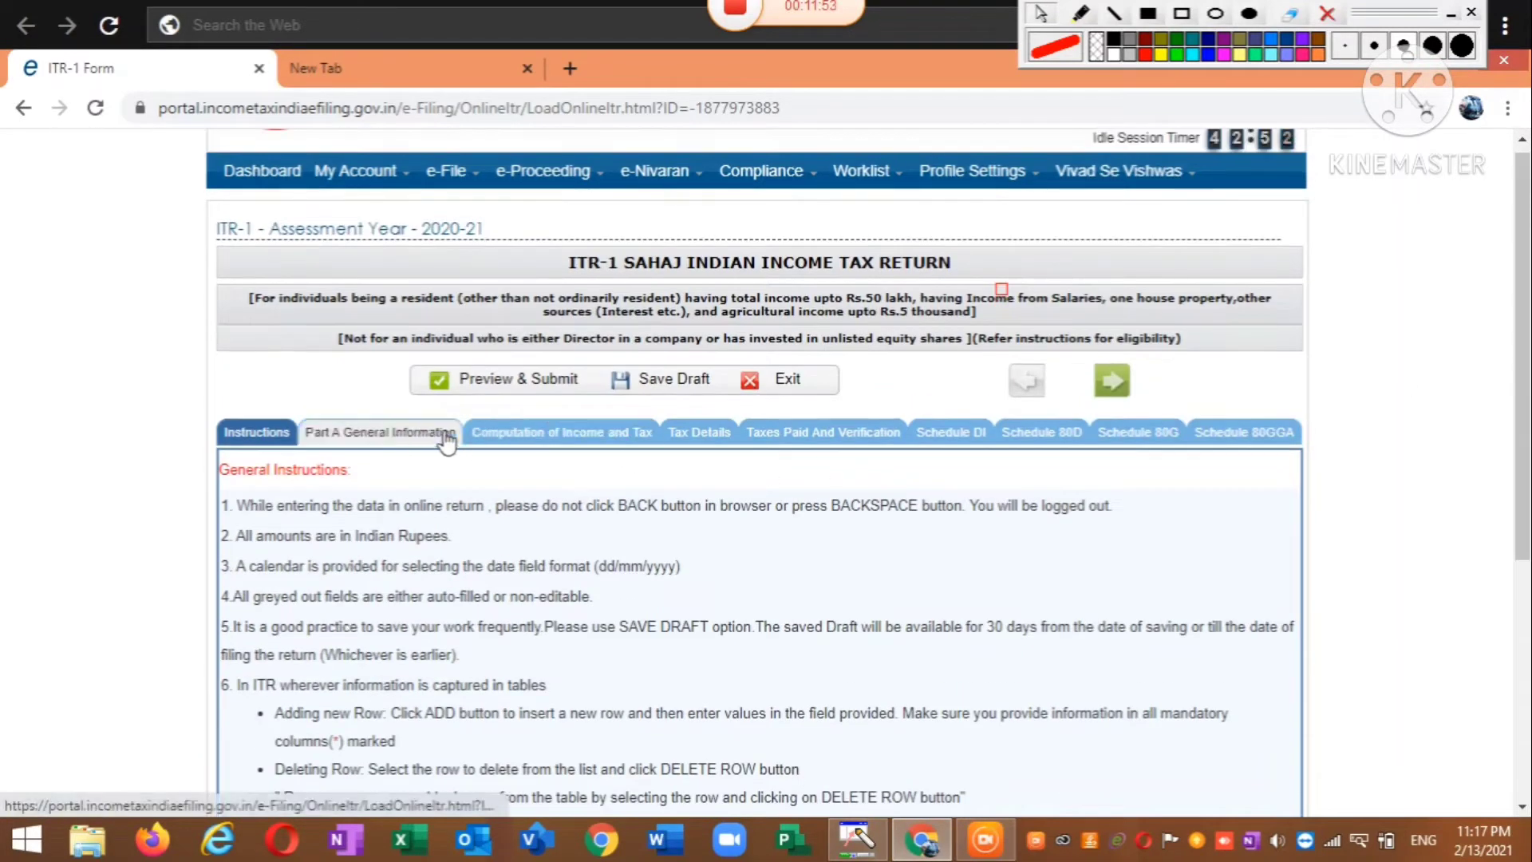
{"action": "left_click", "coordinate": [409, 435]}
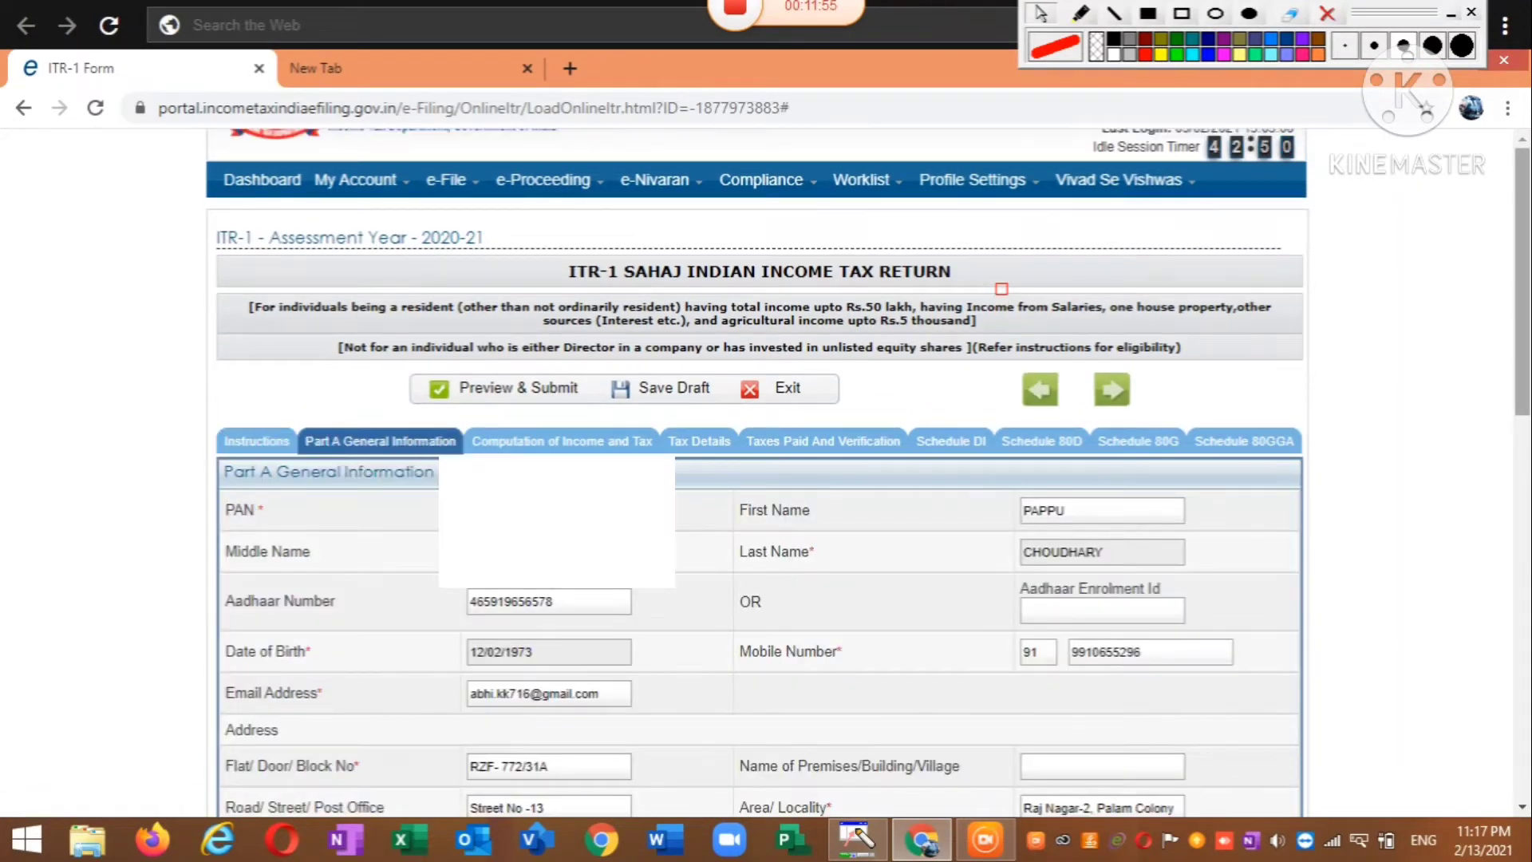
Outline the PAN, First Name and Email Address fields with red rectangles, erase them all and return to normal pointing.
{"action": "scroll", "coordinate": [409, 446], "scroll_direction": "down", "scroll_amount": 3}
{"action": "scroll", "coordinate": [766, 478], "scroll_direction": "down", "scroll_amount": 1}
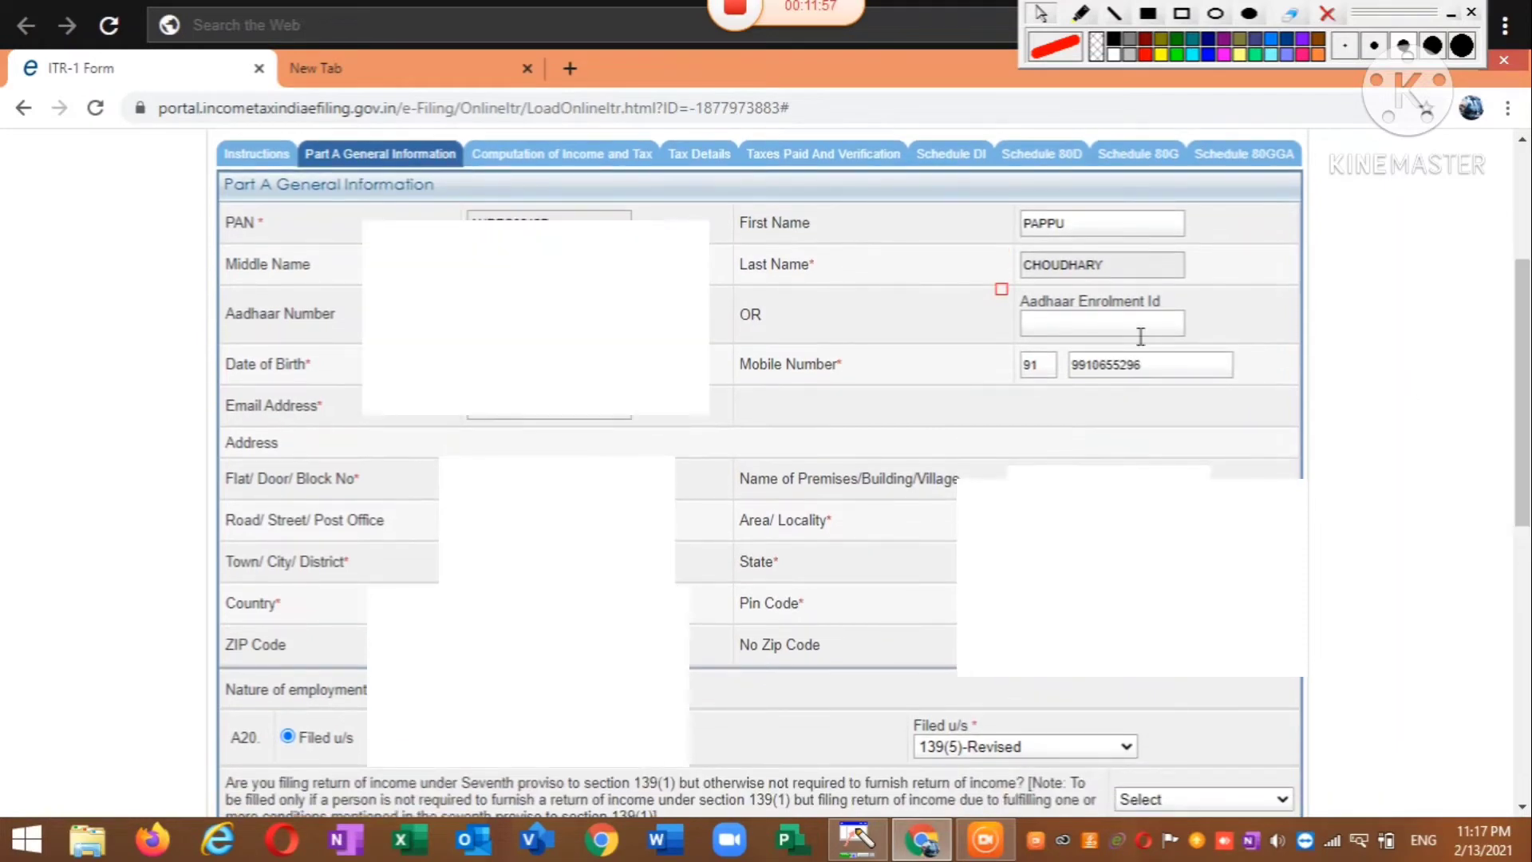
{"action": "left_click", "coordinate": [1181, 14]}
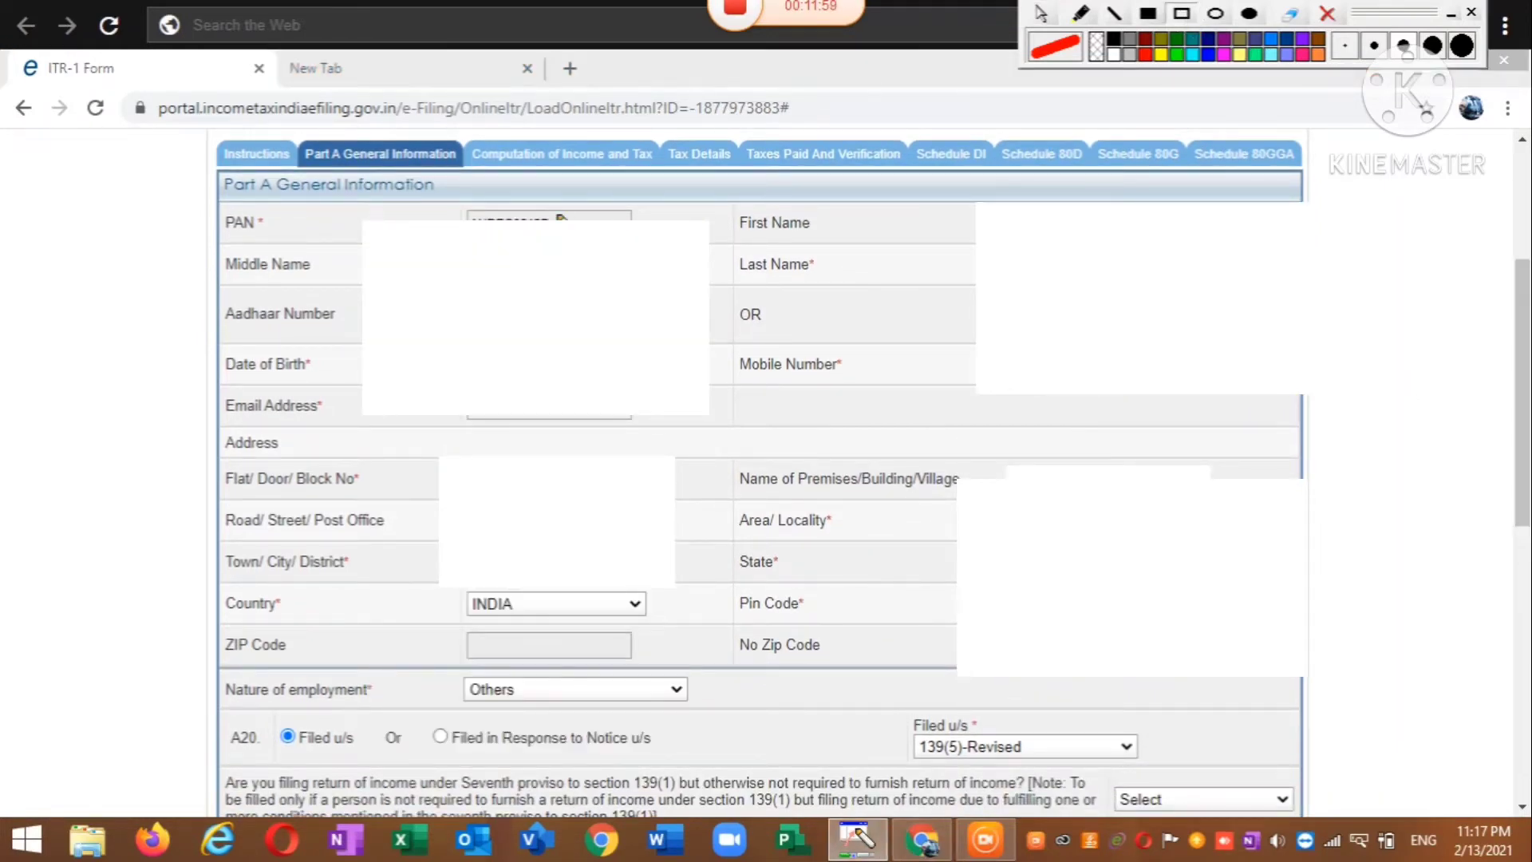
{"action": "mouse_move", "coordinate": [423, 197]}
{"action": "left_mouse_down"}
{"action": "mouse_move", "coordinate": [445, 231]}
{"action": "mouse_move", "coordinate": [654, 233]}
{"action": "left_mouse_up"}
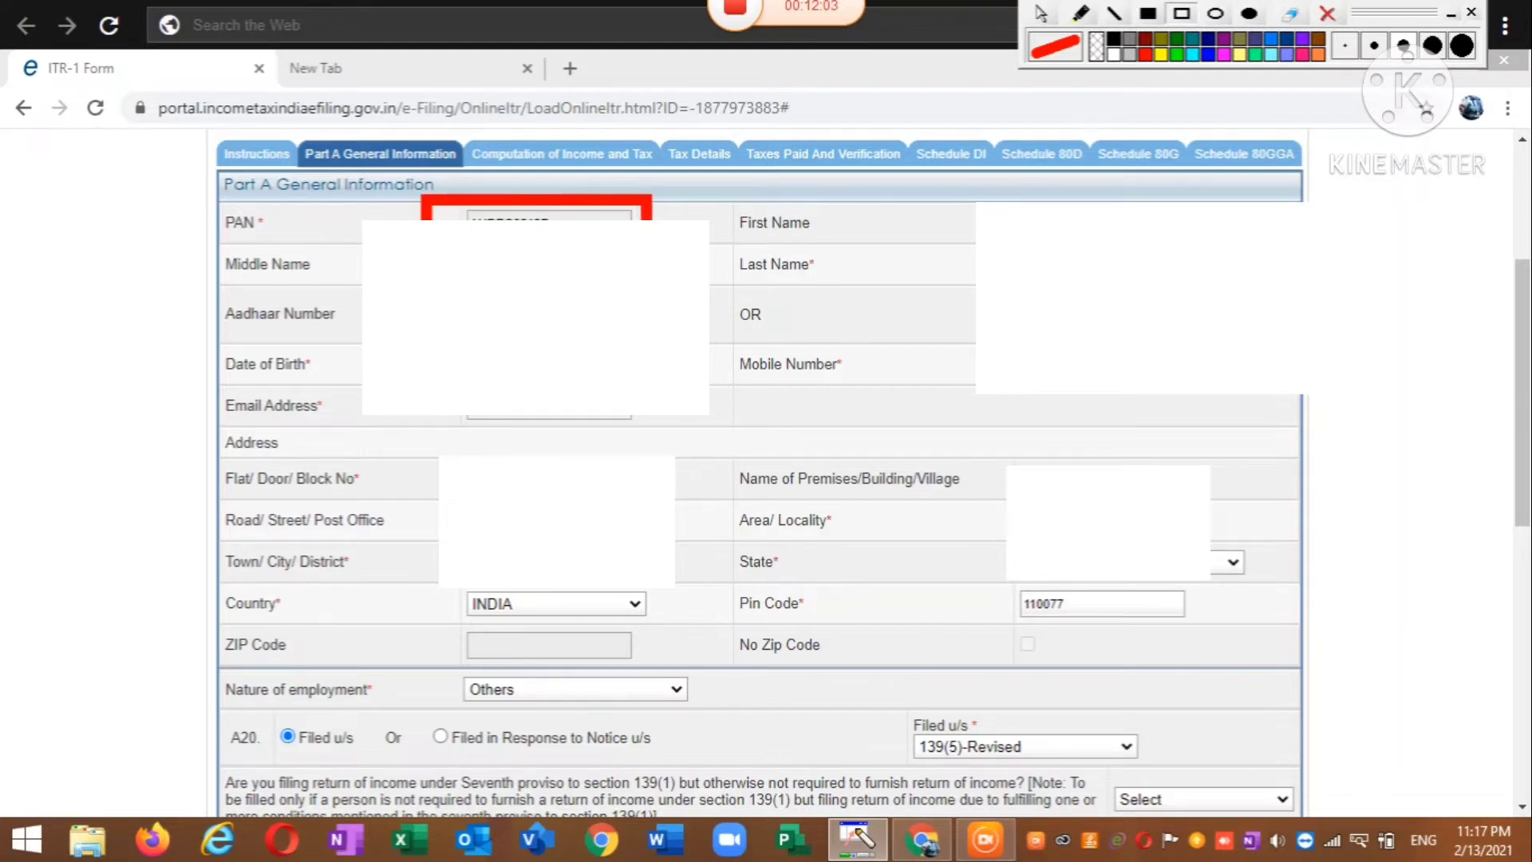
{"action": "left_click_drag", "start_coordinate": [990, 195], "coordinate": [1201, 238]}
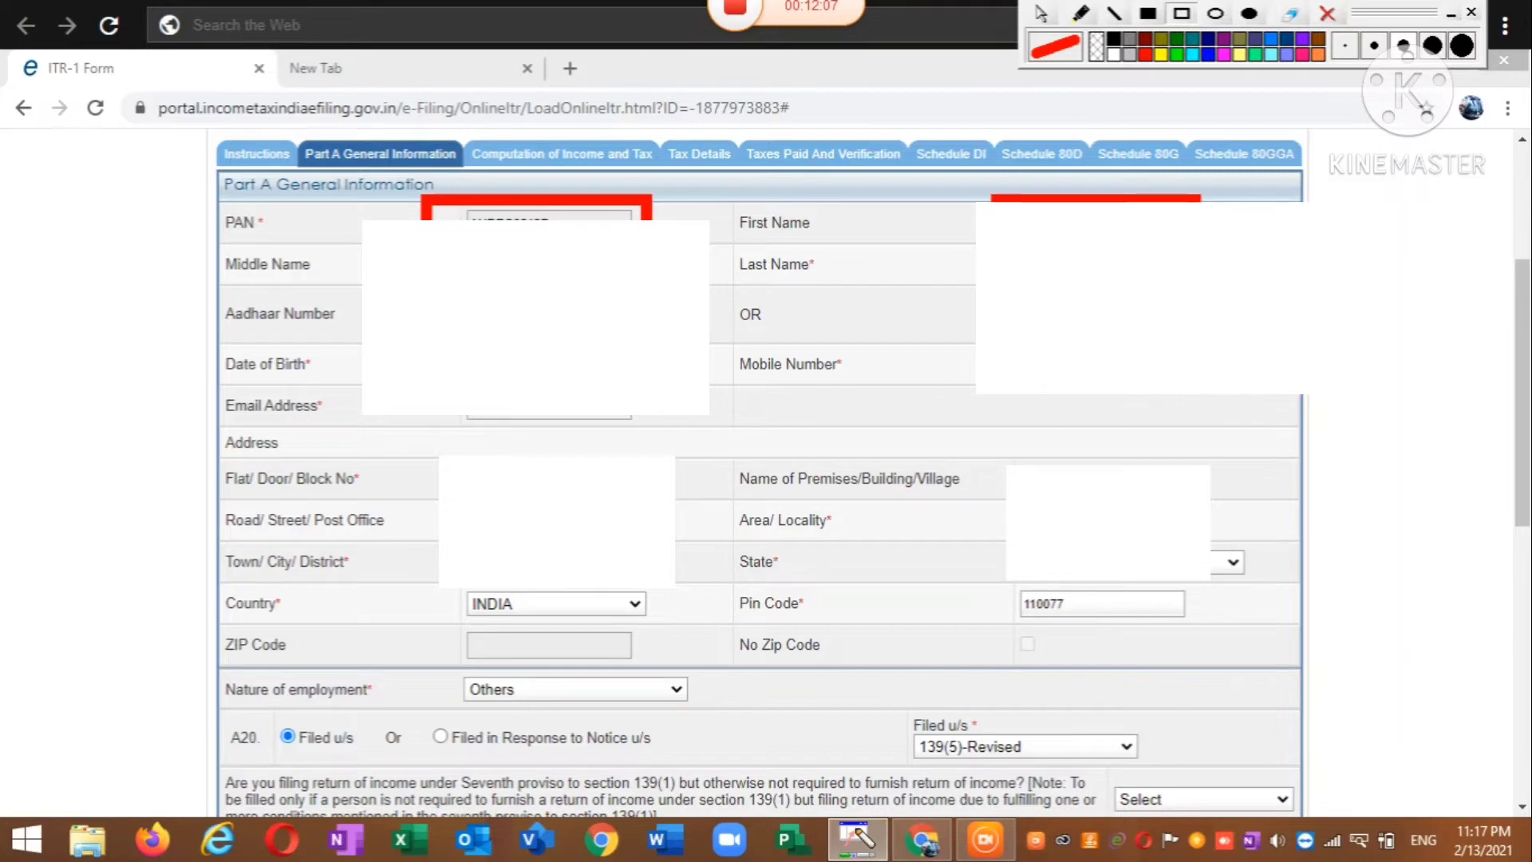
{"action": "left_click_drag", "start_coordinate": [437, 402], "coordinate": [634, 446]}
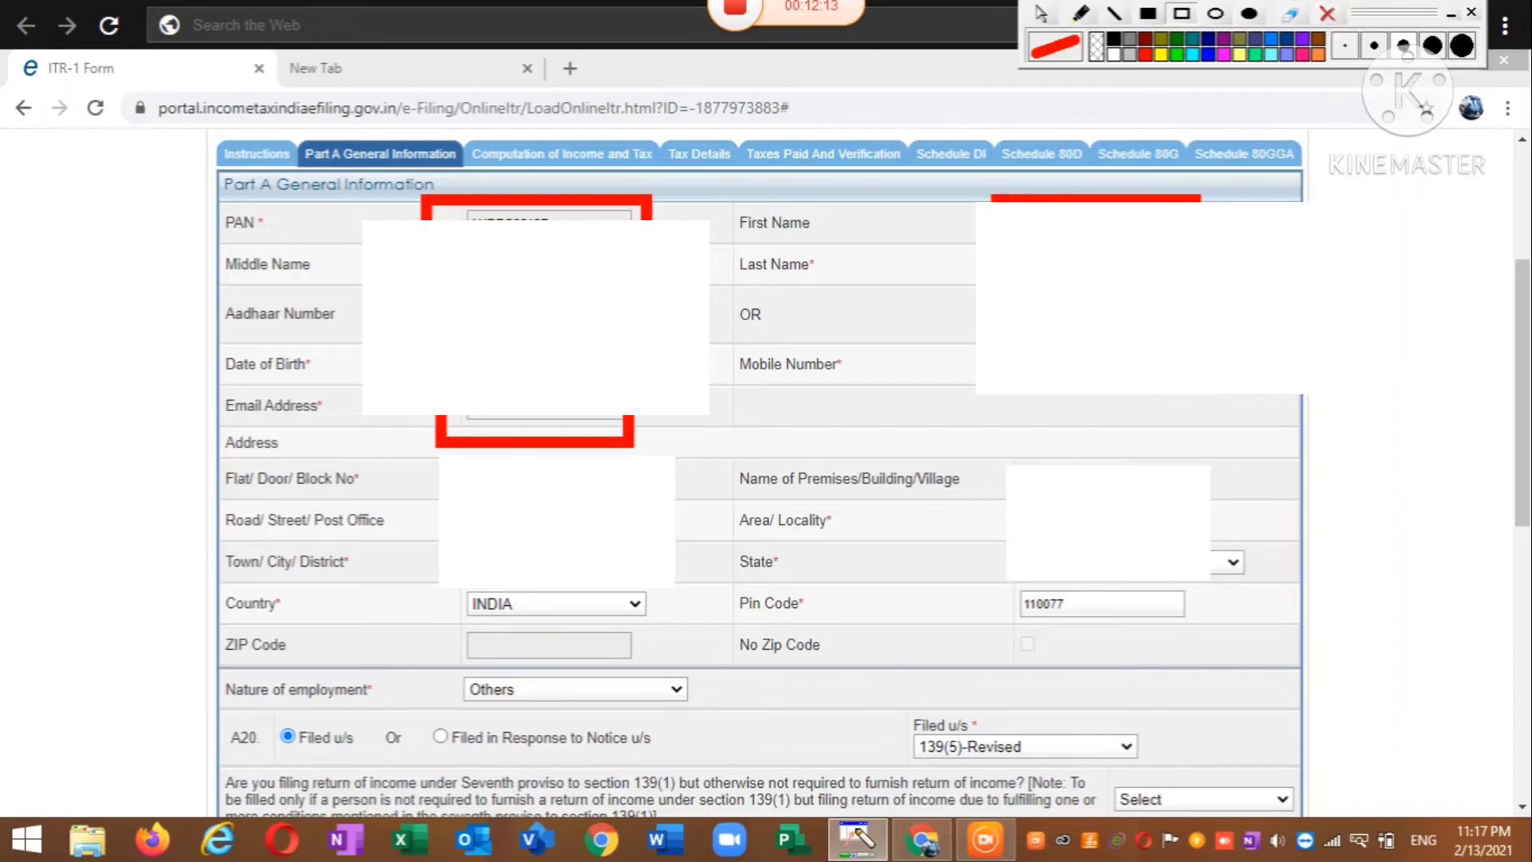
{"action": "key", "text": "Delete"}
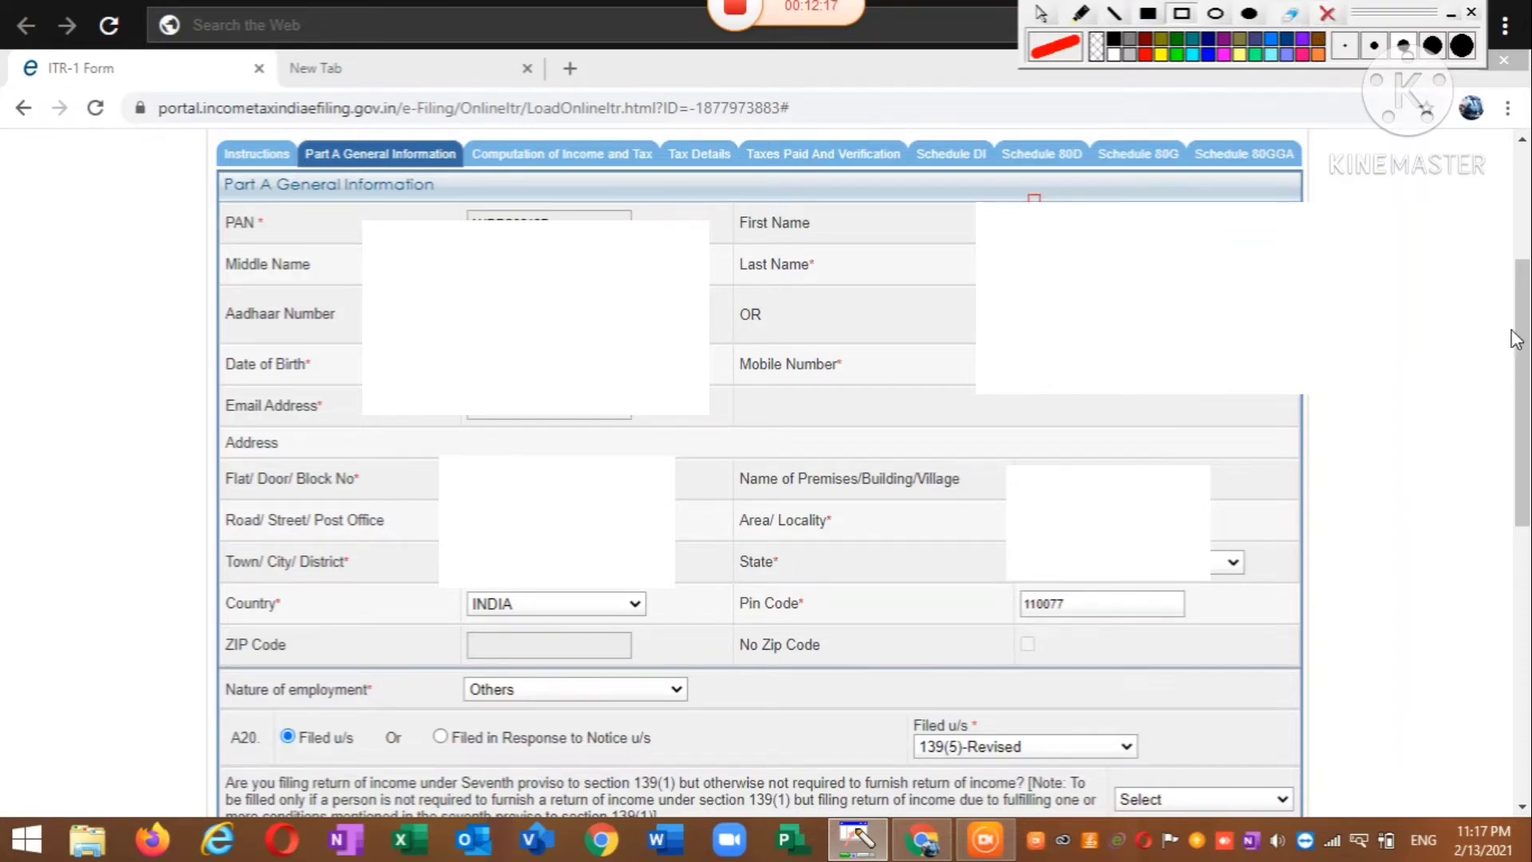
{"action": "left_click", "coordinate": [1042, 20]}
Select Others as the nature of employment in the general information section.
{"action": "scroll", "coordinate": [1464, 311], "scroll_direction": "down", "scroll_amount": 5}
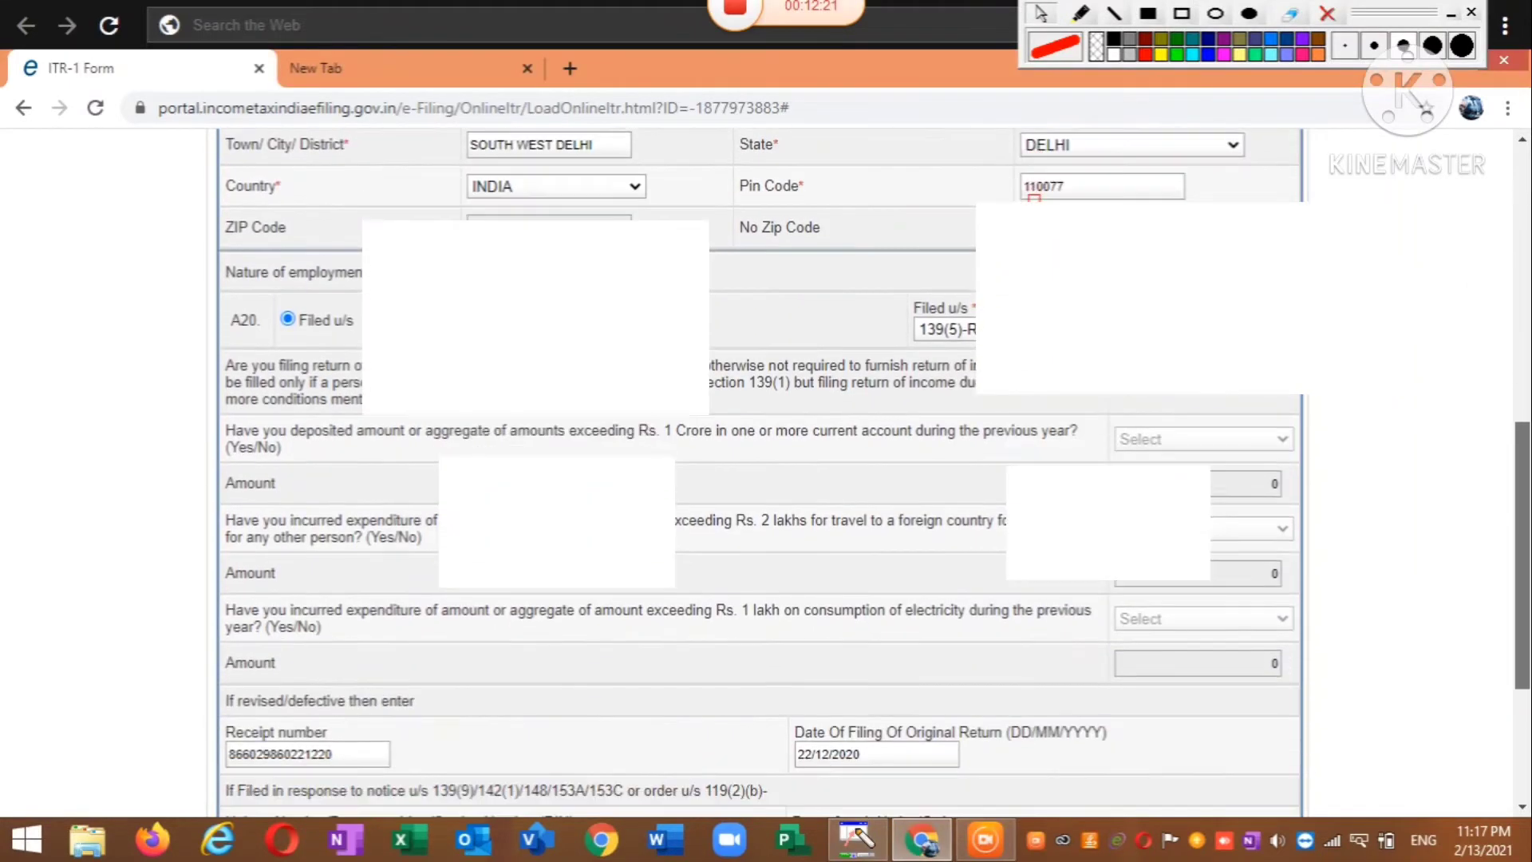
{"action": "left_click", "coordinate": [618, 272]}
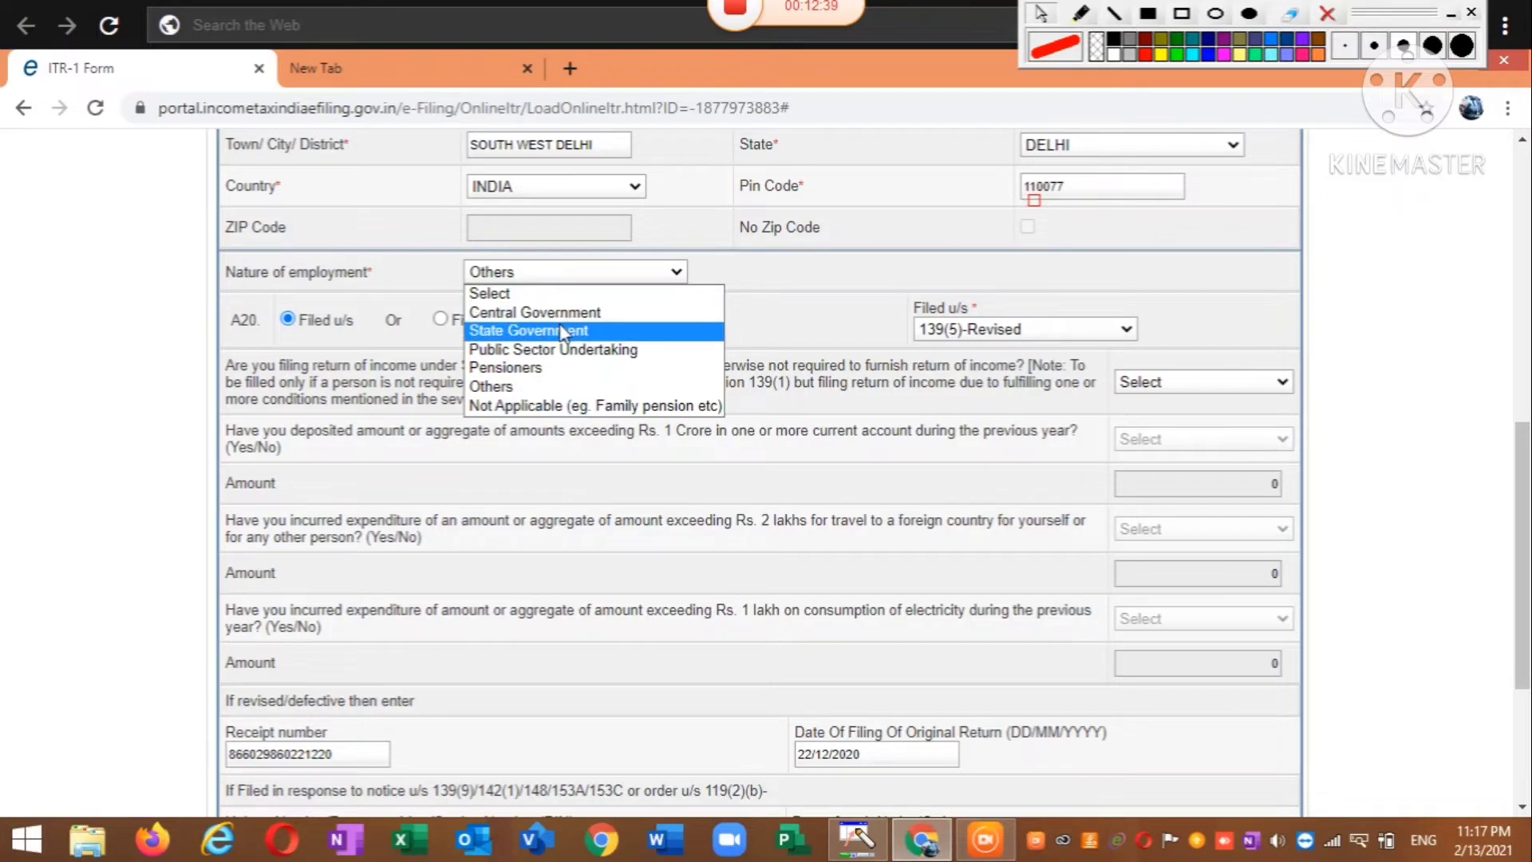
{"action": "left_click", "coordinate": [574, 386]}
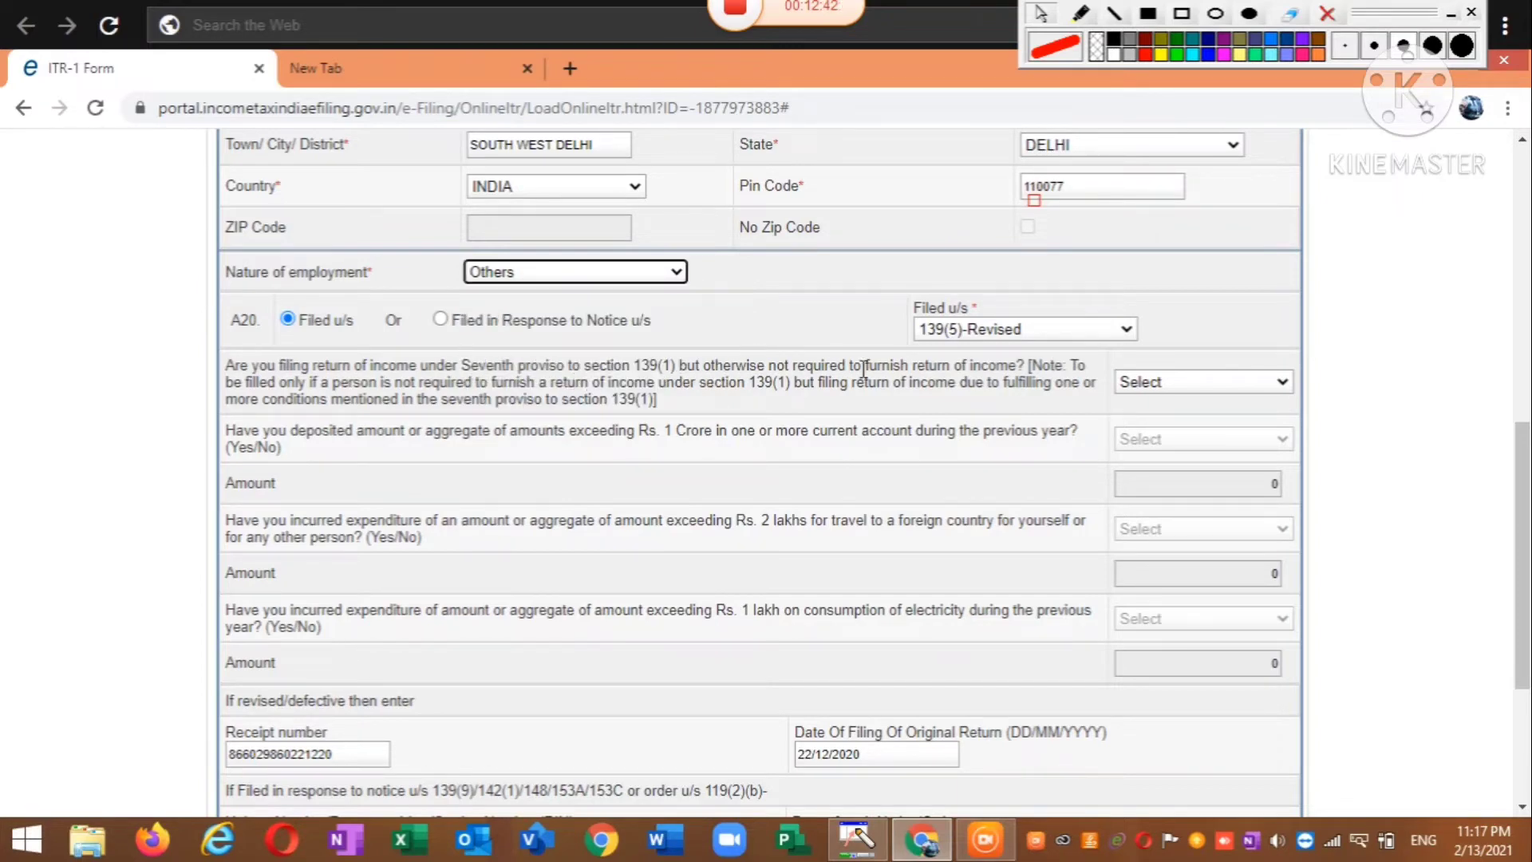
Set the section under which the return is filed to 139(1)-On or before due date.
{"action": "left_click", "coordinate": [1042, 343]}
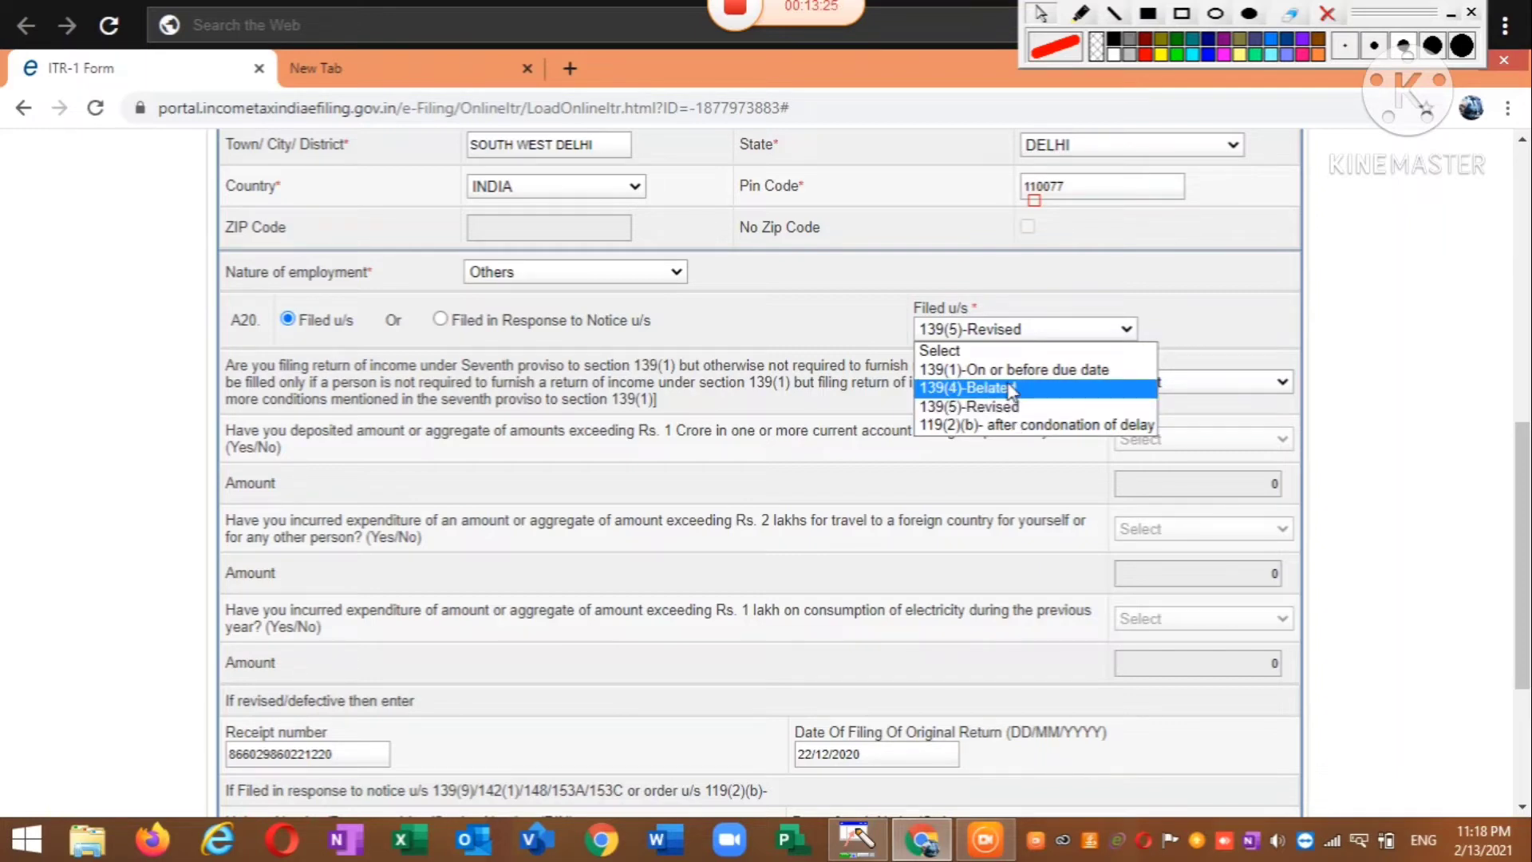
{"action": "key", "text": "Up"}
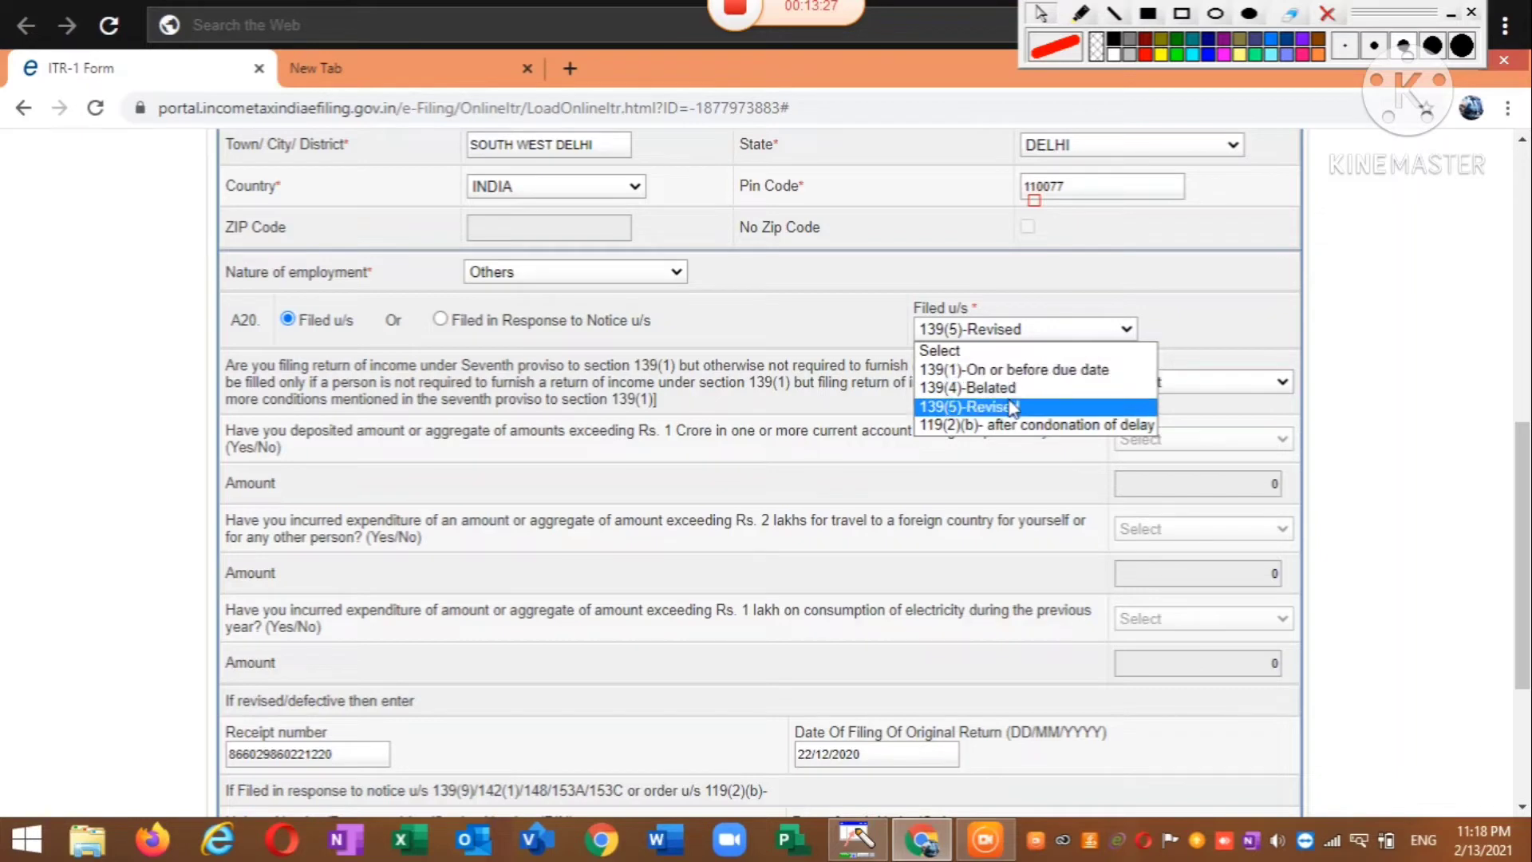
{"action": "left_click", "coordinate": [1011, 407]}
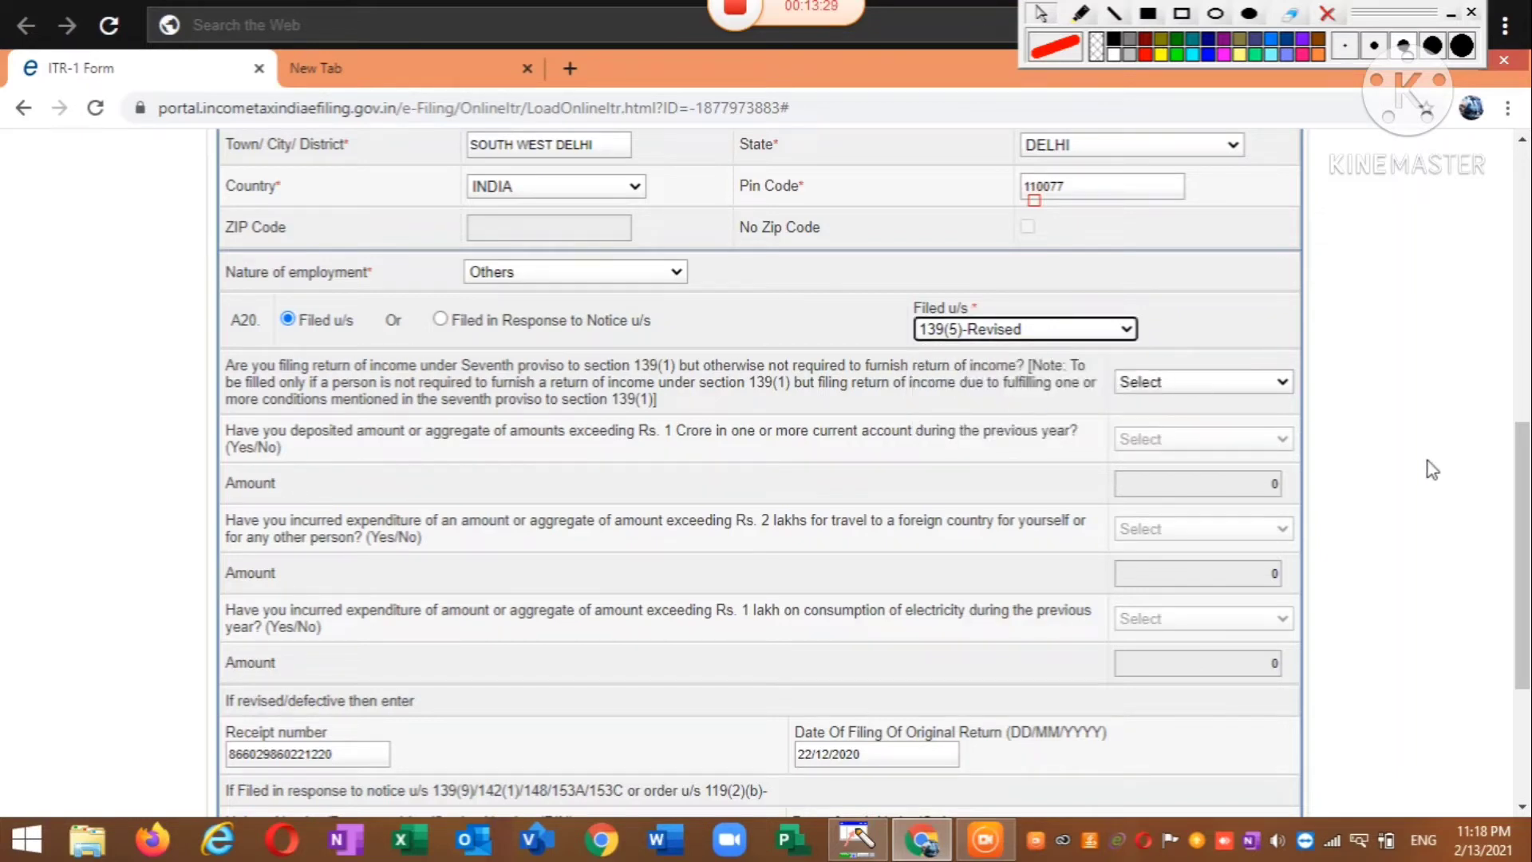
{"action": "left_click", "coordinate": [1075, 334]}
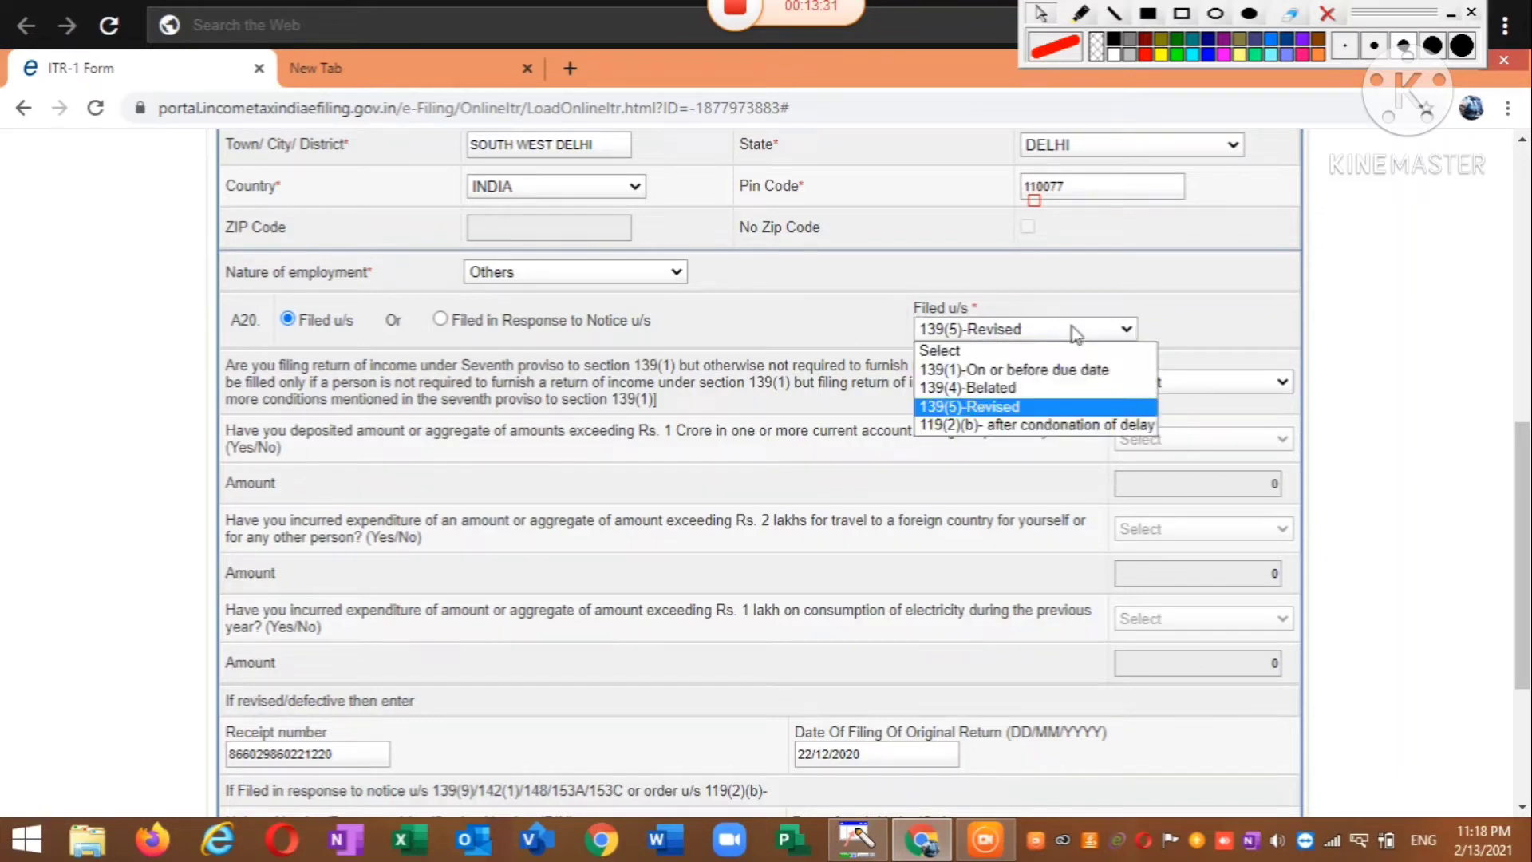
{"action": "left_click", "coordinate": [1047, 371]}
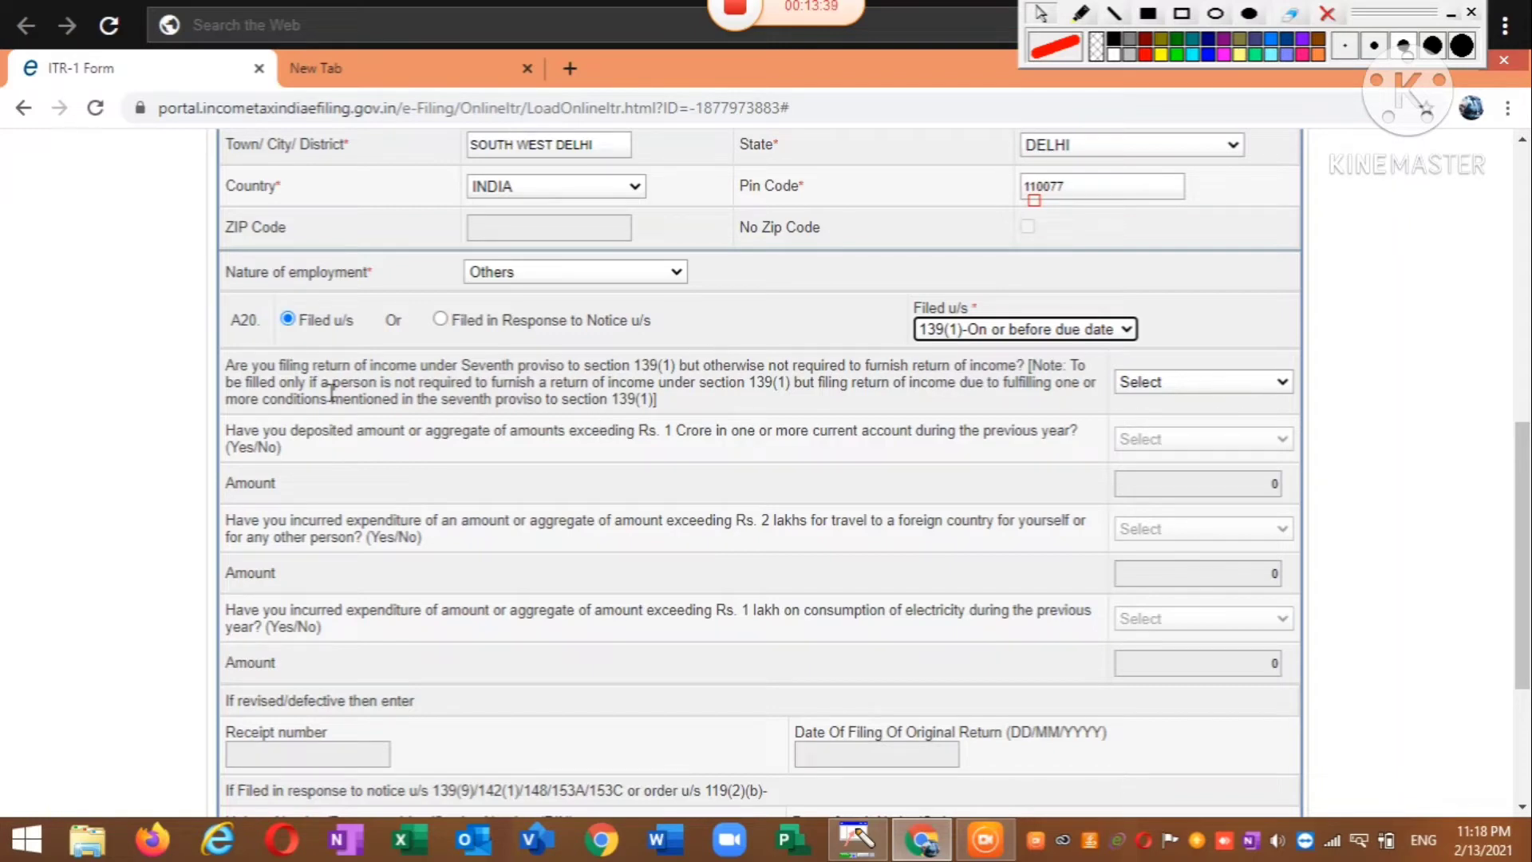
Answer NO to the seventh proviso to section 139(1) question and advance to the Computation of Income and Tax section.
{"action": "left_click", "coordinate": [1189, 386]}
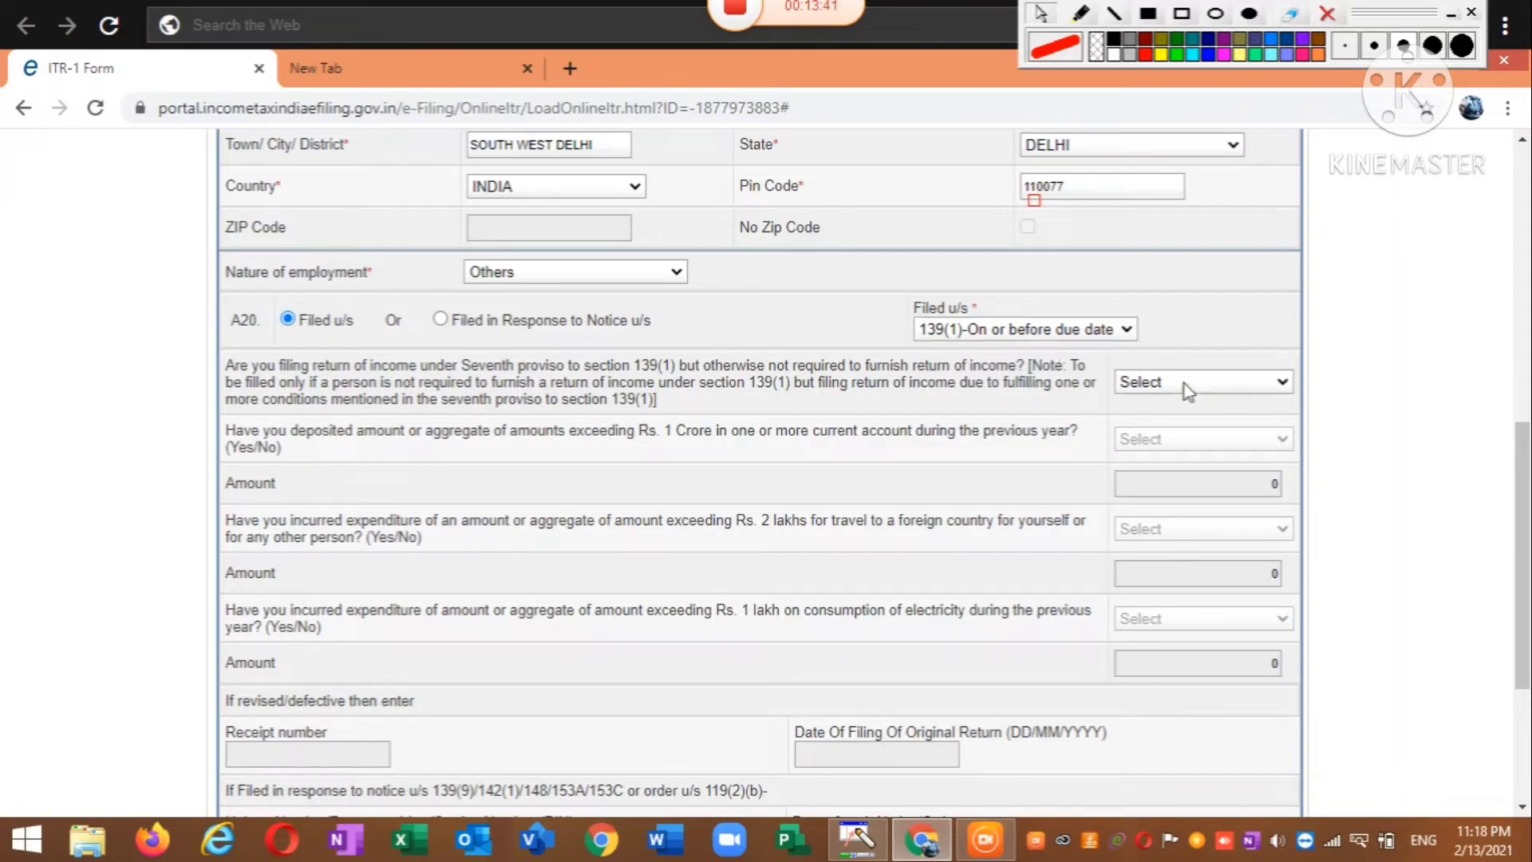
{"action": "left_click", "coordinate": [1194, 444]}
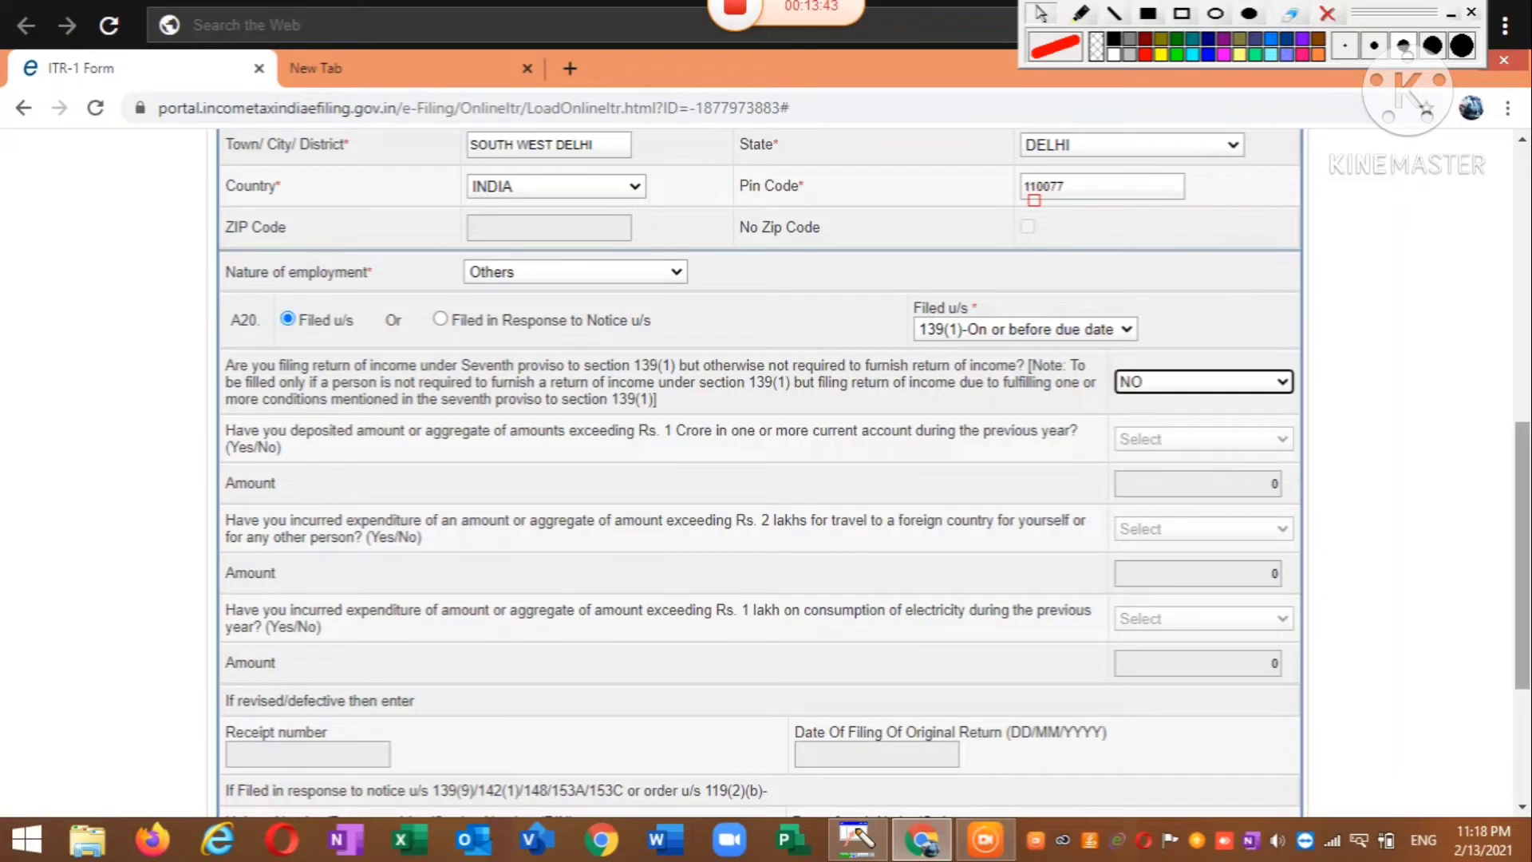
{"action": "scroll", "coordinate": [758, 479], "scroll_direction": "down", "scroll_amount": 2}
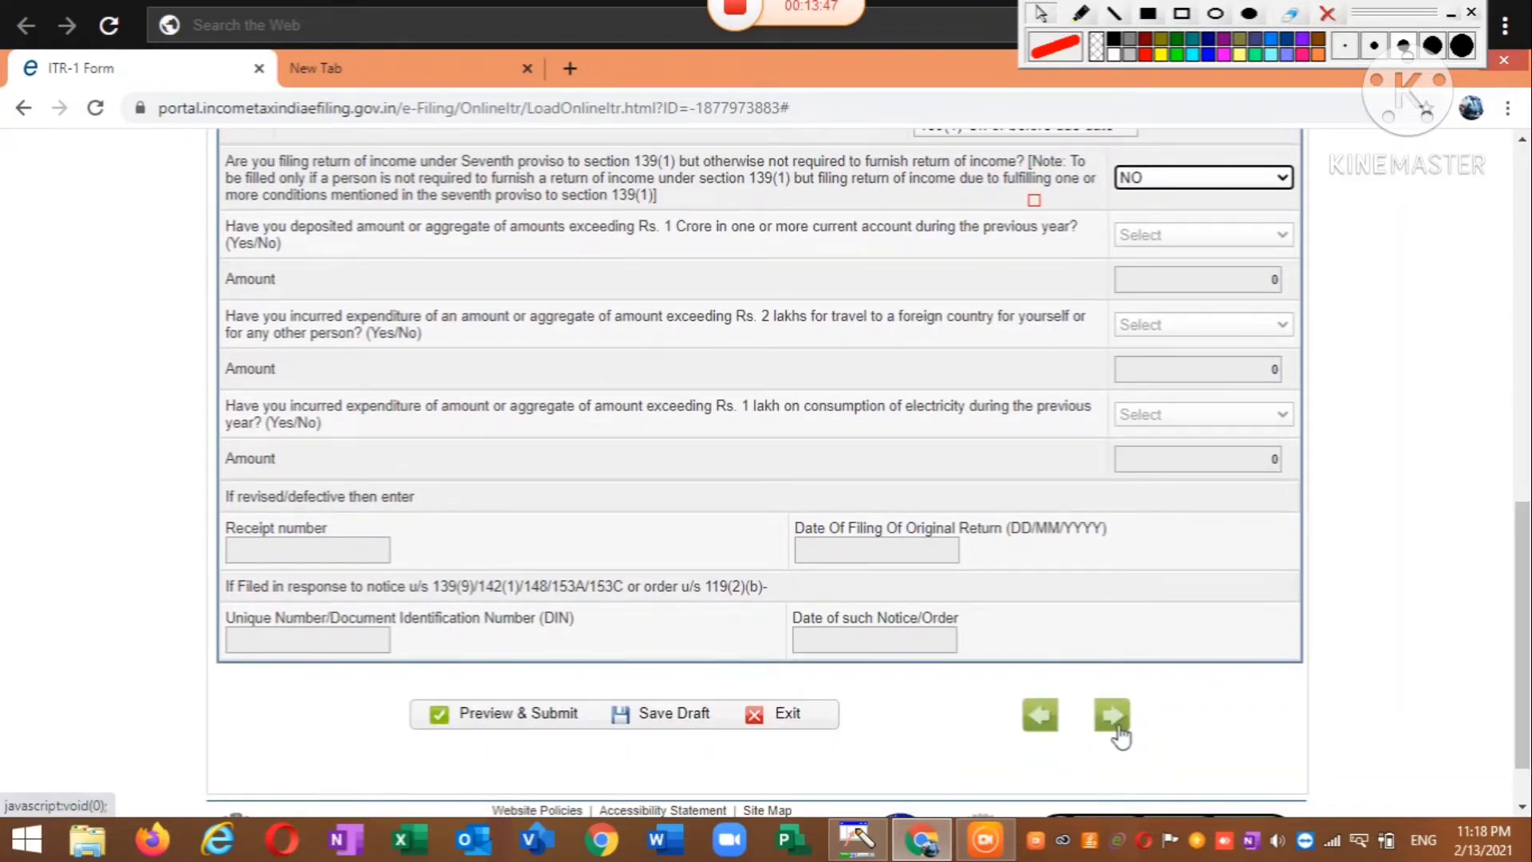
{"action": "left_click", "coordinate": [1119, 734]}
Outline the Gross Salary and Salary as per section 17(1) amounts with red rectangles and erase both outlines.
{"action": "left_click_drag", "start_coordinate": [1521, 718], "coordinate": [1499, 196]}
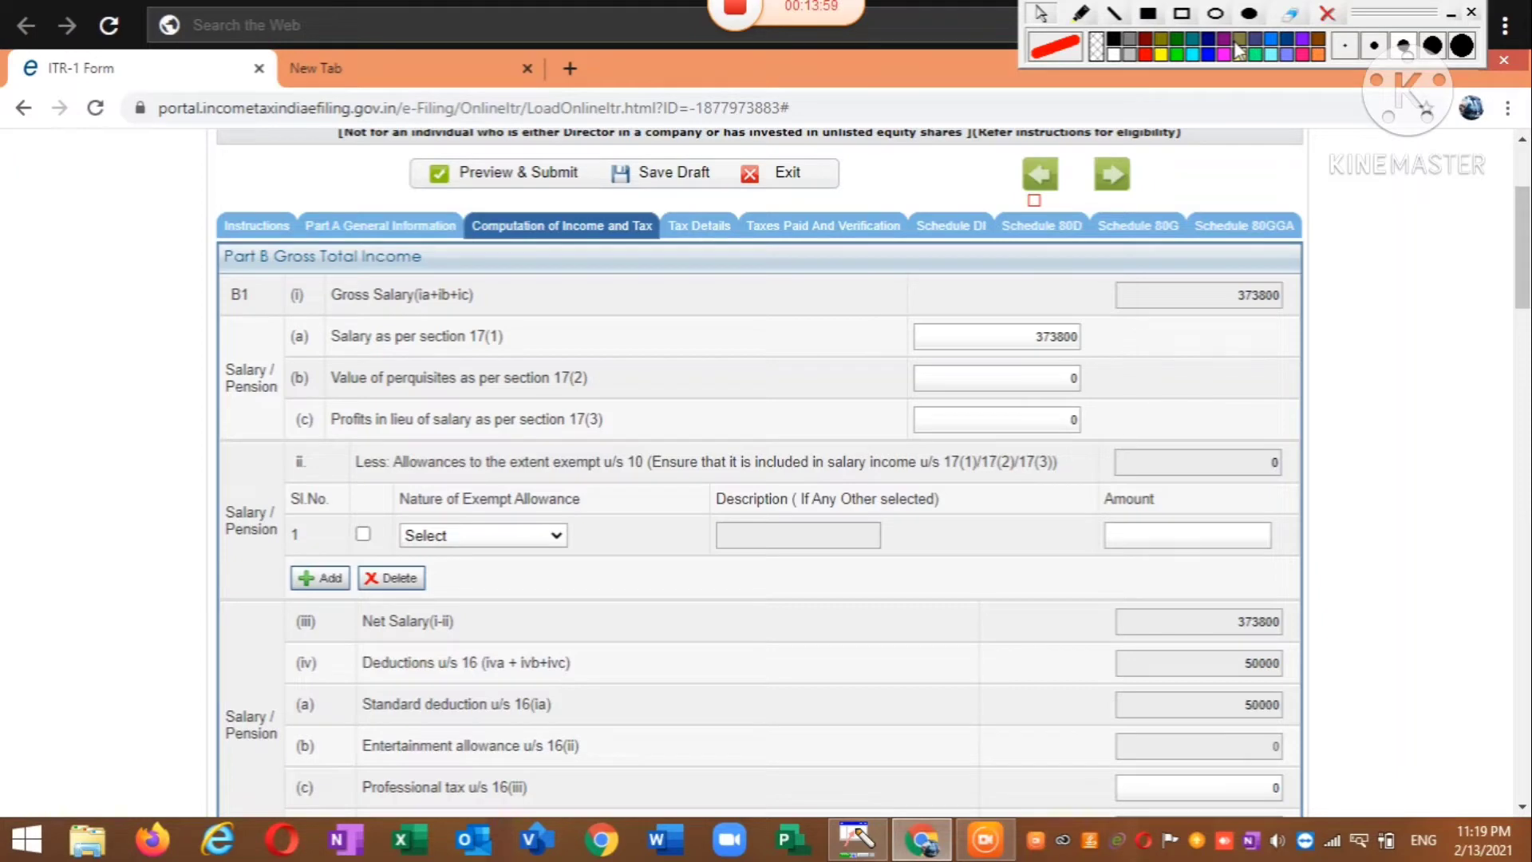
{"action": "left_click", "coordinate": [1181, 14]}
{"action": "mouse_move", "coordinate": [1075, 269]}
{"action": "left_mouse_down"}
{"action": "mouse_move", "coordinate": [1122, 343]}
{"action": "mouse_move", "coordinate": [1329, 338]}
{"action": "mouse_move", "coordinate": [1317, 324]}
{"action": "left_mouse_up"}
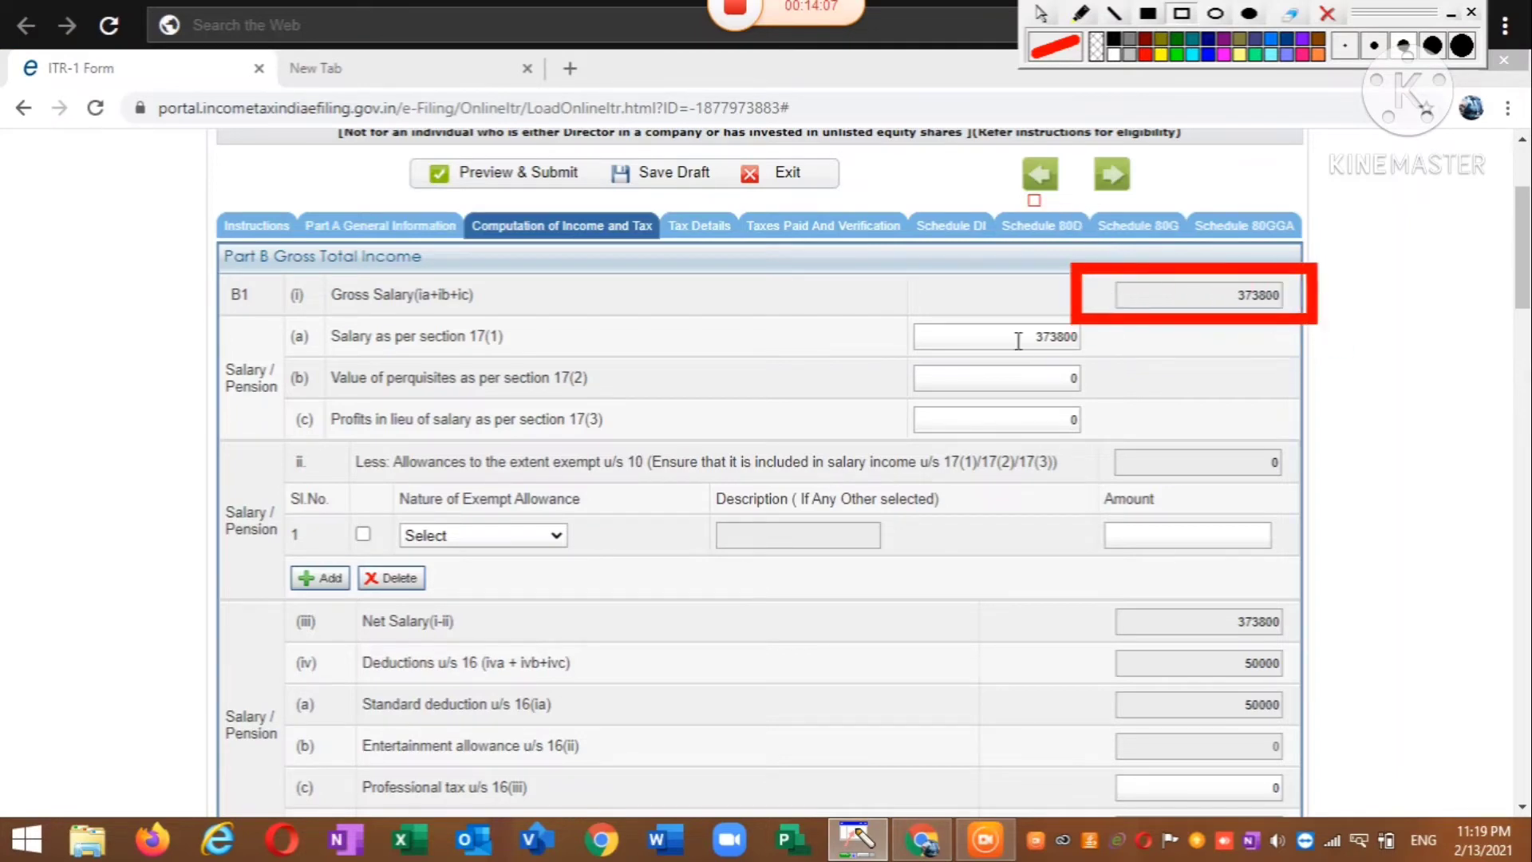
{"action": "mouse_move", "coordinate": [980, 287]}
{"action": "left_mouse_down"}
{"action": "mouse_move", "coordinate": [986, 365]}
{"action": "mouse_move", "coordinate": [1117, 380]}
{"action": "left_mouse_up"}
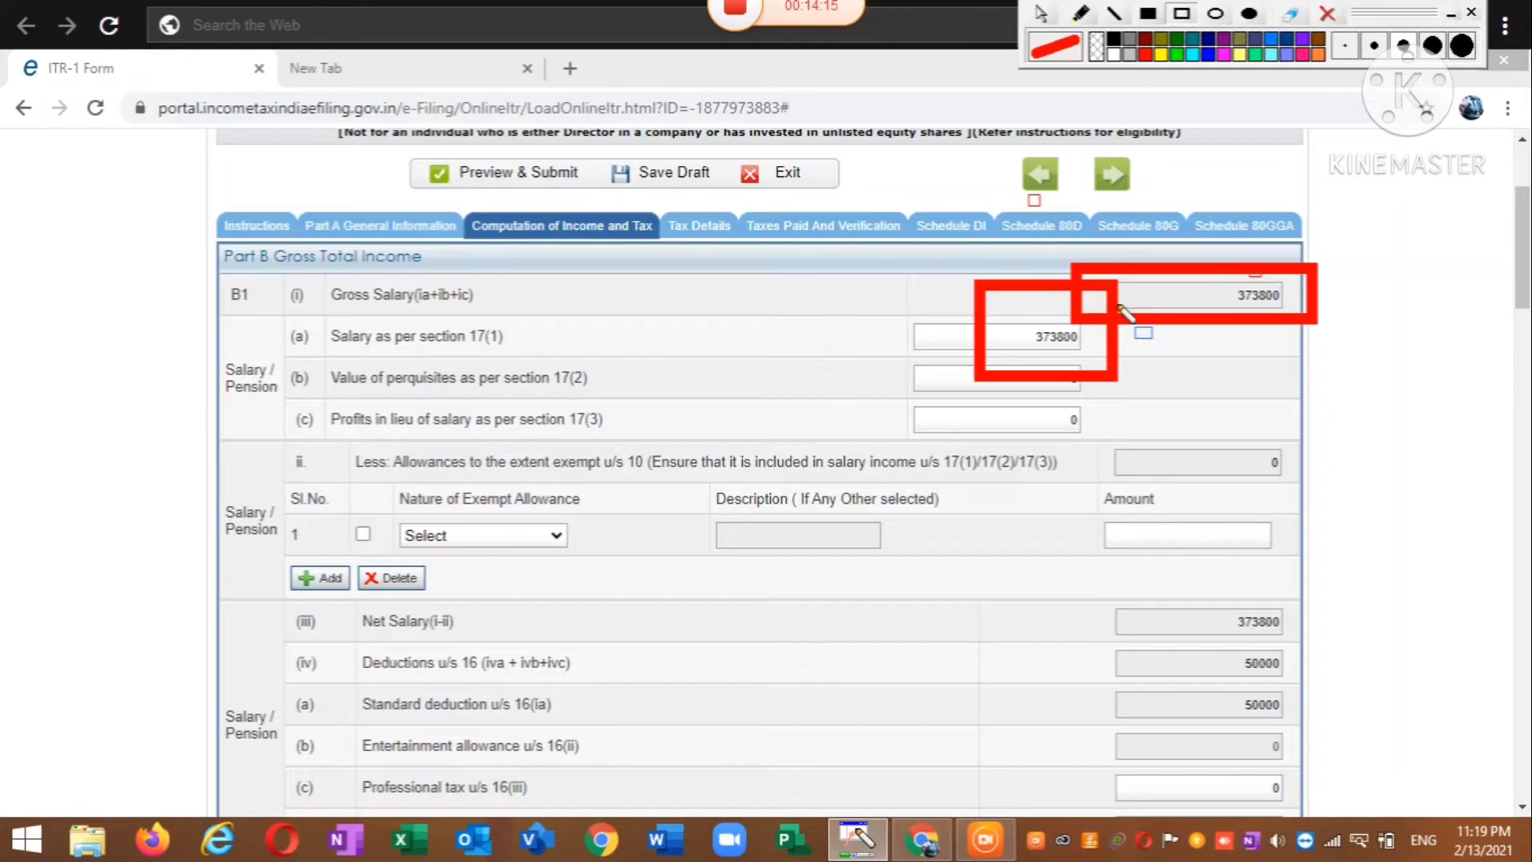
{"action": "right_click", "coordinate": [1290, 272]}
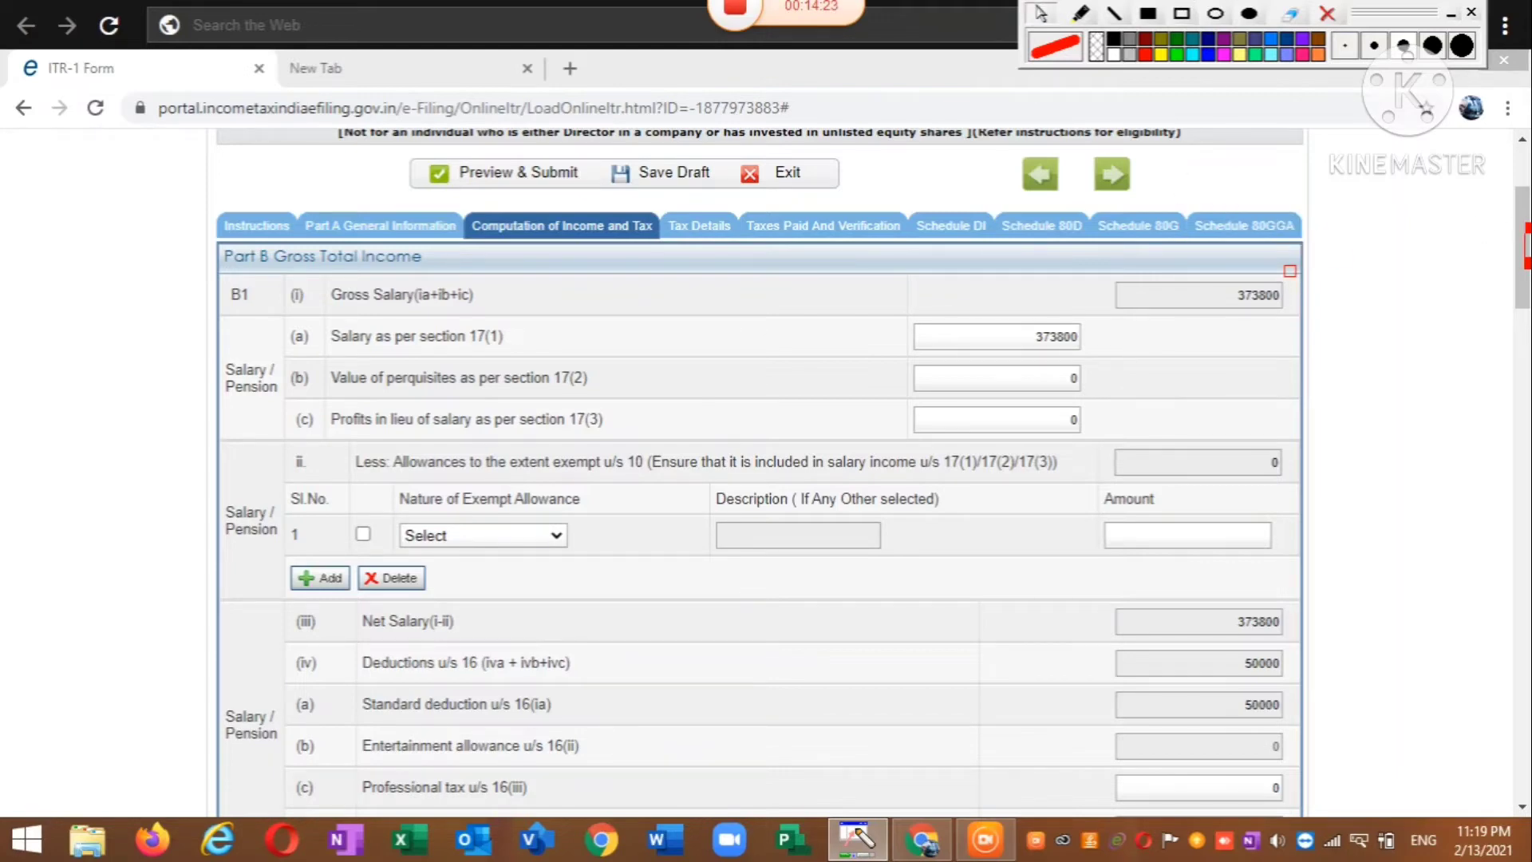
Open the list of exempt allowance types under section 10 to view the available options.
{"action": "scroll", "coordinate": [1525, 247], "scroll_direction": "down", "scroll_amount": 5}
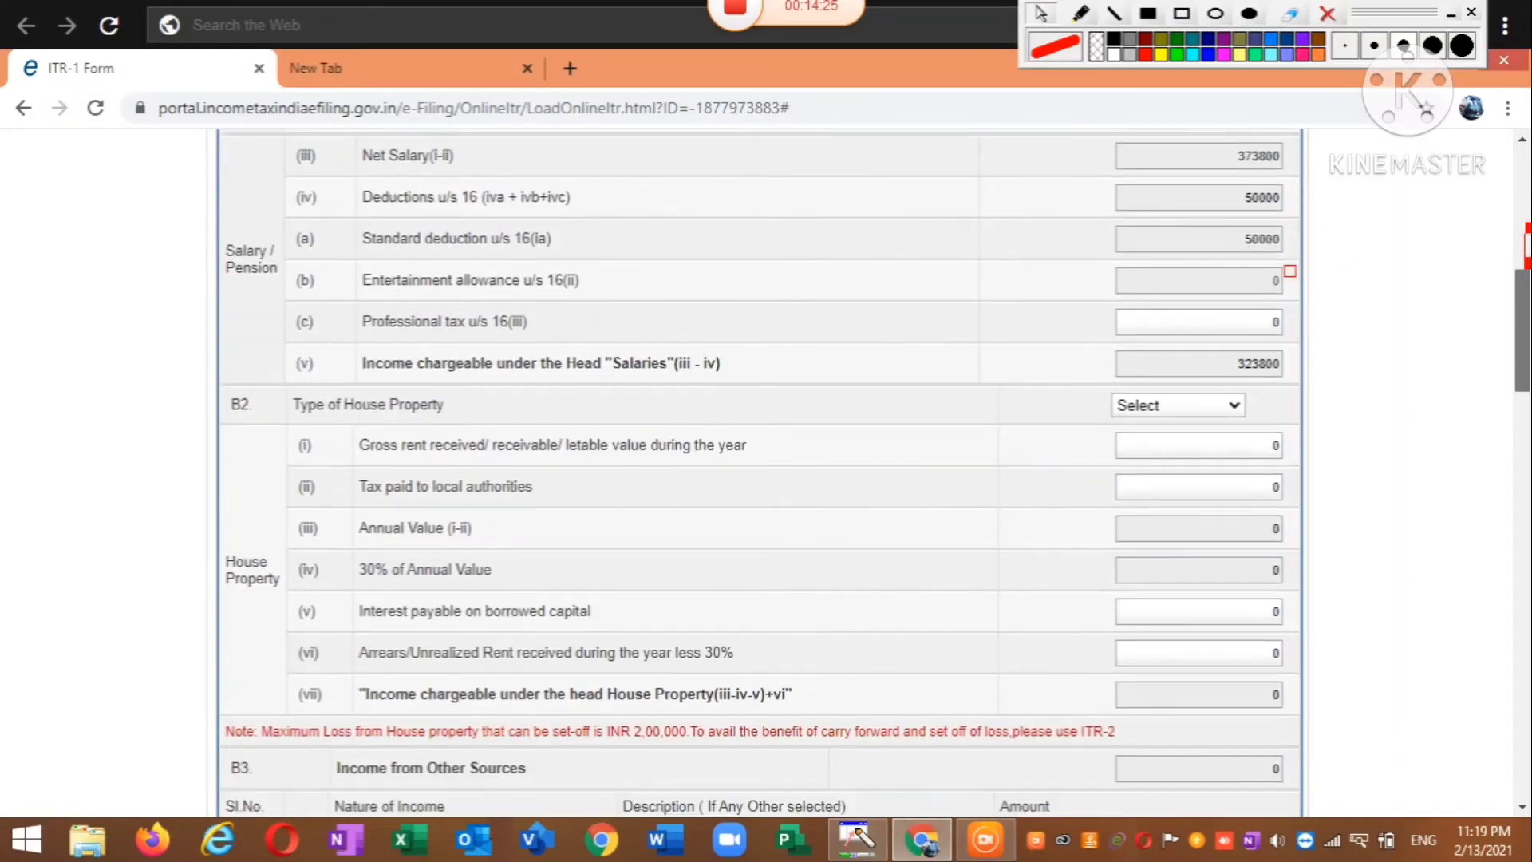
{"action": "scroll", "coordinate": [1526, 255], "scroll_direction": "up", "scroll_amount": 3}
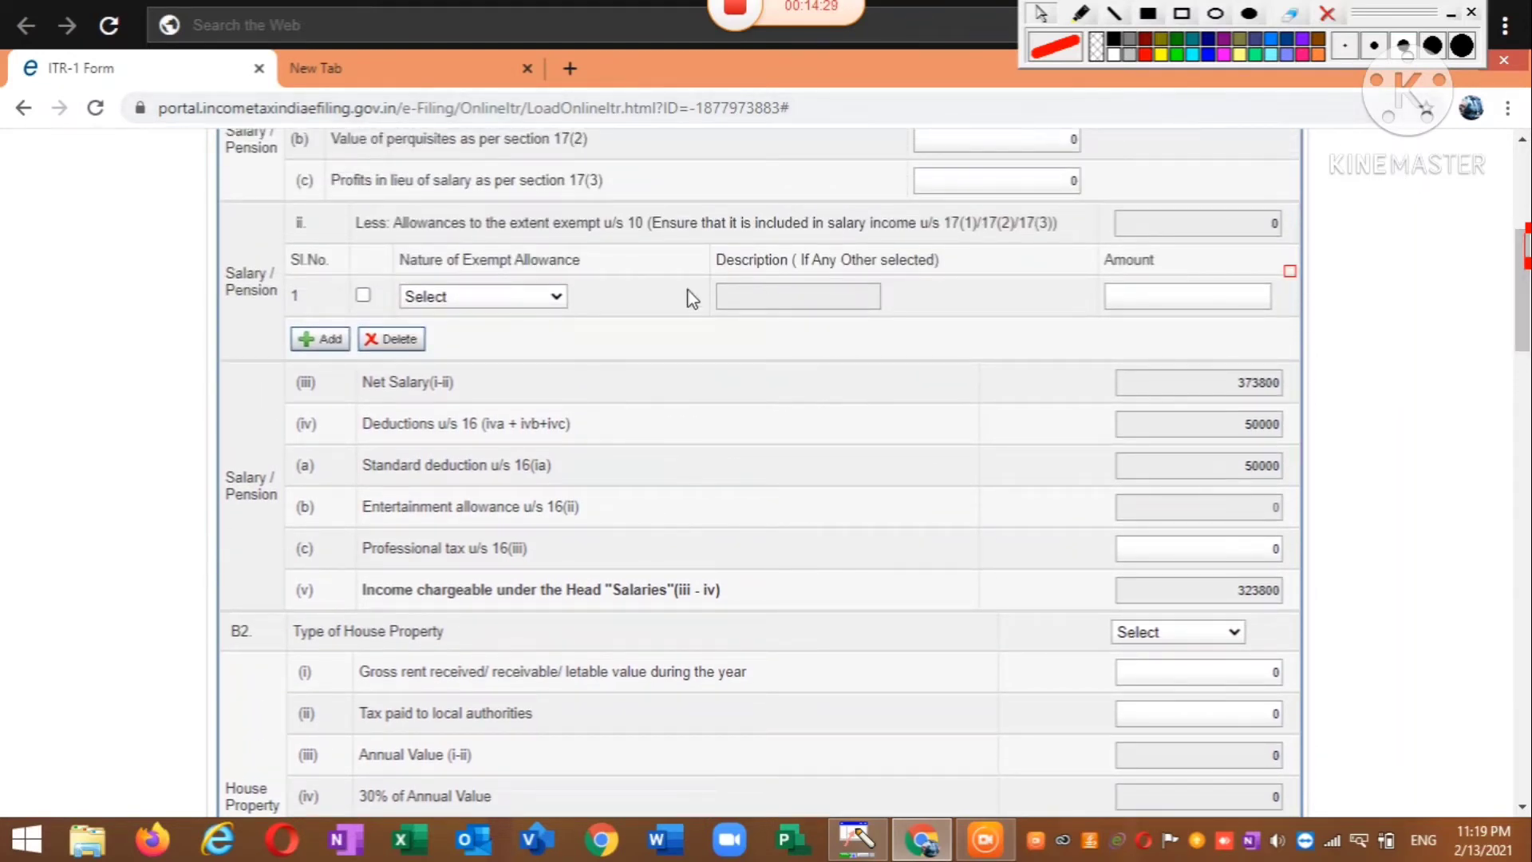
{"action": "left_click", "coordinate": [533, 300]}
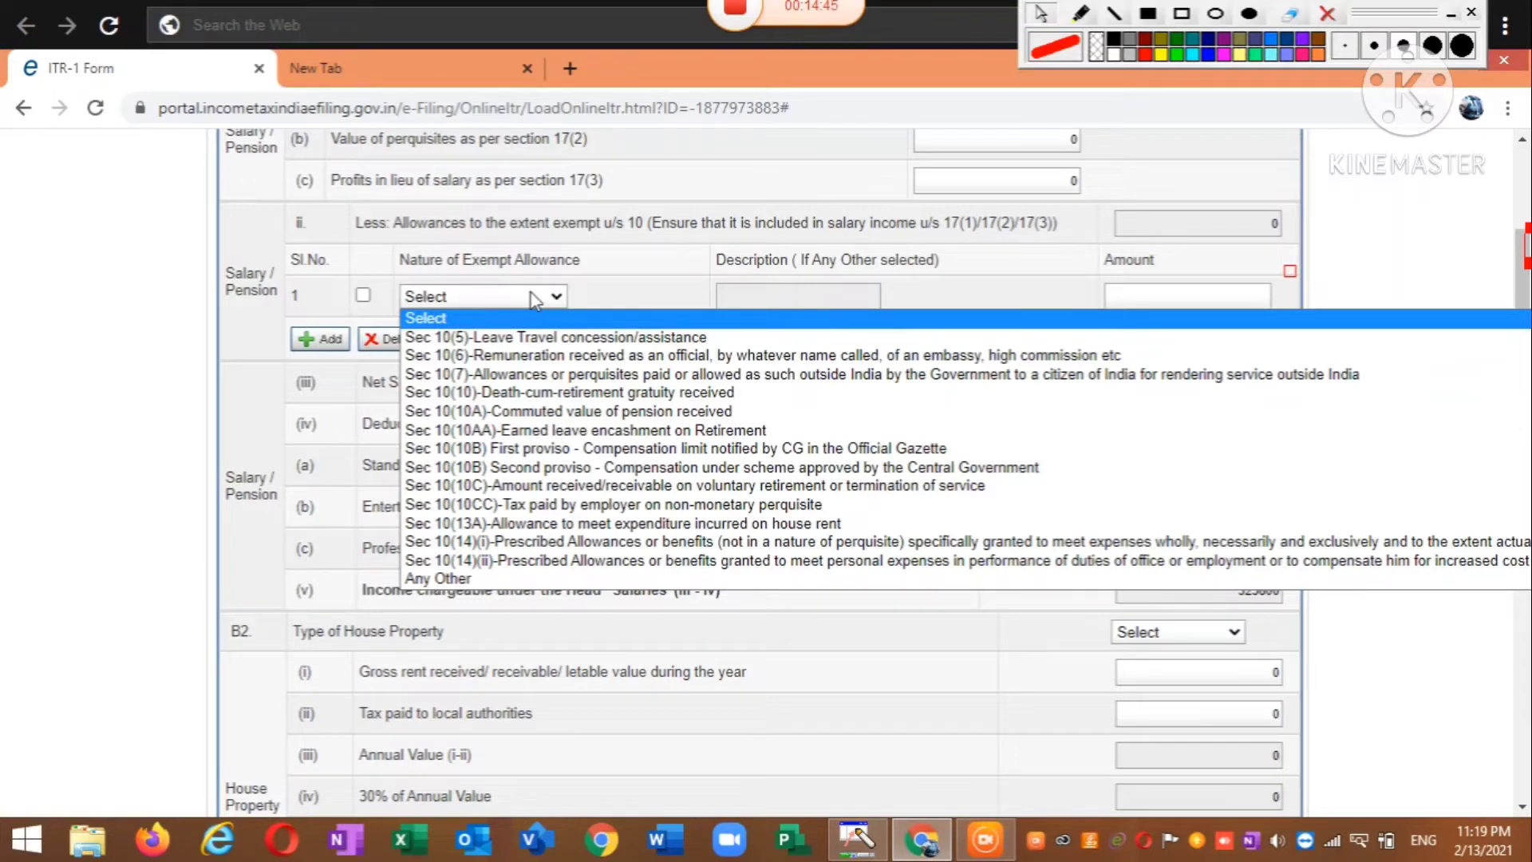
Dismiss the save reminder and save the return as a draft.
{"action": "left_click", "coordinate": [955, 269]}
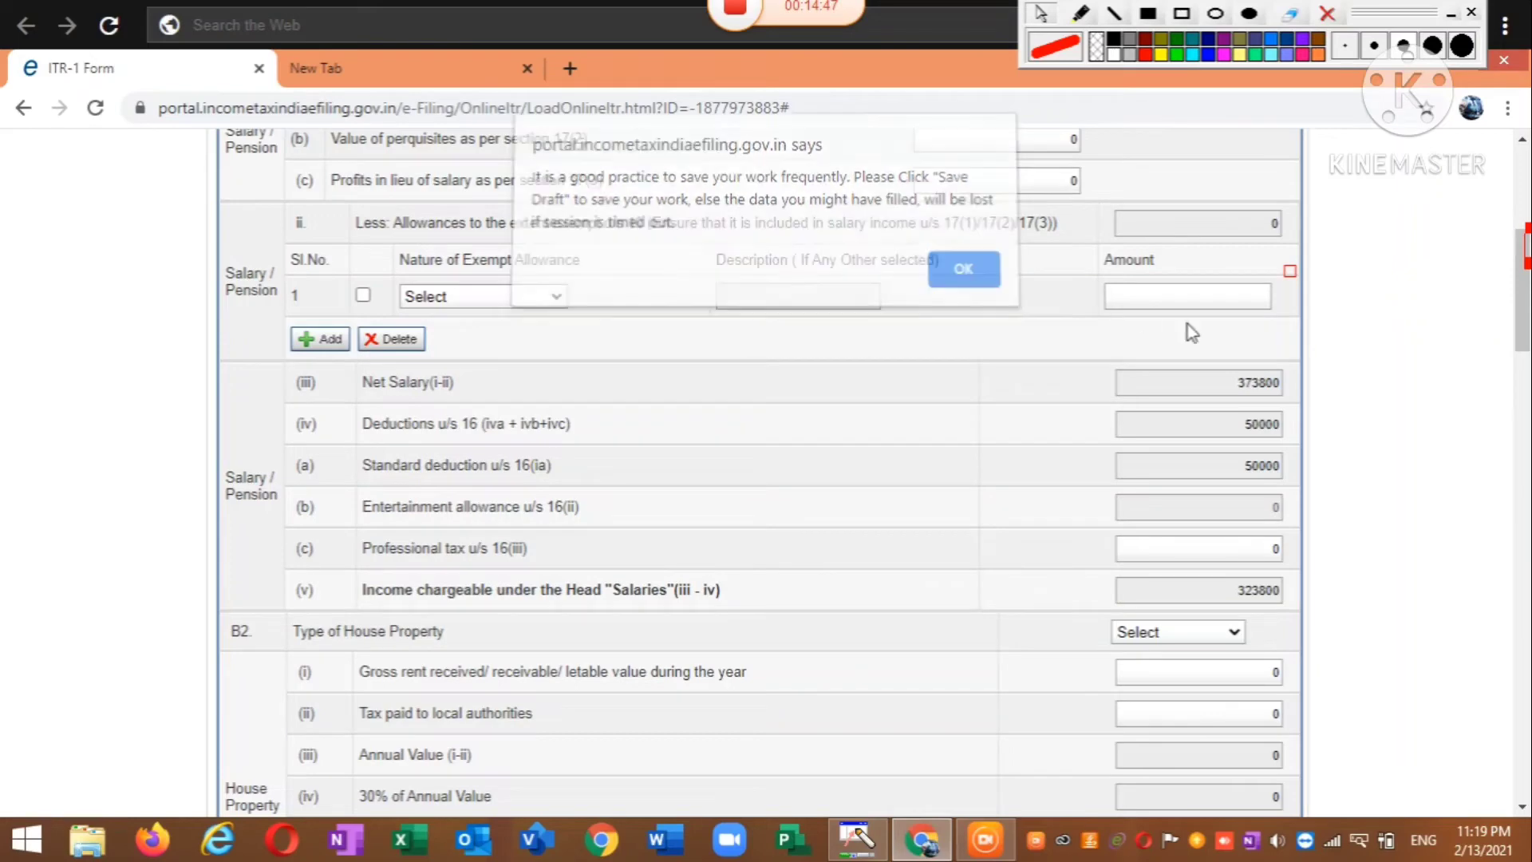
{"action": "scroll", "coordinate": [1191, 333], "scroll_direction": "up", "scroll_amount": 6}
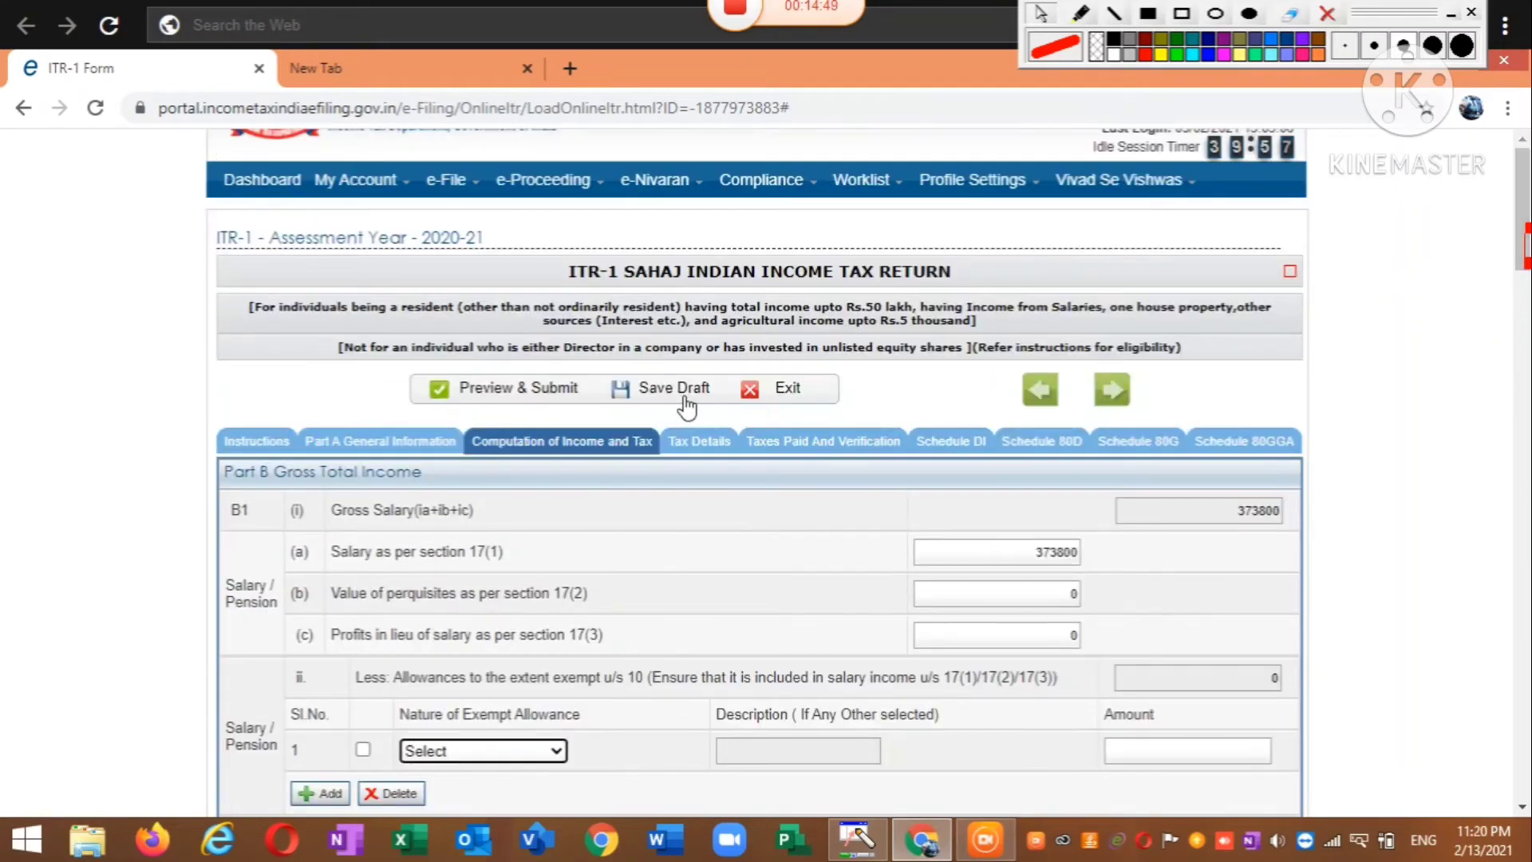
{"action": "left_click", "coordinate": [672, 402]}
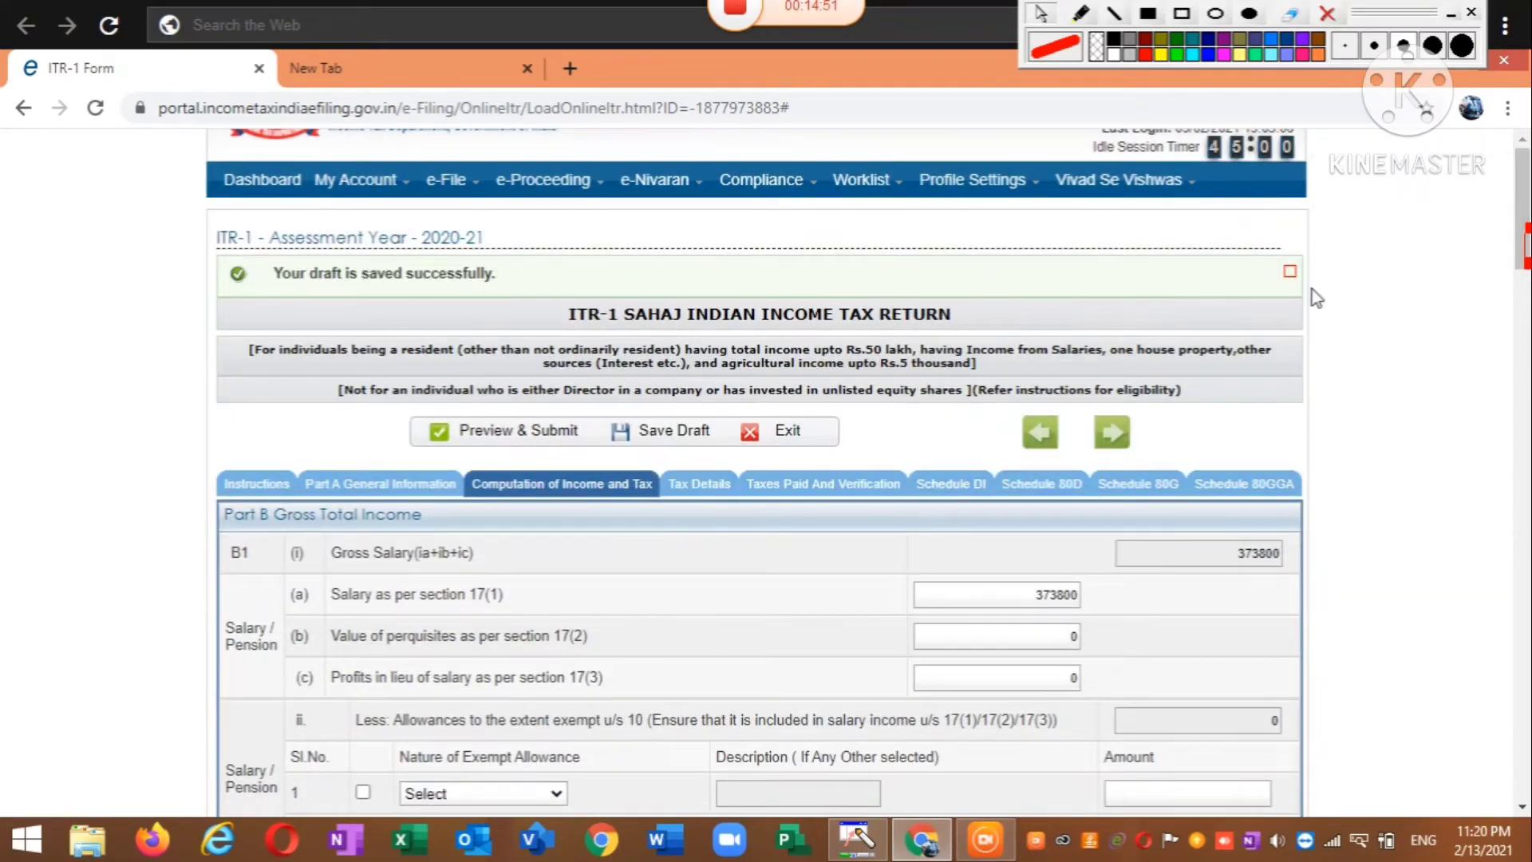
Review the salary rows, outline the Less: Allowances to the extent exempt u/s 10 heading with a red rectangle and erase it.
{"action": "left_click_drag", "start_coordinate": [1525, 212], "coordinate": [1527, 278]}
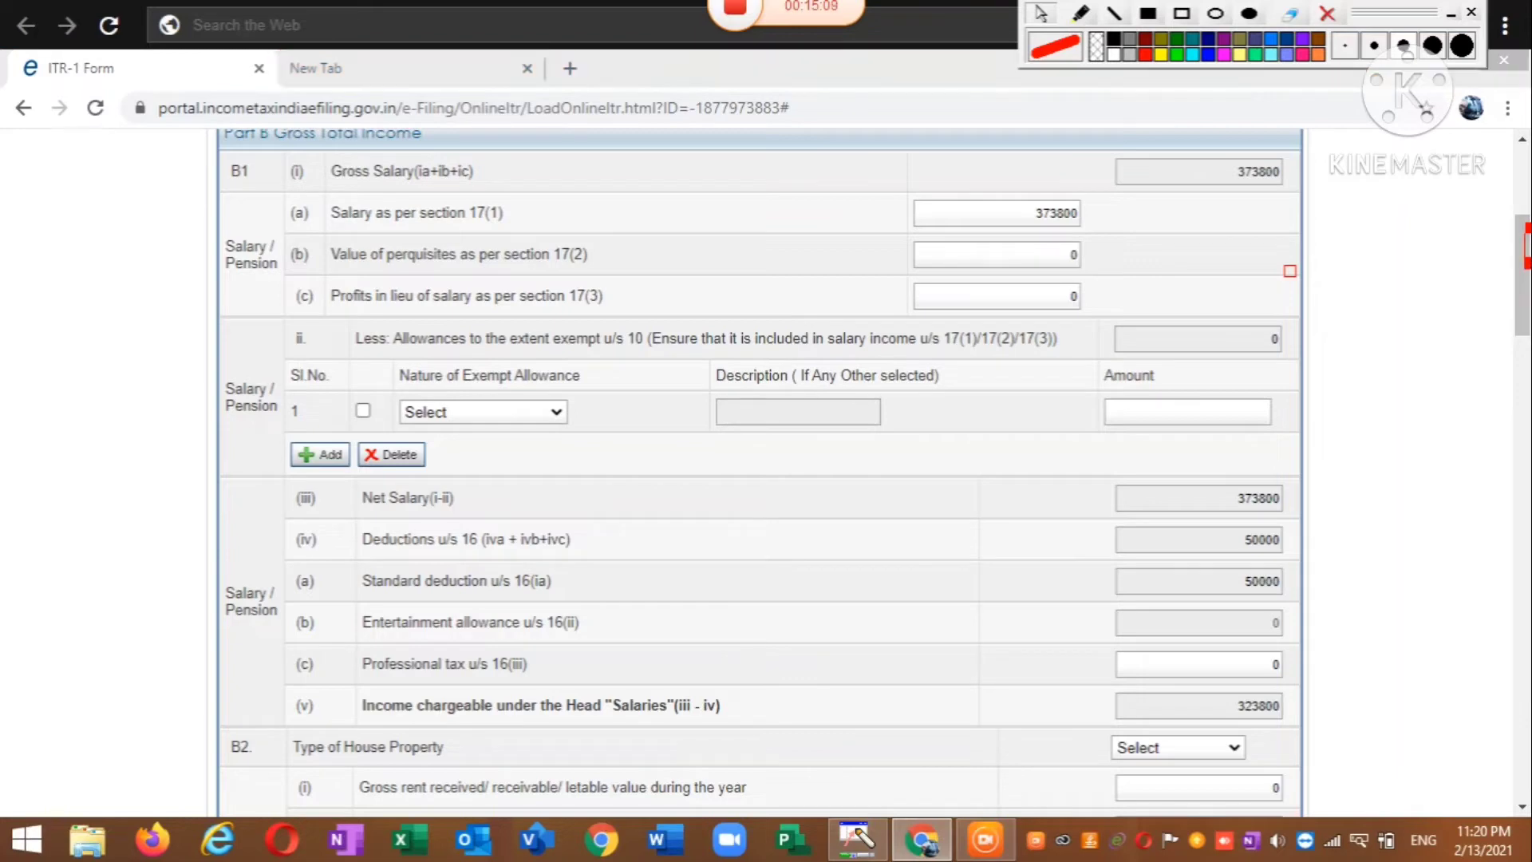
{"action": "left_click_drag", "start_coordinate": [1523, 240], "coordinate": [1524, 263]}
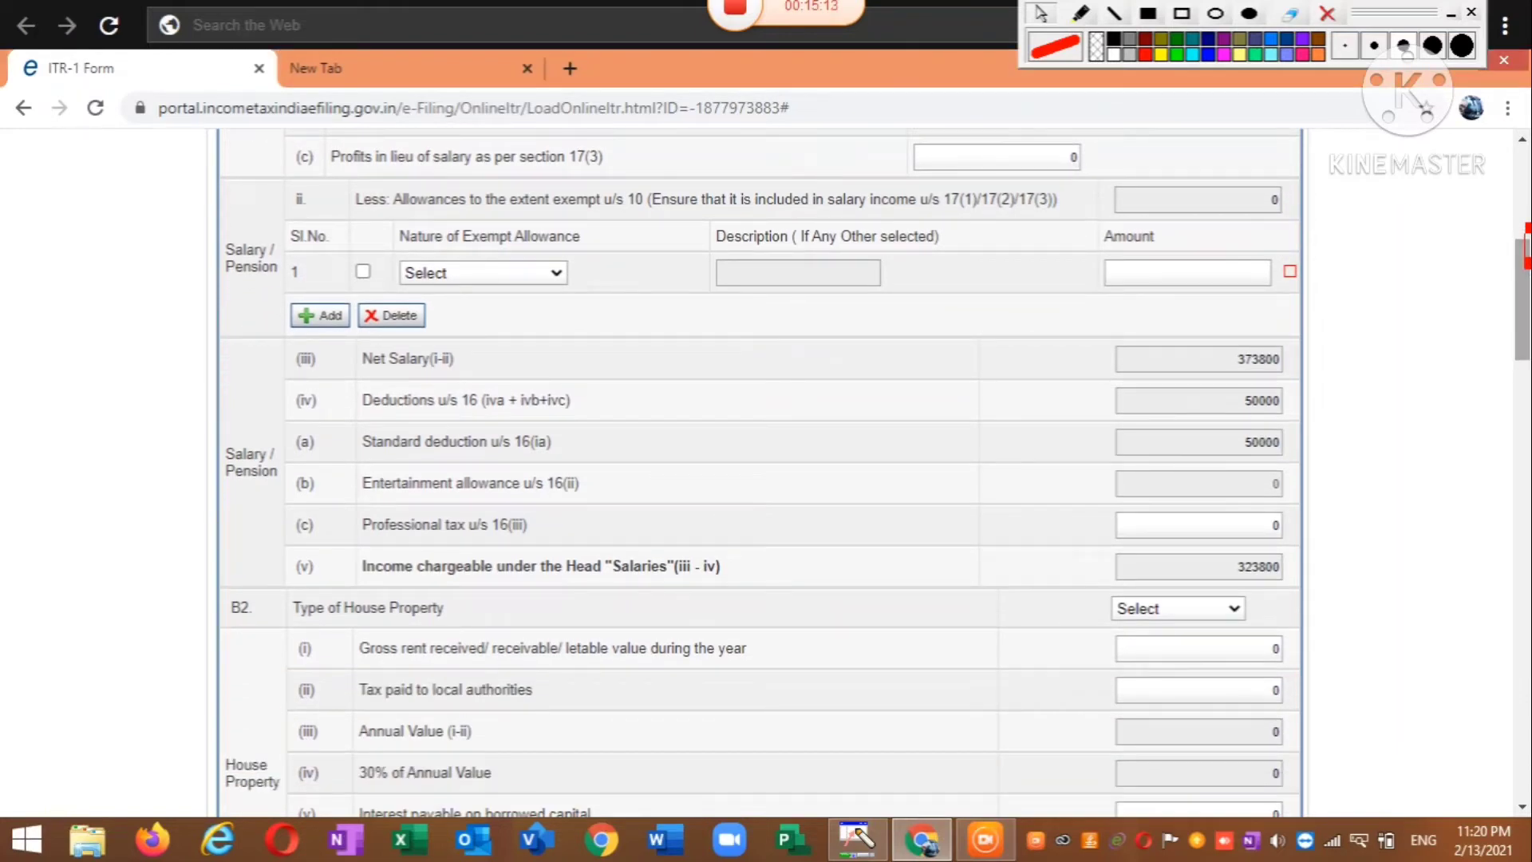
{"action": "scroll", "coordinate": [1514, 266], "scroll_direction": "up", "scroll_amount": 3}
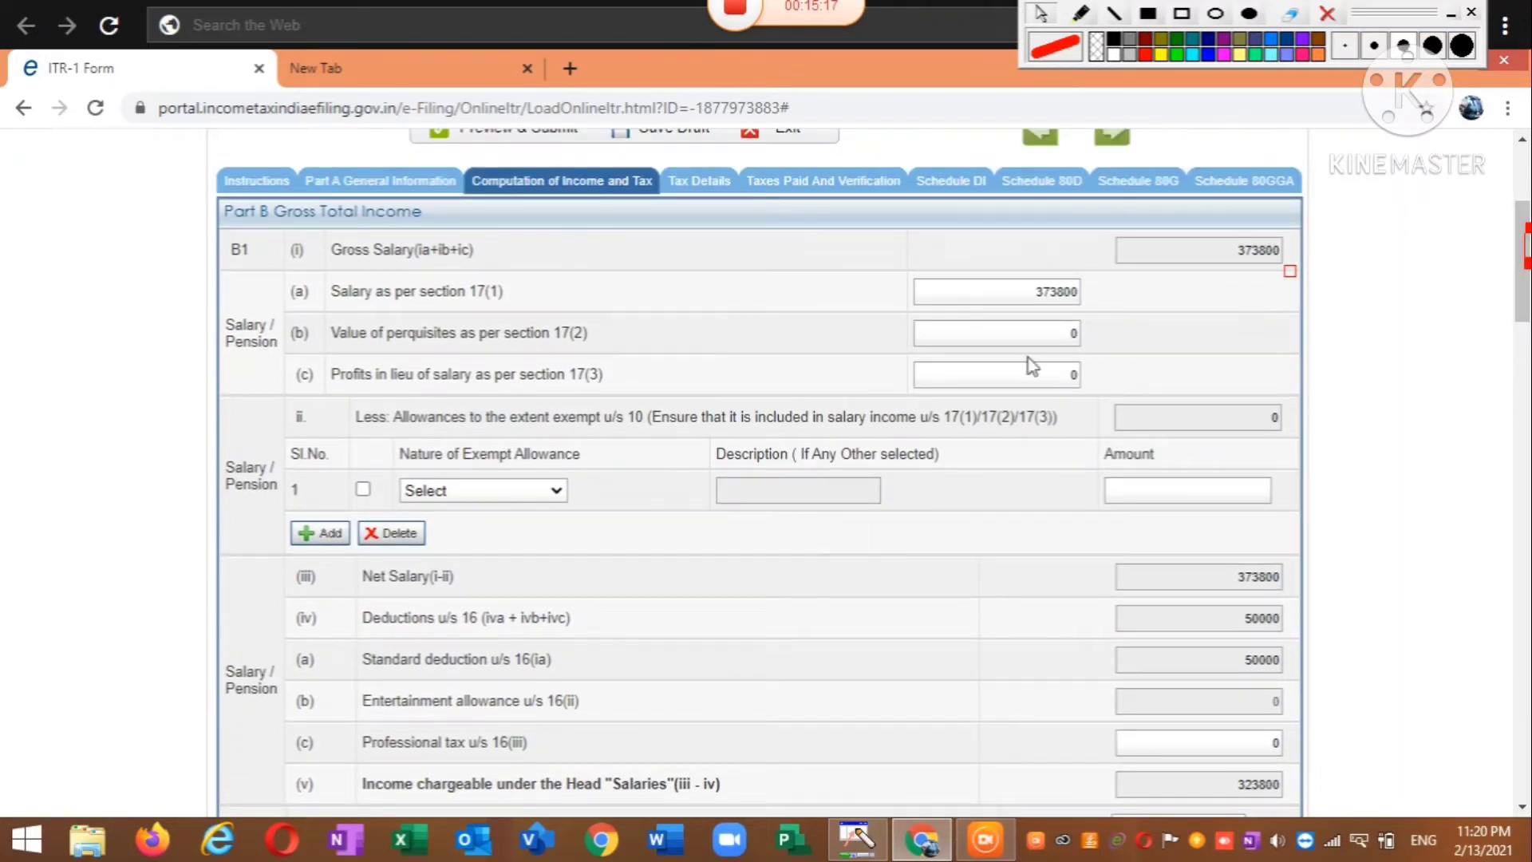
{"action": "scroll", "coordinate": [788, 199], "scroll_direction": "down", "scroll_amount": 3}
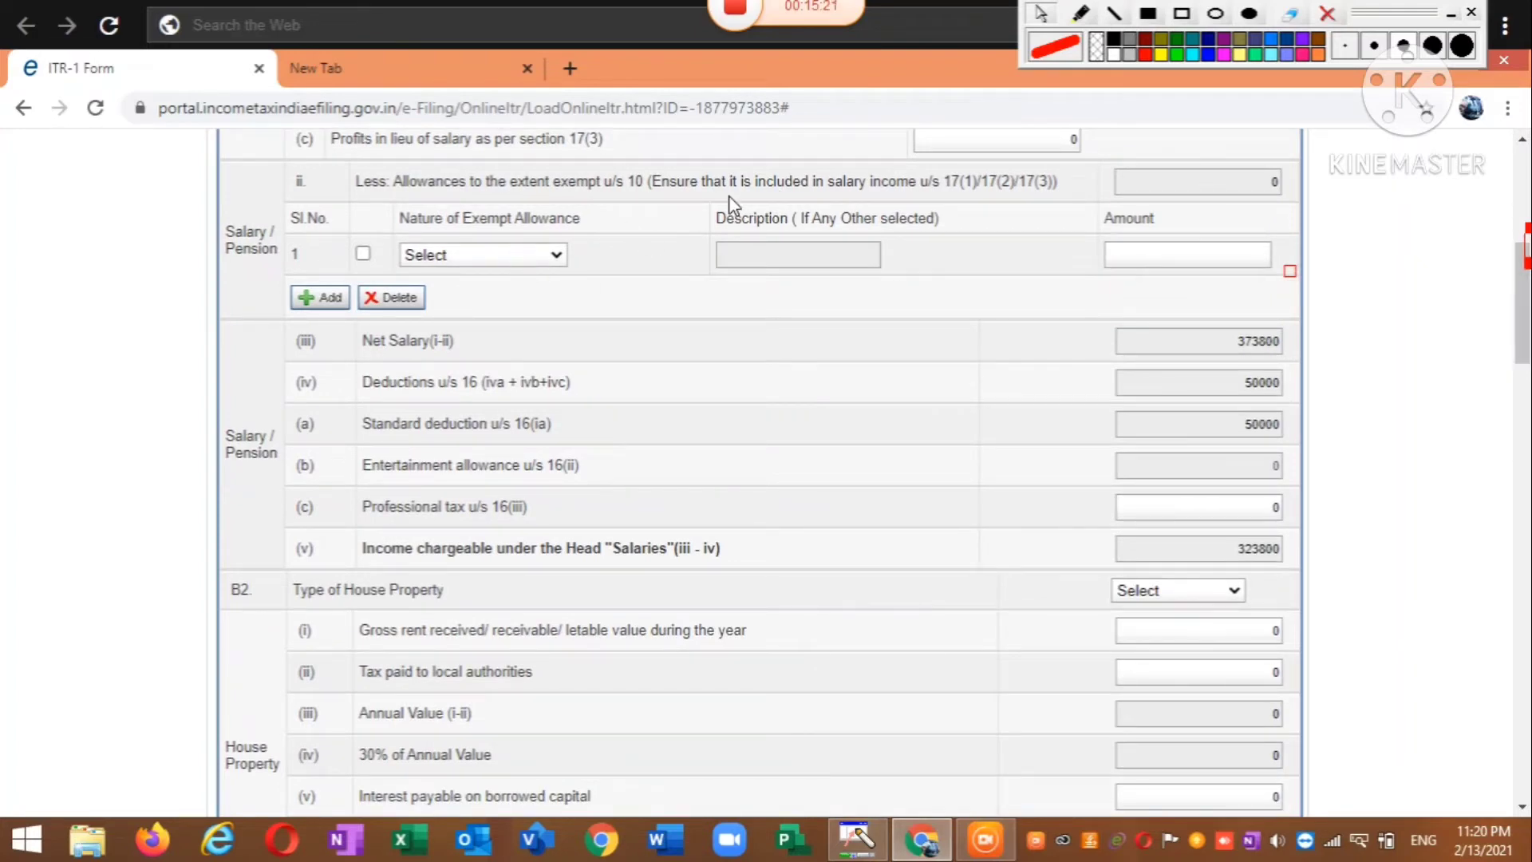
{"action": "scroll", "coordinate": [1523, 304], "scroll_direction": "up", "scroll_amount": 1}
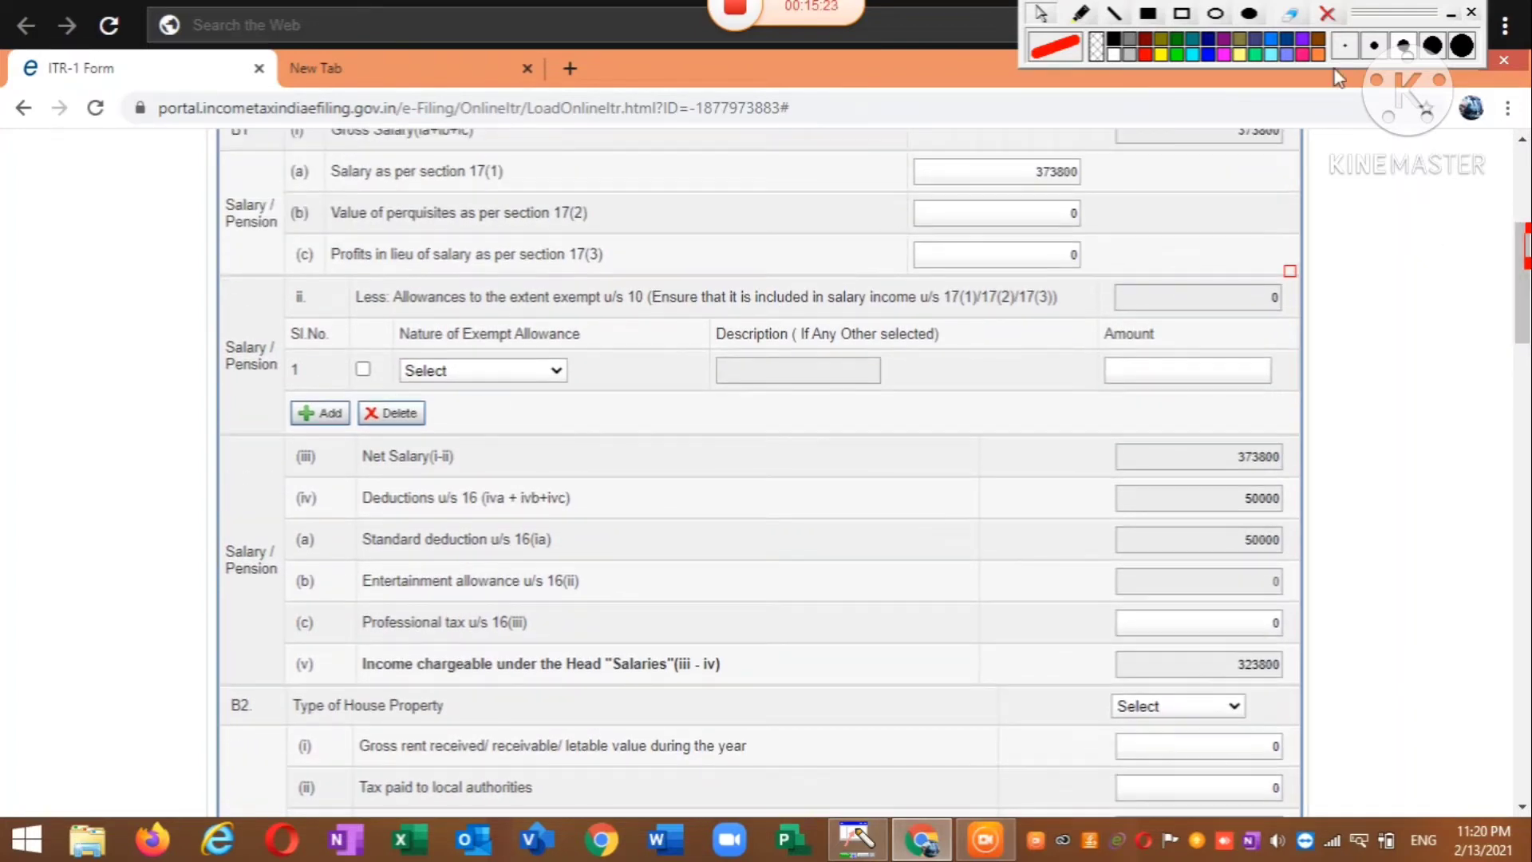
{"action": "left_click", "coordinate": [1182, 13]}
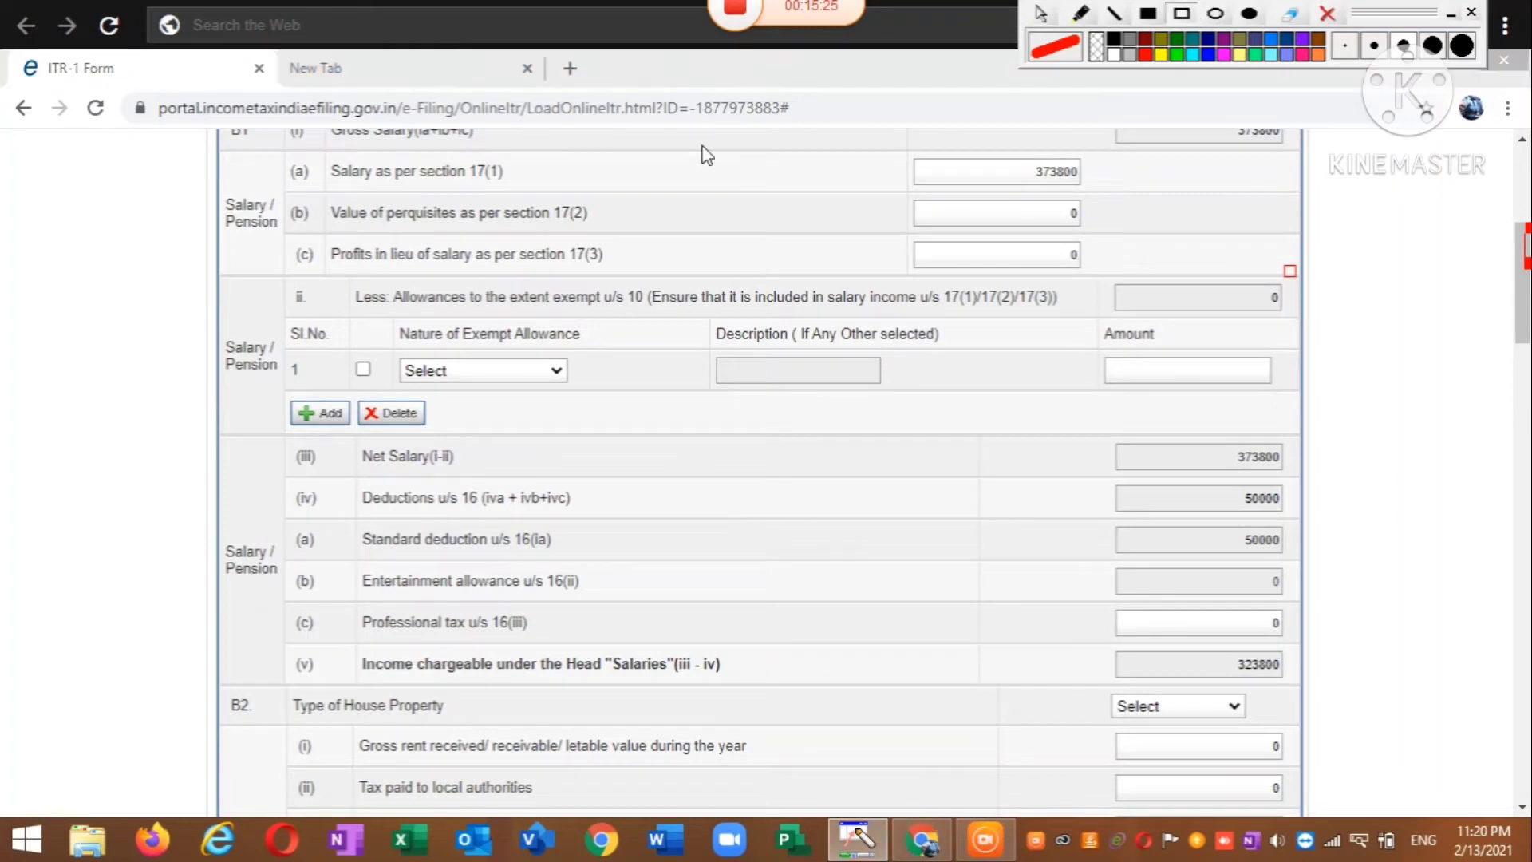
{"action": "mouse_move", "coordinate": [345, 268]}
{"action": "left_mouse_down"}
{"action": "mouse_move", "coordinate": [384, 327]}
{"action": "mouse_move", "coordinate": [1089, 327]}
{"action": "mouse_move", "coordinate": [1075, 326]}
{"action": "left_mouse_up"}
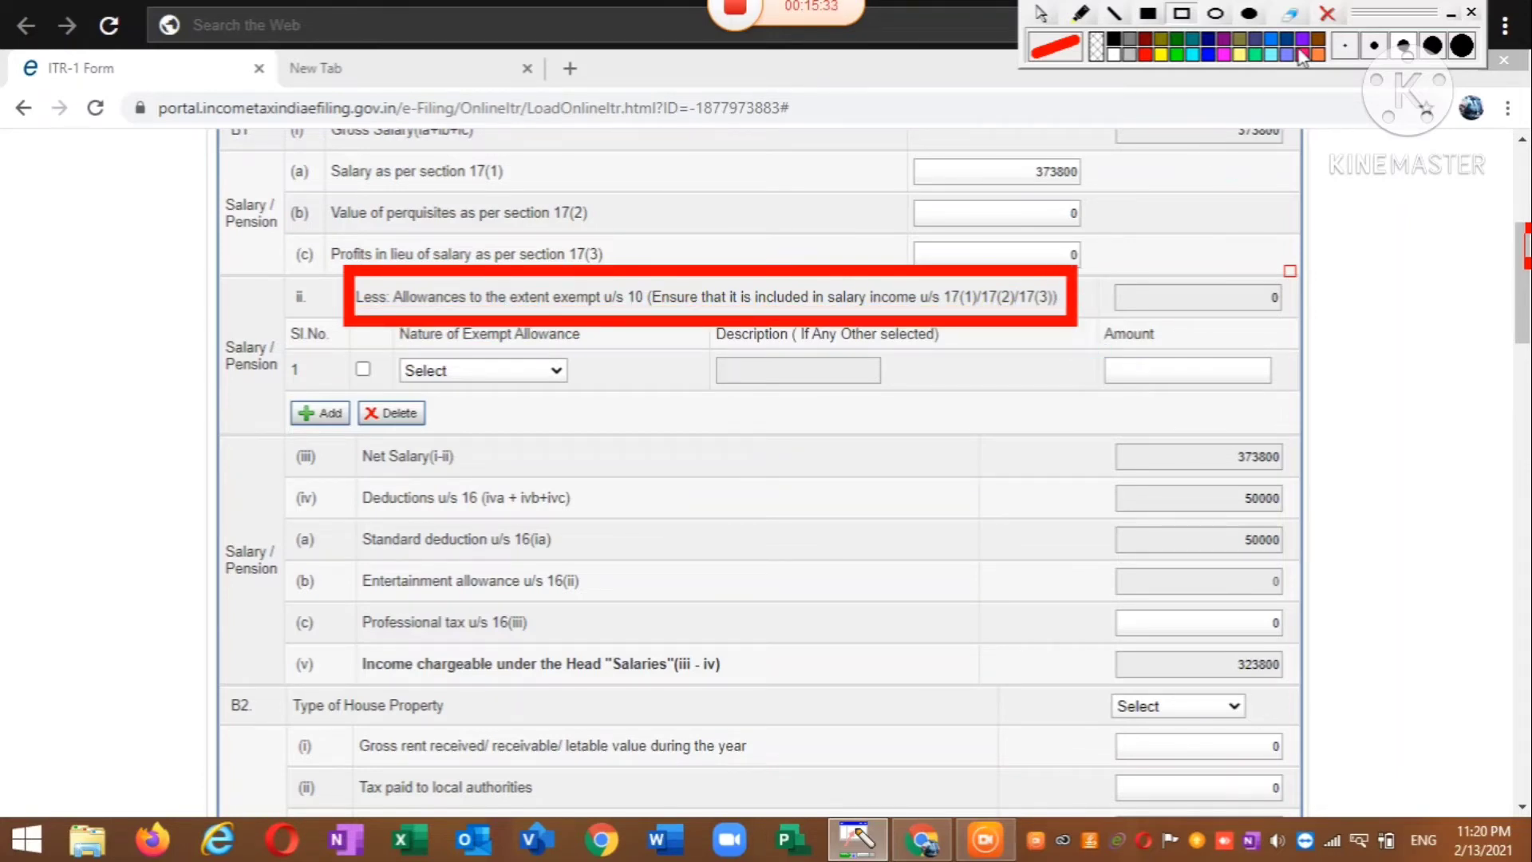
{"action": "left_click", "coordinate": [1327, 14]}
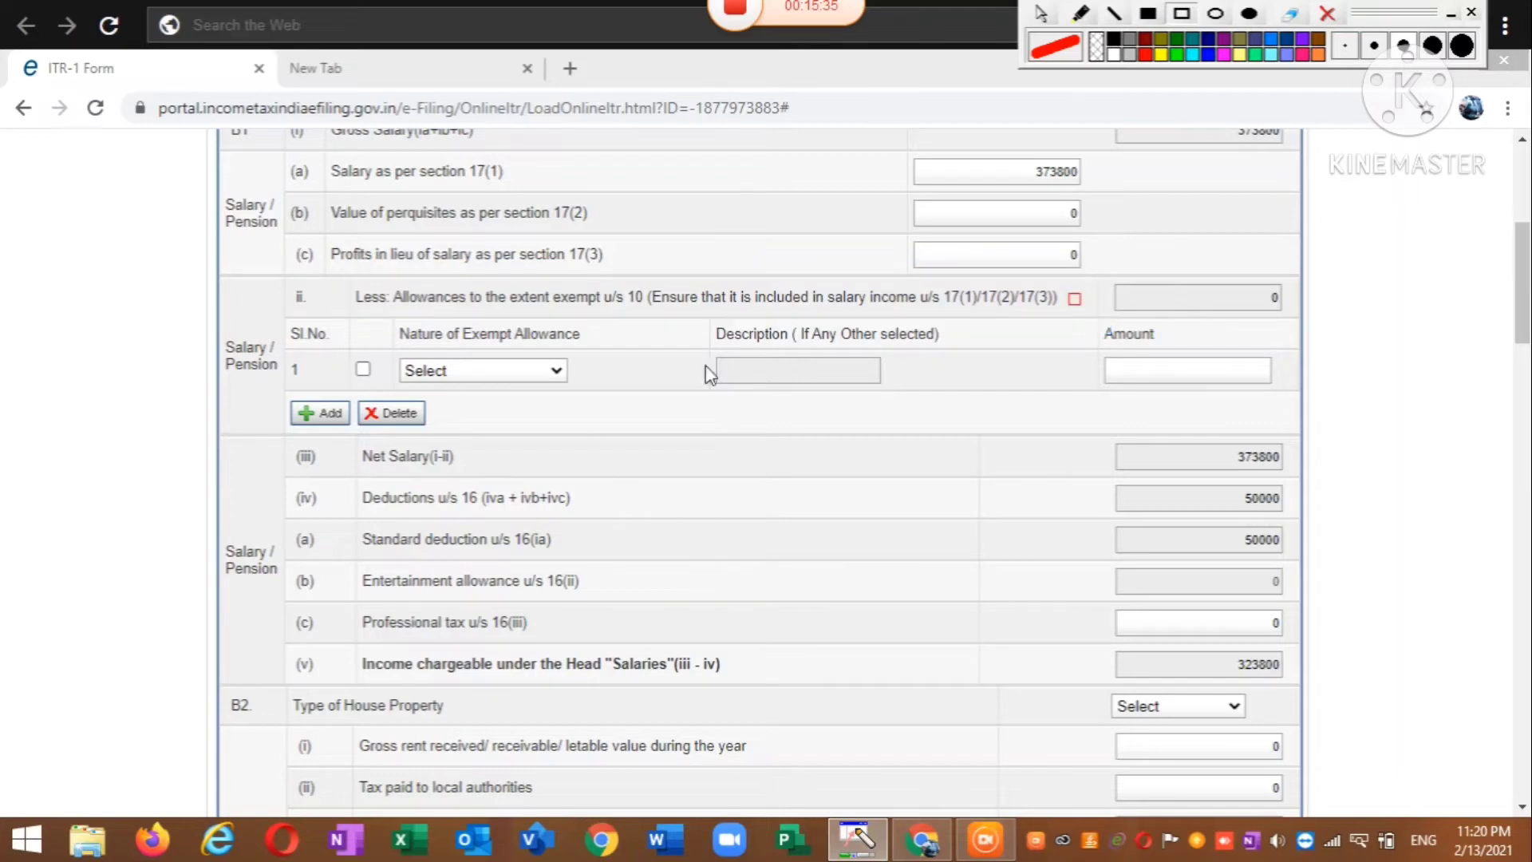
Look through the exempt allowance types under section 10 down to Sec 10(13A), leaving the nature of exempt allowance at Select.
{"action": "left_click", "coordinate": [1040, 14]}
{"action": "left_click", "coordinate": [494, 372]}
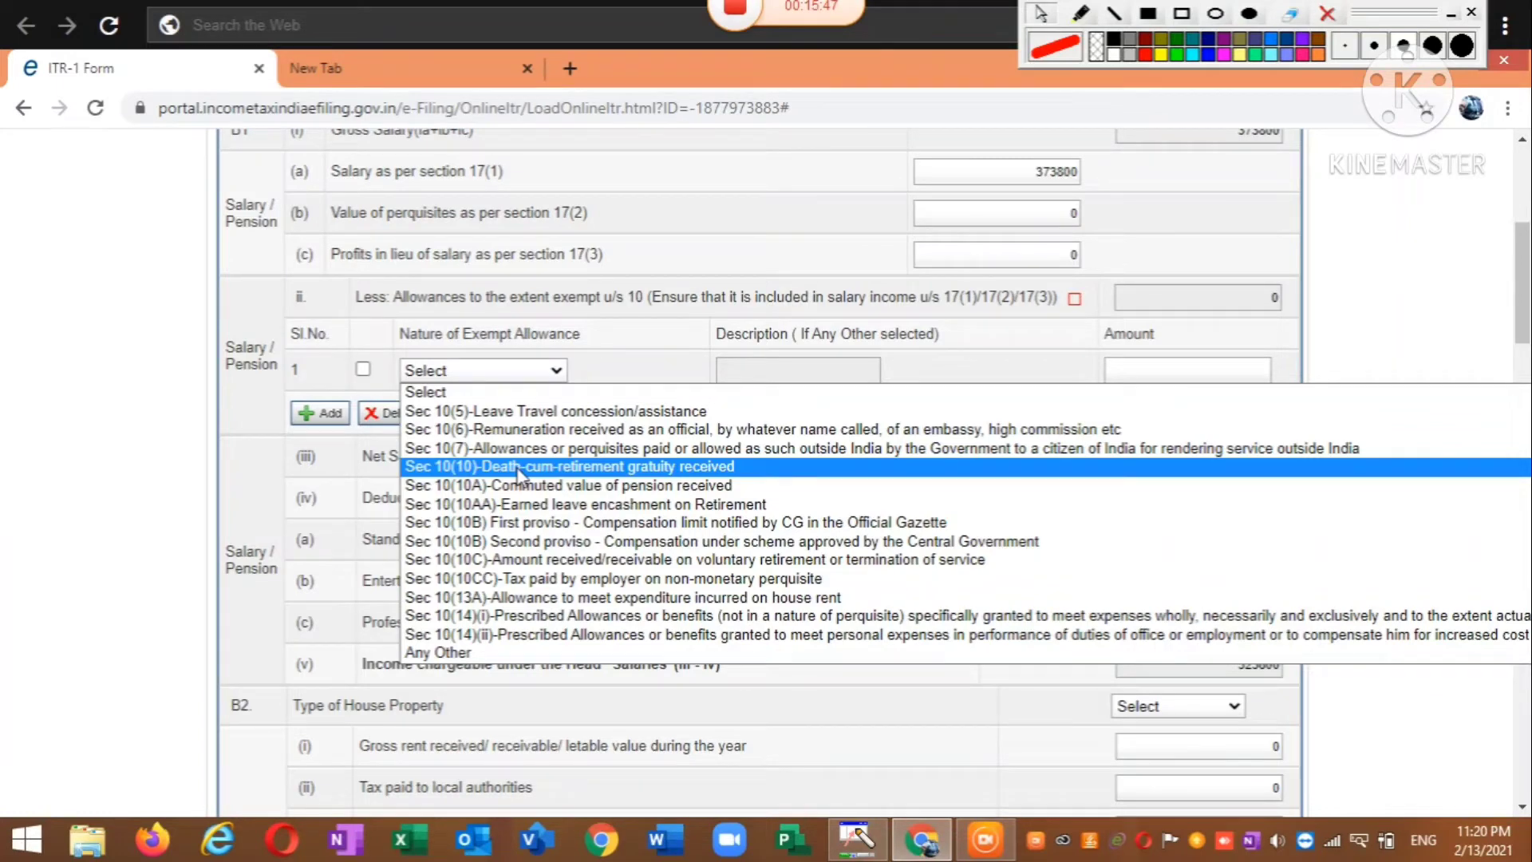
{"action": "key", "text": "Down"}
{"action": "key", "text": "Down"}
{"action": "key", "text": "Down"}
{"action": "key", "text": "Down"}
{"action": "key", "text": "Down"}
{"action": "key", "text": "Down"}
{"action": "key", "text": "Down"}
{"action": "key", "text": "Down"}
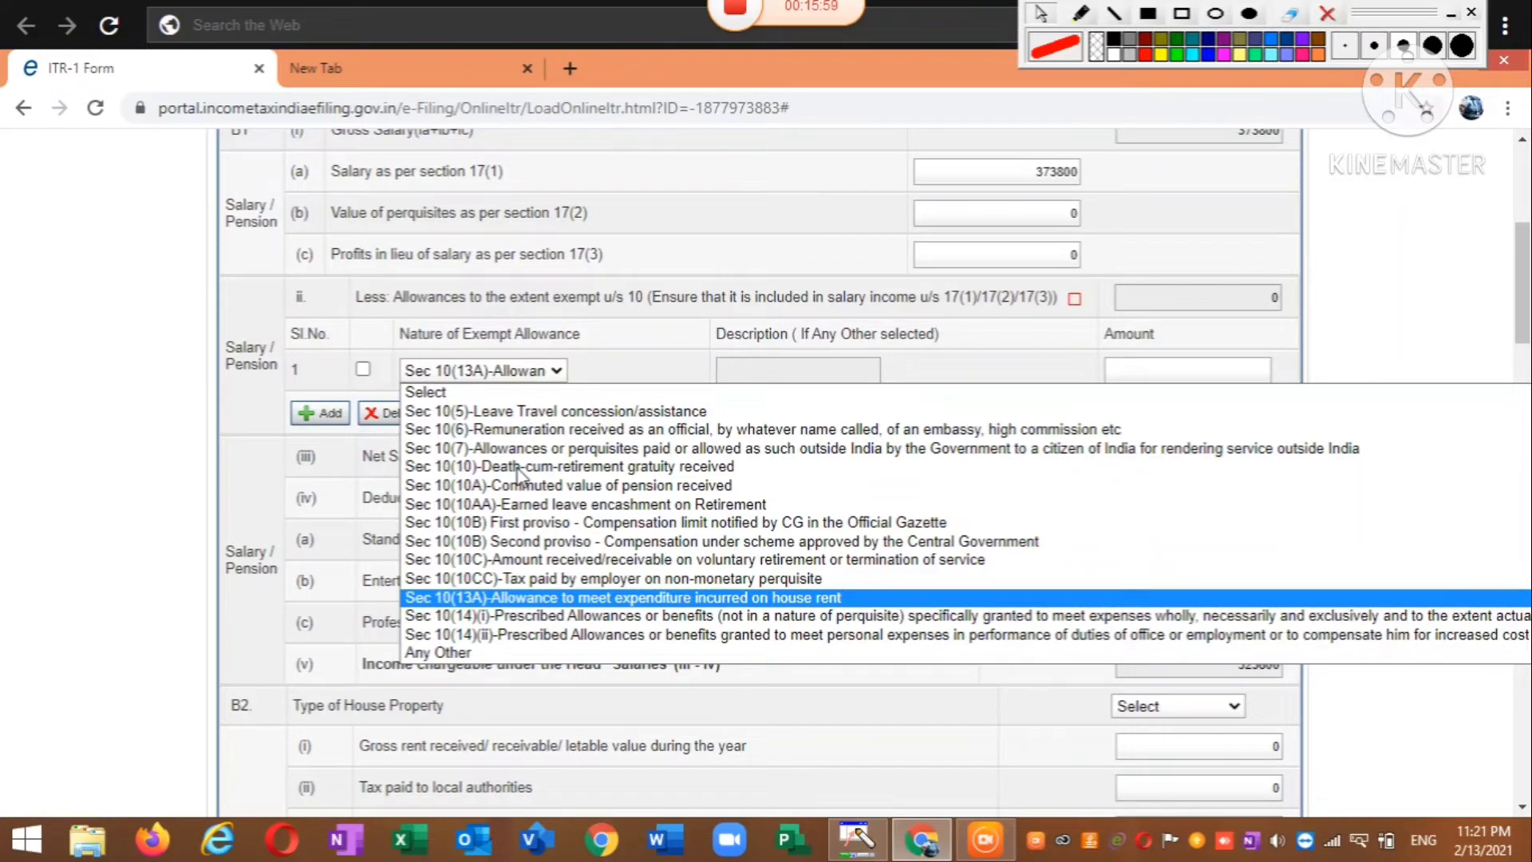
{"action": "left_click", "coordinate": [520, 400]}
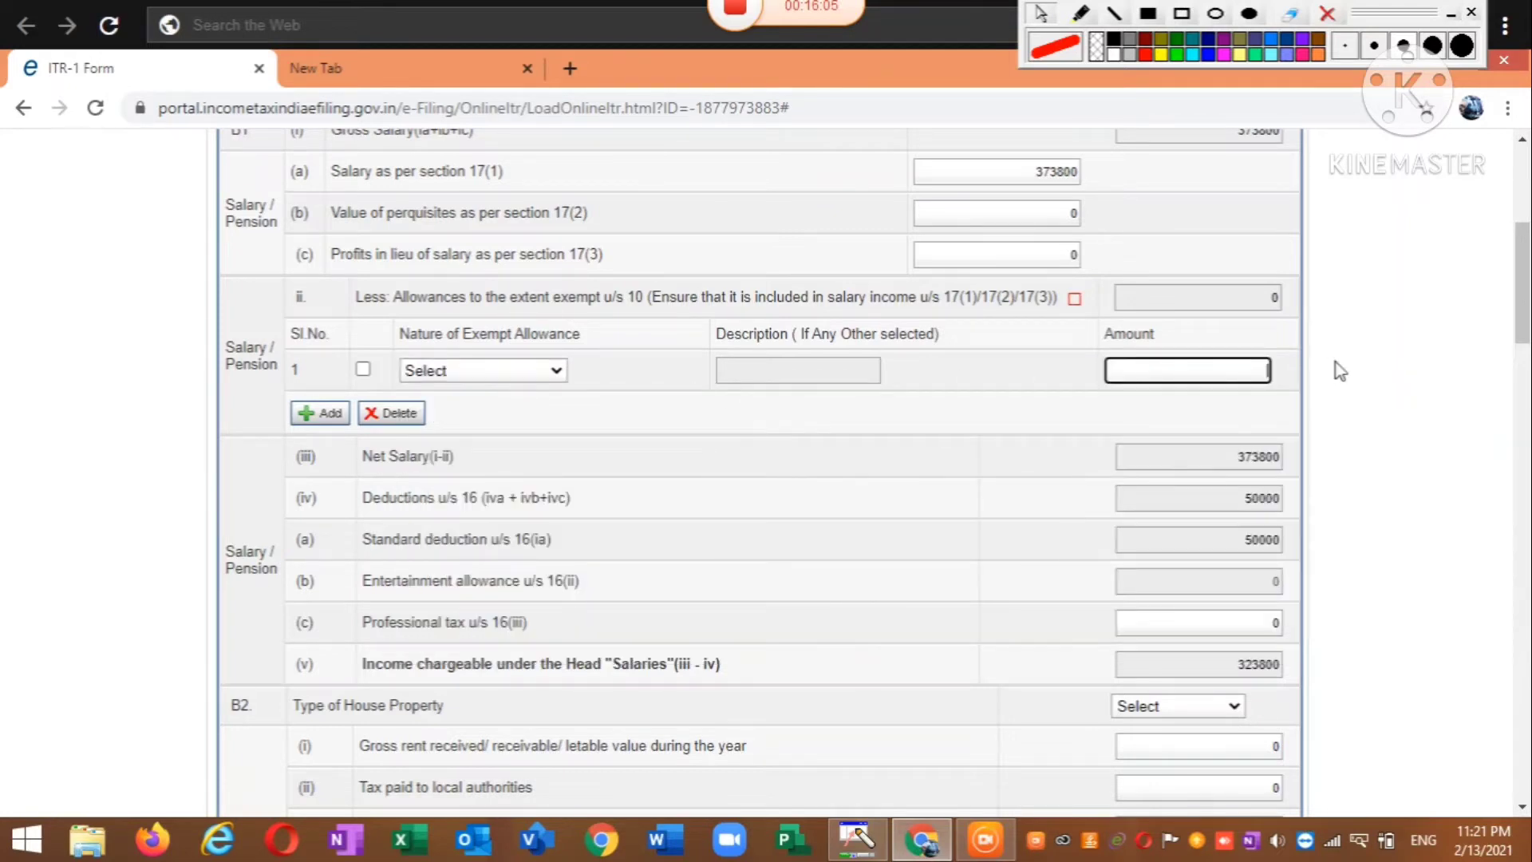
Outline the Deductions u/s 16 and Standard deduction u/s 16(ia) labels with red rectangles and erase both outlines.
{"action": "left_click_drag", "start_coordinate": [1520, 275], "coordinate": [1519, 317]}
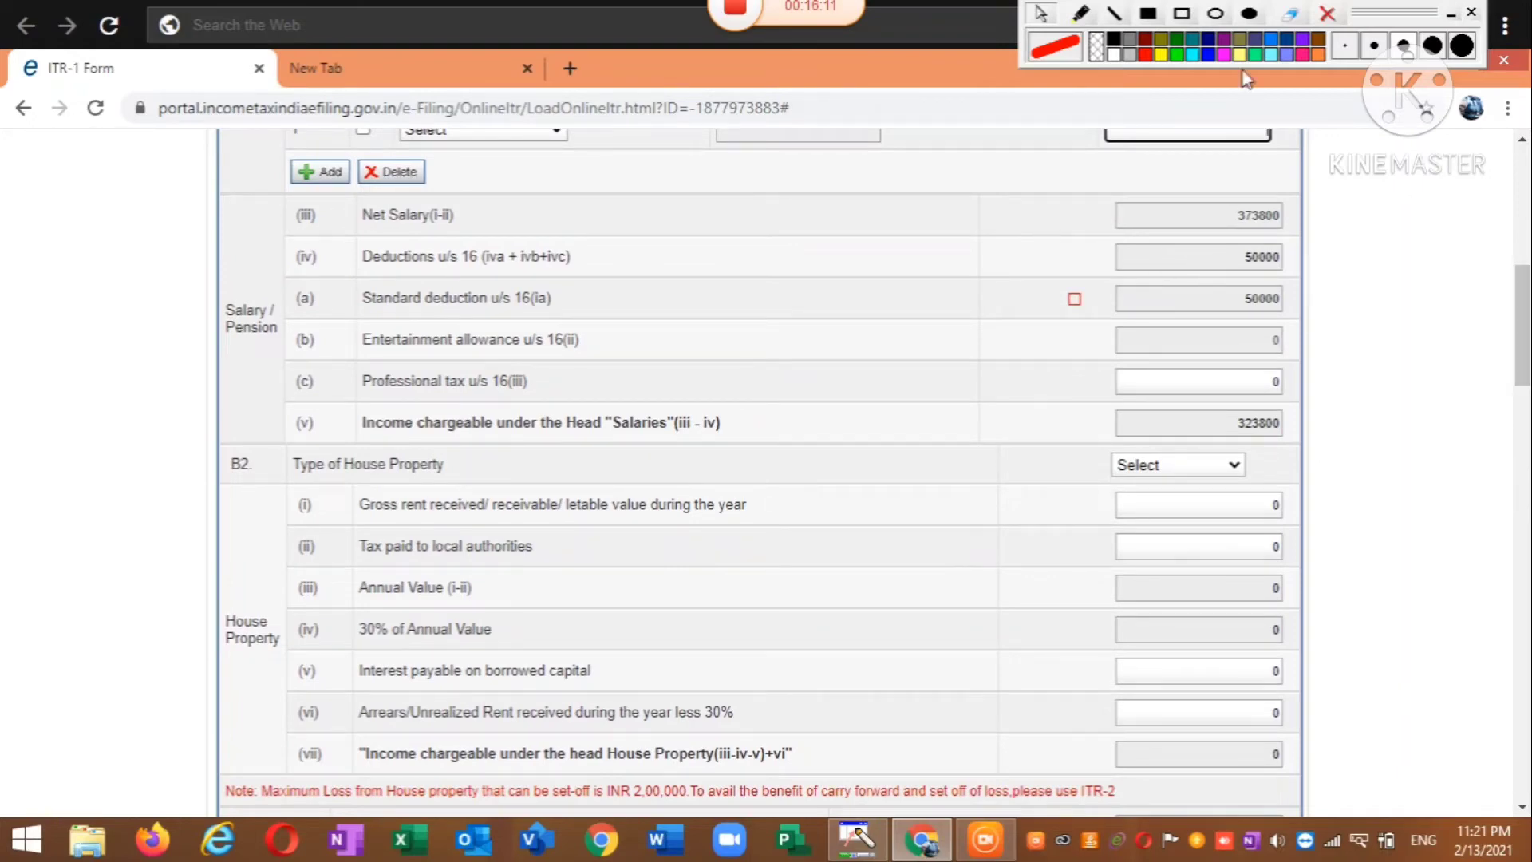
{"action": "left_click", "coordinate": [1181, 14]}
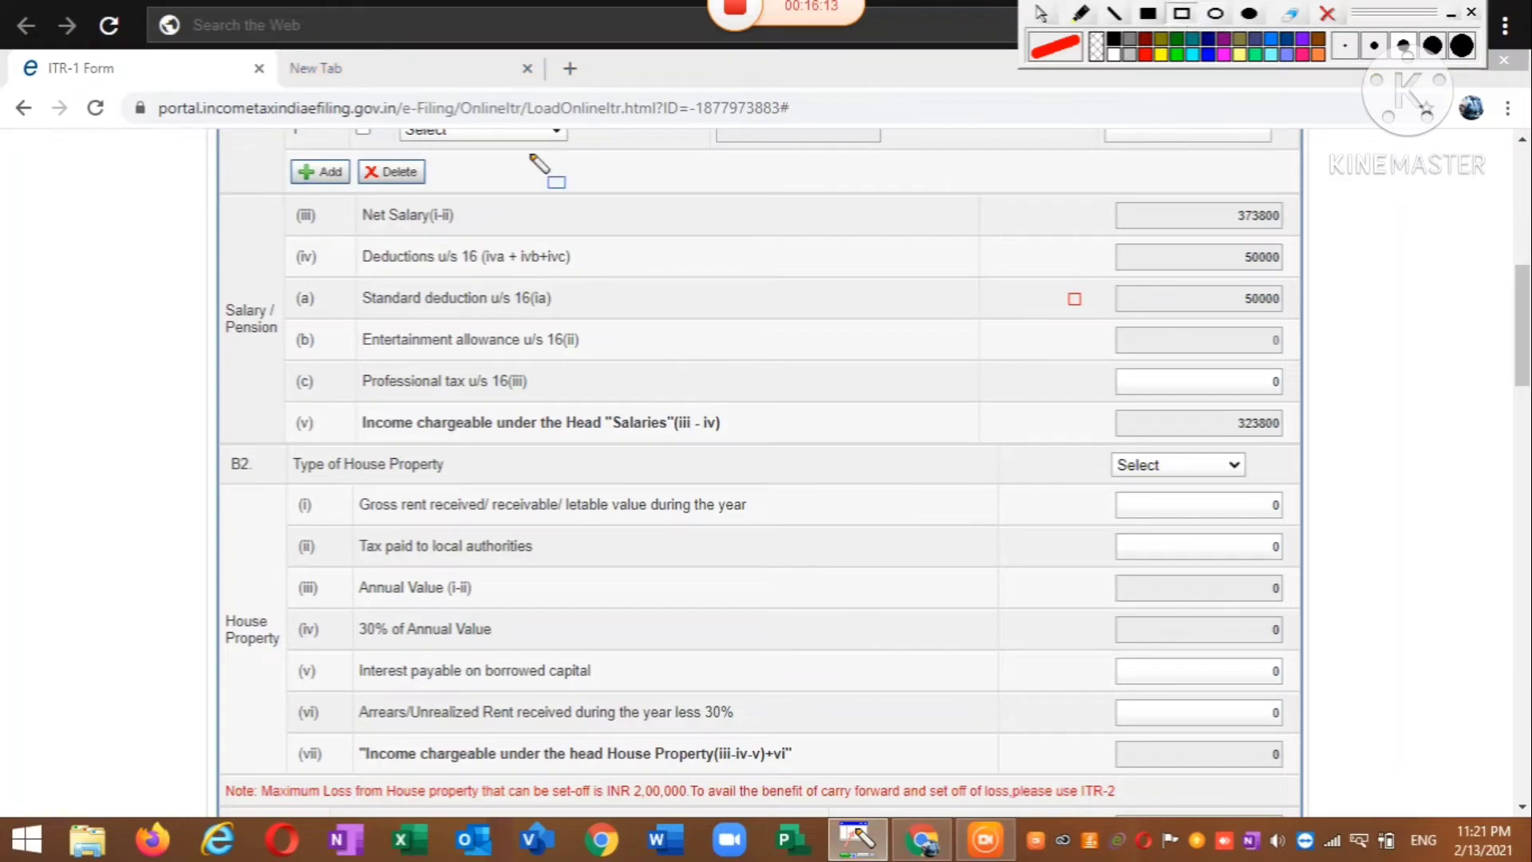
{"action": "mouse_move", "coordinate": [348, 236]}
{"action": "left_mouse_down"}
{"action": "mouse_move", "coordinate": [357, 292]}
{"action": "mouse_move", "coordinate": [594, 284]}
{"action": "left_mouse_up"}
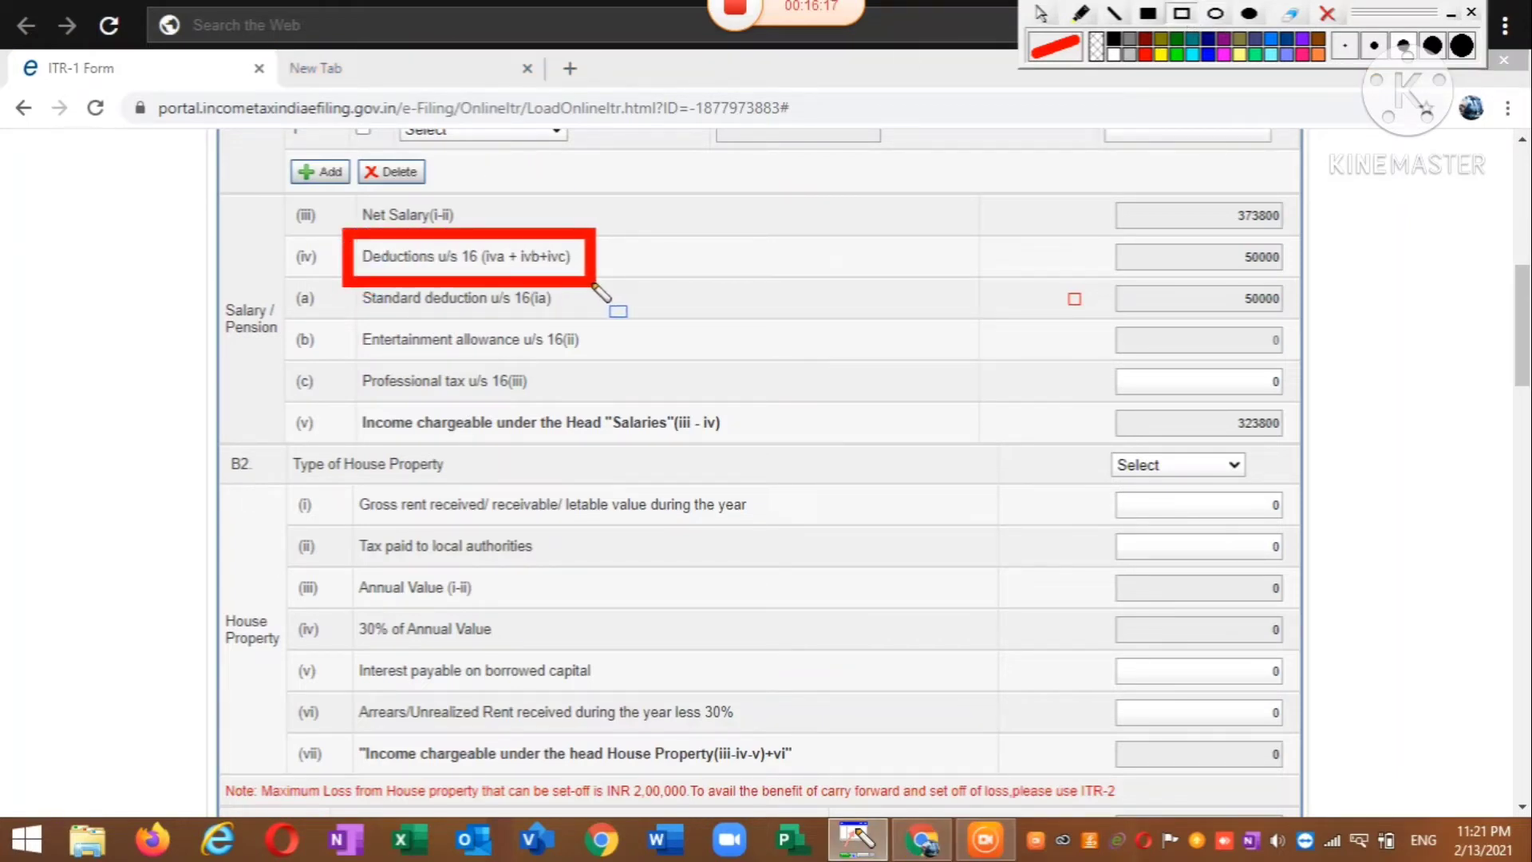
{"action": "mouse_move", "coordinate": [340, 288]}
{"action": "left_mouse_down"}
{"action": "mouse_move", "coordinate": [349, 317]}
{"action": "mouse_move", "coordinate": [556, 323]}
{"action": "left_mouse_up"}
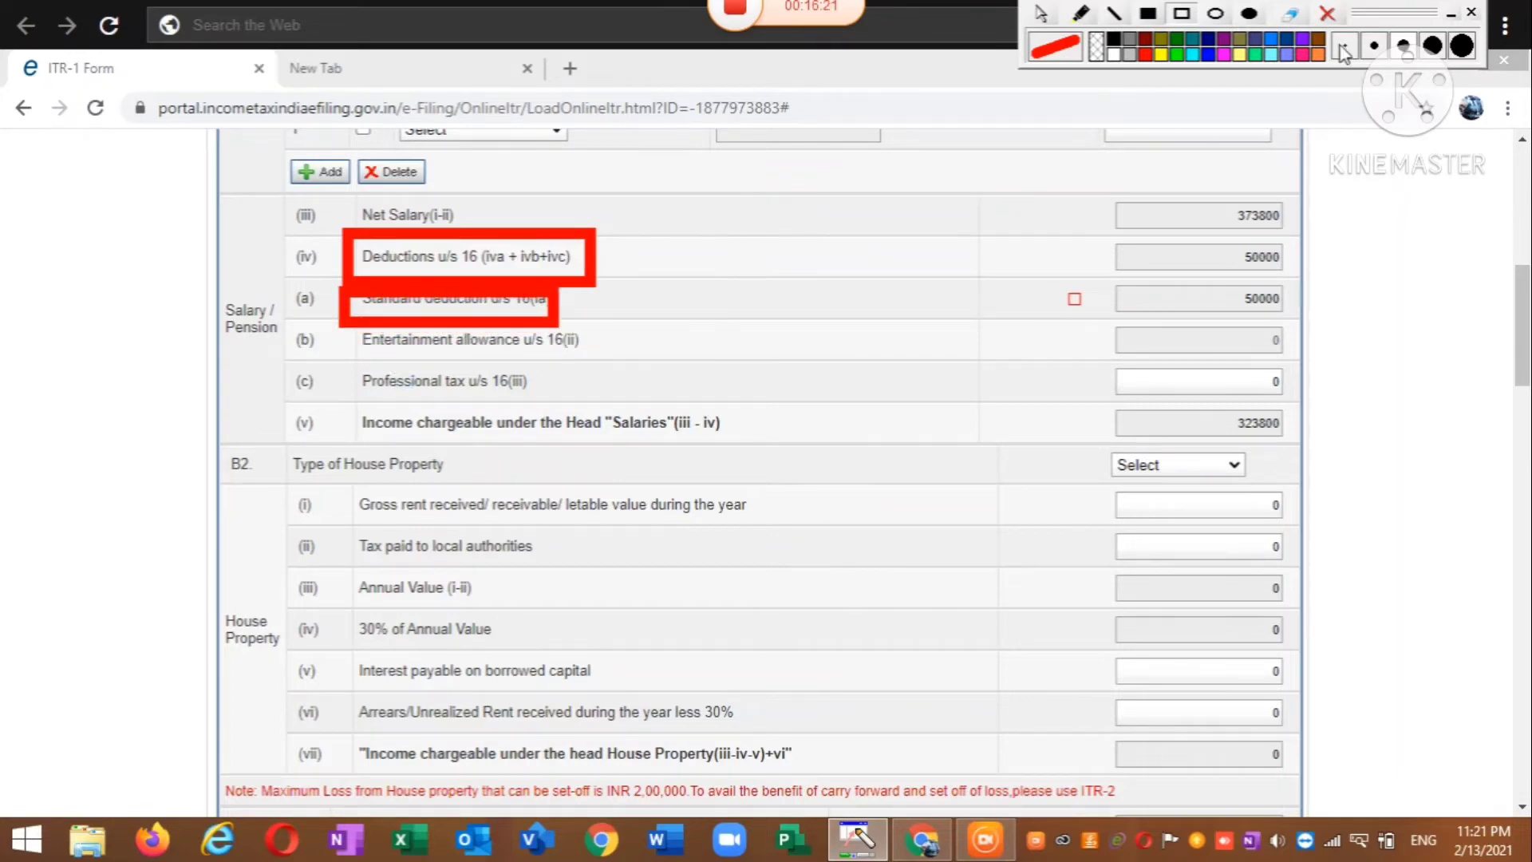
{"action": "left_click", "coordinate": [1327, 13]}
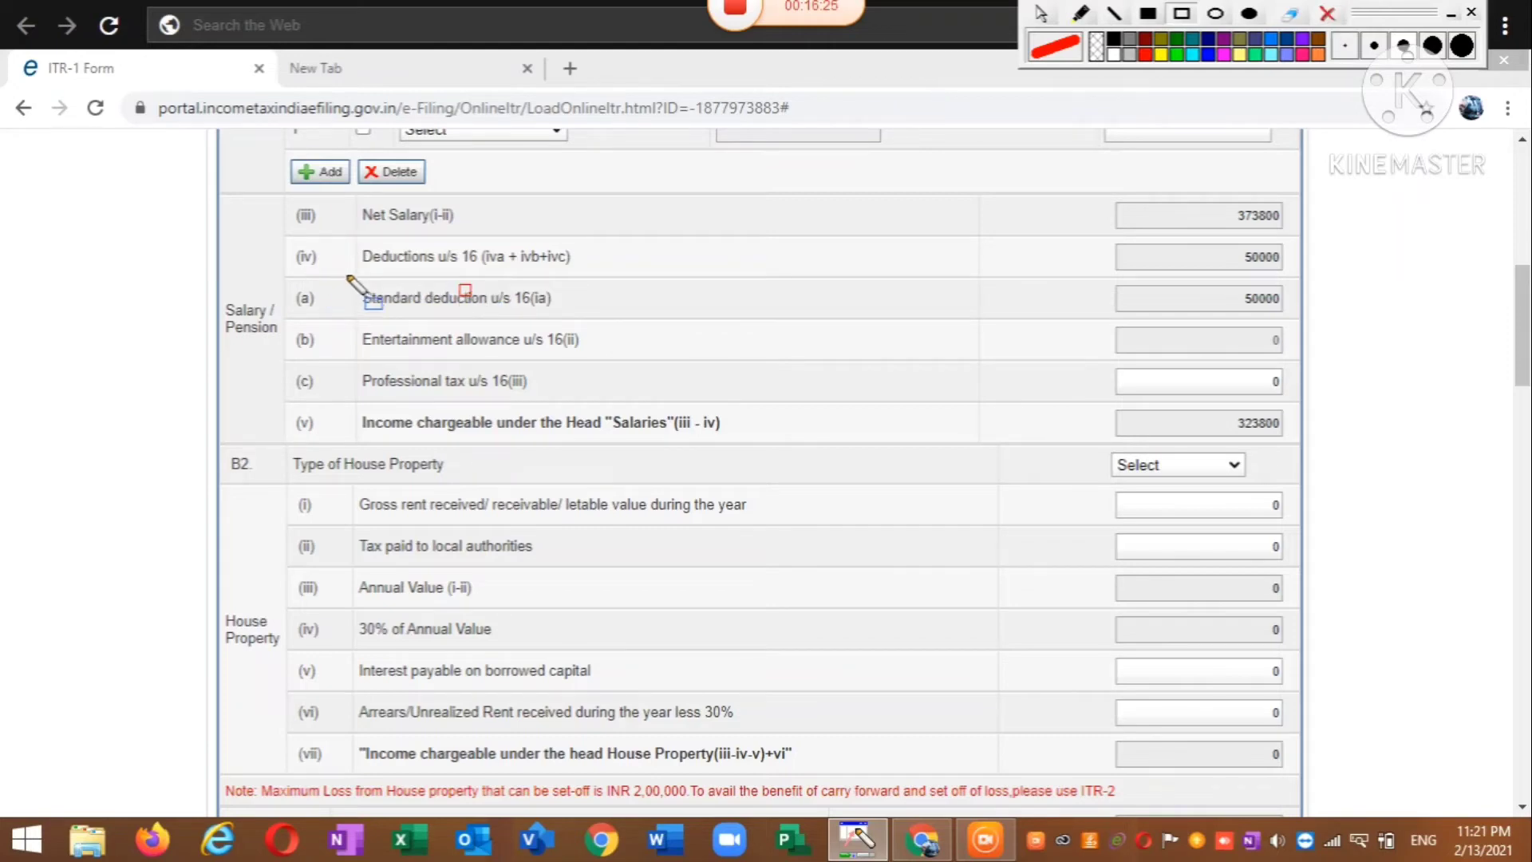
Outline the Standard deduction u/s 16(ia) label again together with its amount using red rectangles and erase them.
{"action": "mouse_move", "coordinate": [342, 266]}
{"action": "left_mouse_down"}
{"action": "mouse_move", "coordinate": [389, 374]}
{"action": "mouse_move", "coordinate": [520, 327]}
{"action": "mouse_move", "coordinate": [604, 328]}
{"action": "left_mouse_up"}
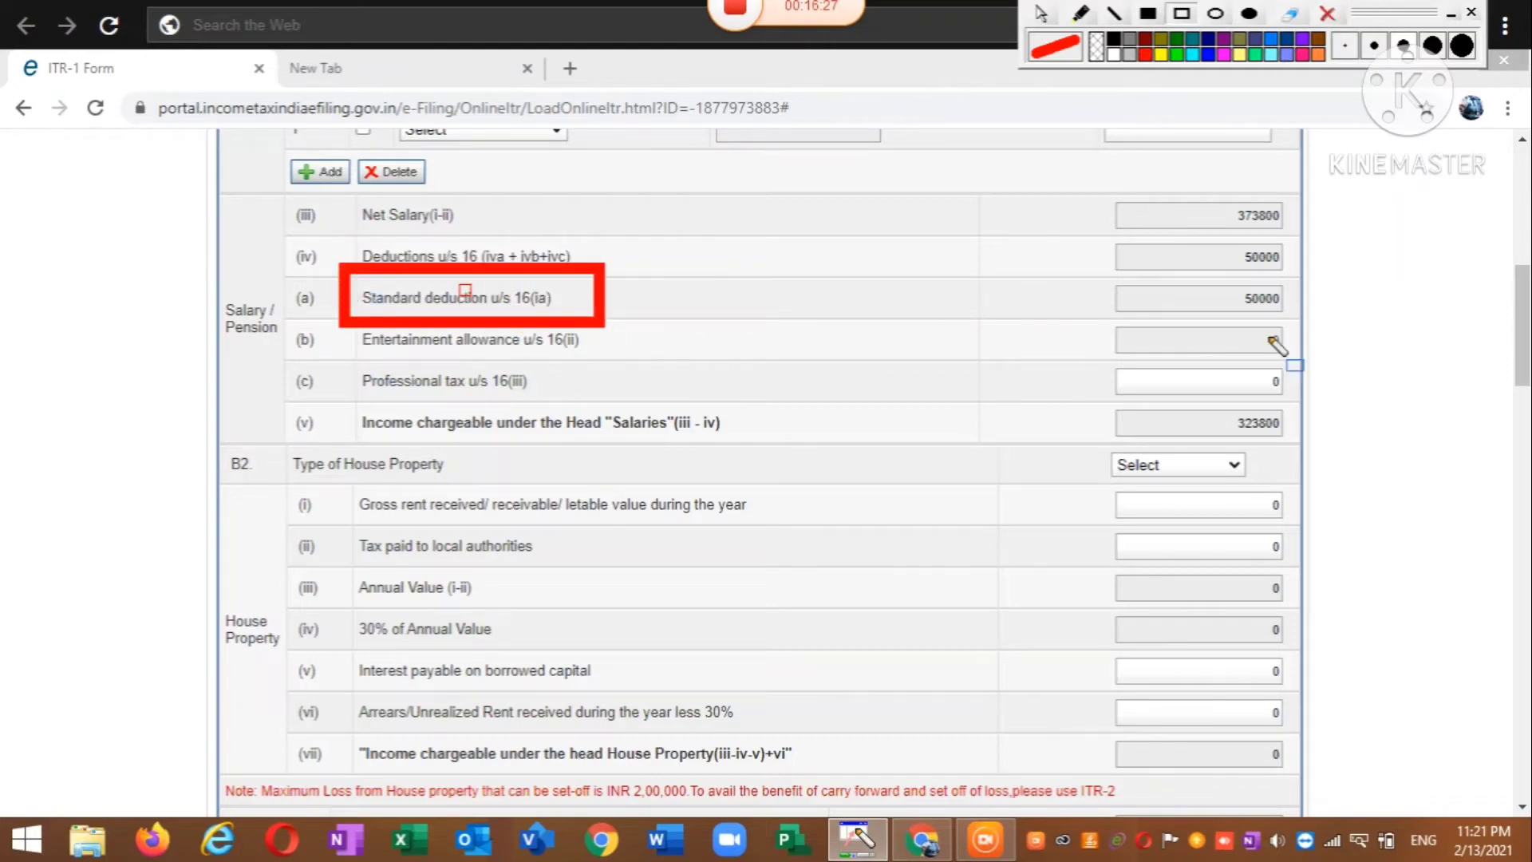
{"action": "mouse_move", "coordinate": [1195, 258]}
{"action": "left_mouse_down"}
{"action": "mouse_move", "coordinate": [1231, 331]}
{"action": "mouse_move", "coordinate": [1316, 323]}
{"action": "left_mouse_up"}
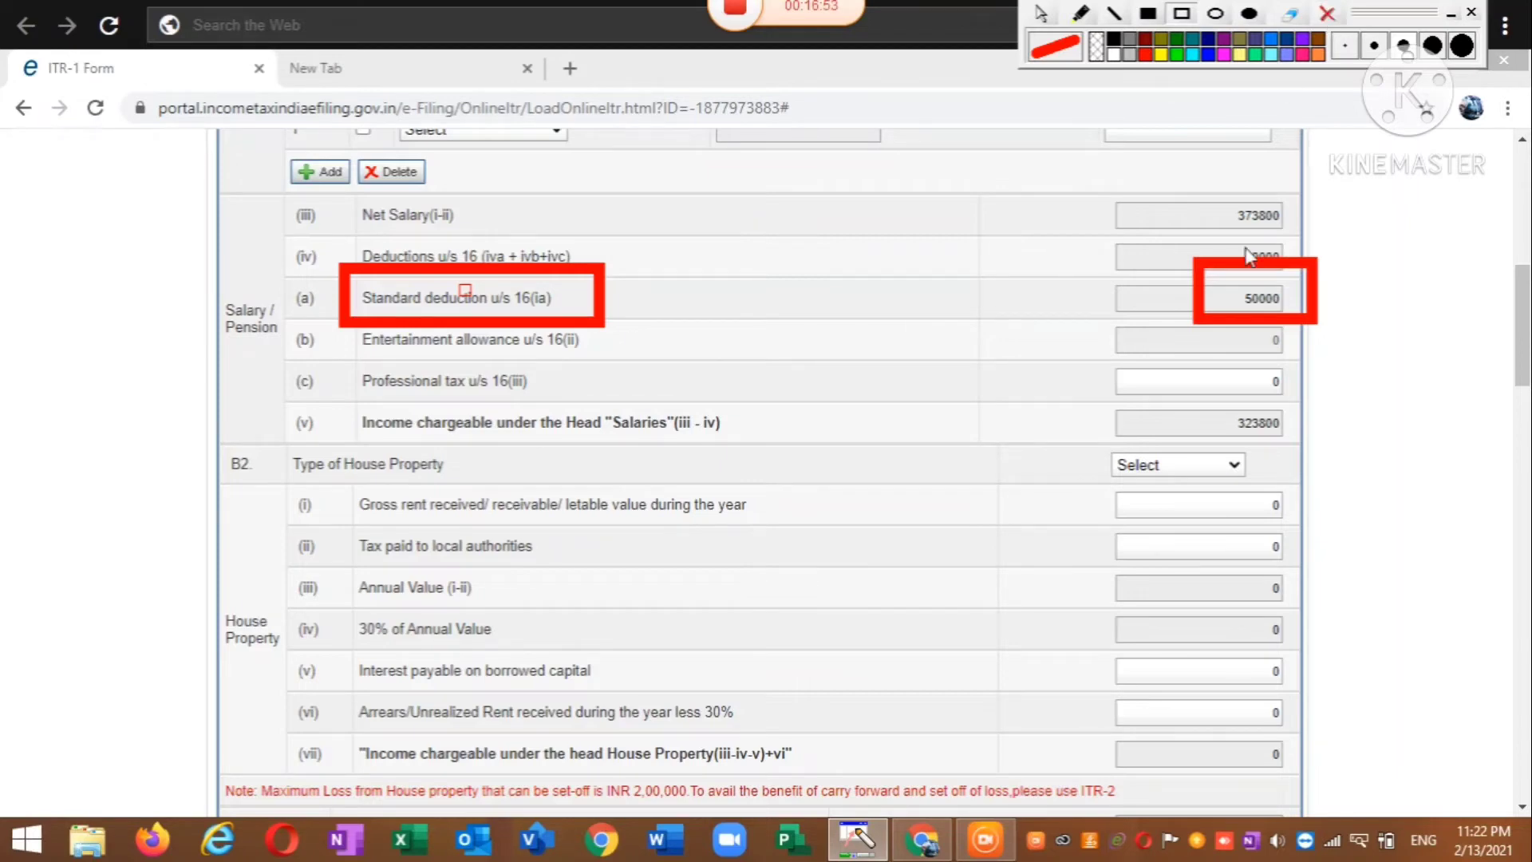
{"action": "right_click", "coordinate": [1304, 261]}
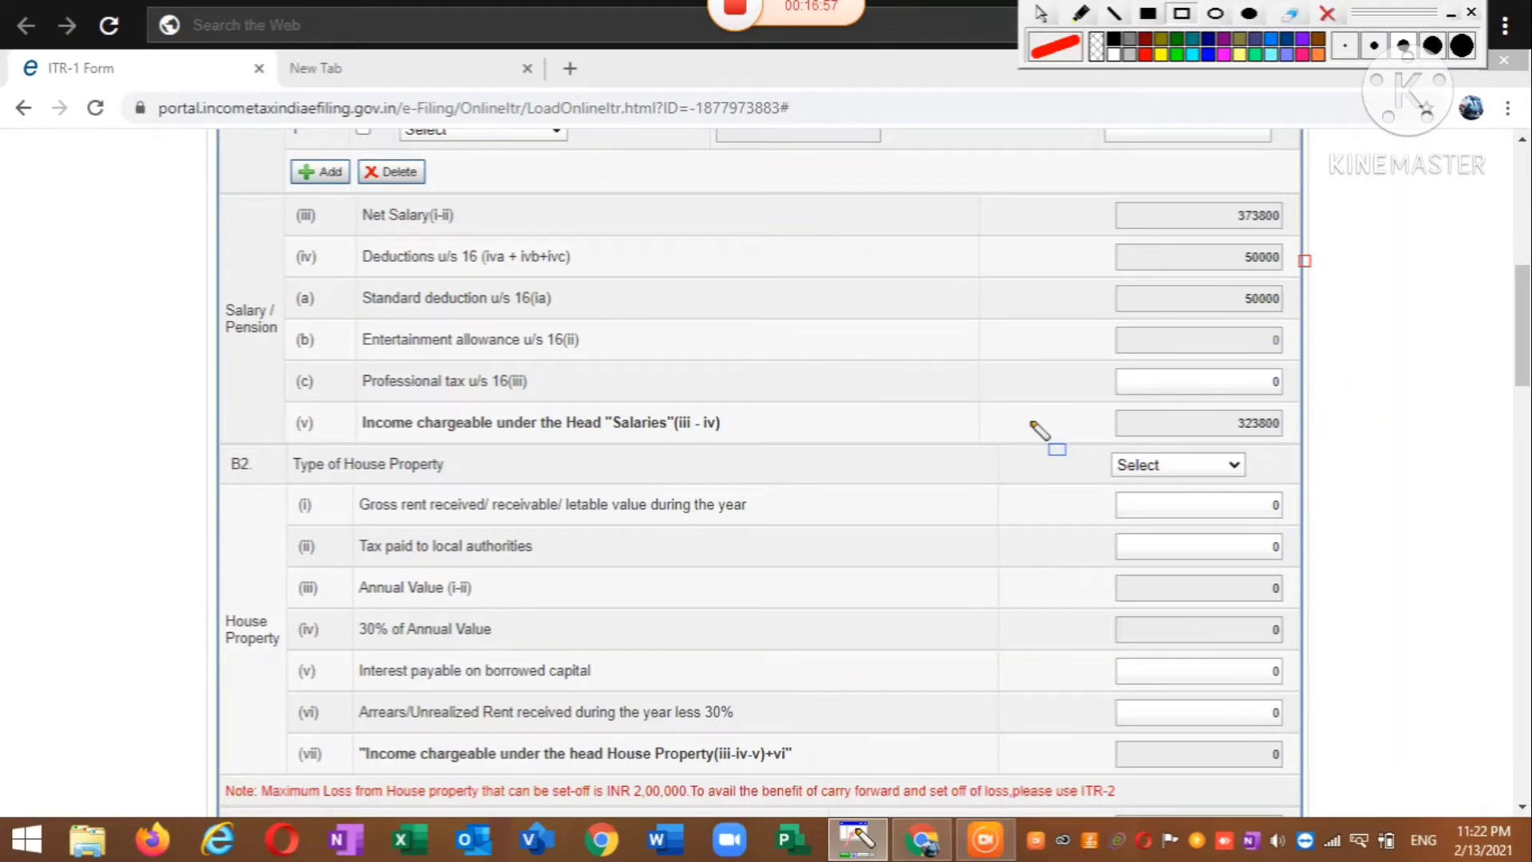
Outline the Income chargeable under the Head "Salaries" label and its amount with red rectangles and erase both.
{"action": "mouse_move", "coordinate": [346, 394]}
{"action": "left_mouse_down"}
{"action": "mouse_move", "coordinate": [358, 441]}
{"action": "mouse_move", "coordinate": [764, 447]}
{"action": "left_mouse_up"}
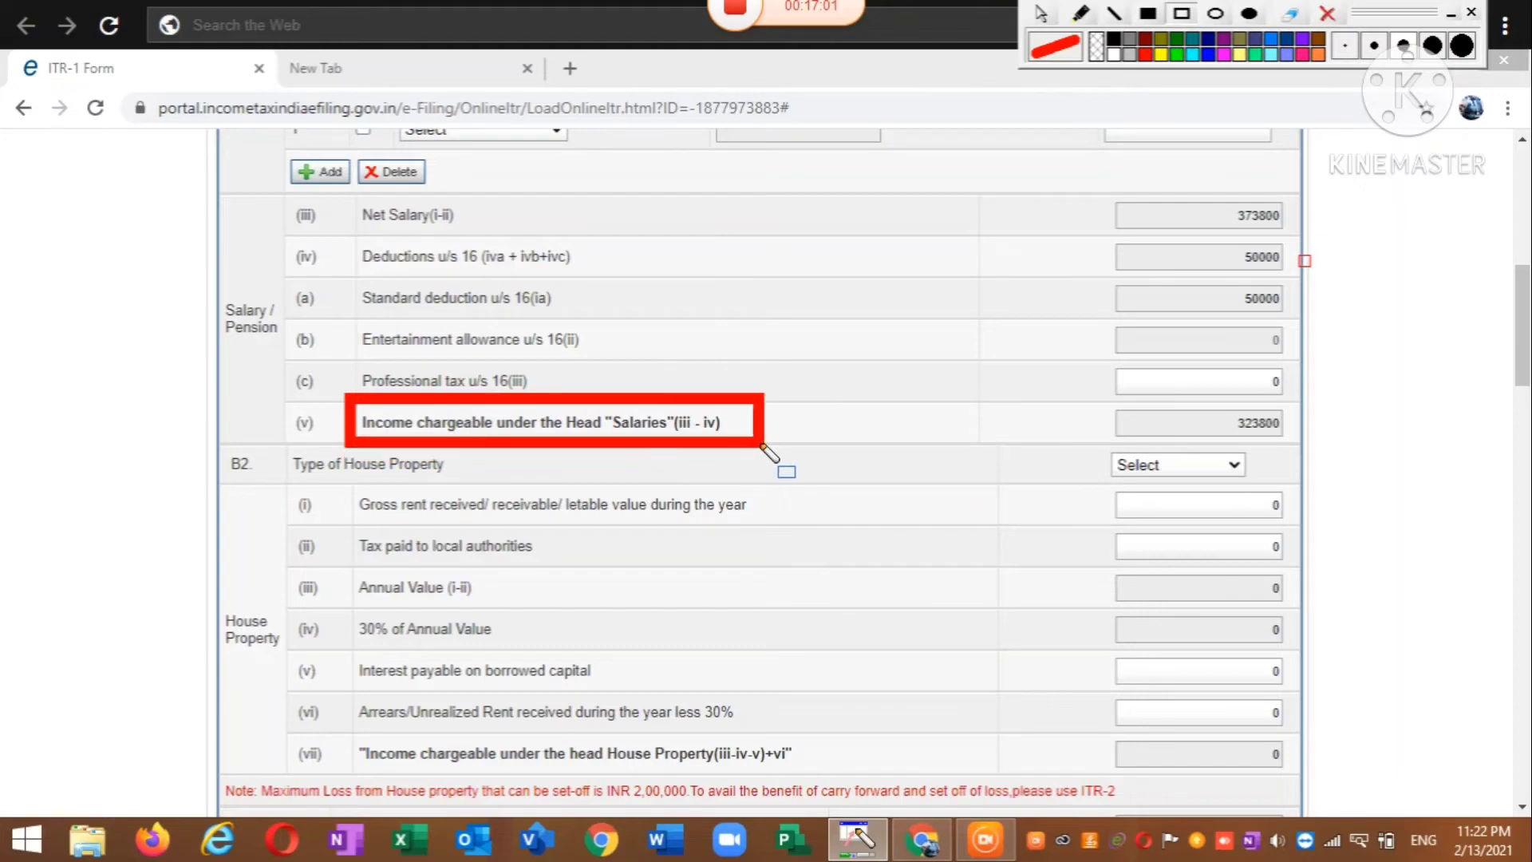
{"action": "mouse_move", "coordinate": [1149, 404]}
{"action": "left_mouse_down"}
{"action": "mouse_move", "coordinate": [1192, 463]}
{"action": "mouse_move", "coordinate": [1309, 471]}
{"action": "mouse_move", "coordinate": [1316, 448]}
{"action": "left_mouse_up"}
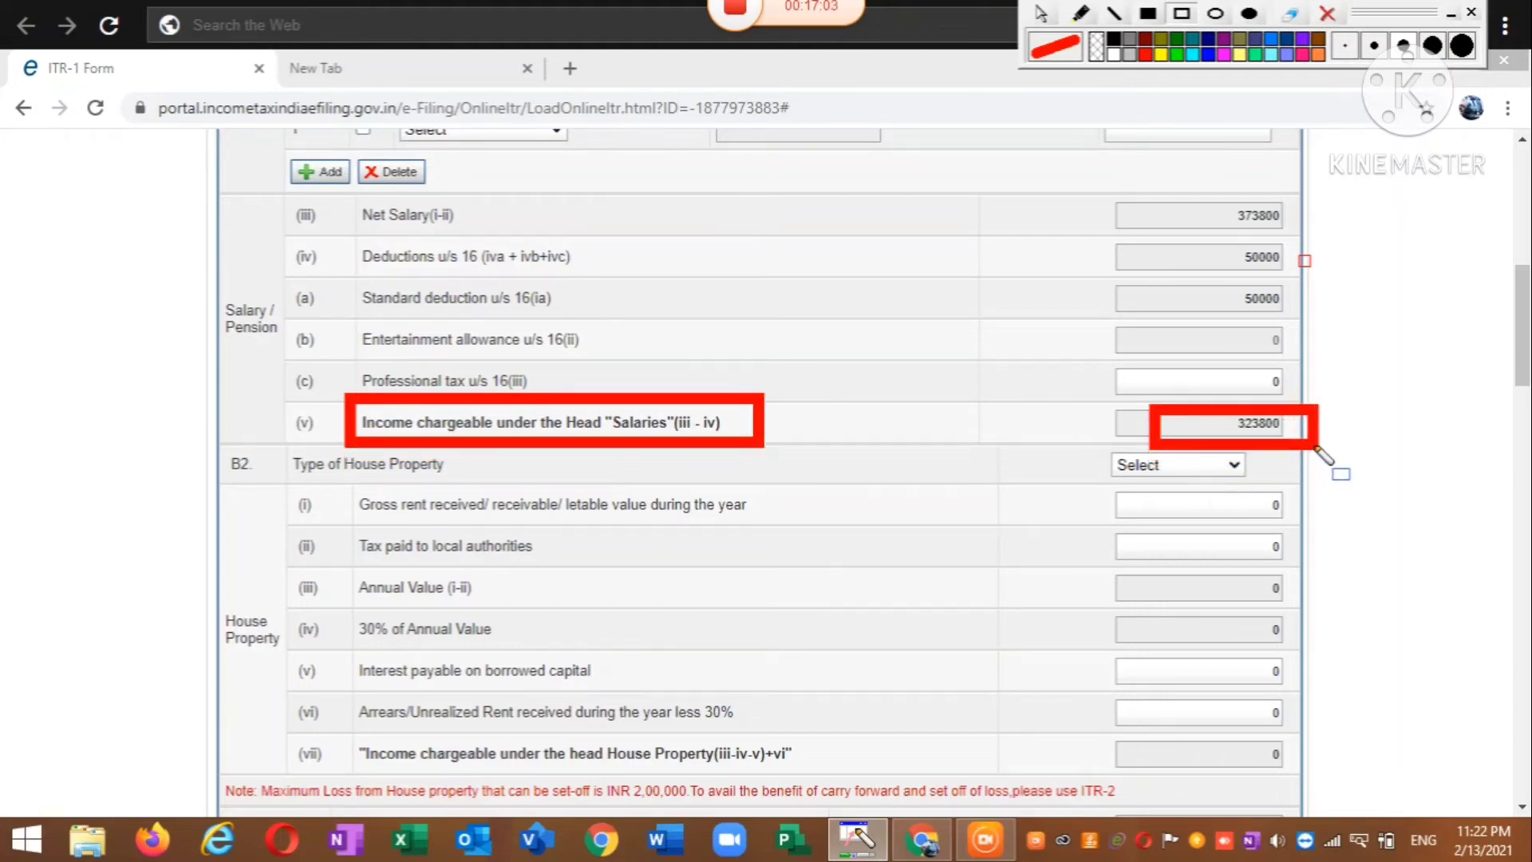
{"action": "left_click", "coordinate": [1330, 14]}
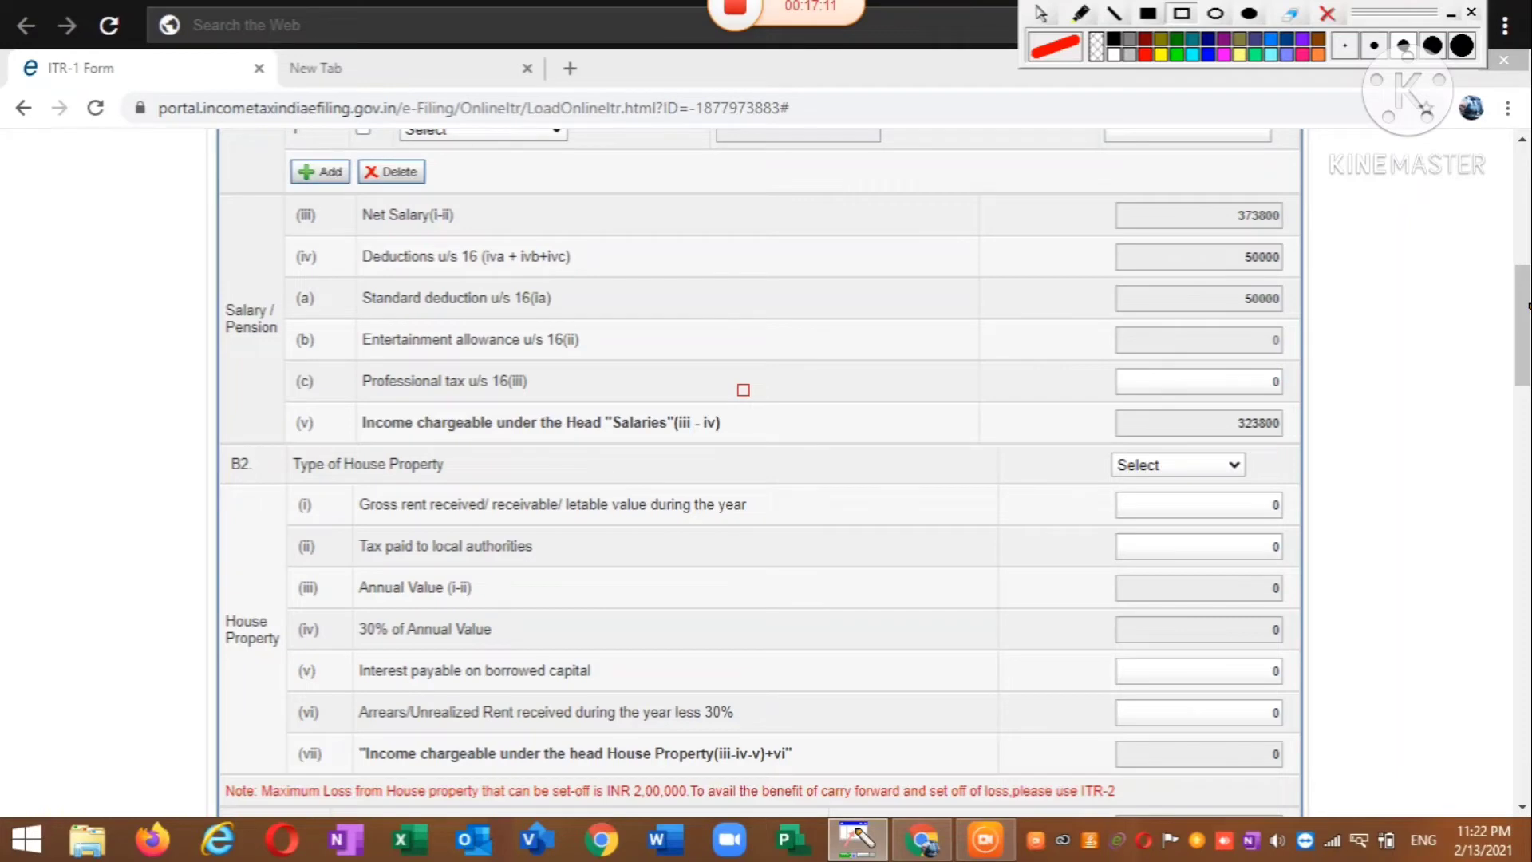
Outline the B2 Type of House Property heading with a red rectangle and erase all the drawn markings.
{"action": "left_click_drag", "start_coordinate": [1525, 300], "coordinate": [1531, 332]}
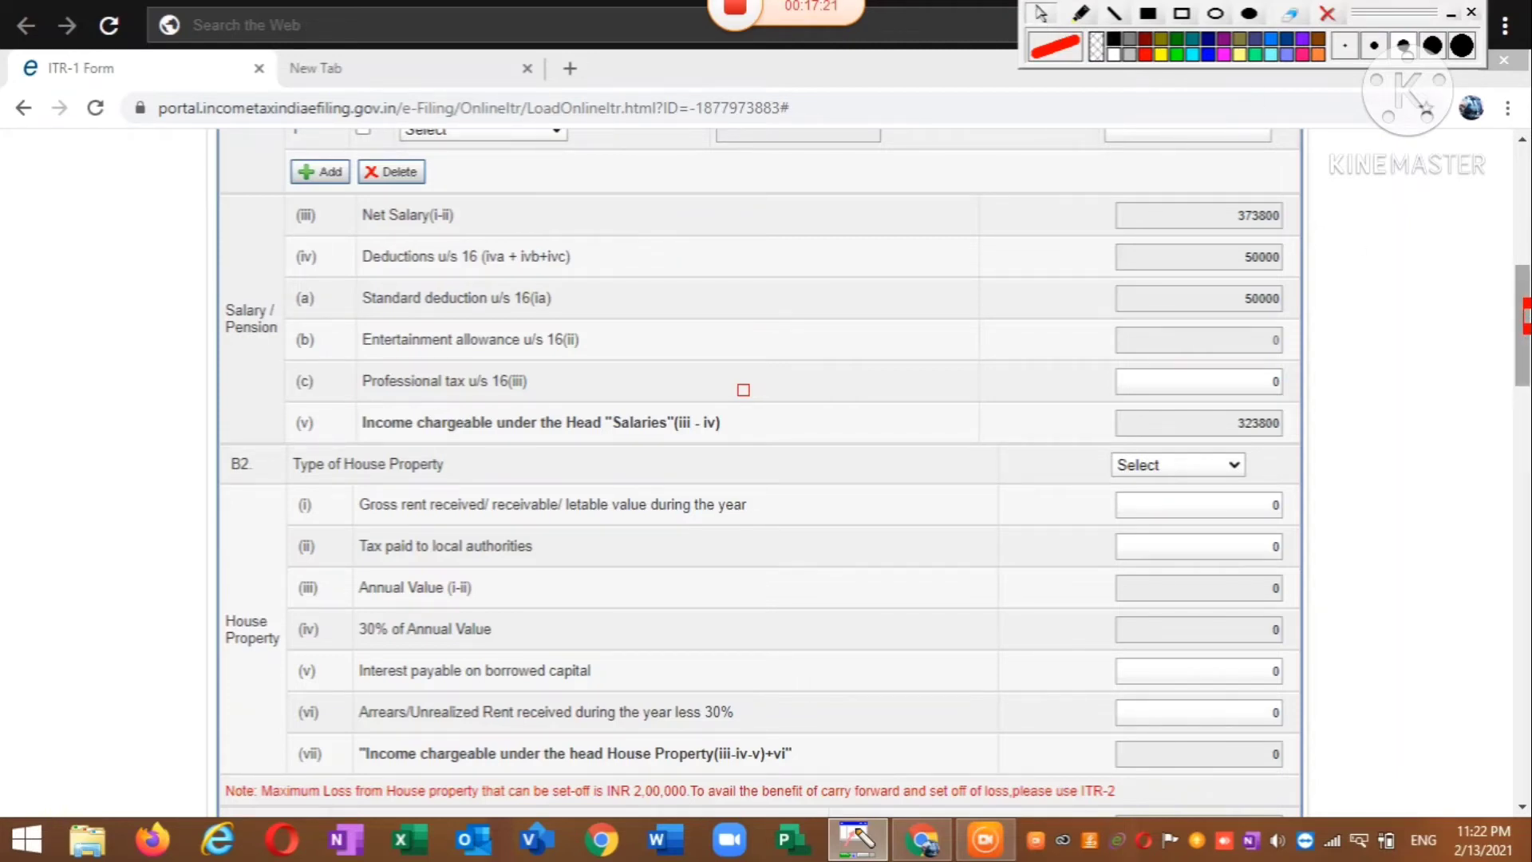
{"action": "scroll", "coordinate": [744, 389], "scroll_direction": "down", "scroll_amount": 3}
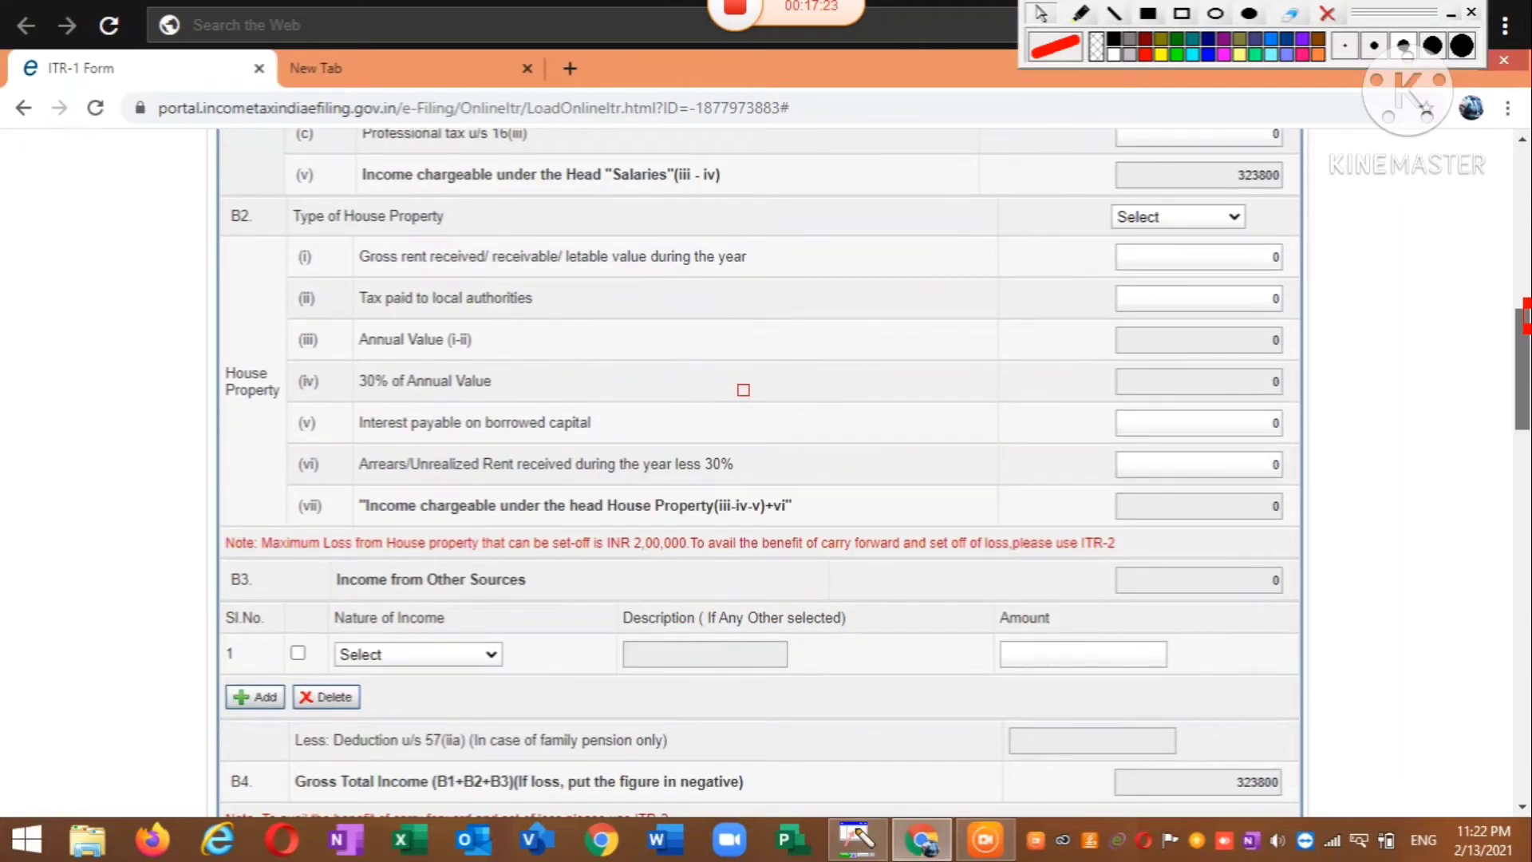
{"action": "scroll", "coordinate": [744, 389], "scroll_direction": "up", "scroll_amount": 1}
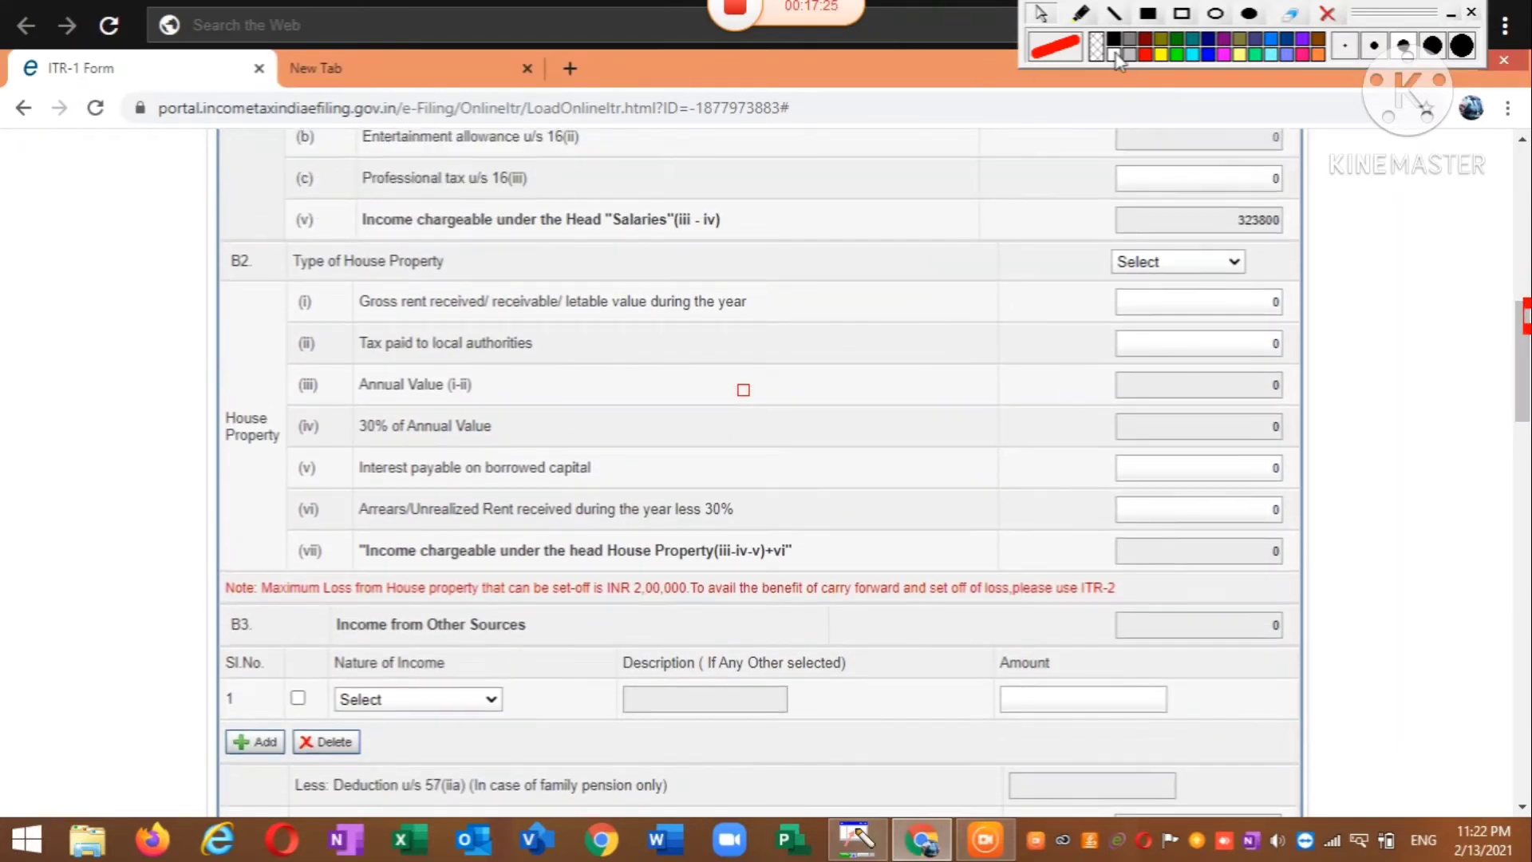
{"action": "left_click", "coordinate": [1181, 13]}
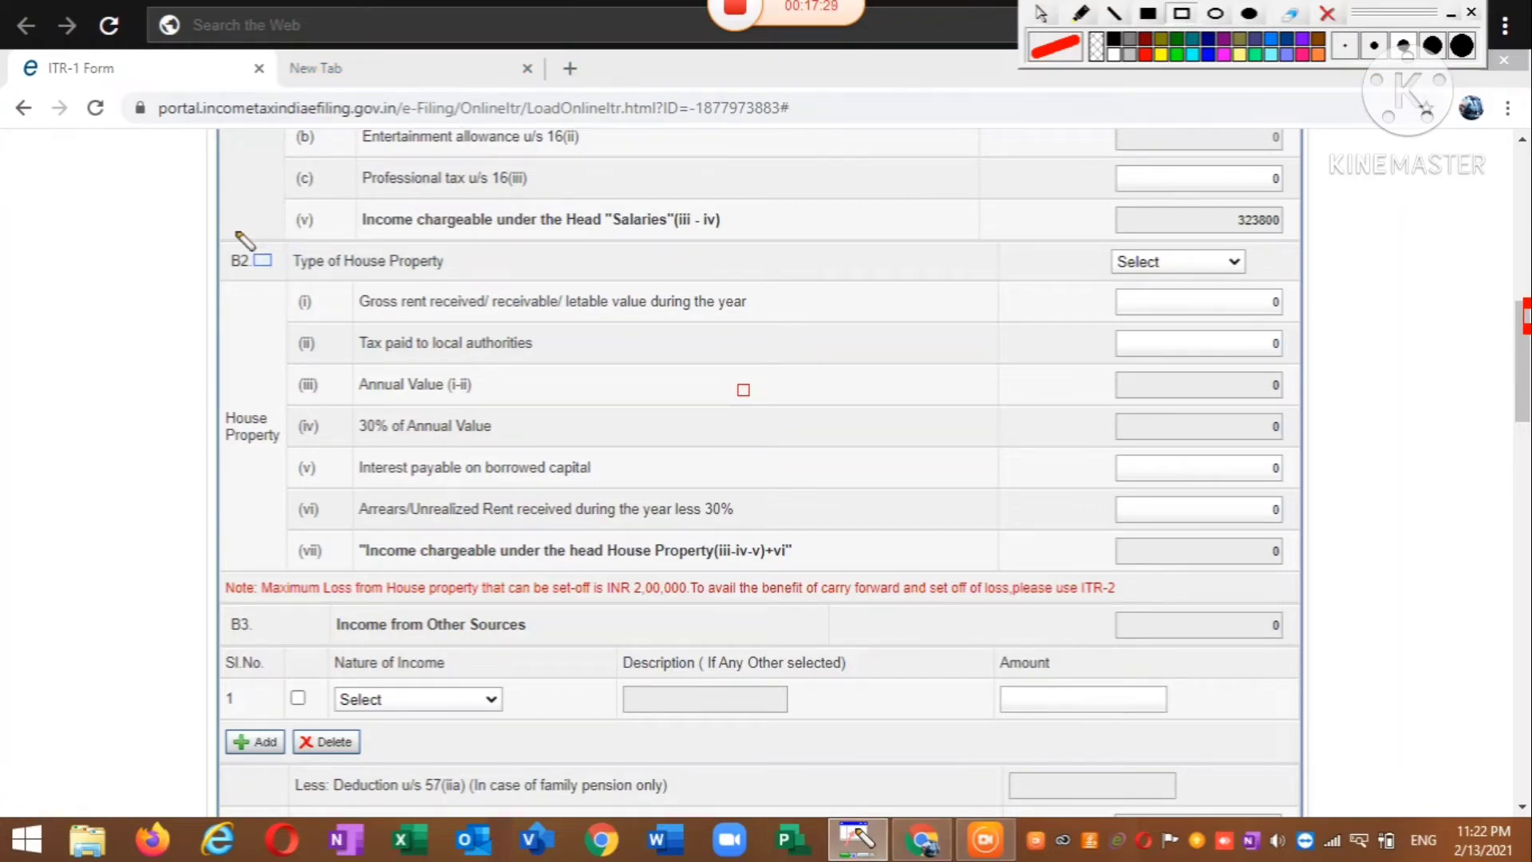
{"action": "mouse_move", "coordinate": [217, 225]}
{"action": "left_mouse_down"}
{"action": "mouse_move", "coordinate": [232, 308]}
{"action": "mouse_move", "coordinate": [465, 288]}
{"action": "left_mouse_up"}
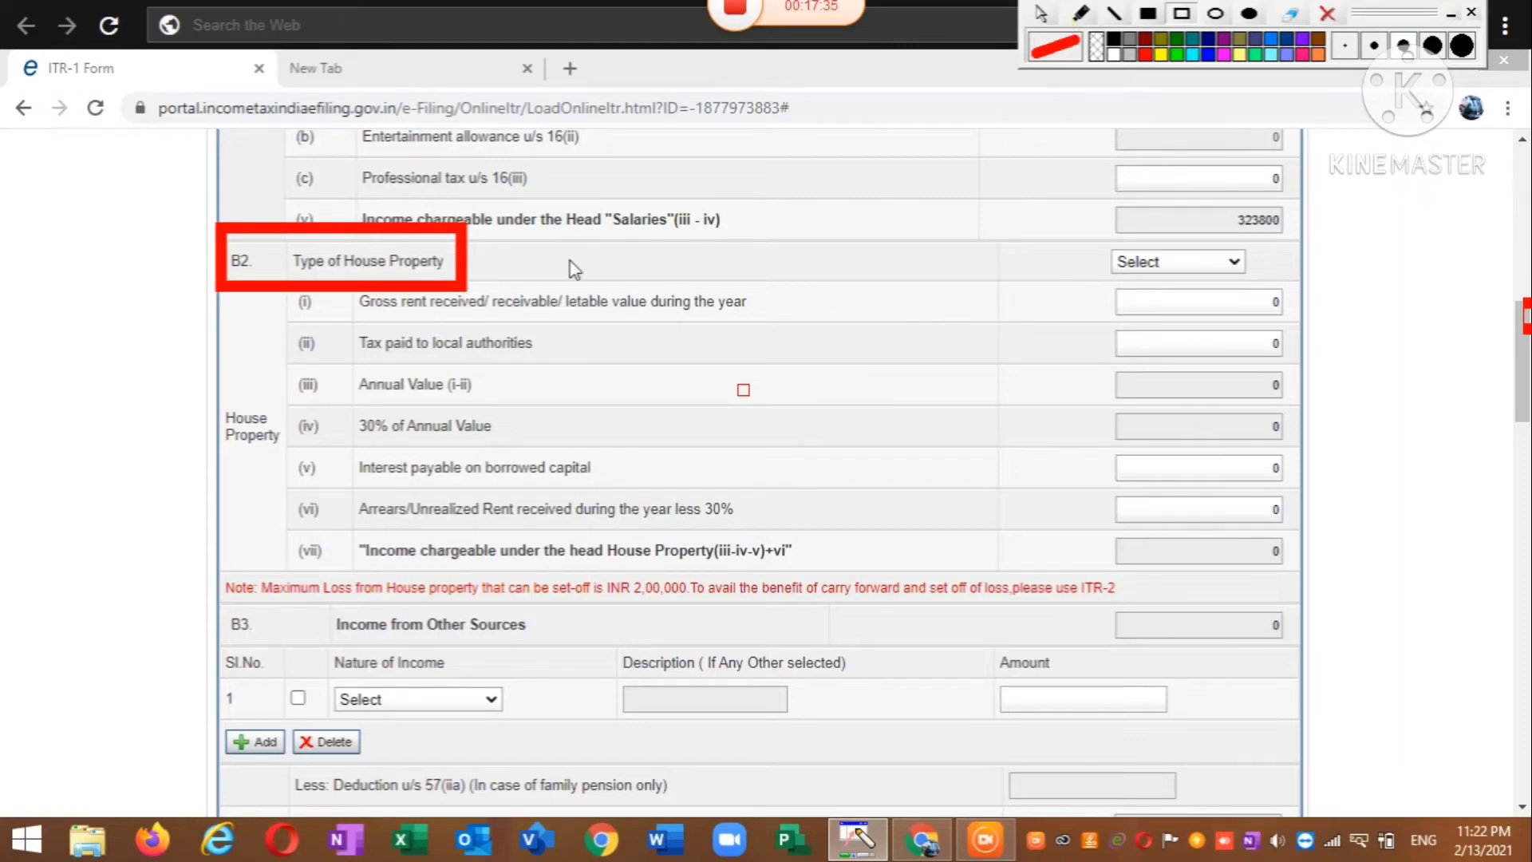
{"action": "right_click", "coordinate": [460, 261]}
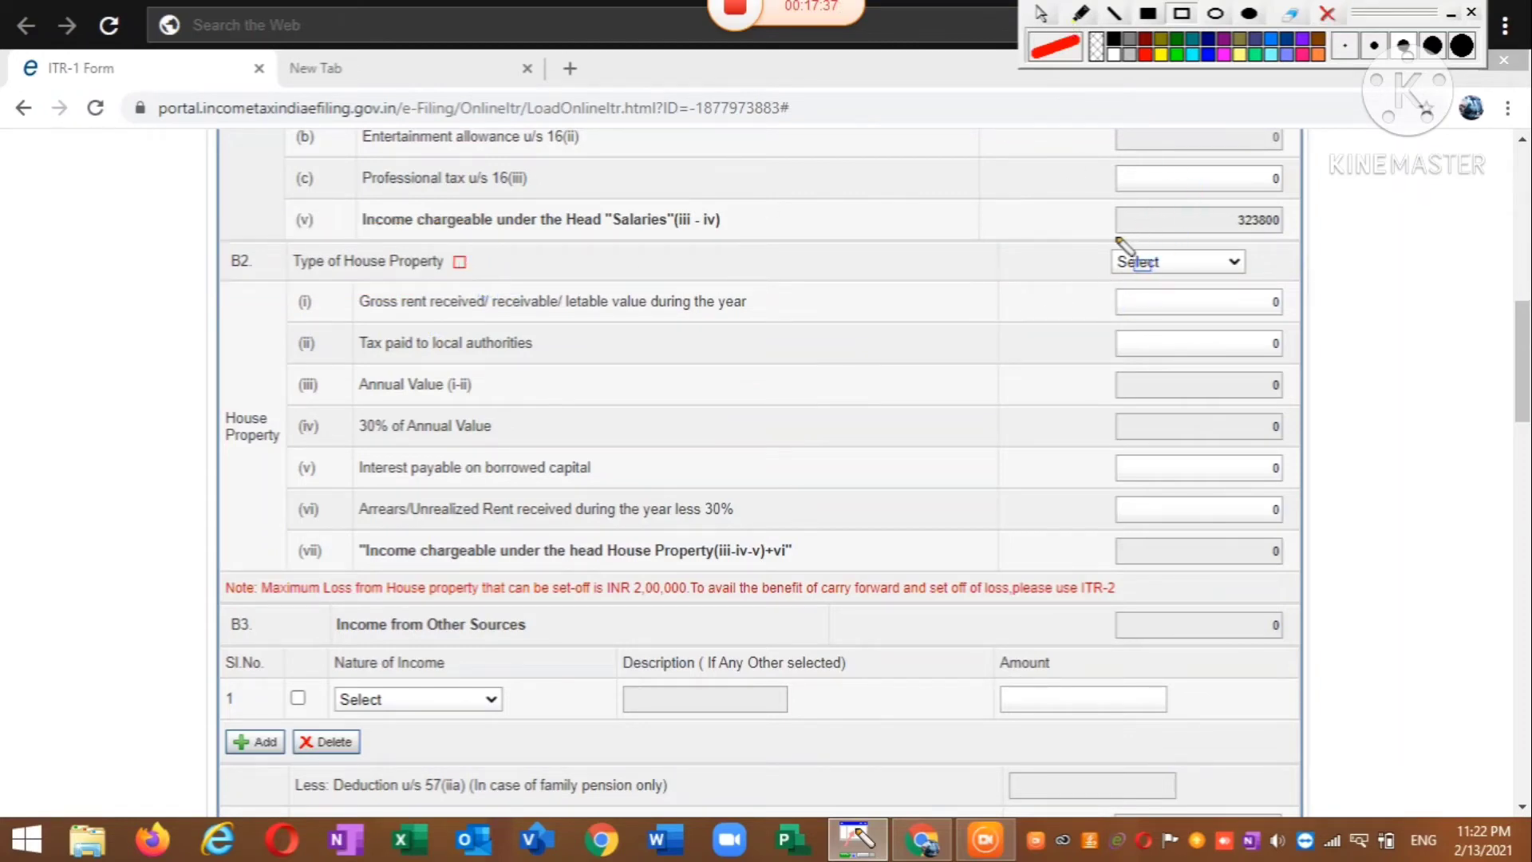
Set the type of house property to Self Occupied.
{"action": "left_click", "coordinate": [1041, 13]}
{"action": "left_click", "coordinate": [1196, 262]}
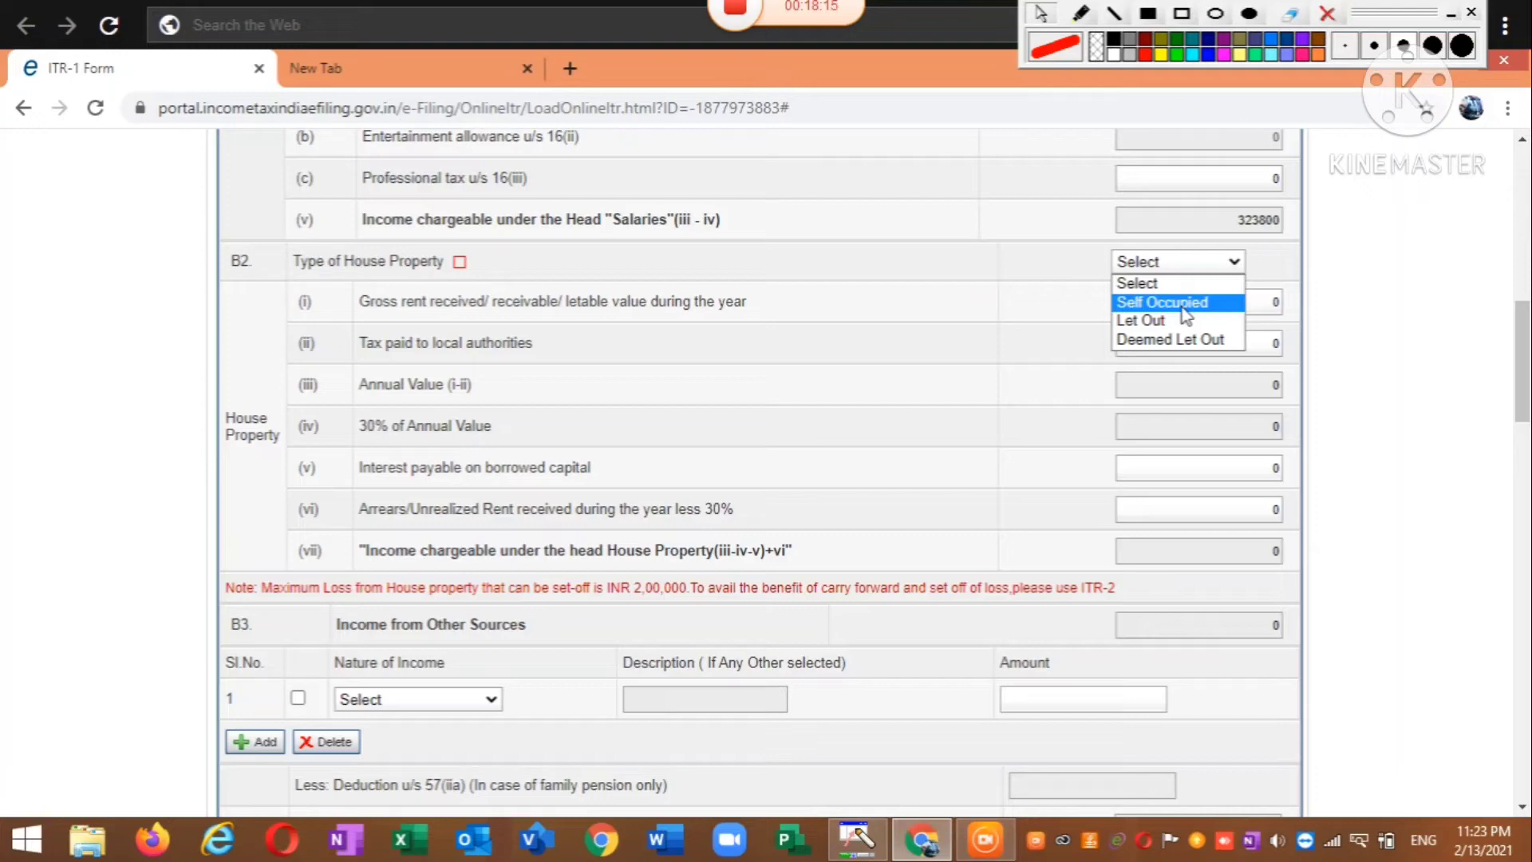
{"action": "left_click", "coordinate": [1181, 308]}
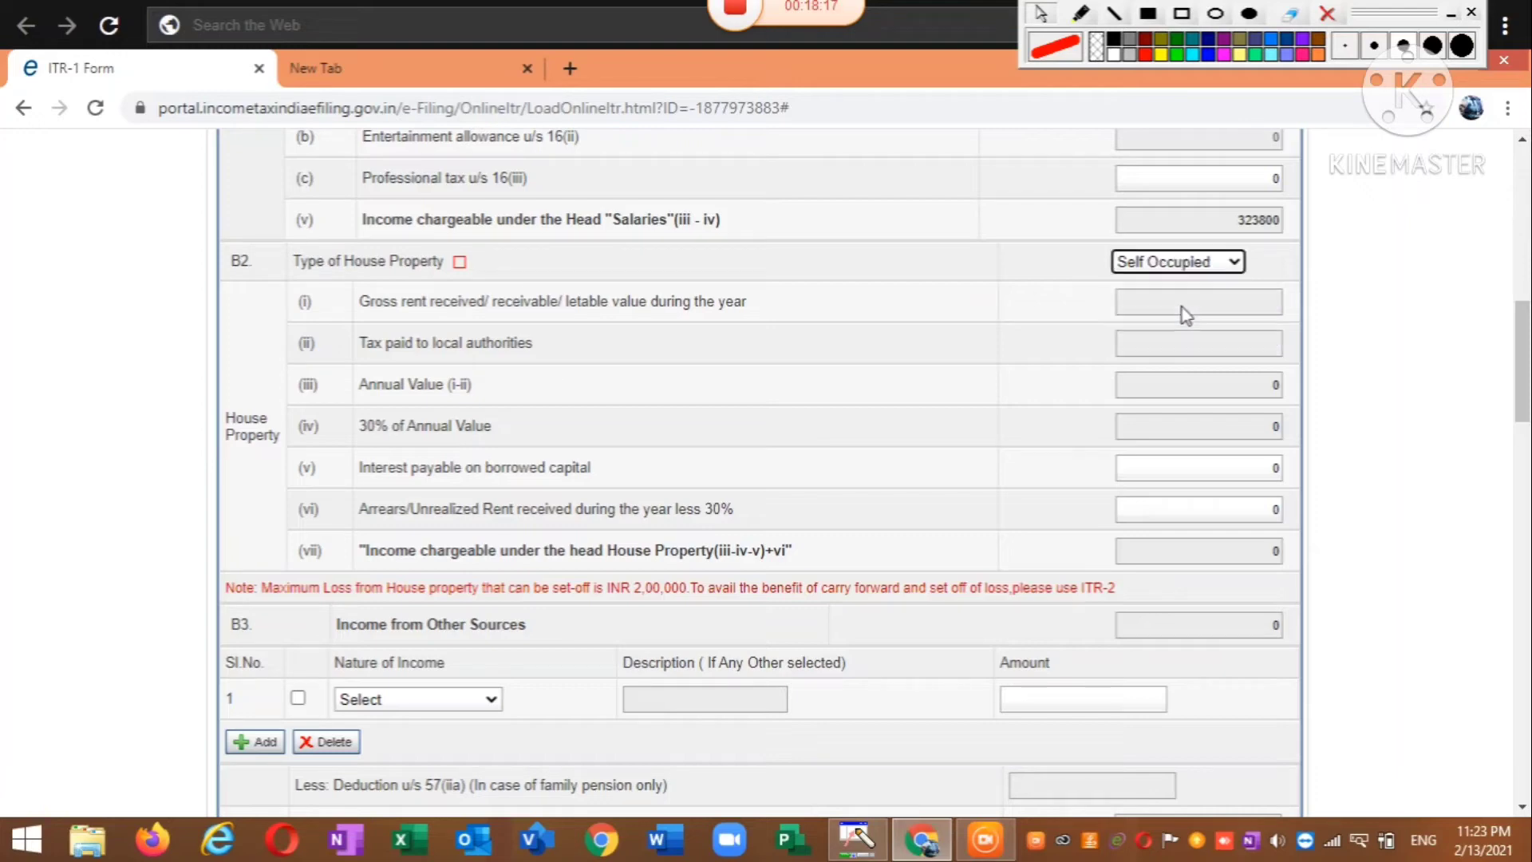
Enter 200000 as the interest payable on borrowed capital for the house property.
{"action": "left_click", "coordinate": [1169, 471]}
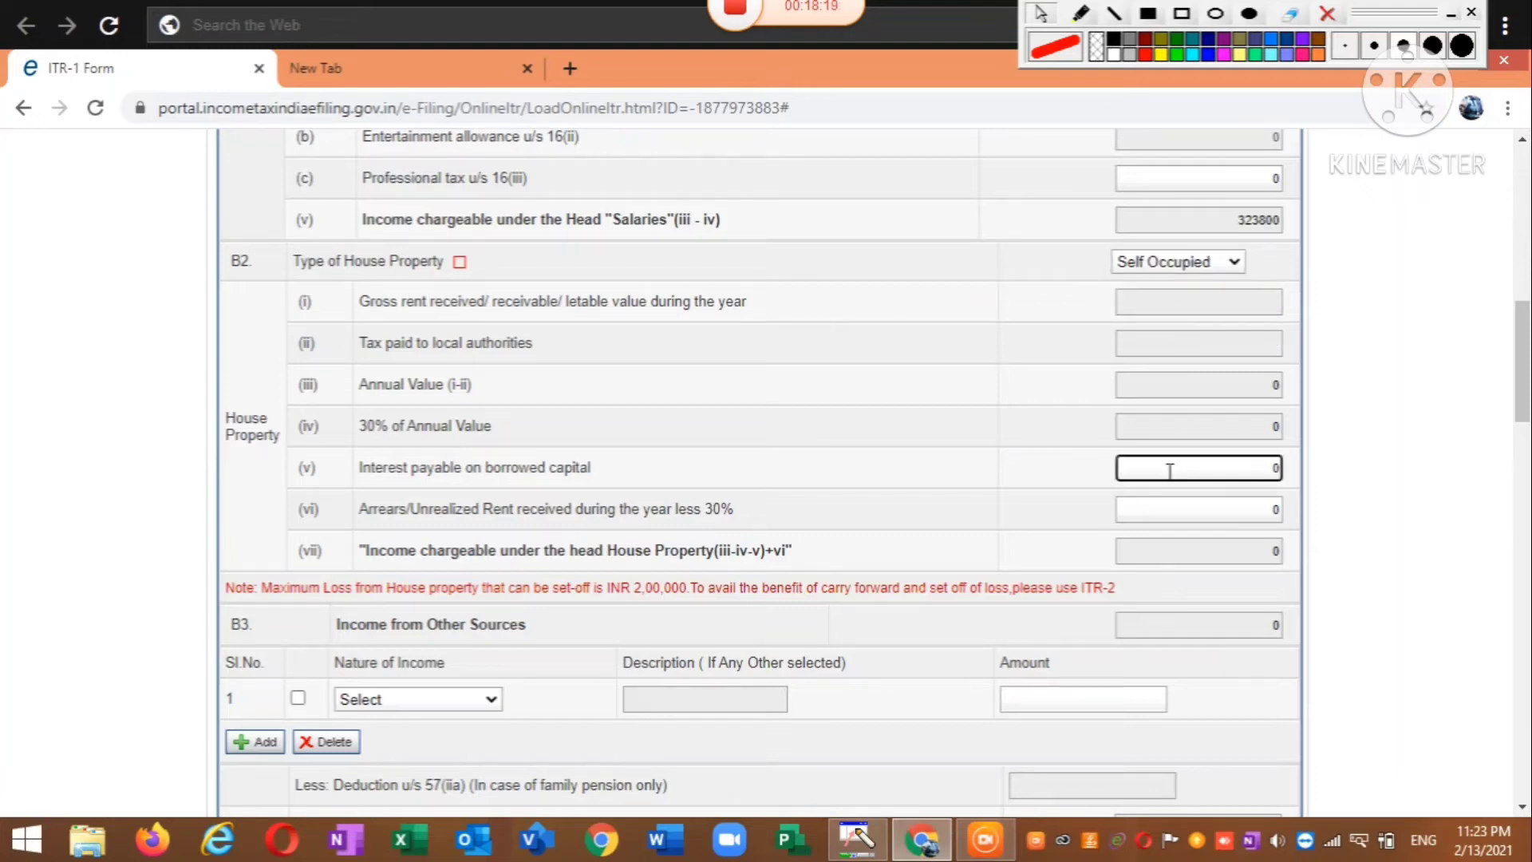
{"action": "type", "text": "200000"}
{"action": "left_click", "coordinate": [1229, 467]}
Outline the note about the maximum house property loss set-off with a red rectangle and erase it.
{"action": "left_click", "coordinate": [1181, 14]}
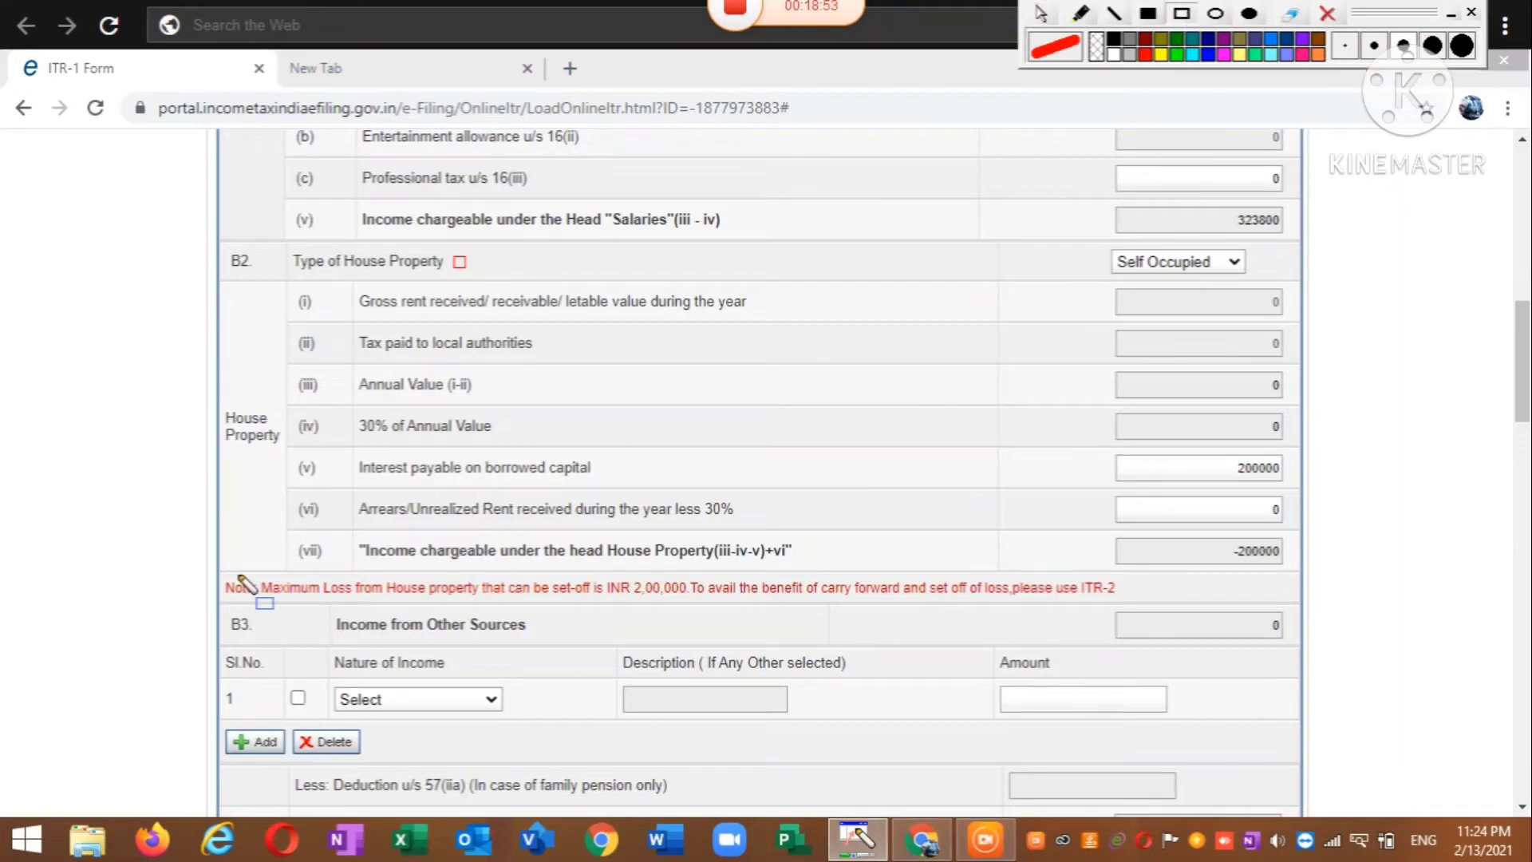
{"action": "mouse_move", "coordinate": [211, 541]}
{"action": "left_mouse_down"}
{"action": "mouse_move", "coordinate": [239, 615]}
{"action": "mouse_move", "coordinate": [1138, 621]}
{"action": "left_mouse_up"}
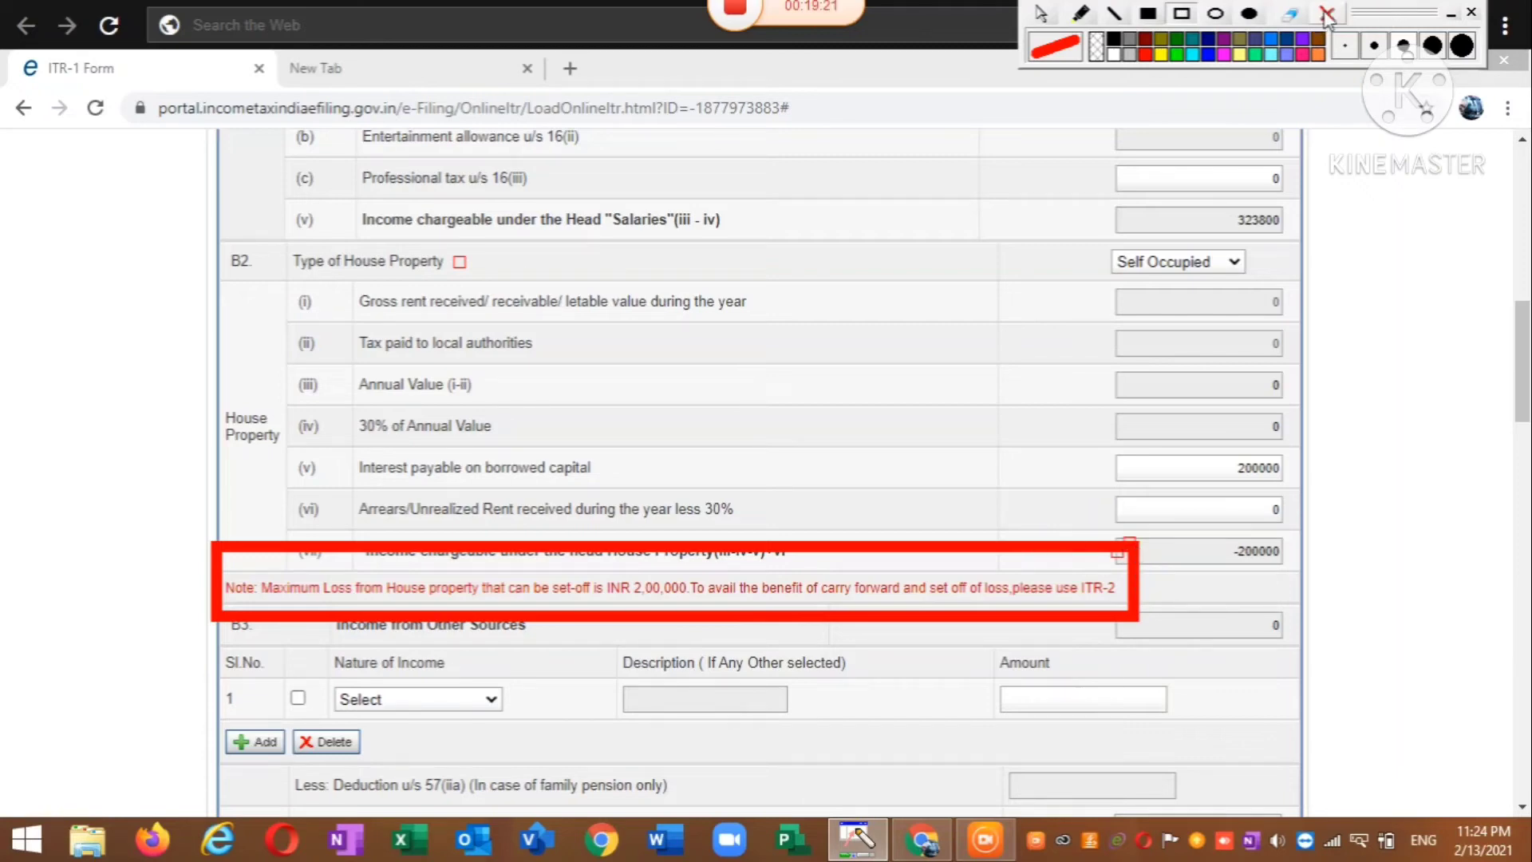
{"action": "left_click", "coordinate": [981, 548]}
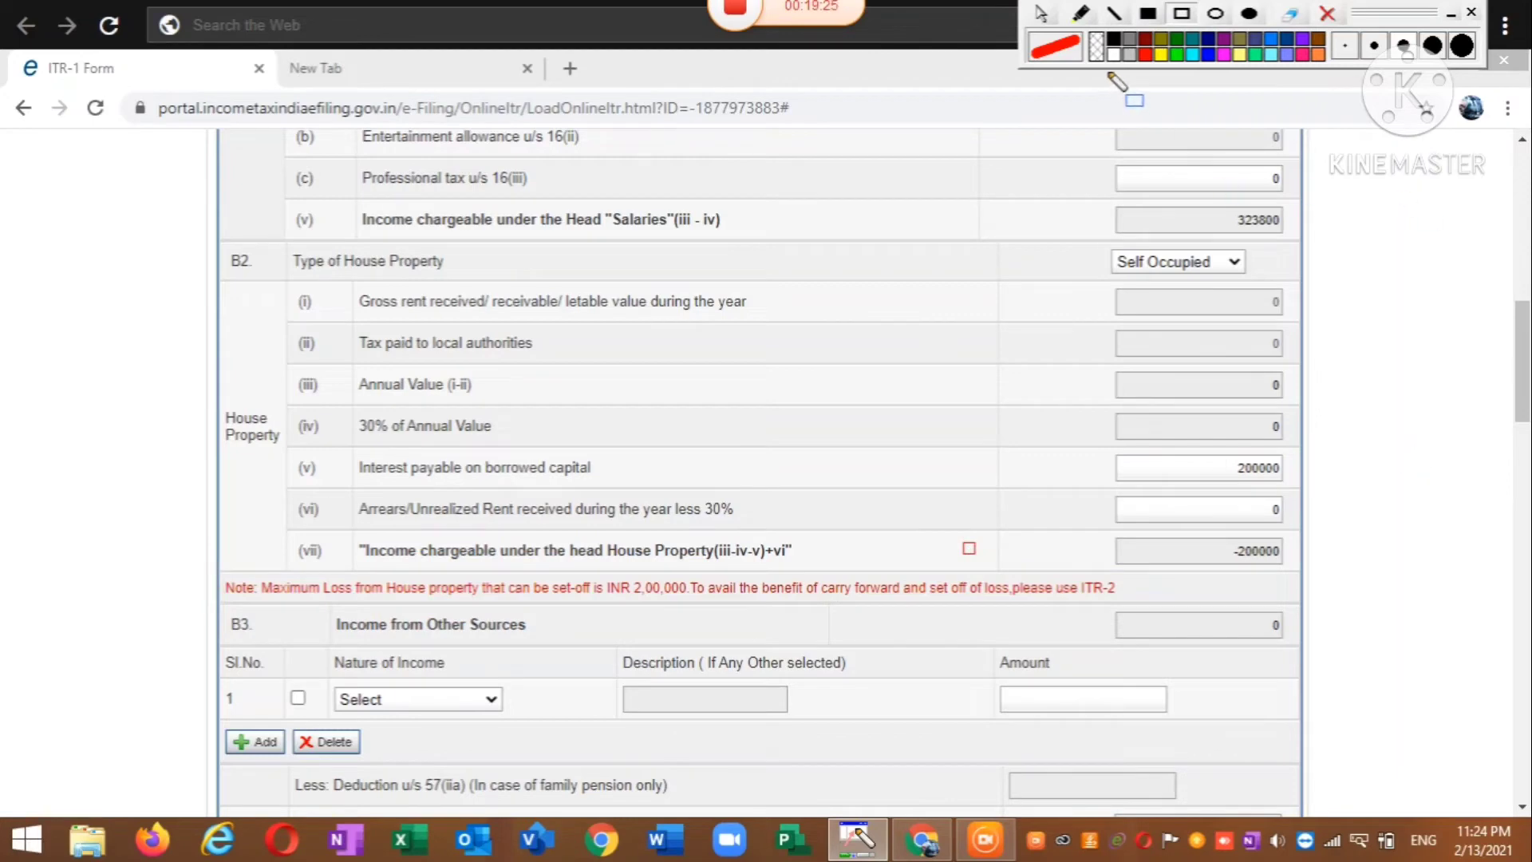
Clear the amount of interest payable on borrowed capital in the house property section.
{"action": "left_click", "coordinate": [1040, 13]}
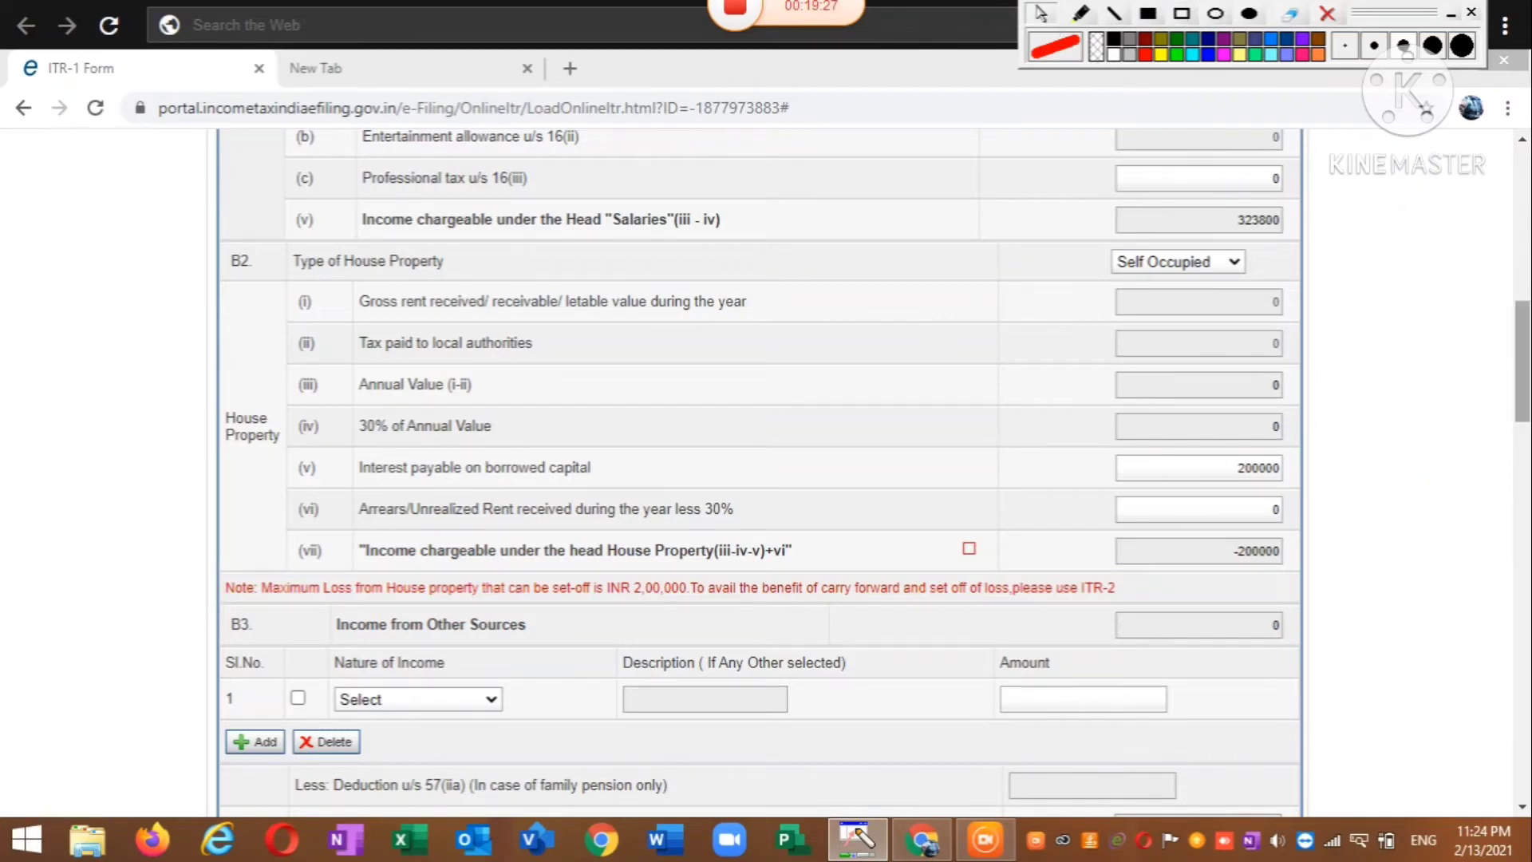
{"action": "left_click", "coordinate": [1225, 463]}
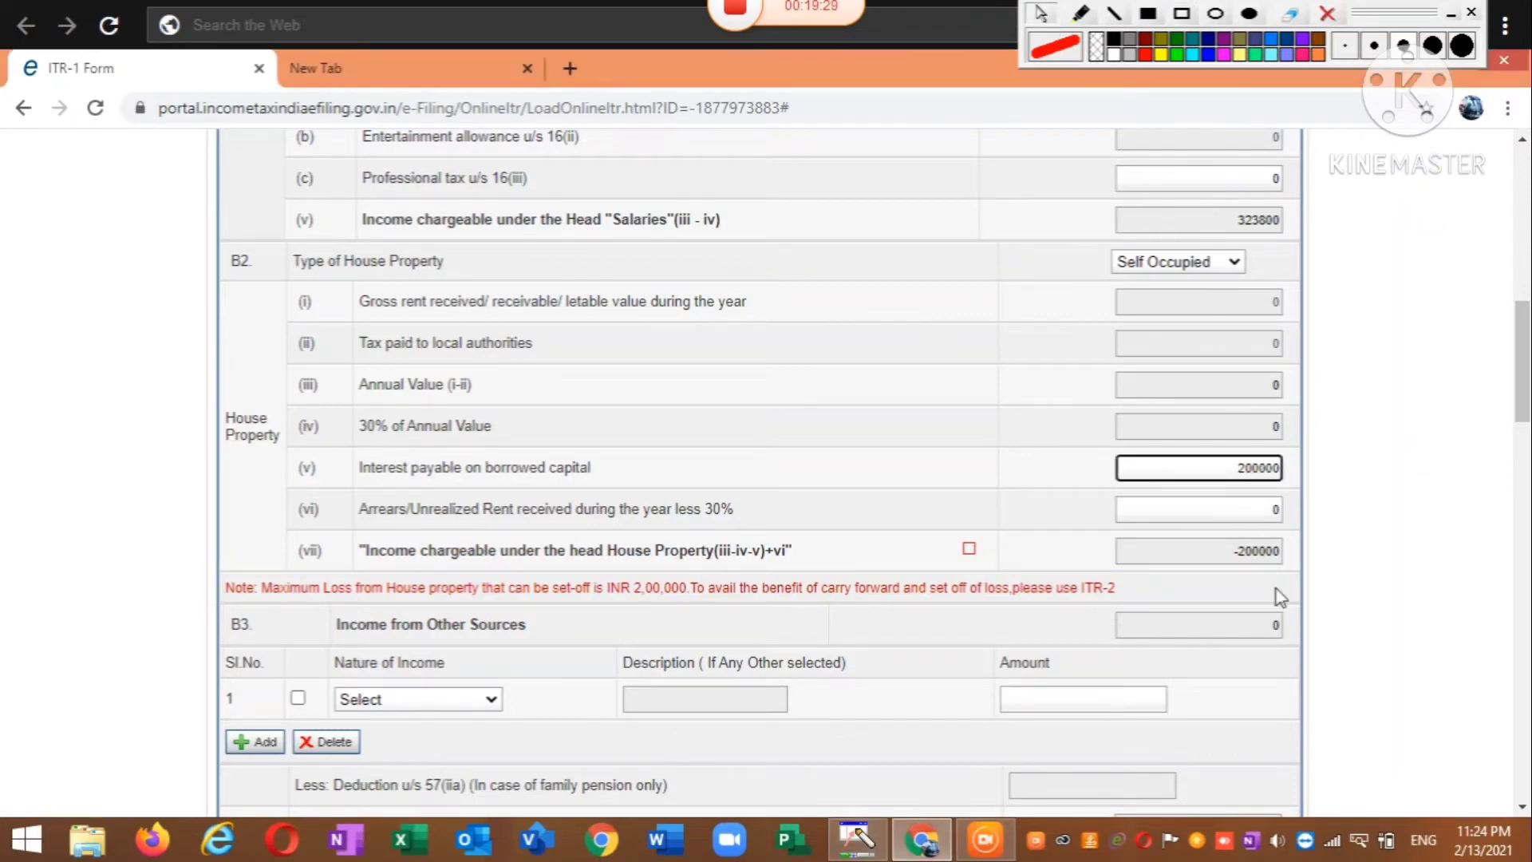
{"action": "key", "text": "Delete"}
{"action": "key", "text": "Delete"}
{"action": "key", "text": "Delete"}
{"action": "key", "text": "Delete"}
{"action": "key", "text": "Delete"}
{"action": "key", "text": "Delete"}
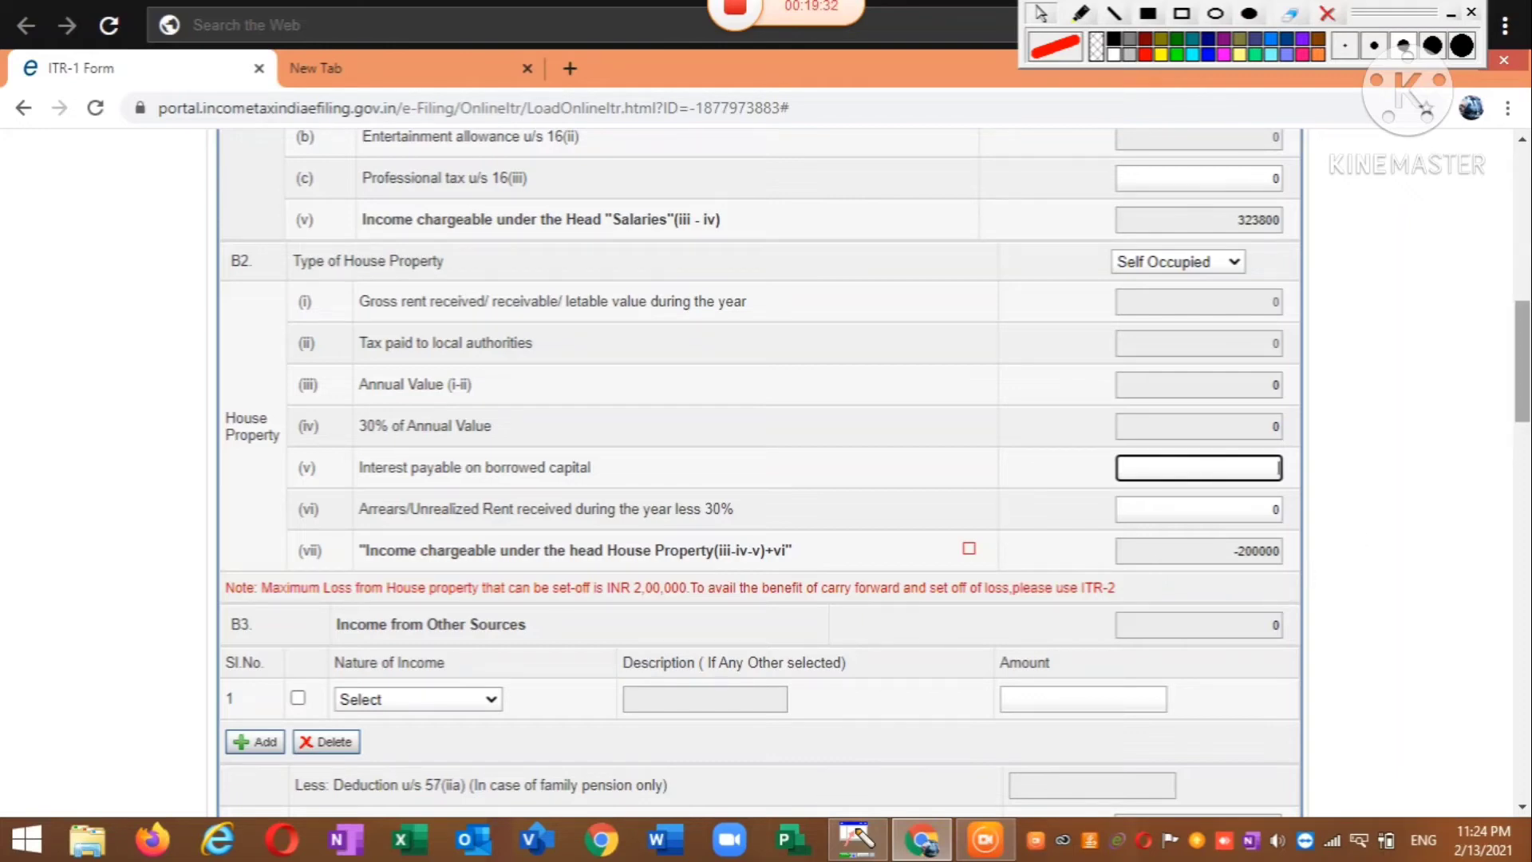
View the Nature of Income options under Income from Other Sources and outline the field with a red rectangle.
{"action": "scroll", "coordinate": [1217, 341], "scroll_direction": "down", "scroll_amount": 5}
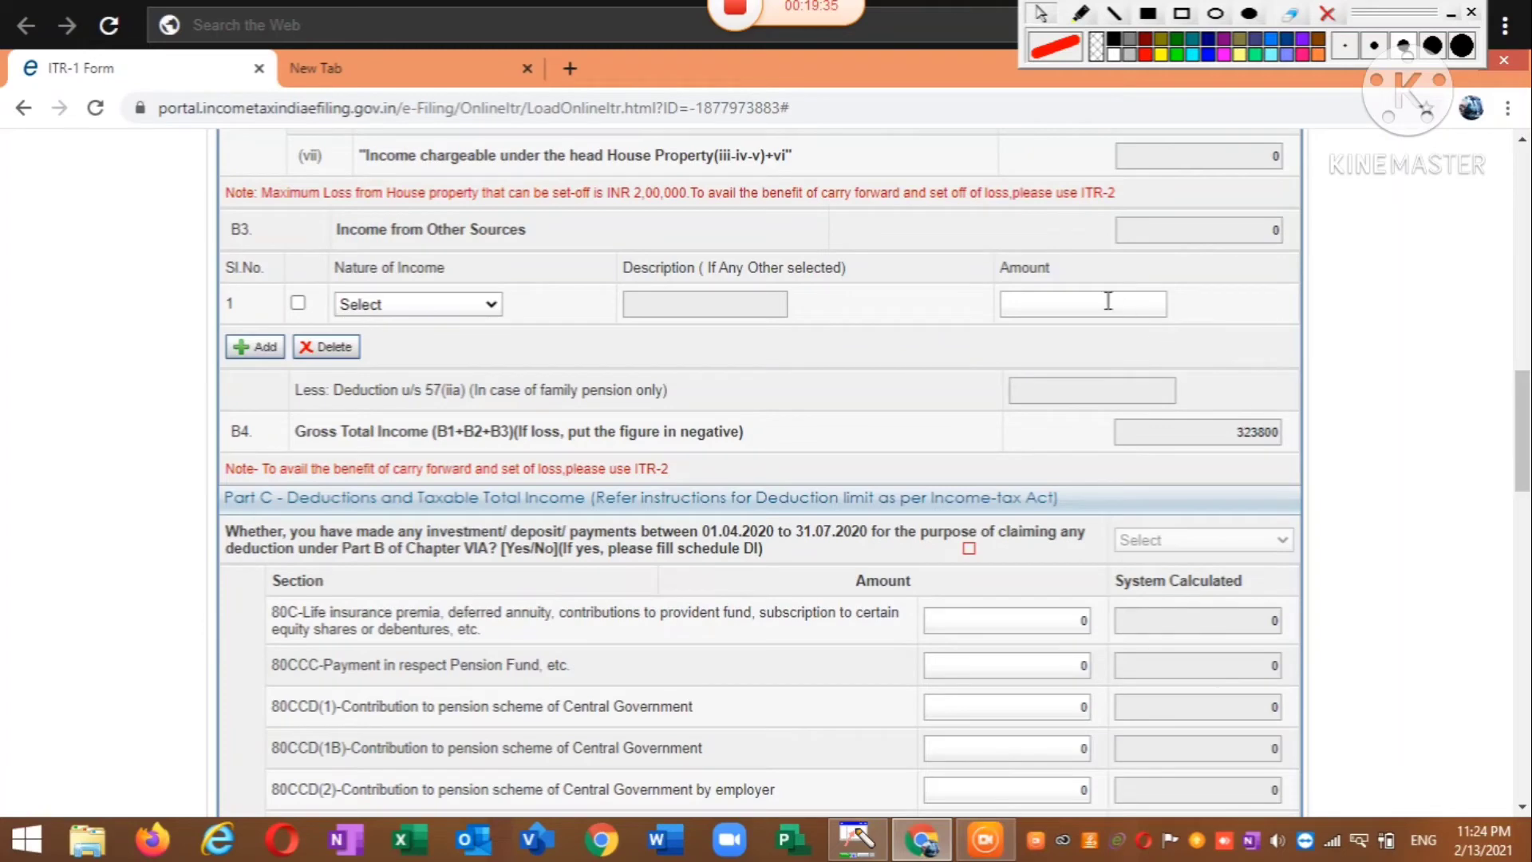
{"action": "left_click", "coordinate": [455, 308]}
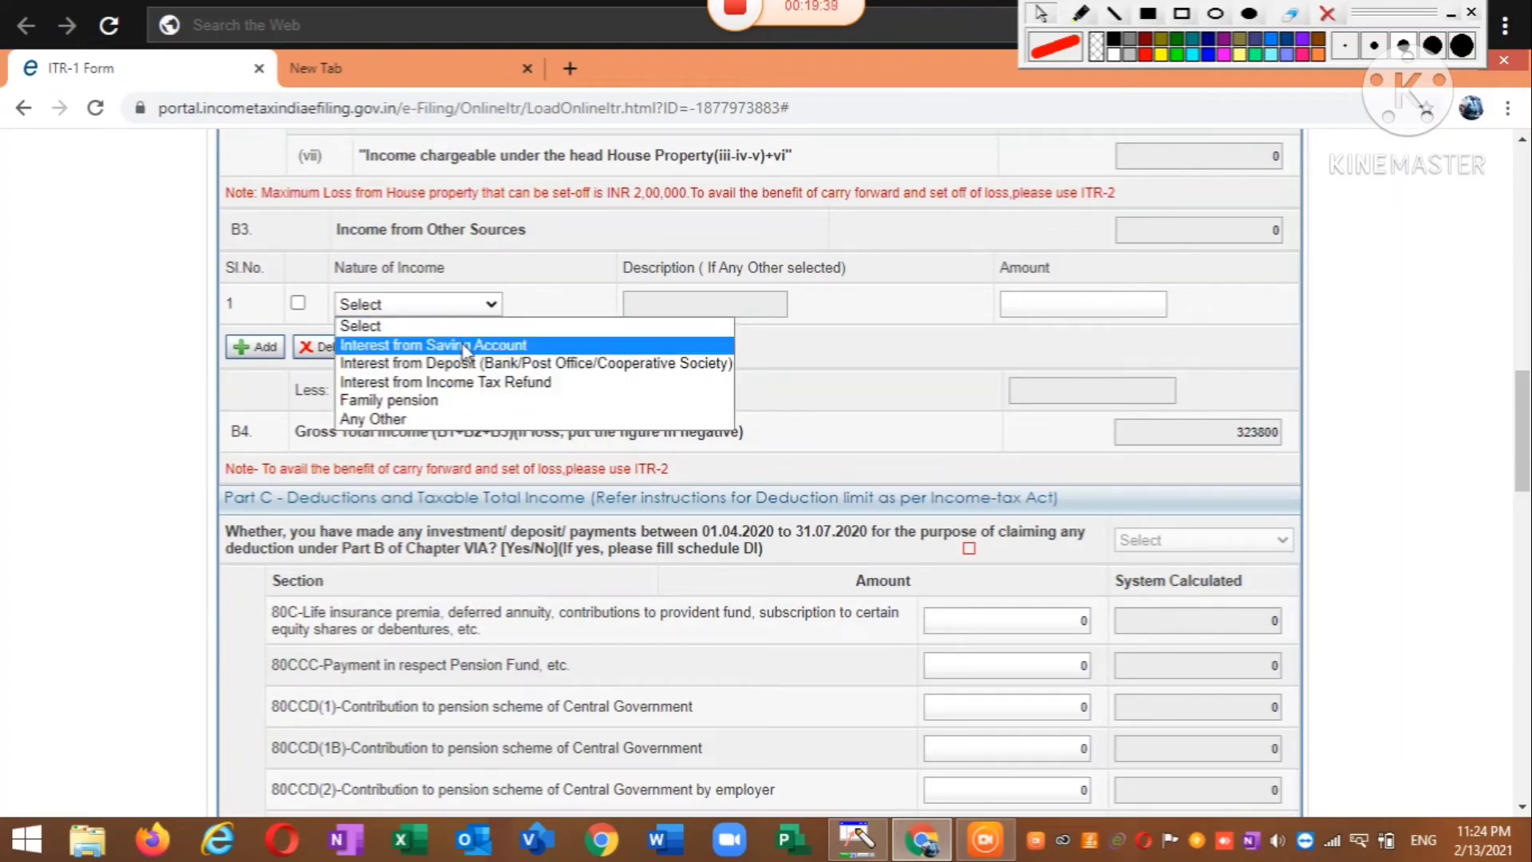
{"action": "left_click", "coordinate": [1180, 14]}
{"action": "mouse_move", "coordinate": [314, 239]}
{"action": "left_mouse_down"}
{"action": "mouse_move", "coordinate": [317, 338]}
{"action": "mouse_move", "coordinate": [537, 345]}
{"action": "left_mouse_up"}
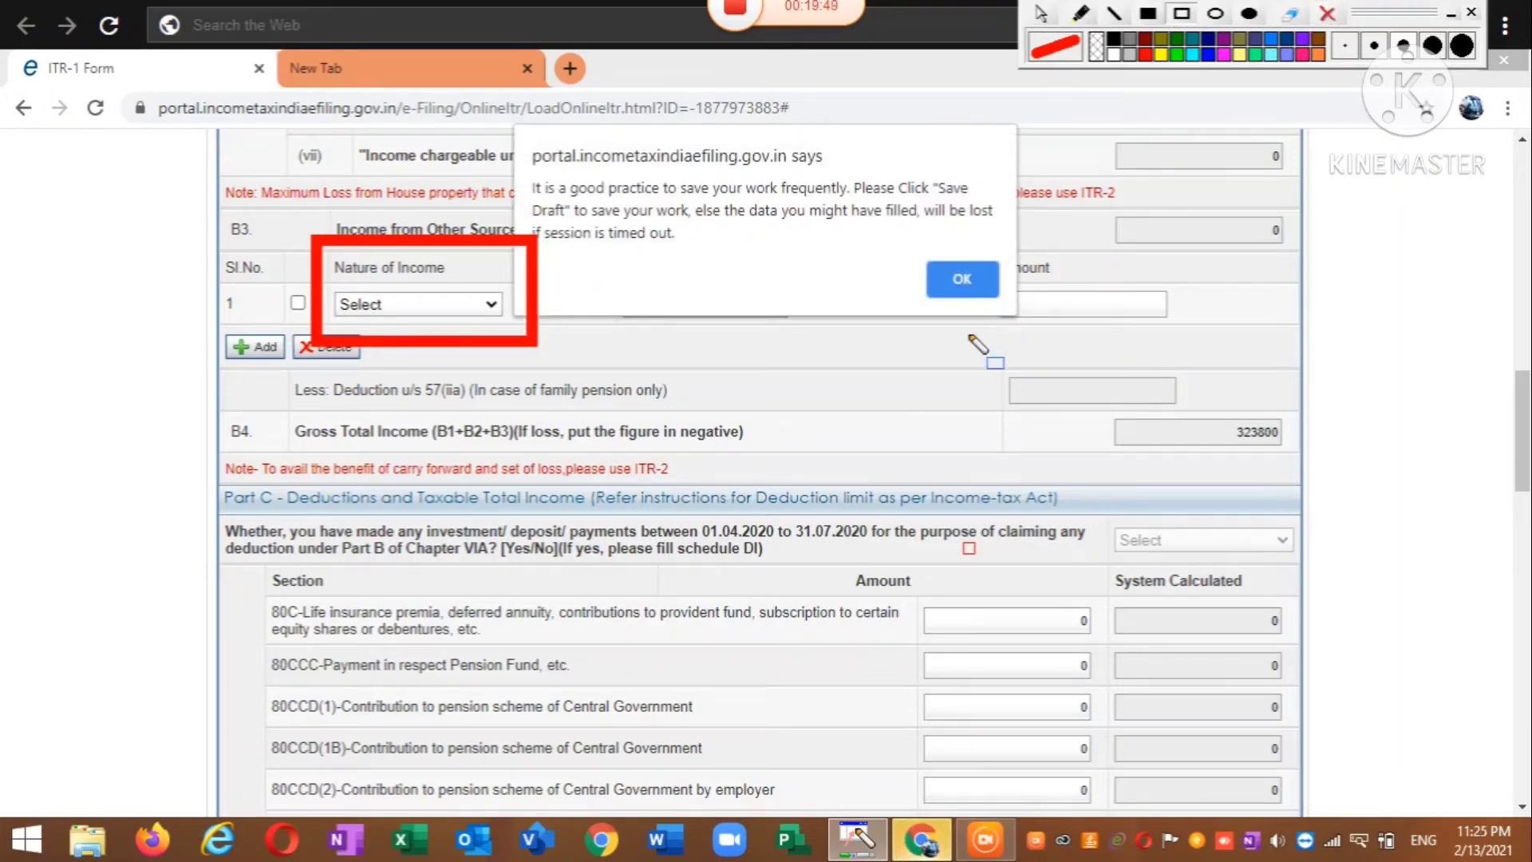
Dismiss the reminder about saving the draft frequently.
{"action": "left_click", "coordinate": [968, 281]}
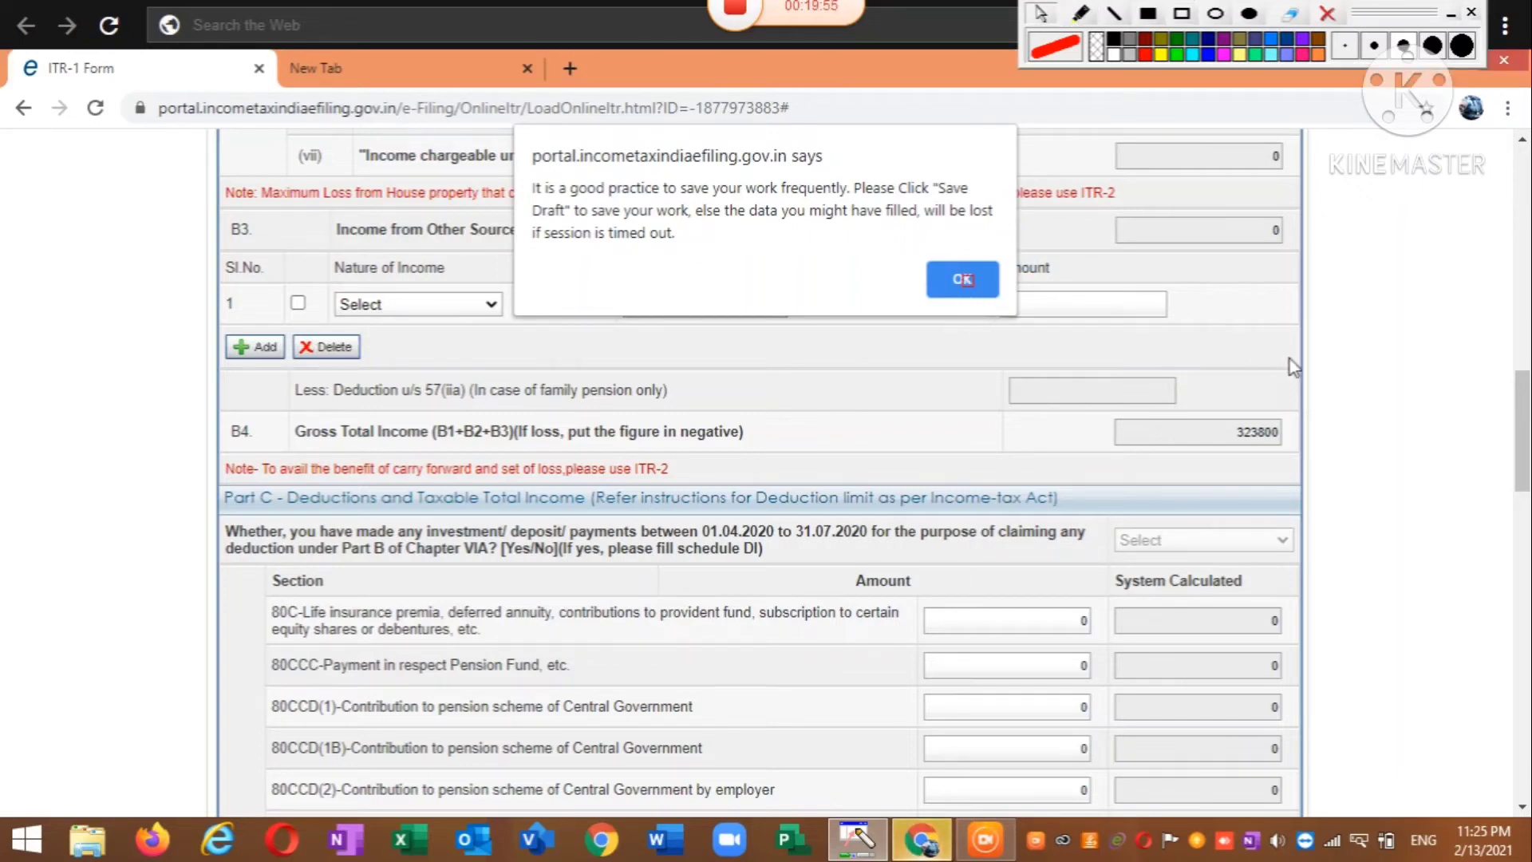
{"action": "left_click", "coordinate": [965, 281]}
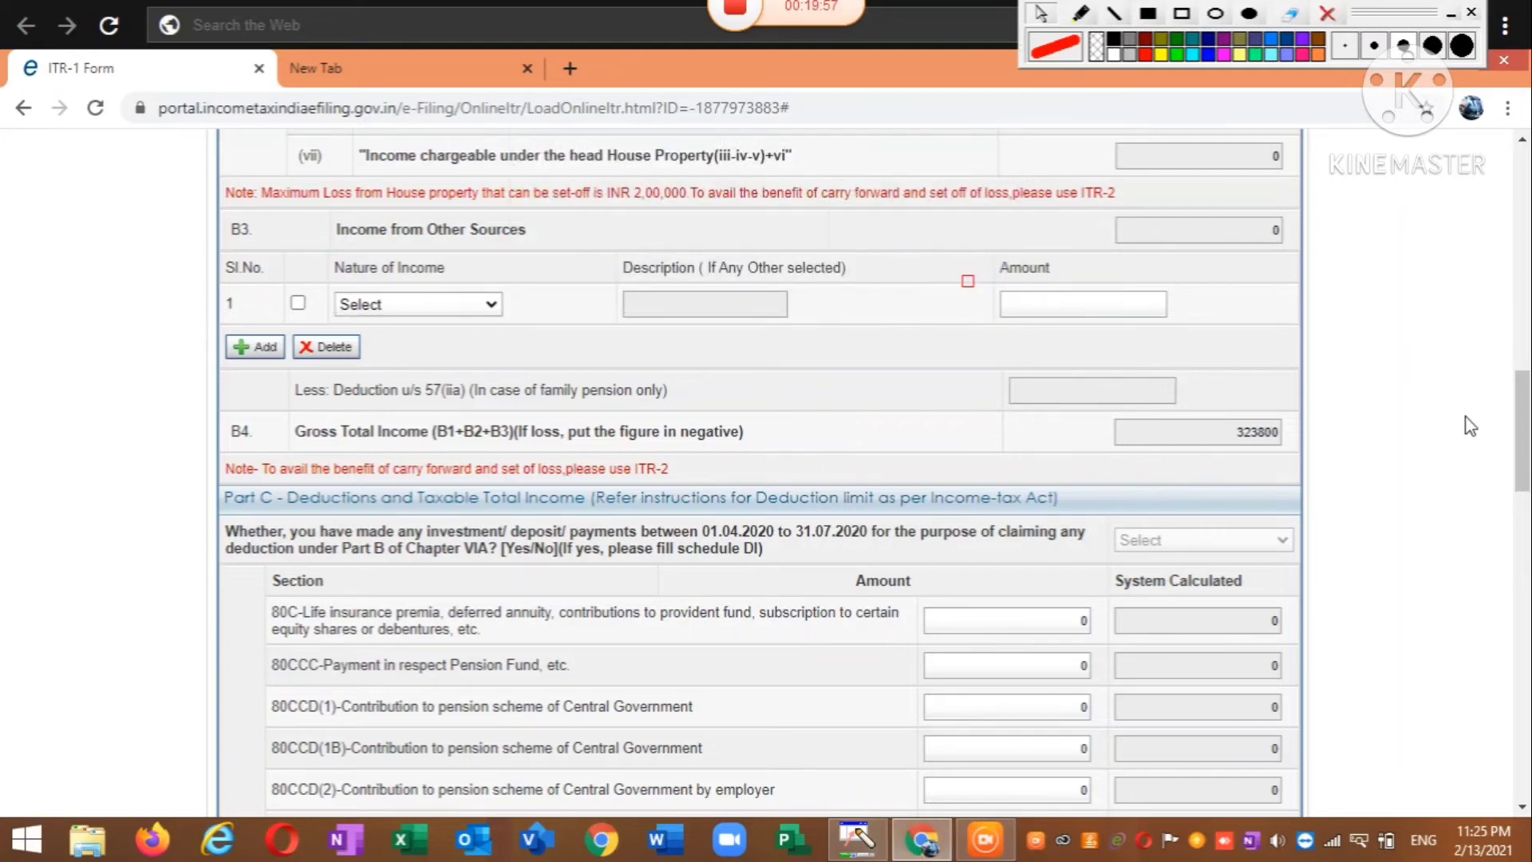
Choose Interest from Saving Account as the nature of income under Income from Other Sources and reset it to Select.
{"action": "left_click", "coordinate": [414, 308]}
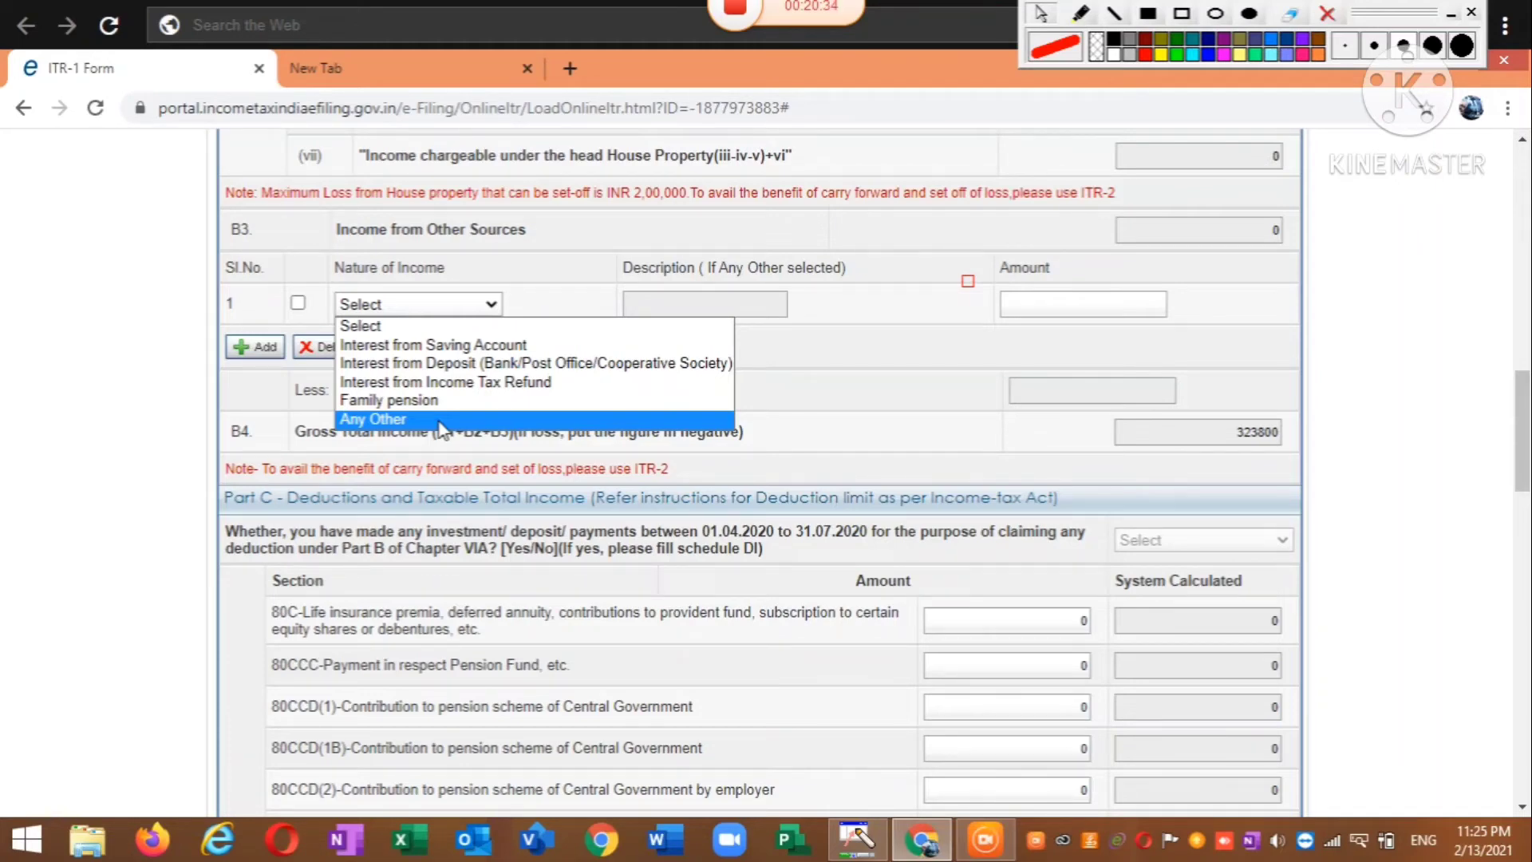
{"action": "left_click", "coordinate": [450, 348]}
{"action": "left_click", "coordinate": [1044, 303]}
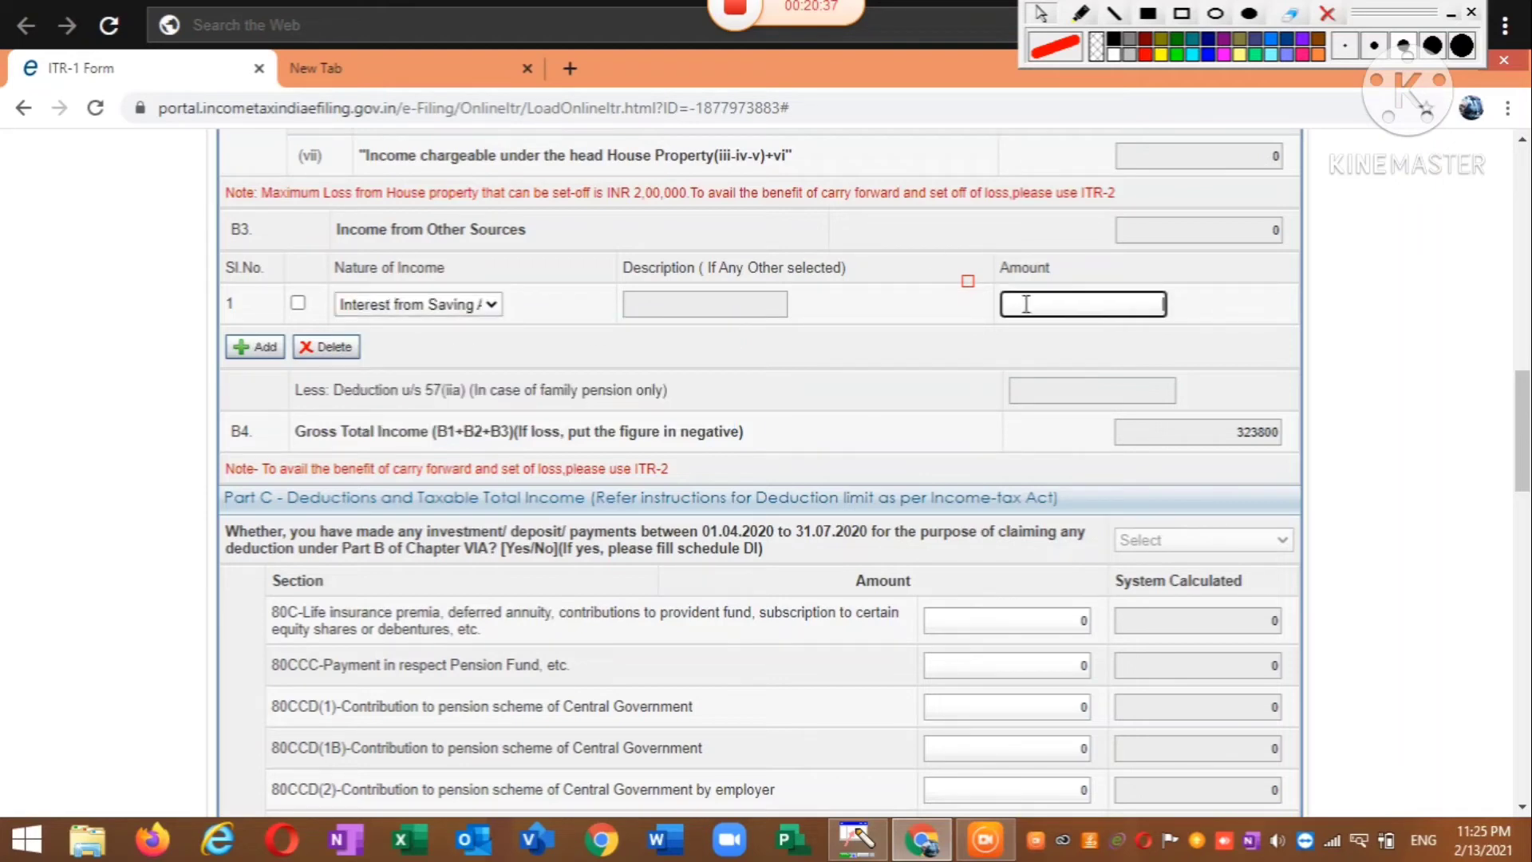
{"action": "left_click", "coordinate": [461, 305]}
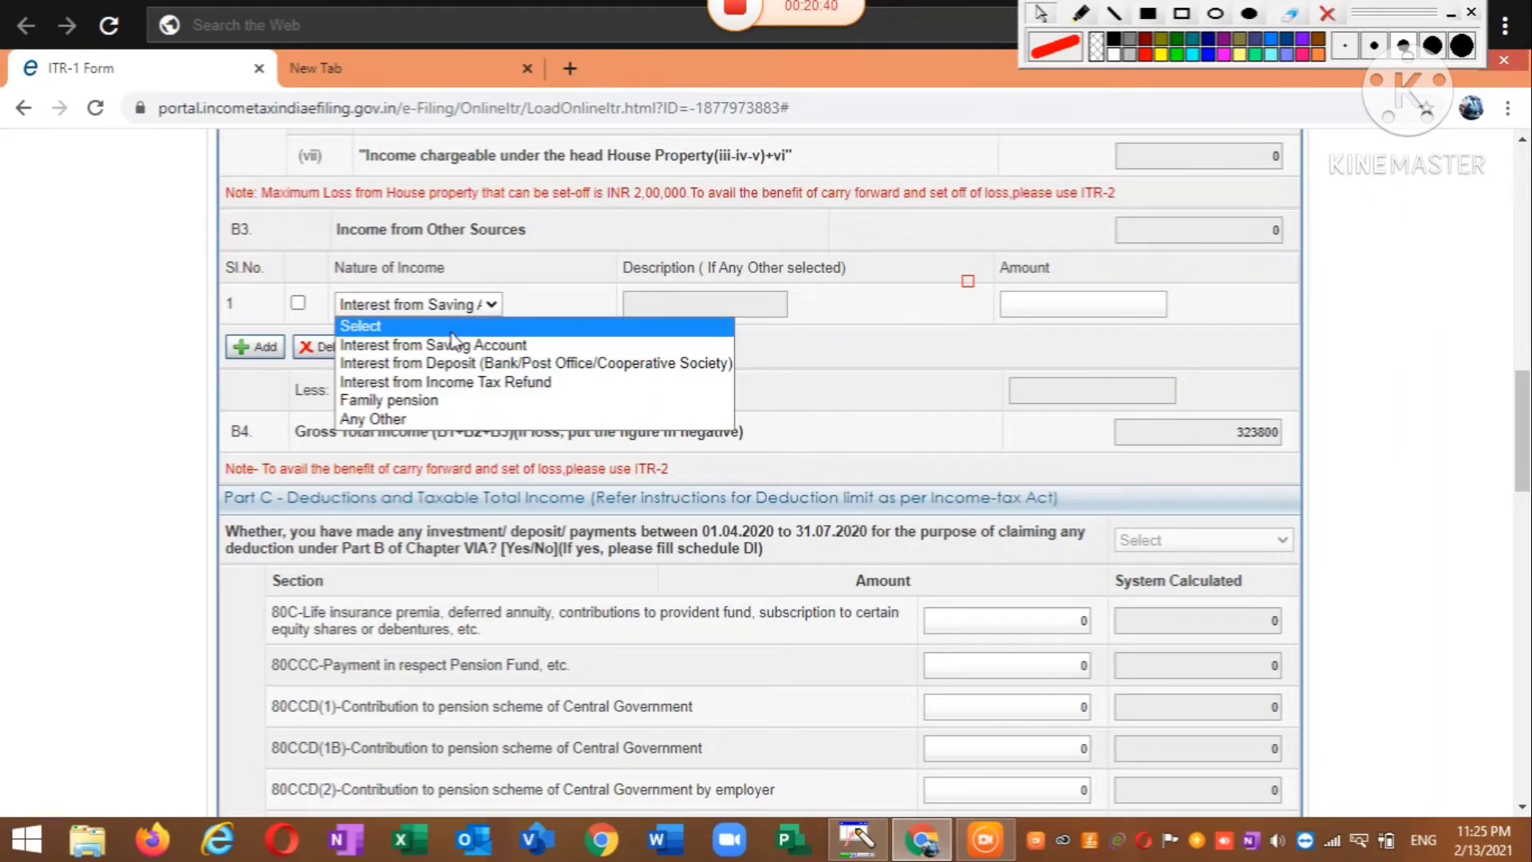
{"action": "left_click", "coordinate": [451, 327]}
Outline the Gross Total Income (B4) row with a red rectangle and erase it.
{"action": "scroll", "coordinate": [968, 281], "scroll_direction": "down", "scroll_amount": 3}
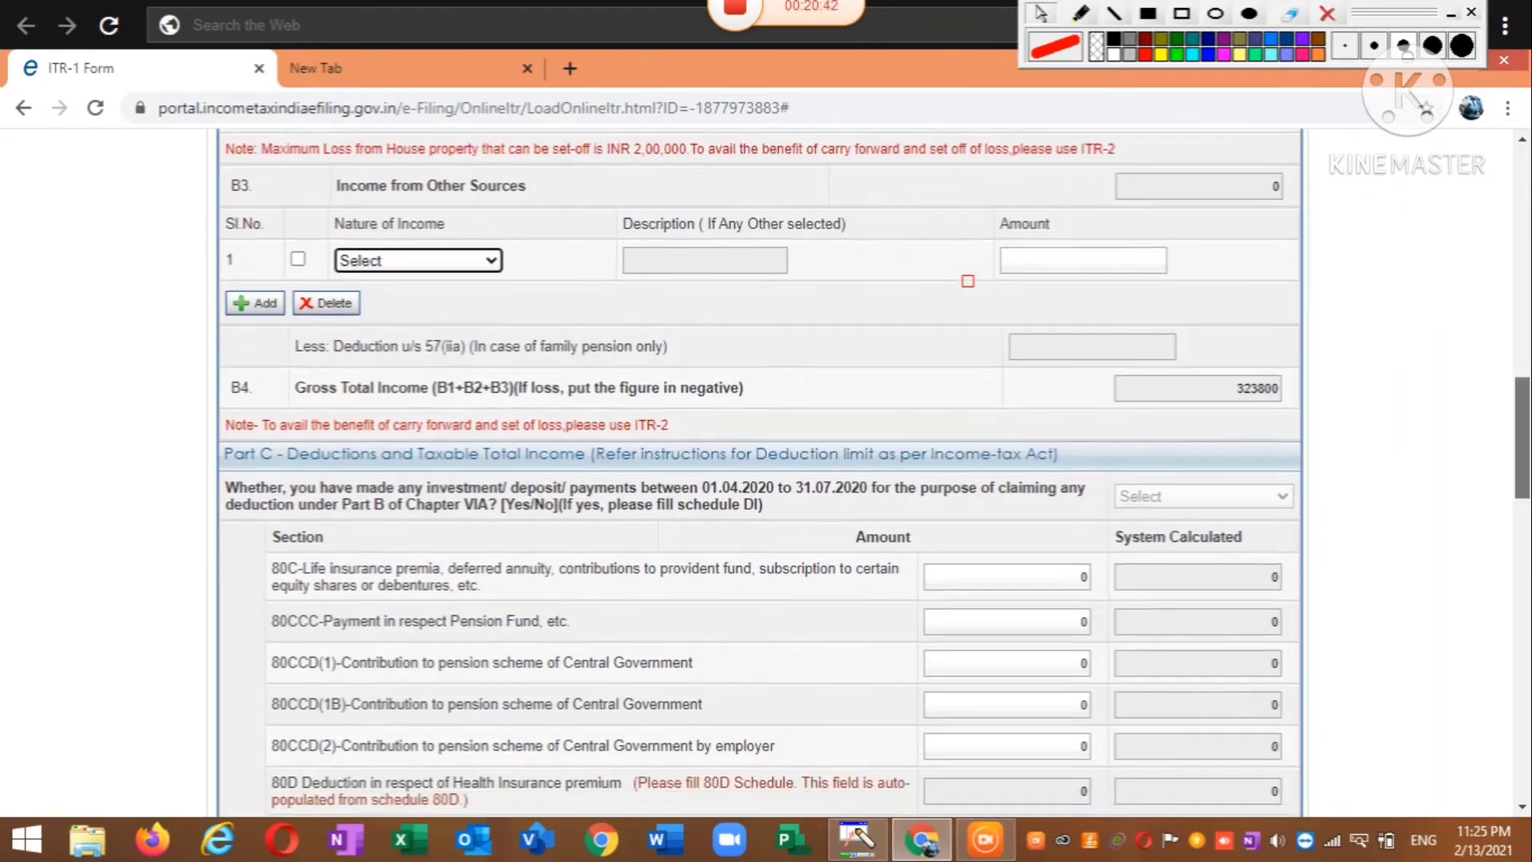
{"action": "left_click", "coordinate": [1182, 15]}
{"action": "mouse_move", "coordinate": [229, 274]}
{"action": "left_mouse_down"}
{"action": "mouse_move", "coordinate": [255, 351]}
{"action": "mouse_move", "coordinate": [478, 399]}
{"action": "mouse_move", "coordinate": [798, 345]}
{"action": "mouse_move", "coordinate": [1318, 329]}
{"action": "left_mouse_up"}
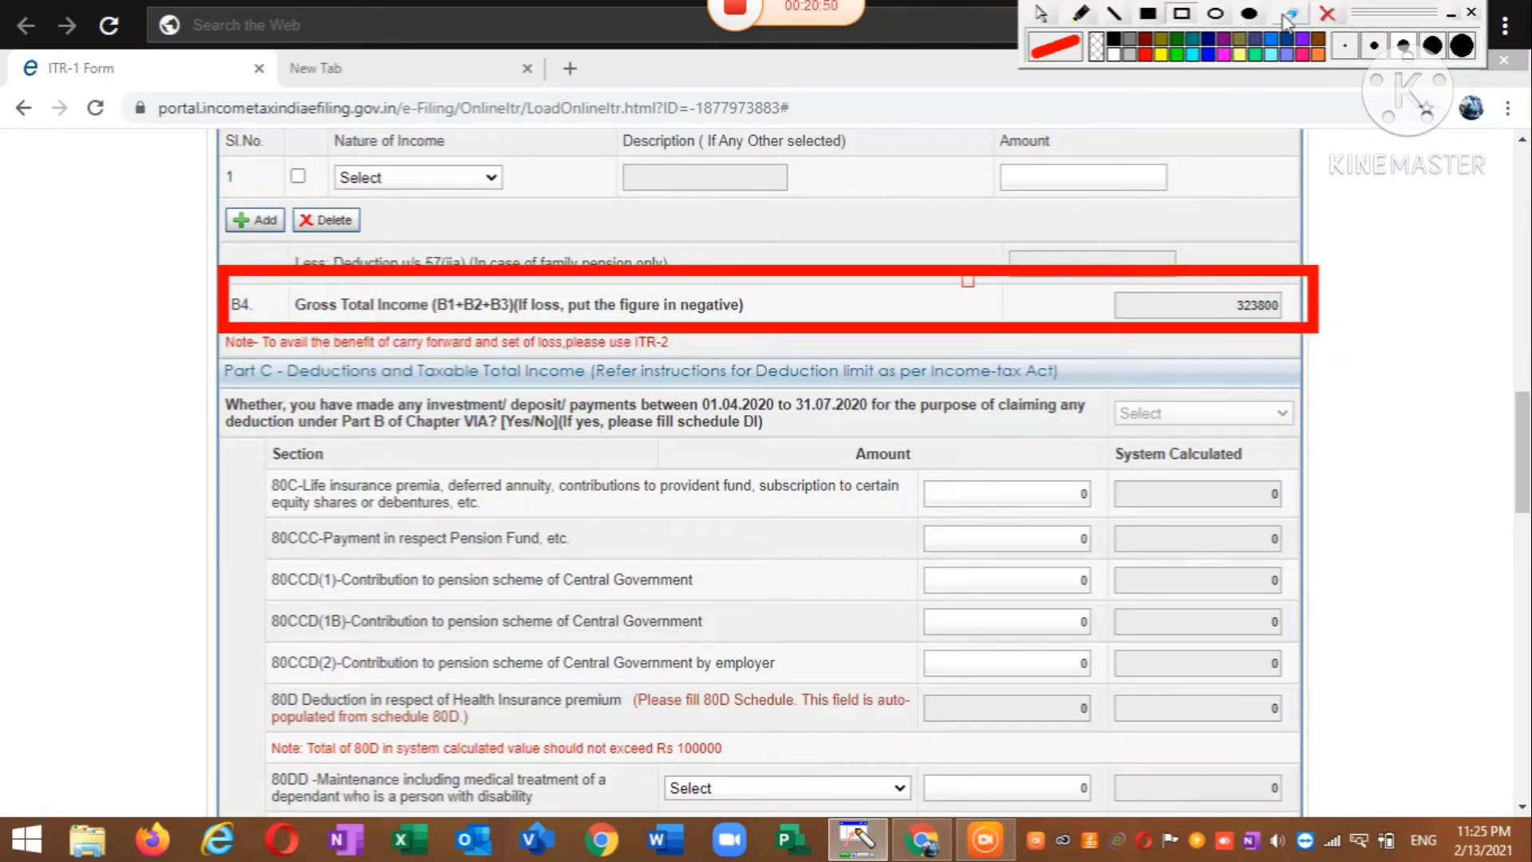
{"action": "right_click", "coordinate": [1309, 274]}
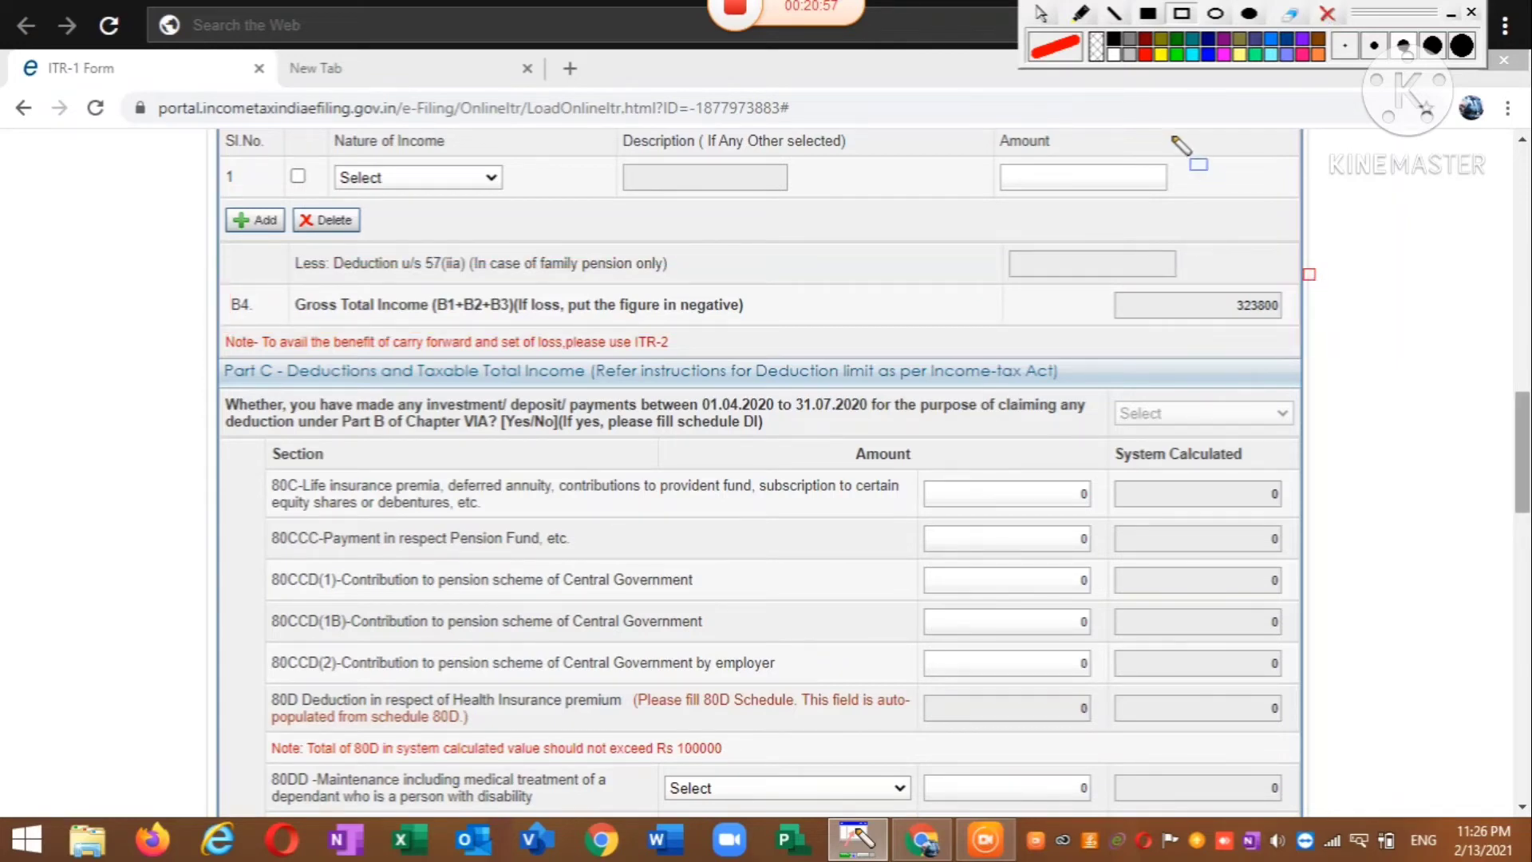
{"action": "left_click", "coordinate": [1040, 14]}
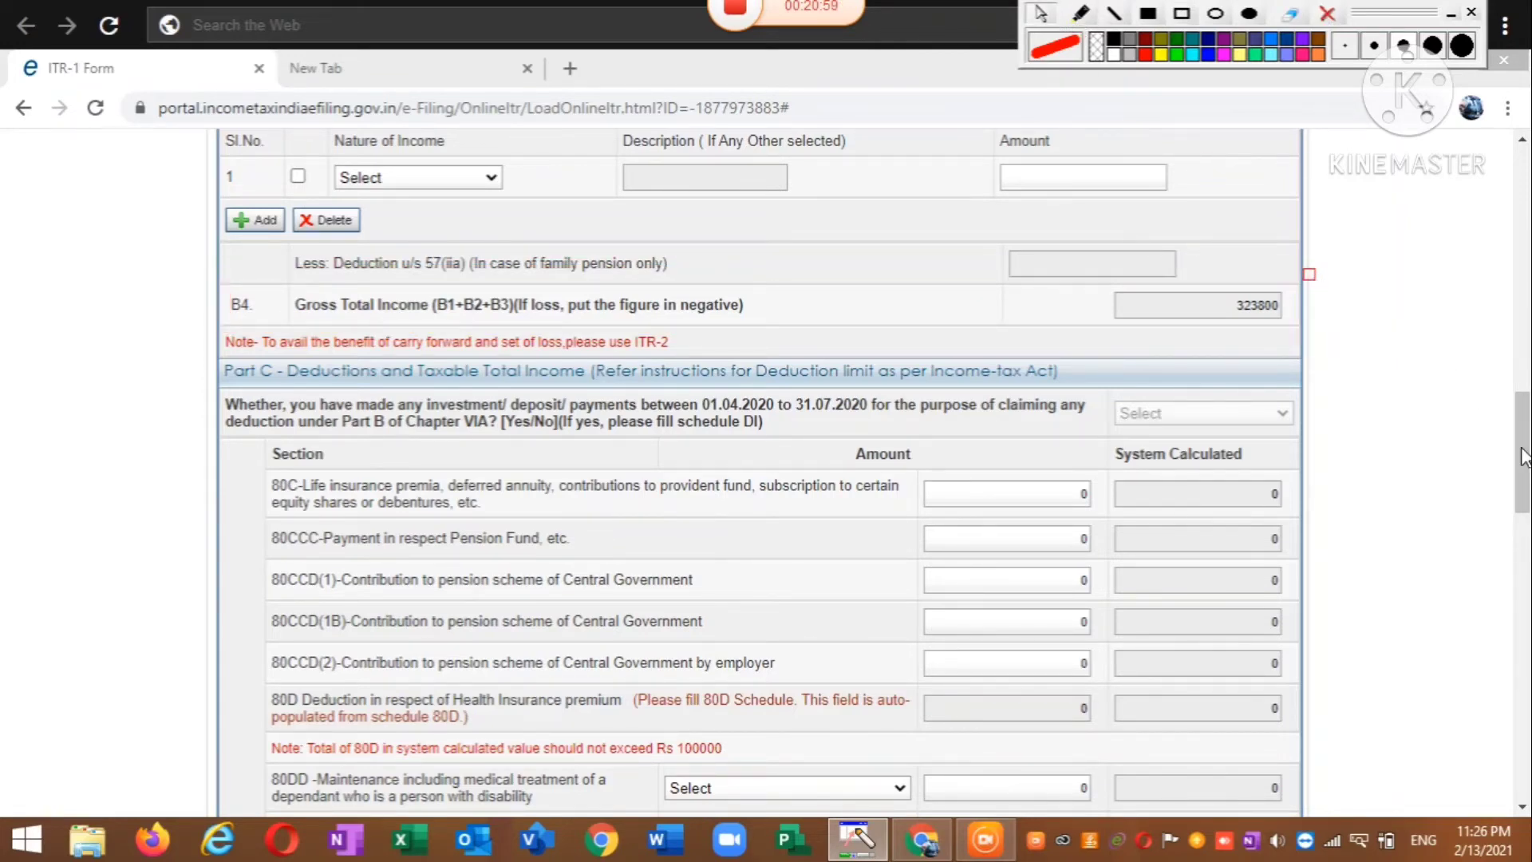
Examine the Part C deduction sections from 80C to 80U, the total deductions and the exempt income section.
{"action": "left_click_drag", "start_coordinate": [1527, 457], "coordinate": [1527, 492]}
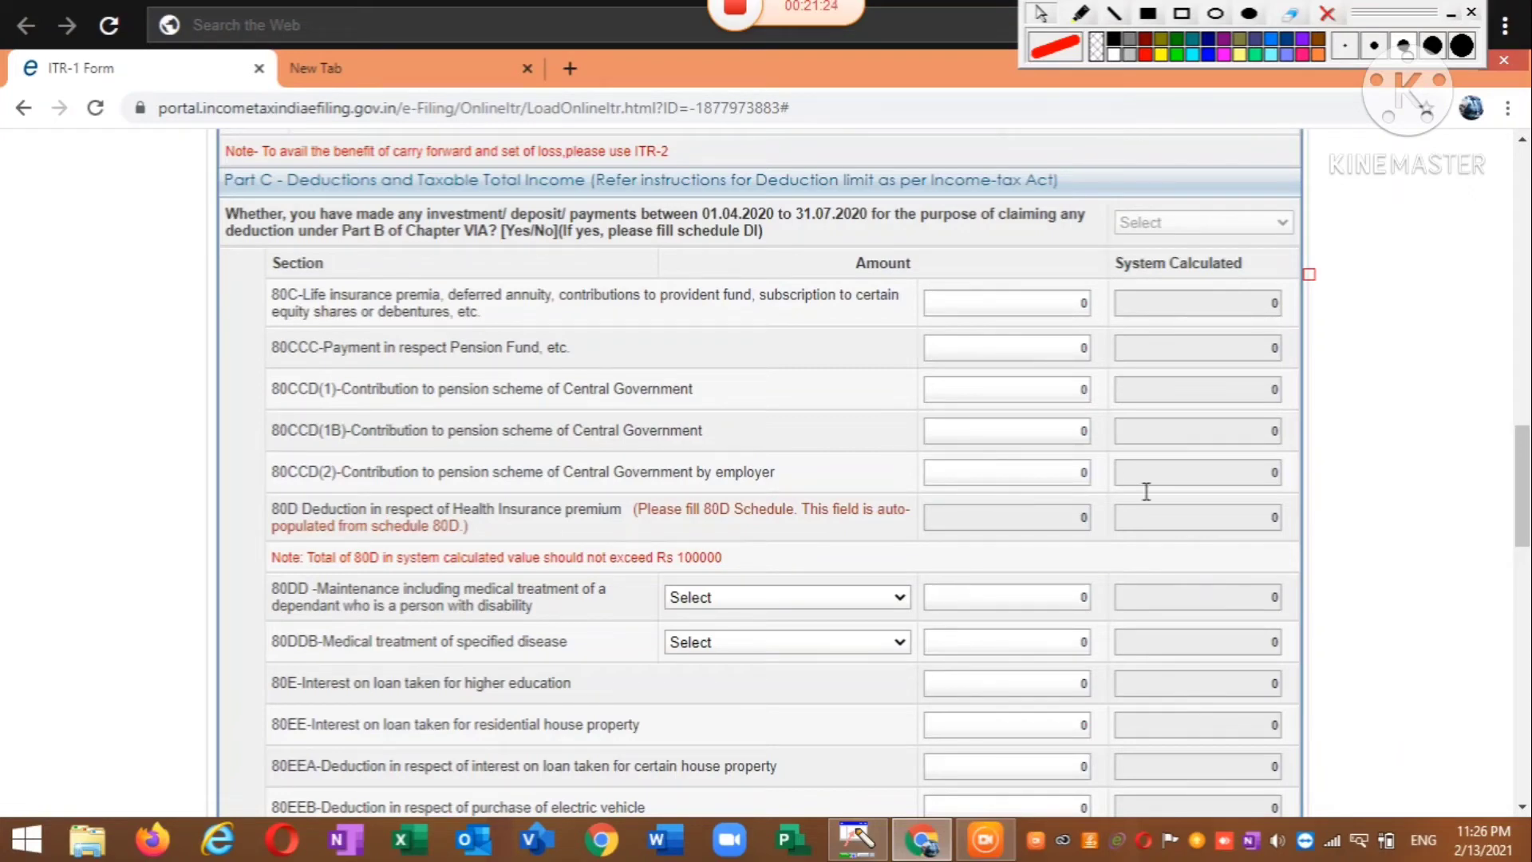
{"action": "scroll", "coordinate": [1522, 487], "scroll_direction": "down", "scroll_amount": 2}
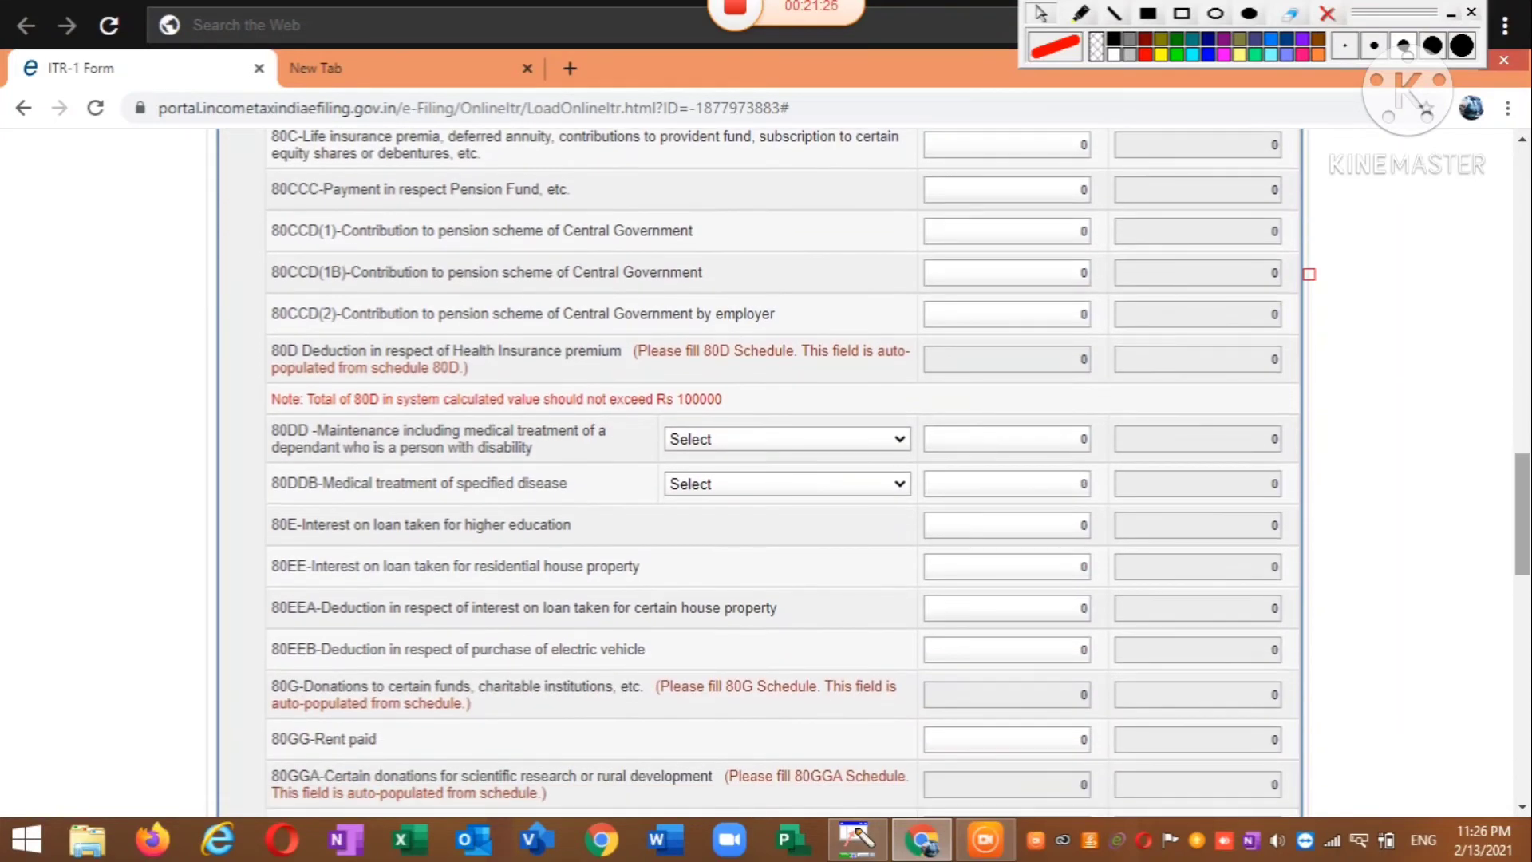
{"action": "scroll", "coordinate": [1522, 487], "scroll_direction": "down", "scroll_amount": 1}
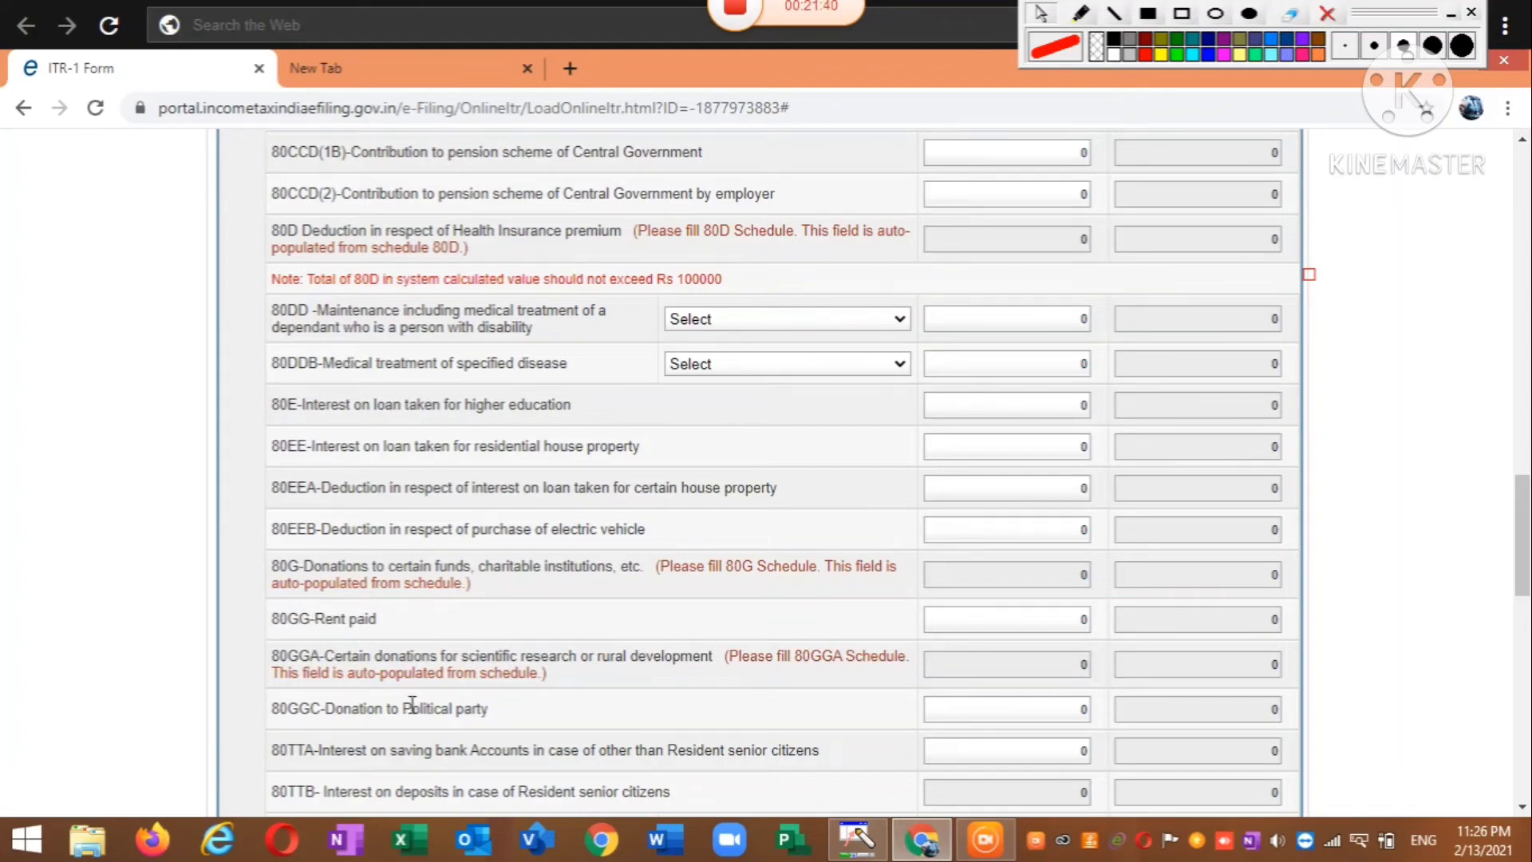
{"action": "scroll", "coordinate": [926, 638], "scroll_direction": "down", "scroll_amount": 3}
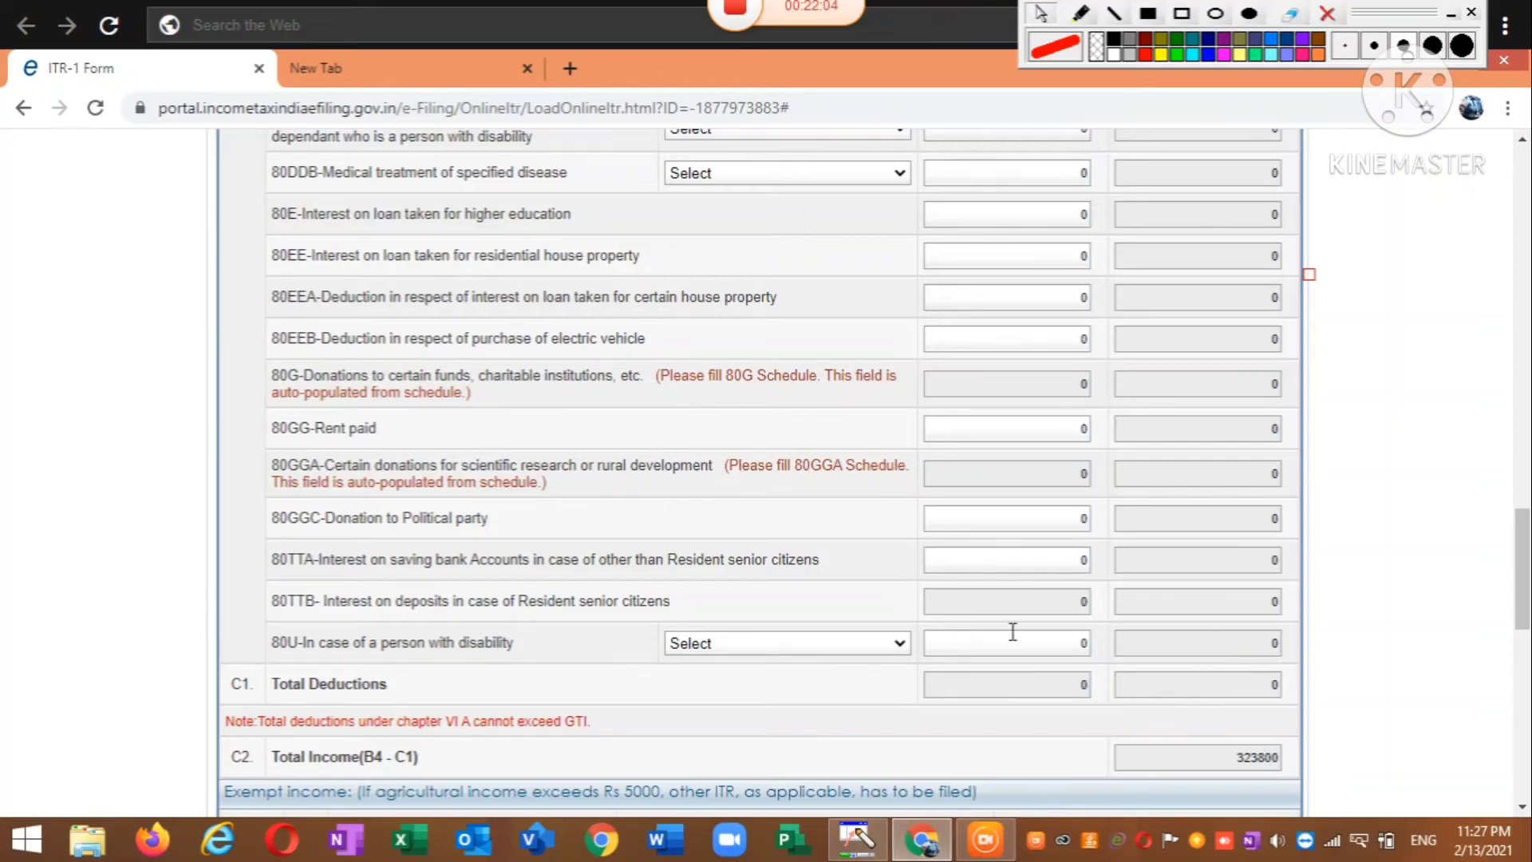
{"action": "mouse_move", "coordinate": [1011, 596]}
{"action": "scroll", "coordinate": [1308, 273], "scroll_direction": "down", "scroll_amount": 3}
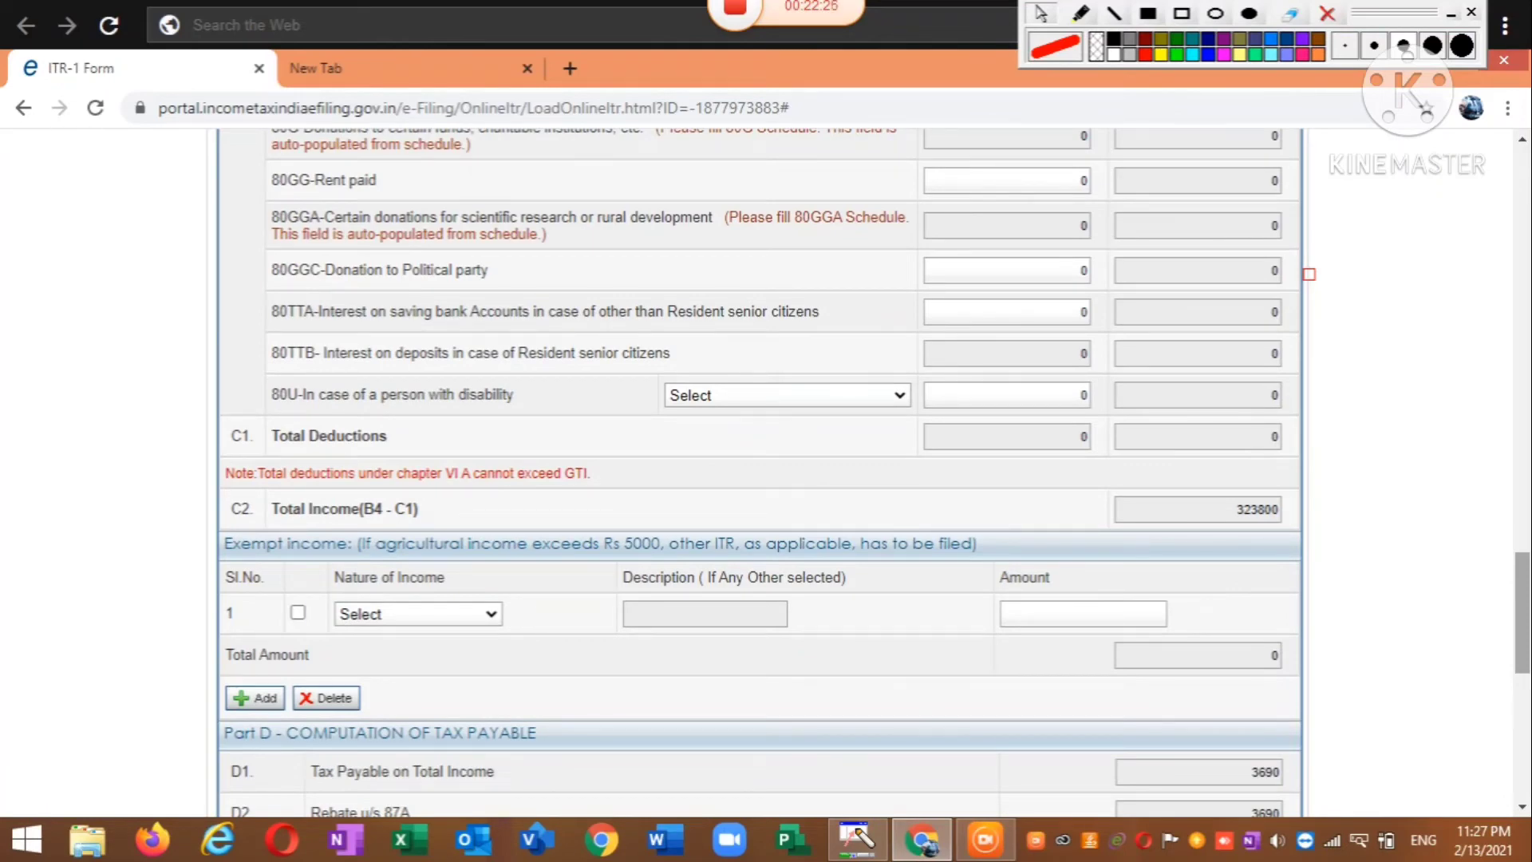
{"action": "scroll", "coordinate": [1308, 274], "scroll_direction": "down", "scroll_amount": 2}
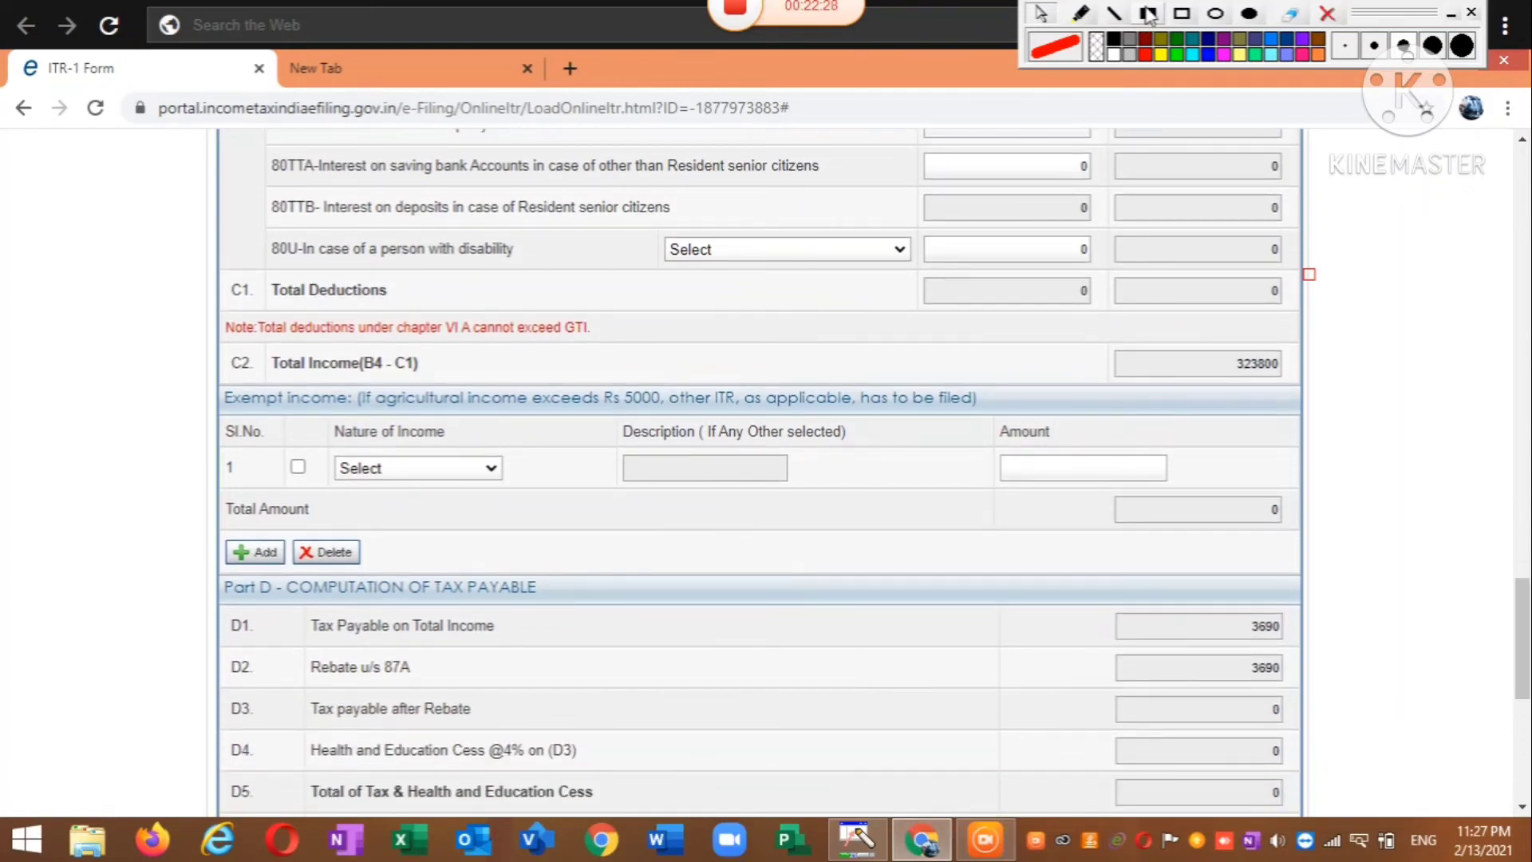
Outline the Total Income (B4 - C1) row with a red rectangle and erase it.
{"action": "left_click", "coordinate": [1147, 14]}
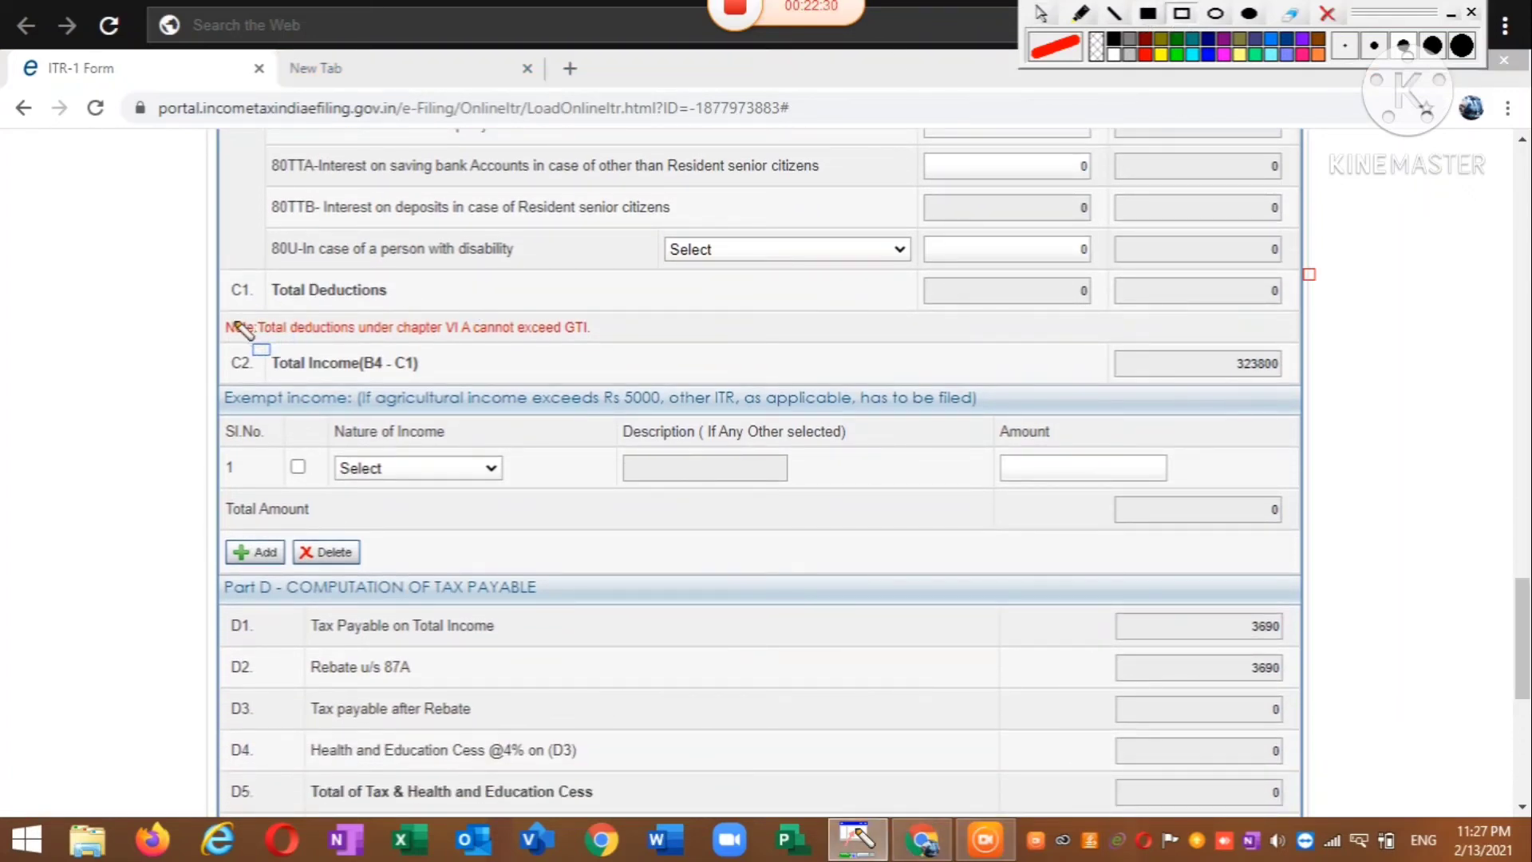
{"action": "mouse_move", "coordinate": [215, 327]}
{"action": "left_mouse_down"}
{"action": "mouse_move", "coordinate": [239, 387]}
{"action": "mouse_move", "coordinate": [373, 399]}
{"action": "mouse_move", "coordinate": [1307, 395]}
{"action": "left_mouse_up"}
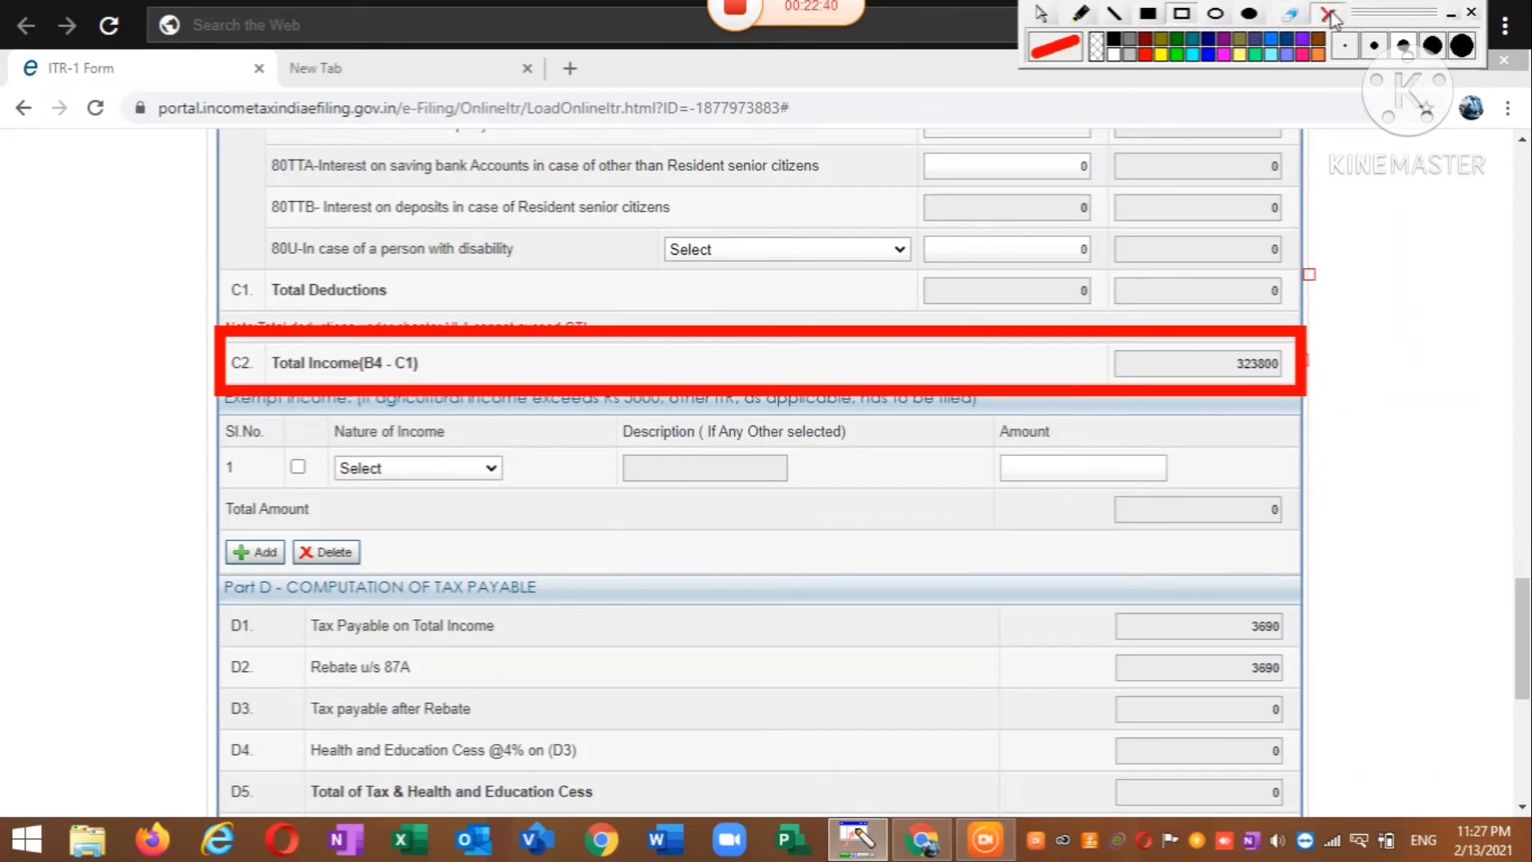
{"action": "key", "text": "ctrl+z"}
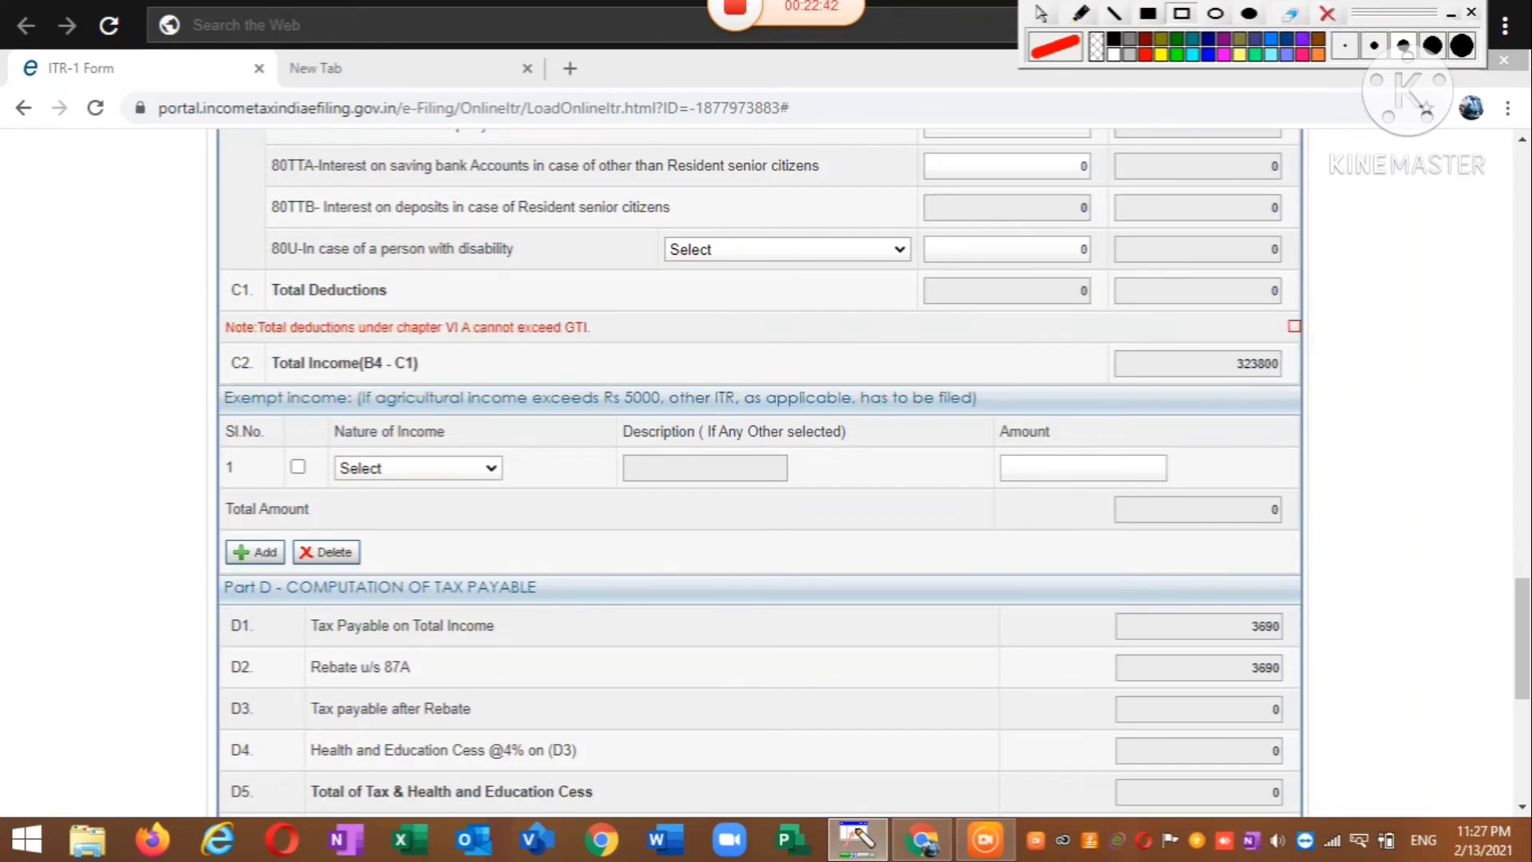
{"action": "left_click", "coordinate": [1041, 14]}
Outline the whole amount column of Part D, Computation of Tax Payable, with a red rectangle and erase it.
{"action": "scroll", "coordinate": [758, 479], "scroll_direction": "up", "scroll_amount": 8}
{"action": "scroll", "coordinate": [758, 478], "scroll_direction": "down", "scroll_amount": 10}
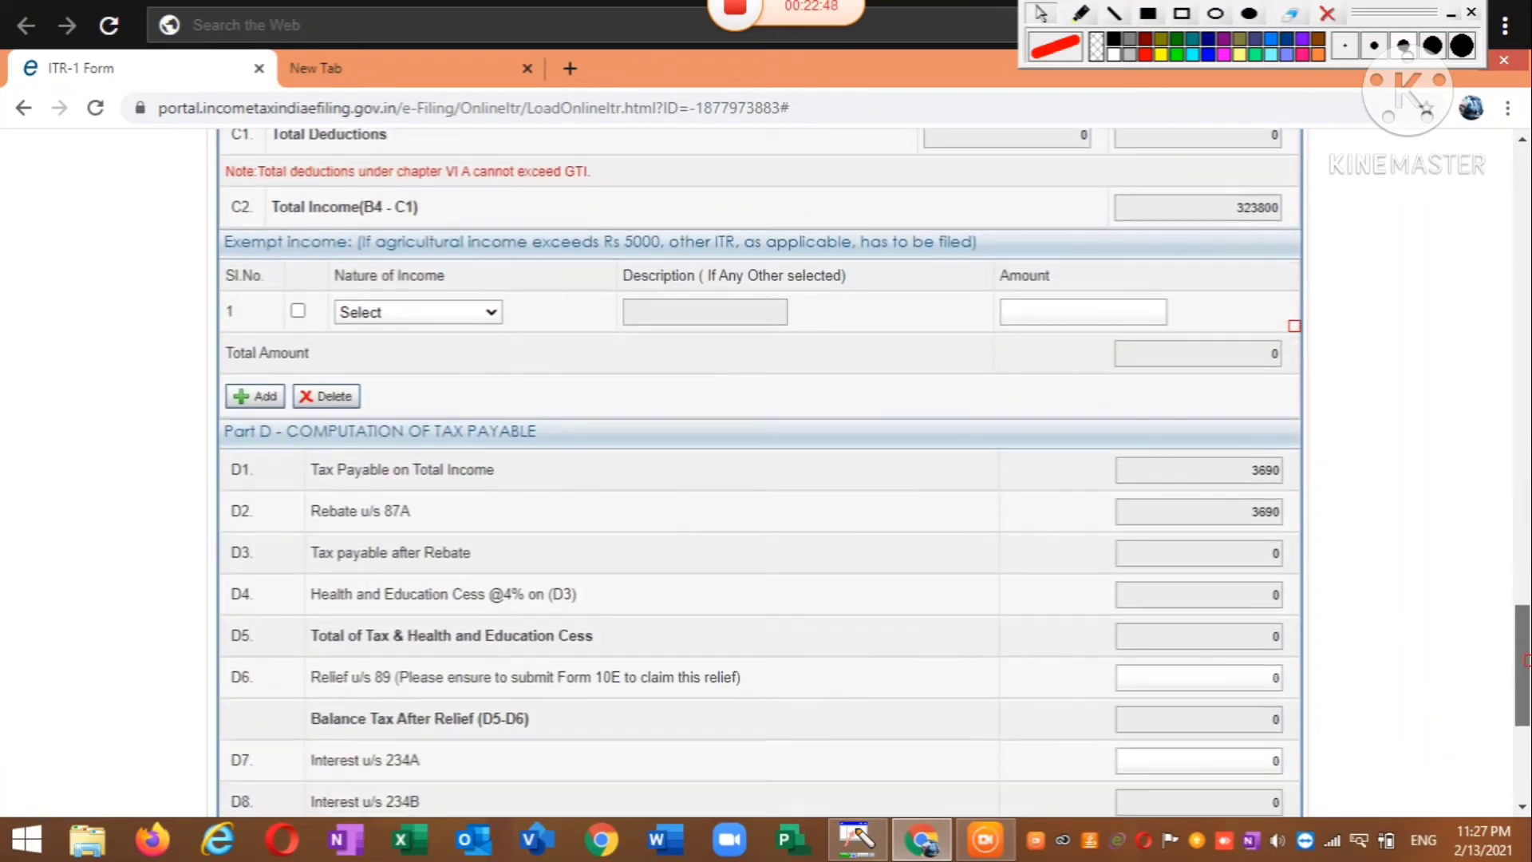
{"action": "scroll", "coordinate": [1523, 682], "scroll_direction": "down", "scroll_amount": 5}
{"action": "scroll", "coordinate": [1523, 682], "scroll_direction": "up", "scroll_amount": 3}
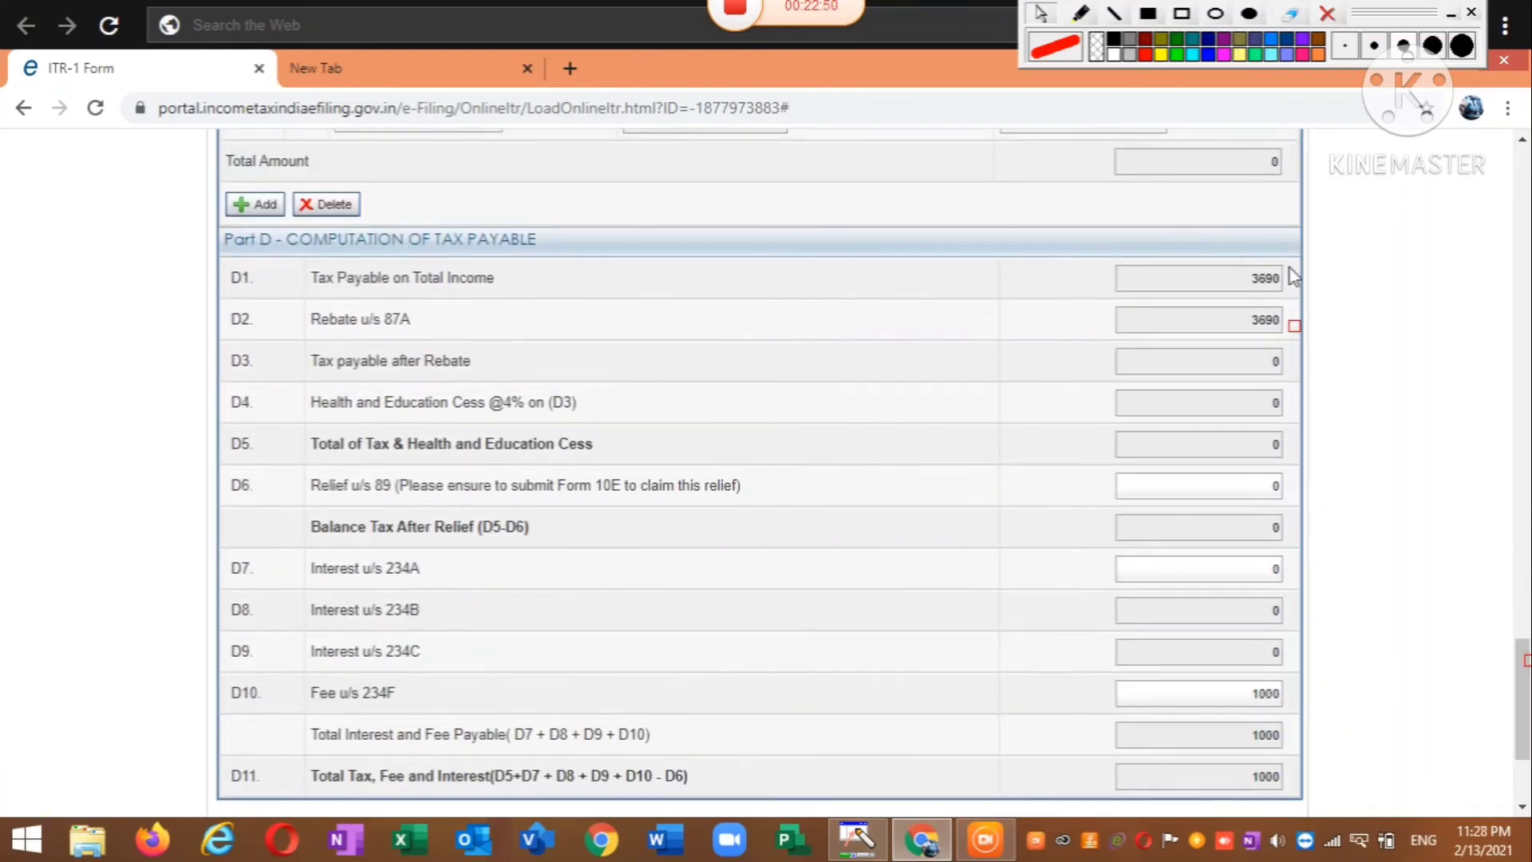
{"action": "left_click", "coordinate": [1183, 14]}
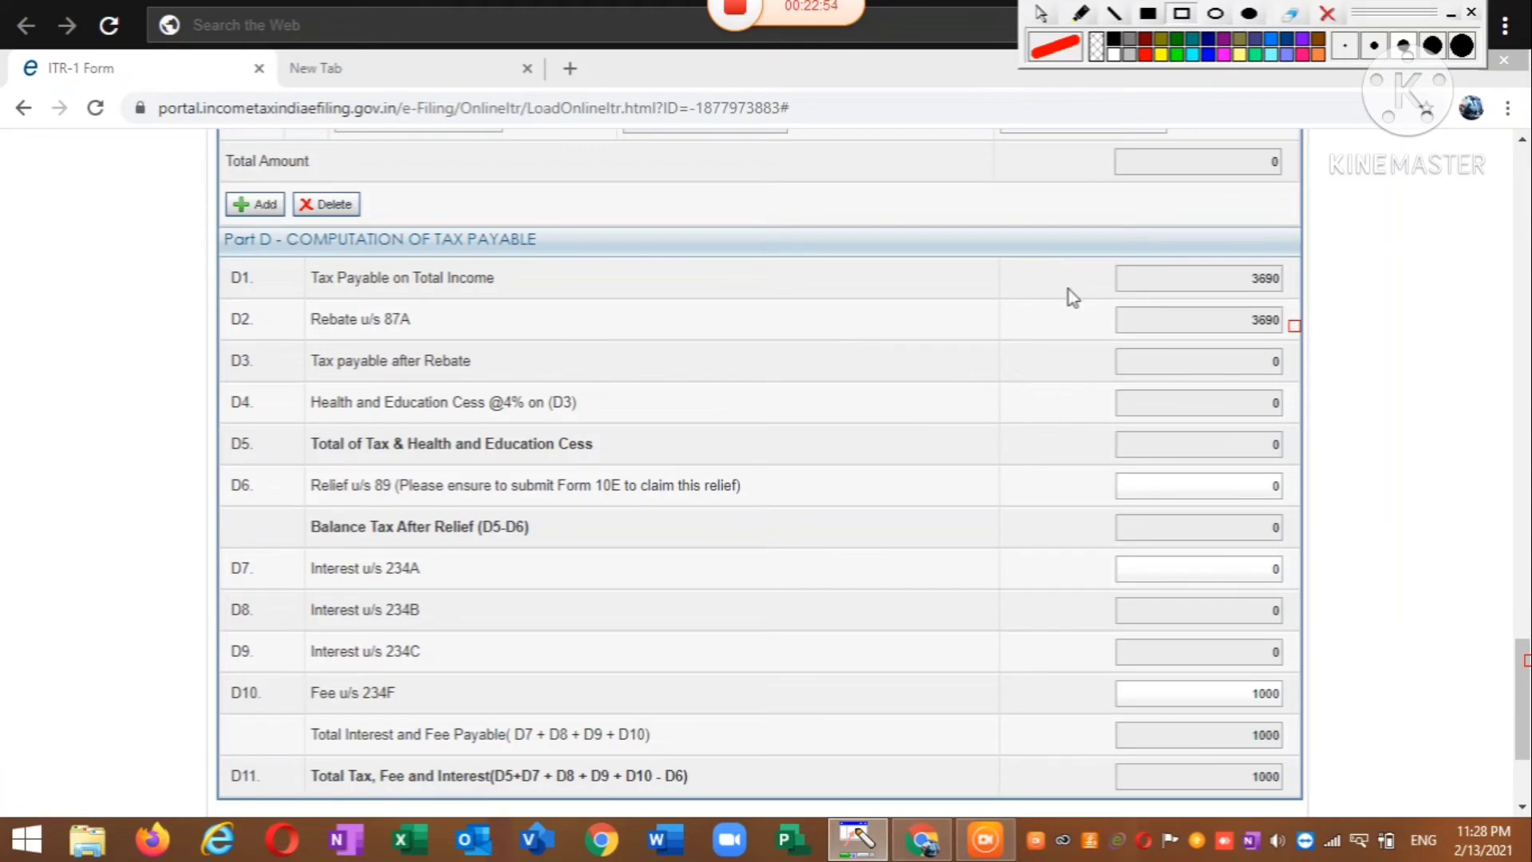
{"action": "mouse_move", "coordinate": [1077, 225]}
{"action": "left_mouse_down"}
{"action": "mouse_move", "coordinate": [1203, 652]}
{"action": "mouse_move", "coordinate": [1299, 855]}
{"action": "mouse_move", "coordinate": [1318, 808]}
{"action": "left_mouse_up"}
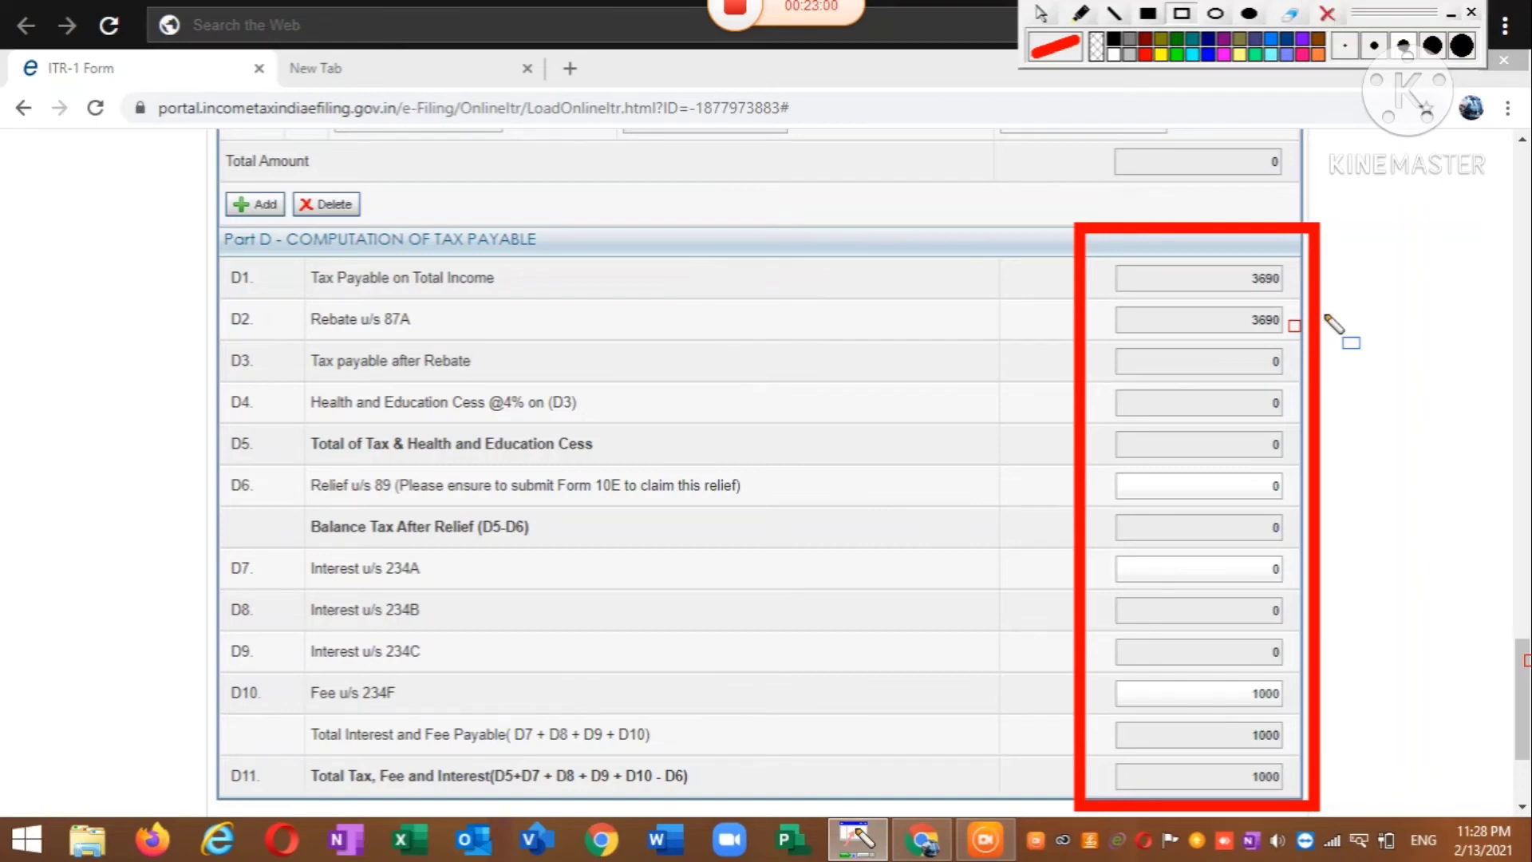
{"action": "key", "text": "ctrl+z"}
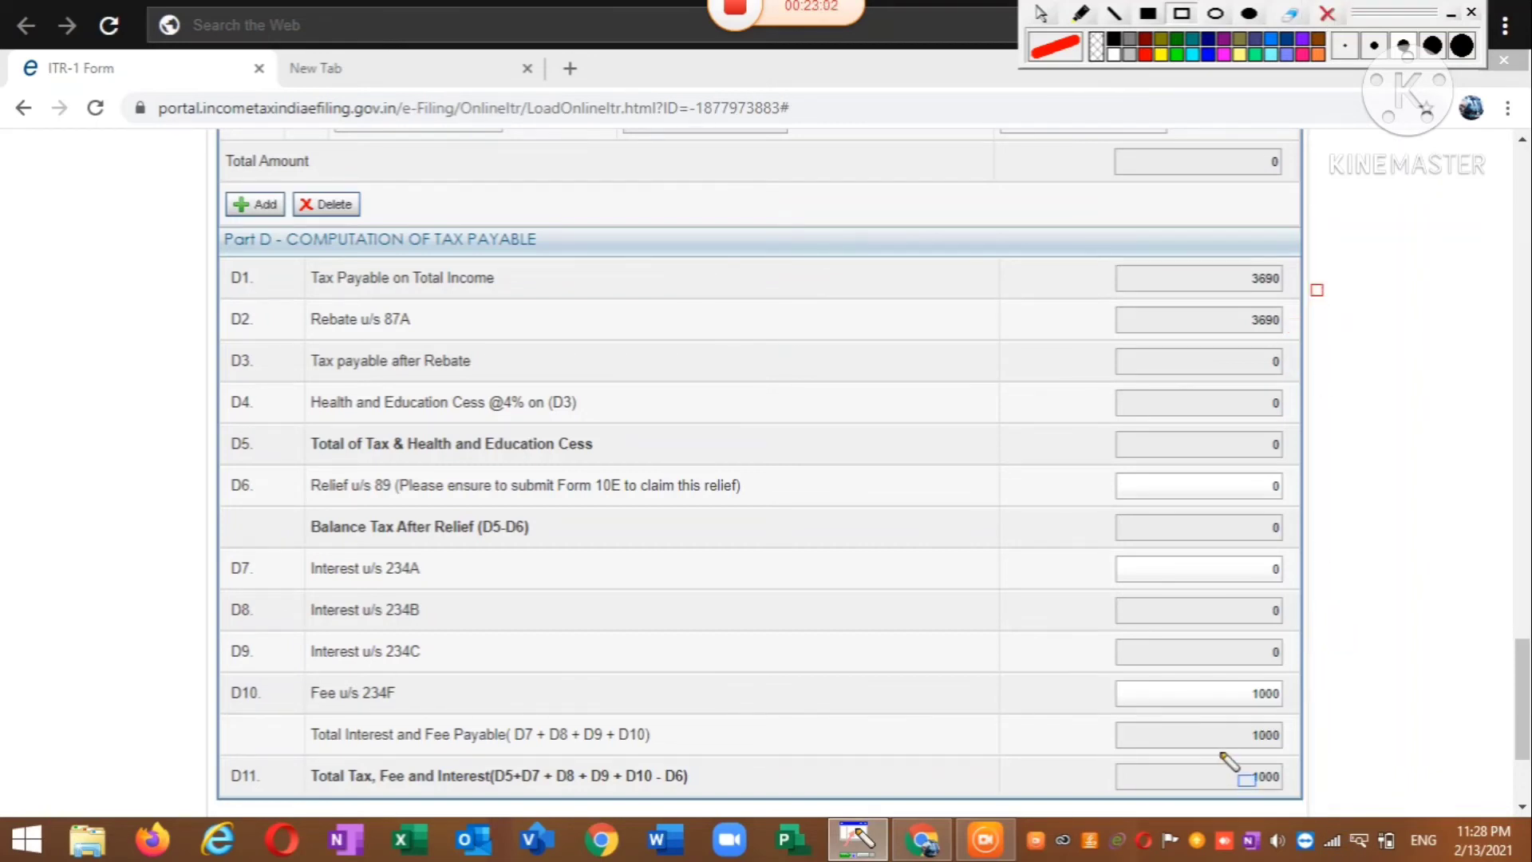
Outline the Total Tax, Fee and Interest (D11) amount with a red rectangle and erase it.
{"action": "mouse_move", "coordinate": [1214, 744]}
{"action": "left_mouse_down"}
{"action": "mouse_move", "coordinate": [1218, 813]}
{"action": "mouse_move", "coordinate": [1308, 808]}
{"action": "left_mouse_up"}
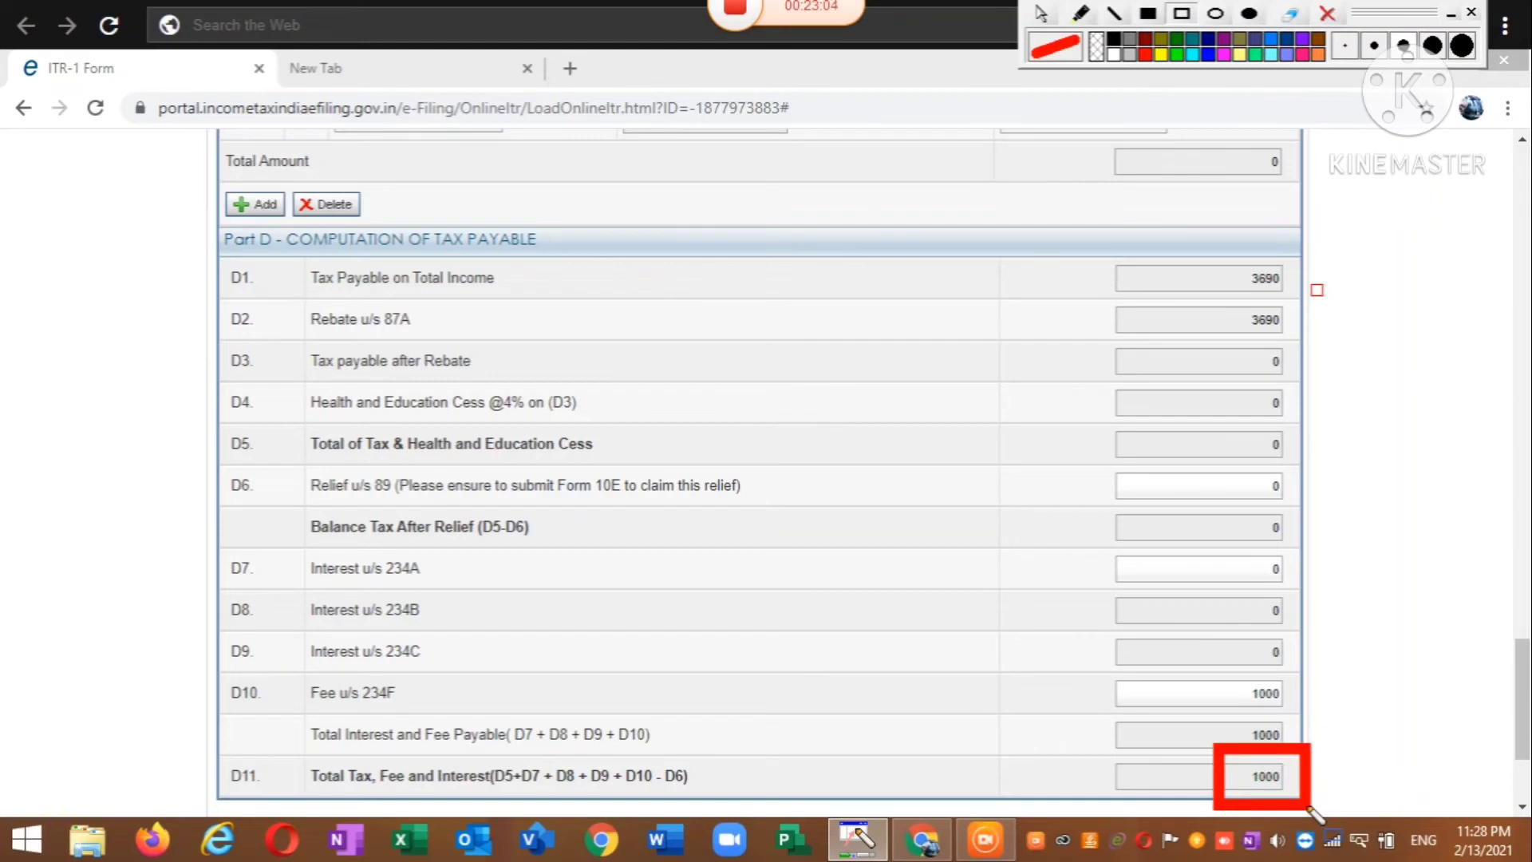
{"action": "left_click", "coordinate": [1272, 40]}
{"action": "key", "text": "ctrl+z"}
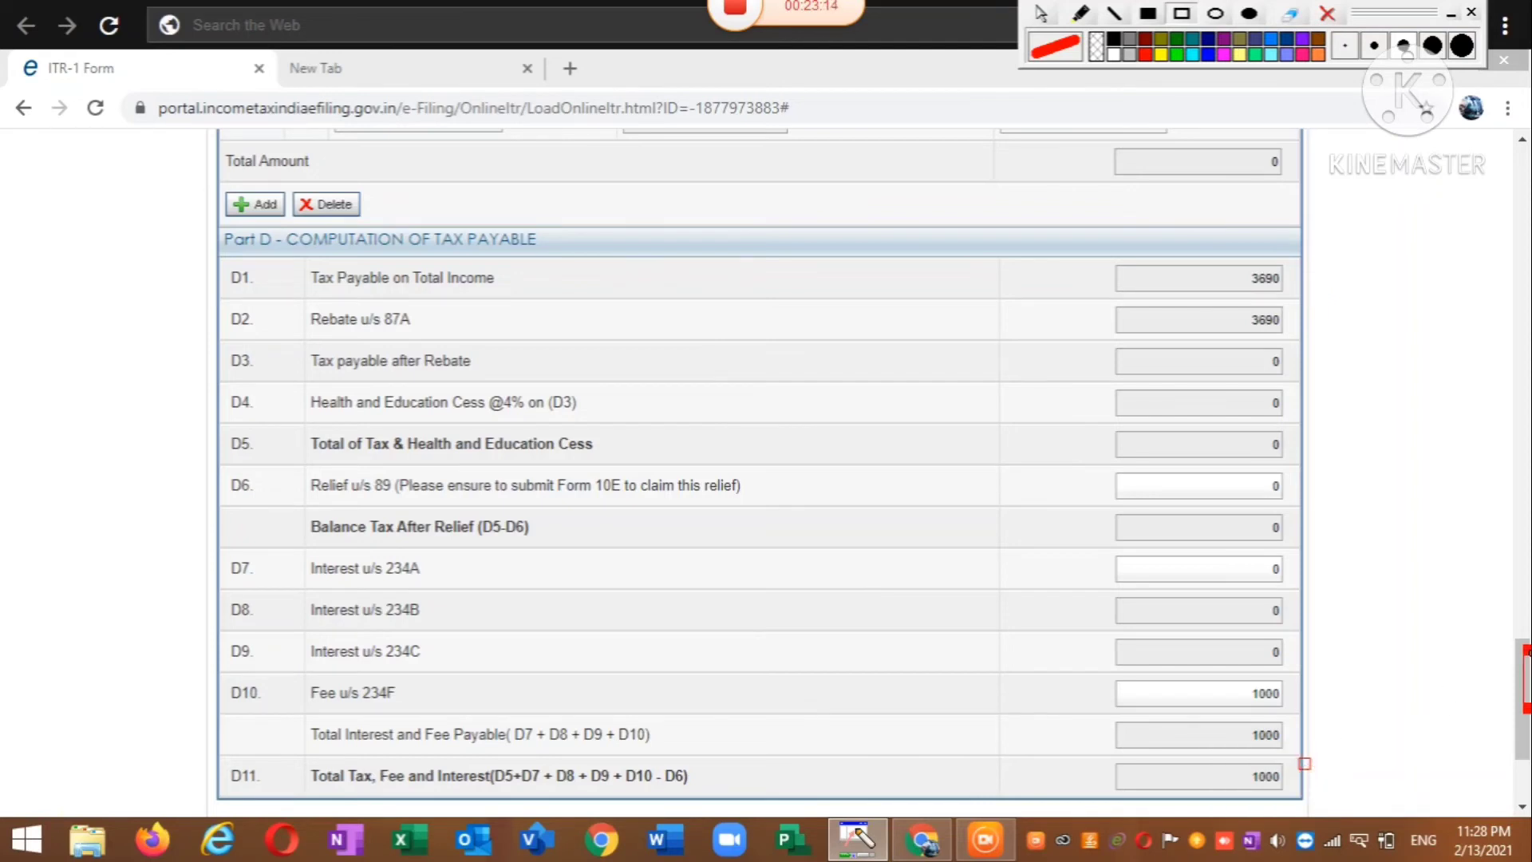
{"action": "left_click", "coordinate": [1290, 14]}
{"action": "left_click", "coordinate": [1041, 14]}
Outline the amounts from Fee u/s 234F down to Total Tax, Fee and Interest with a red rectangle and erase it.
{"action": "scroll", "coordinate": [1520, 607], "scroll_direction": "up", "scroll_amount": 6}
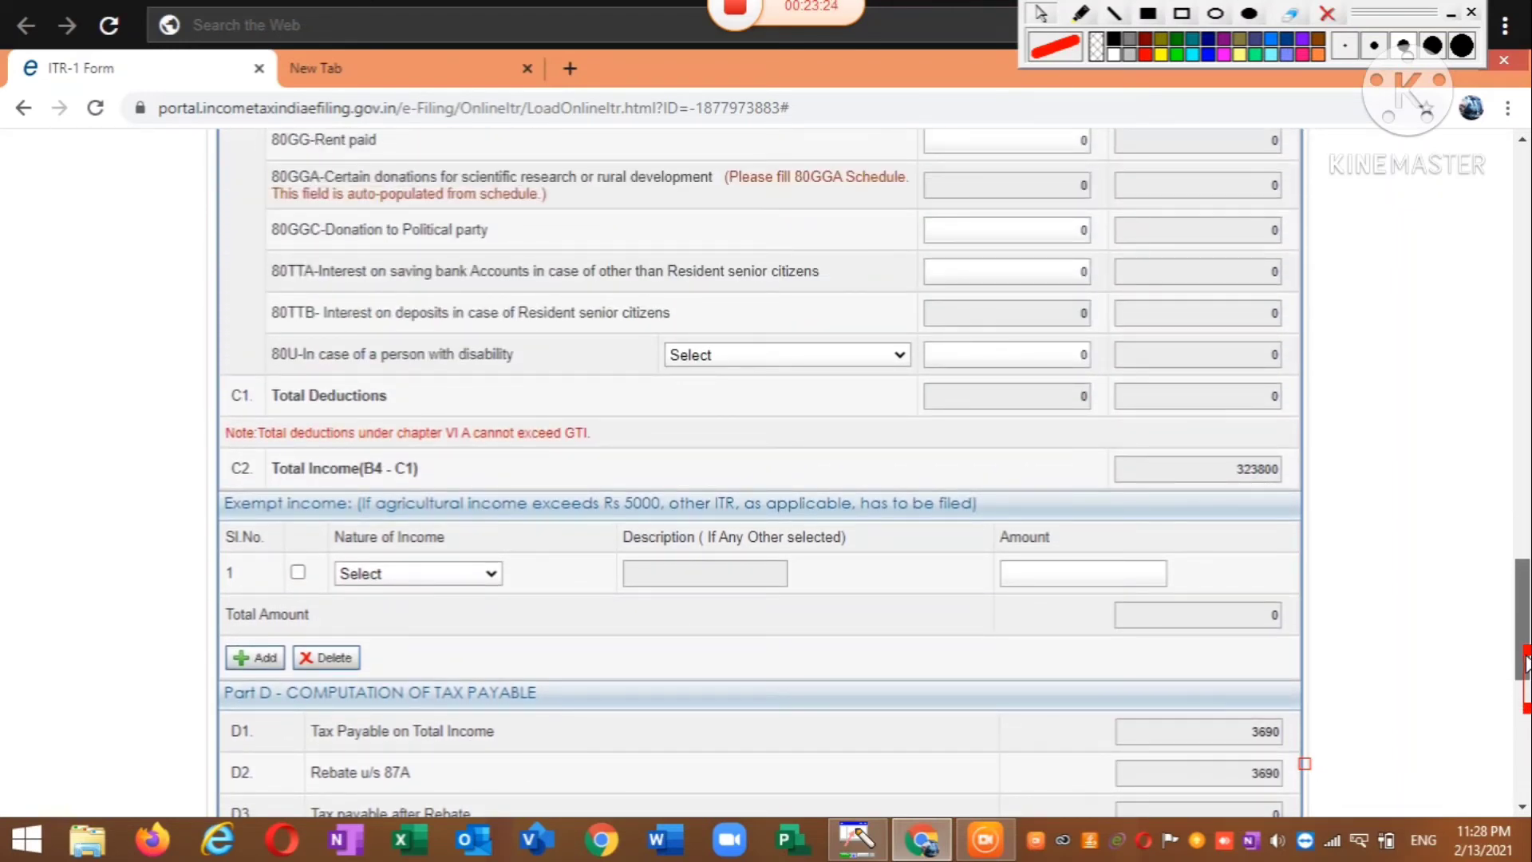
{"action": "left_click_drag", "start_coordinate": [1525, 662], "coordinate": [1525, 676]}
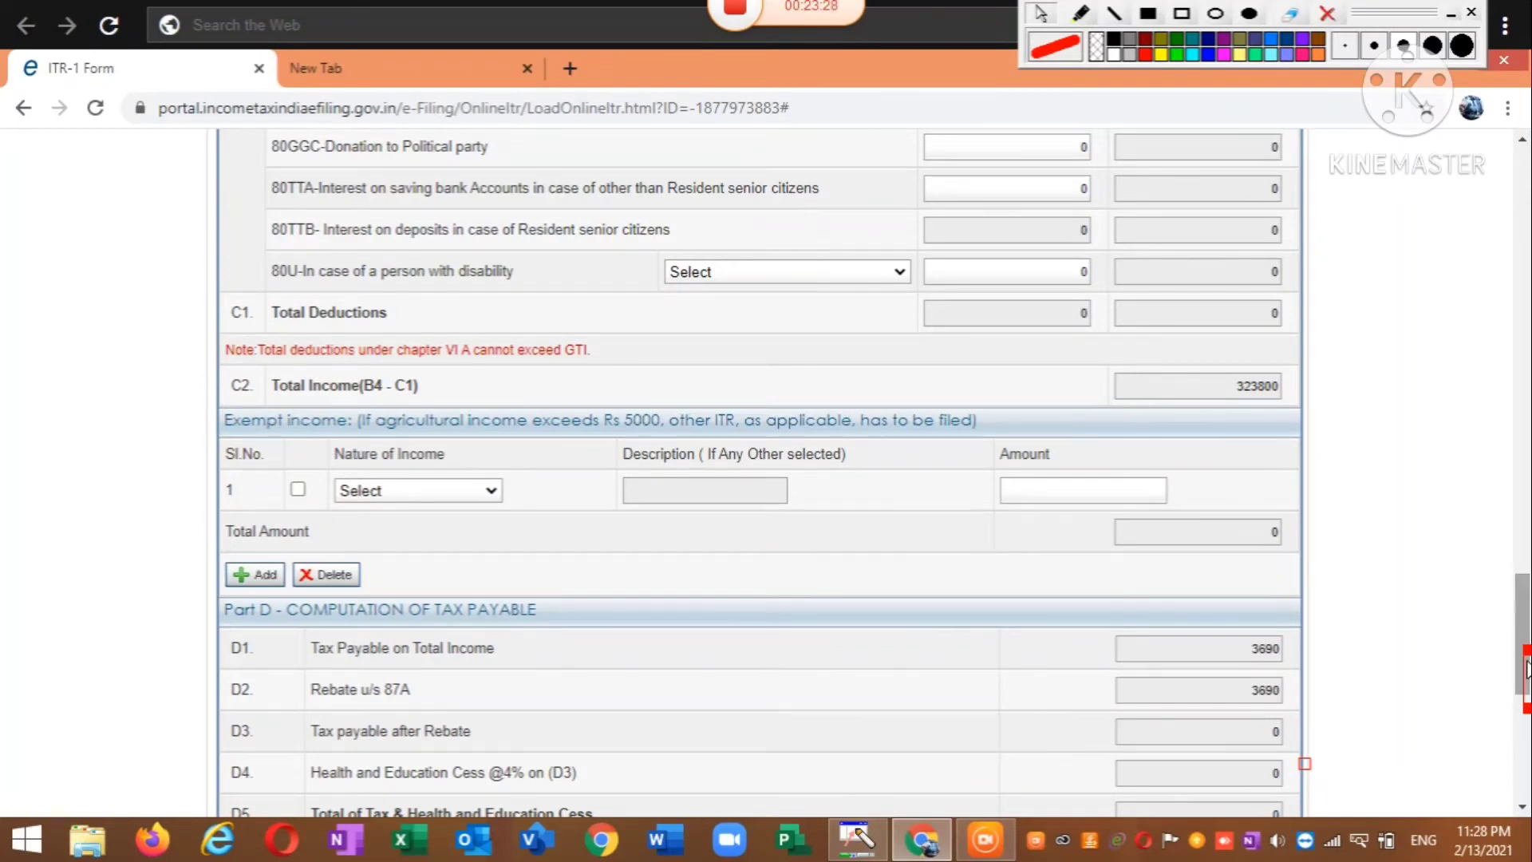
{"action": "left_click_drag", "start_coordinate": [1522, 634], "coordinate": [1522, 703]}
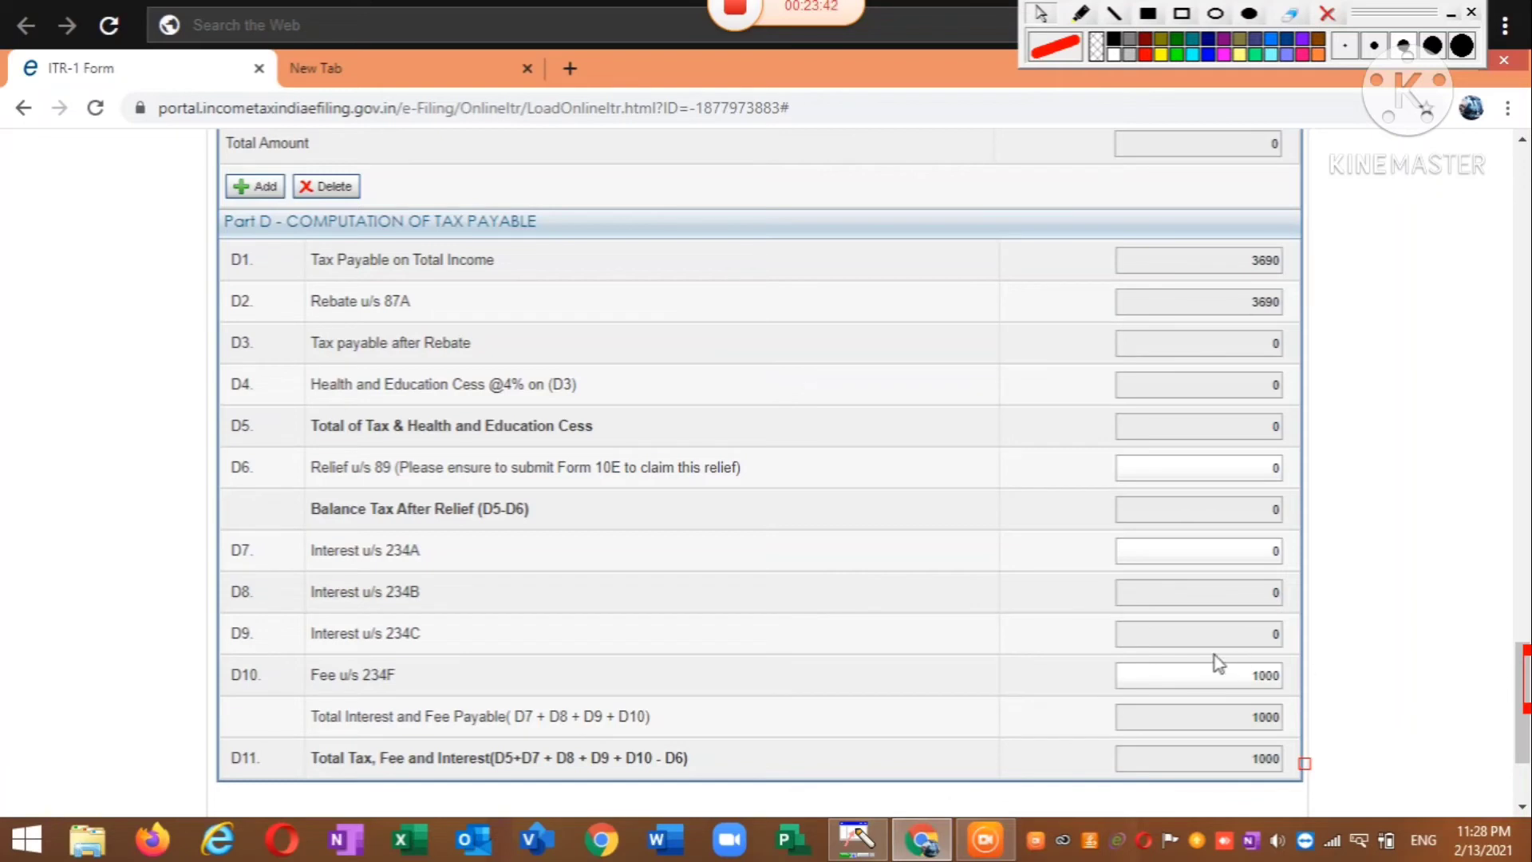
{"action": "left_click", "coordinate": [1179, 15]}
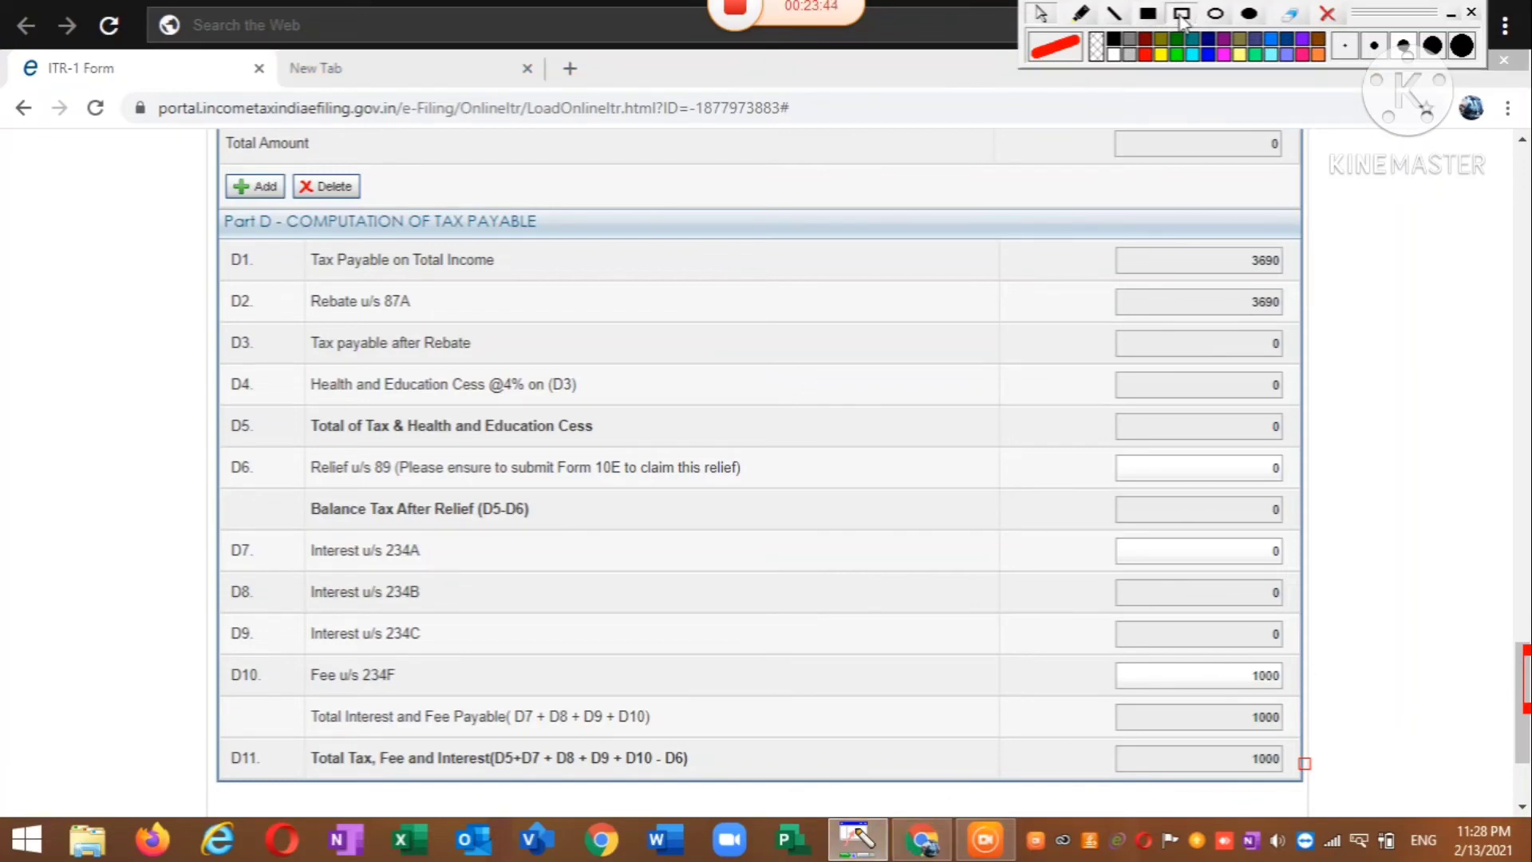
{"action": "mouse_move", "coordinate": [1166, 634]}
{"action": "left_mouse_down"}
{"action": "mouse_move", "coordinate": [1197, 709]}
{"action": "mouse_move", "coordinate": [1268, 805]}
{"action": "mouse_move", "coordinate": [1337, 818]}
{"action": "mouse_move", "coordinate": [1327, 796]}
{"action": "left_mouse_up"}
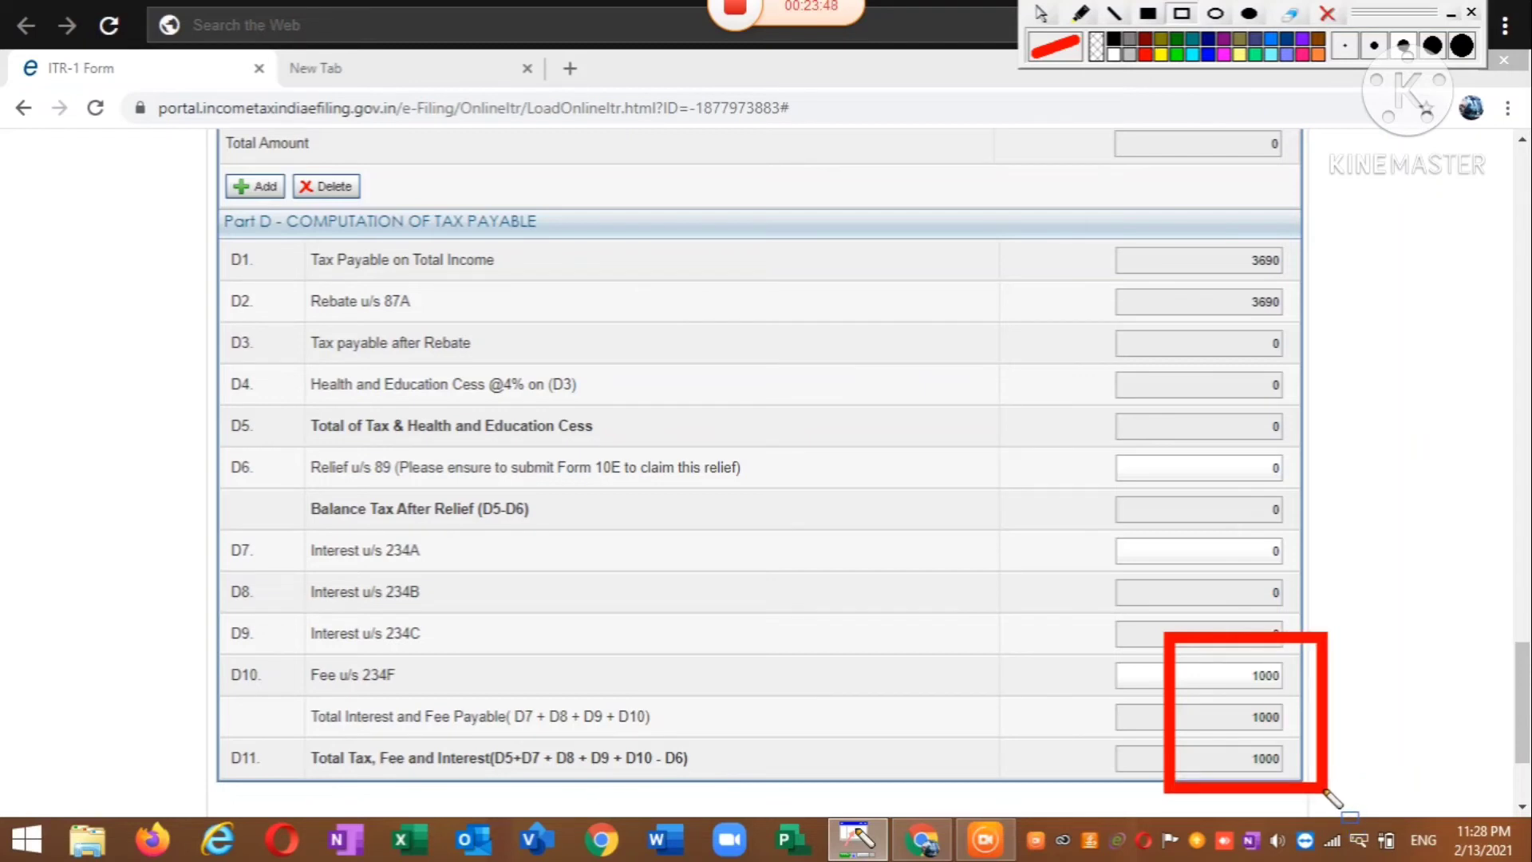
{"action": "left_click", "coordinate": [1184, 13]}
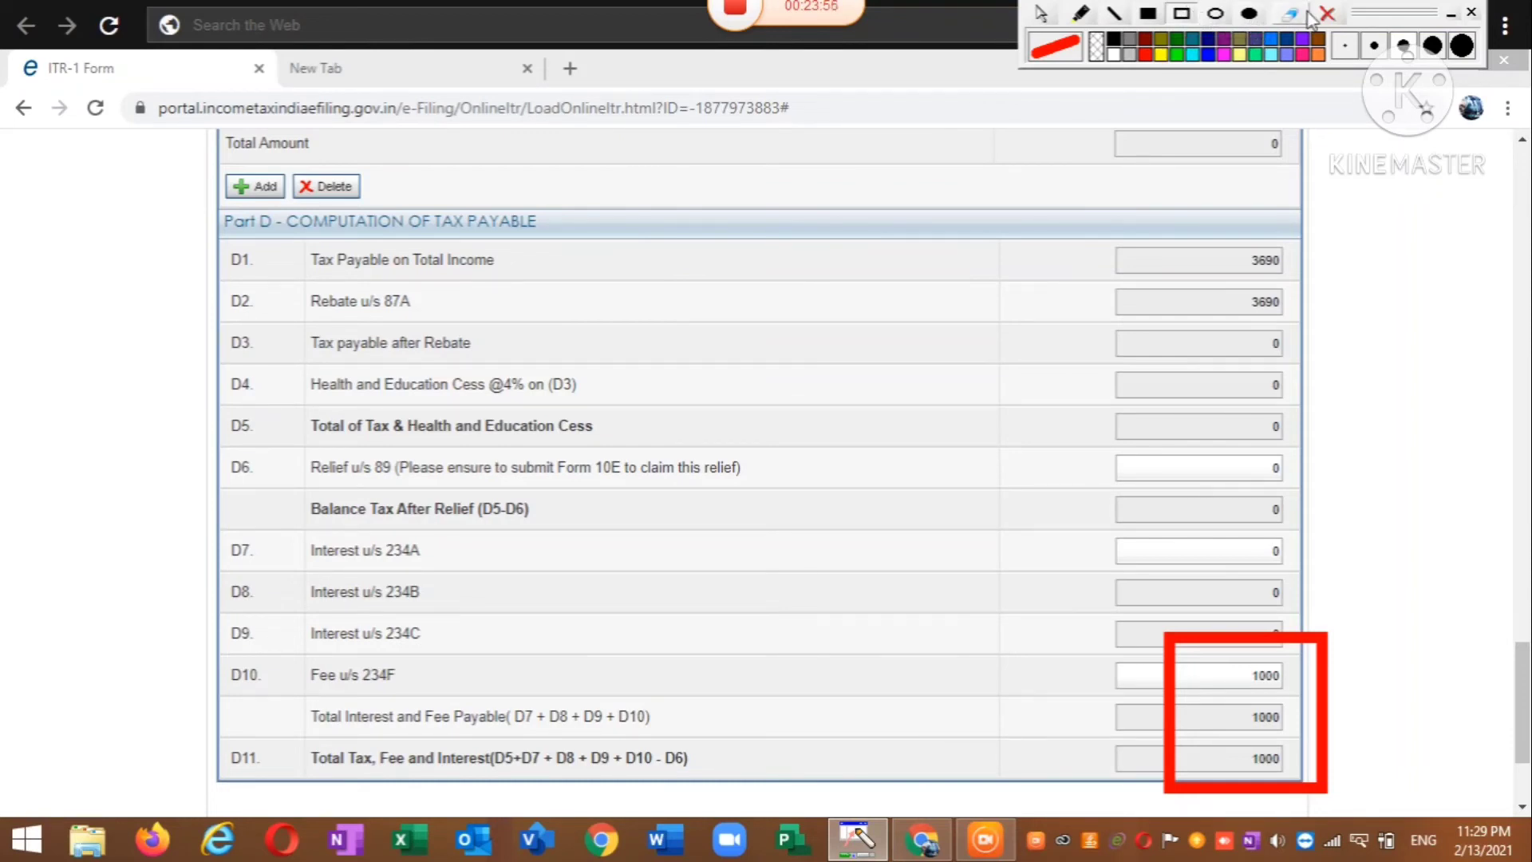
{"action": "left_click", "coordinate": [1324, 651]}
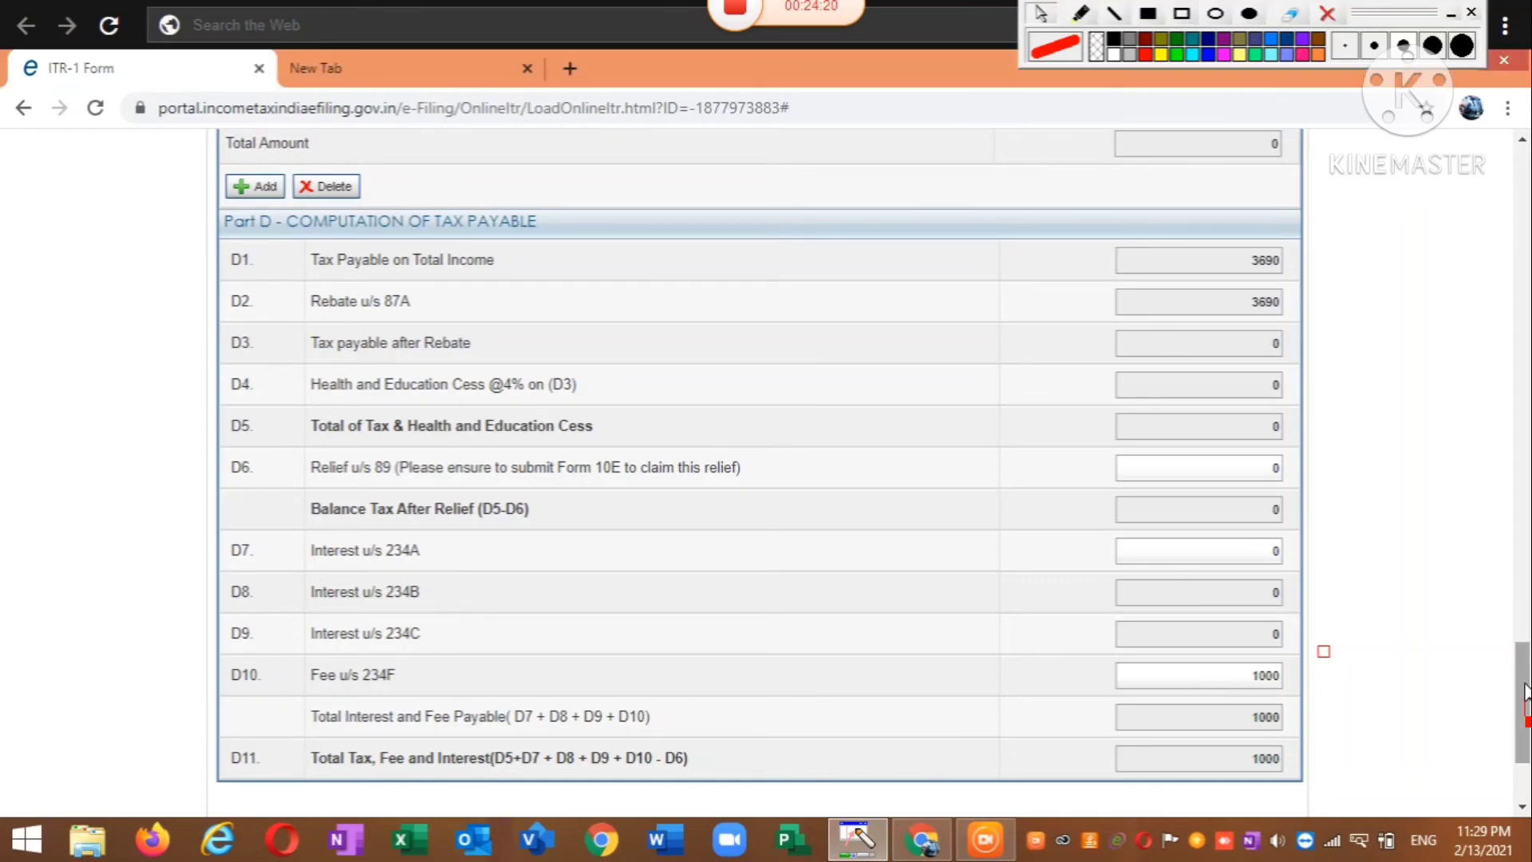
Open the Tax Details section of the return and view the TDS schedules for salary and other income.
{"action": "left_click_drag", "start_coordinate": [1522, 690], "coordinate": [1524, 244]}
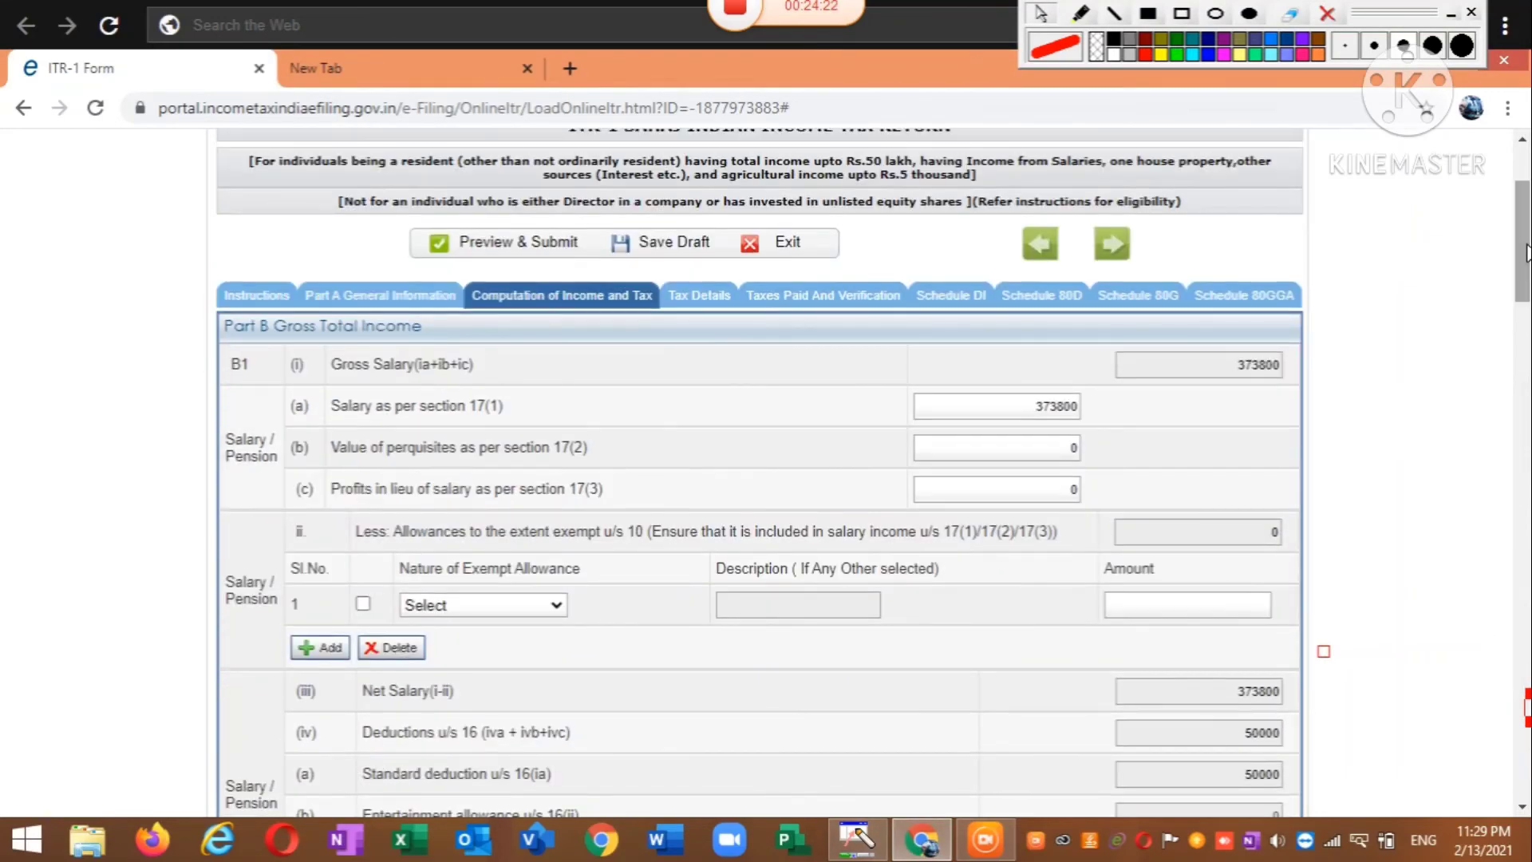
{"action": "left_click", "coordinate": [703, 297]}
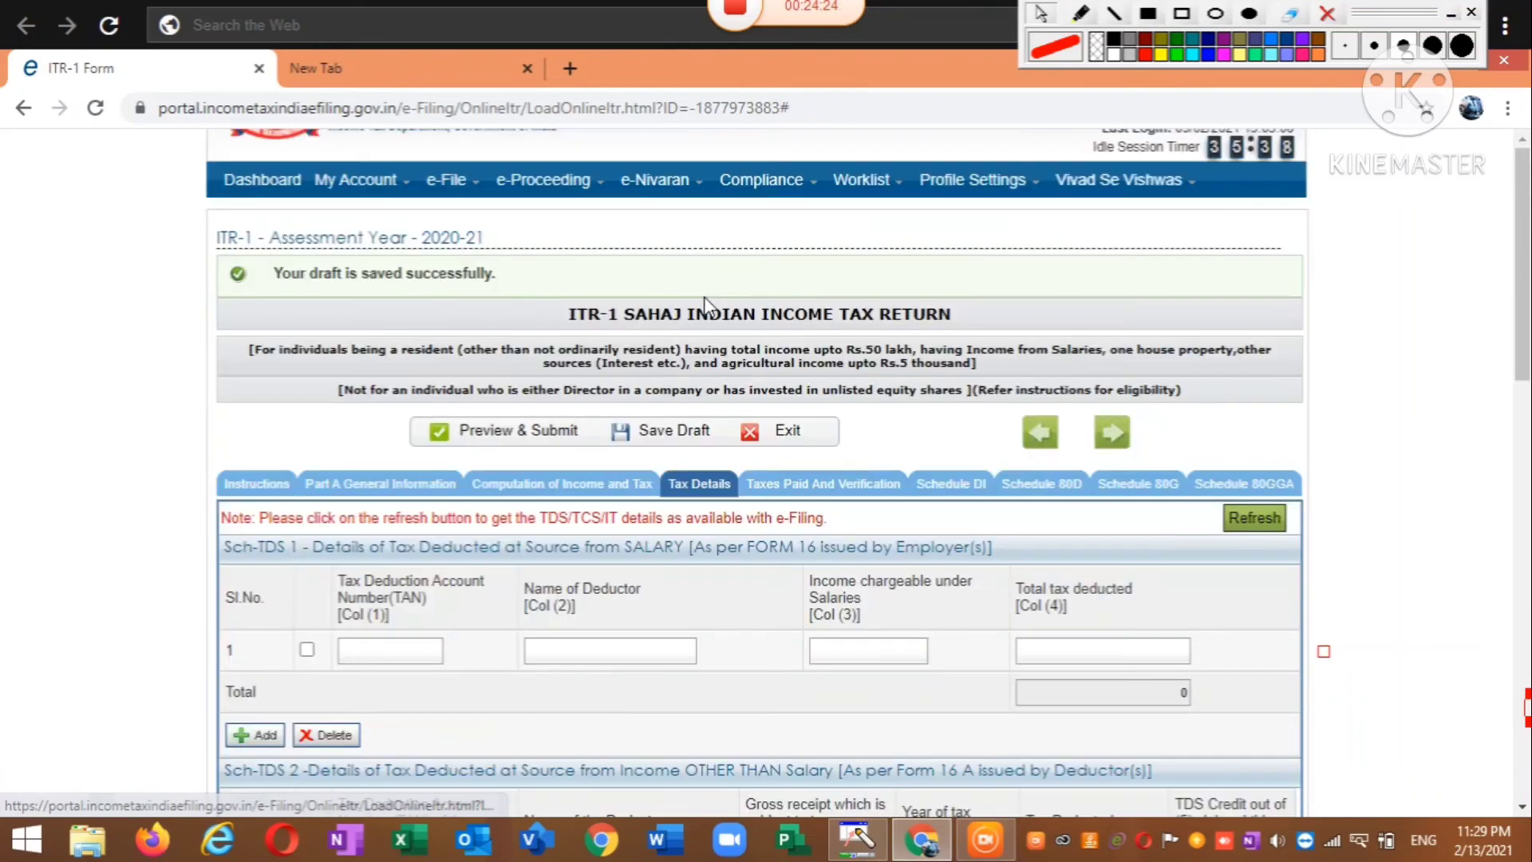
{"action": "scroll", "coordinate": [509, 247], "scroll_direction": "down", "scroll_amount": 3}
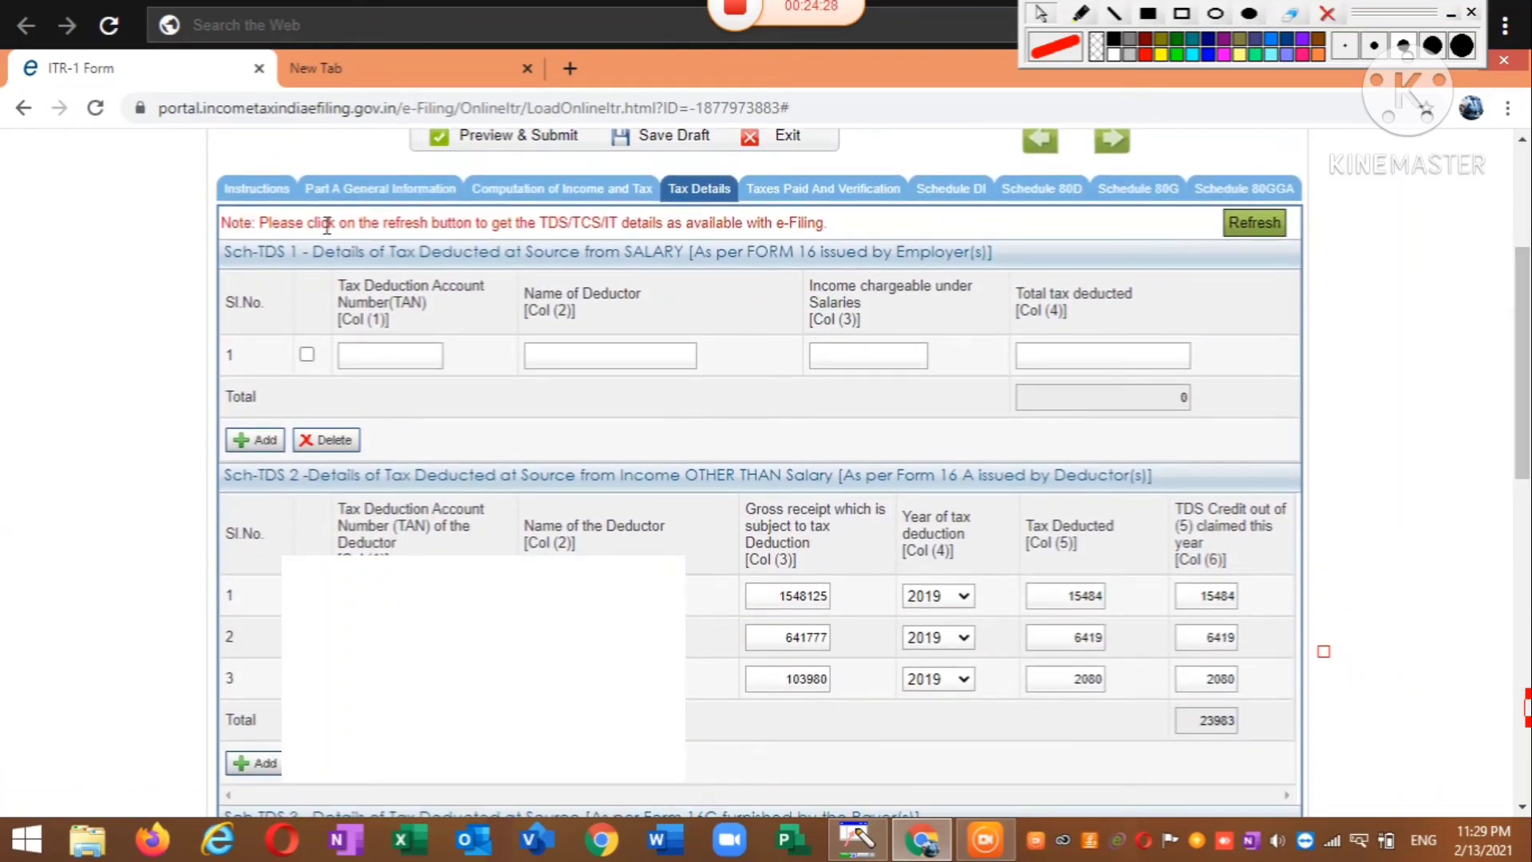
Outline the Sch-TDS 1 salary table and its TAN, deductor name and income columns with red rectangles and clear them.
{"action": "left_click", "coordinate": [1181, 15]}
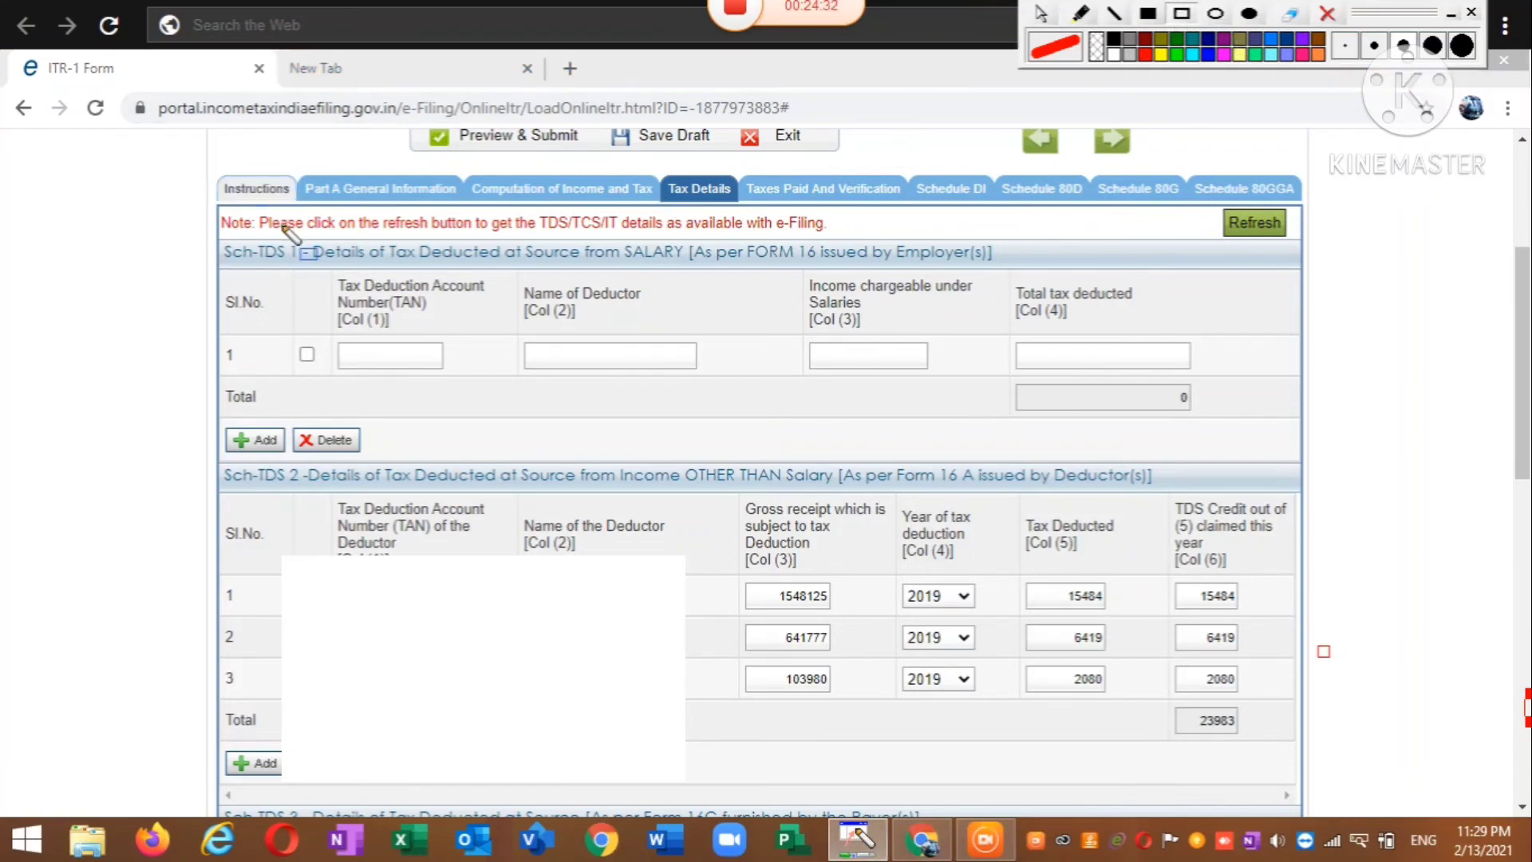
{"action": "mouse_move", "coordinate": [227, 212]}
{"action": "left_mouse_down"}
{"action": "mouse_move", "coordinate": [290, 326]}
{"action": "mouse_move", "coordinate": [965, 334]}
{"action": "mouse_move", "coordinate": [1089, 363]}
{"action": "mouse_move", "coordinate": [1185, 419]}
{"action": "mouse_move", "coordinate": [1239, 421]}
{"action": "left_mouse_up"}
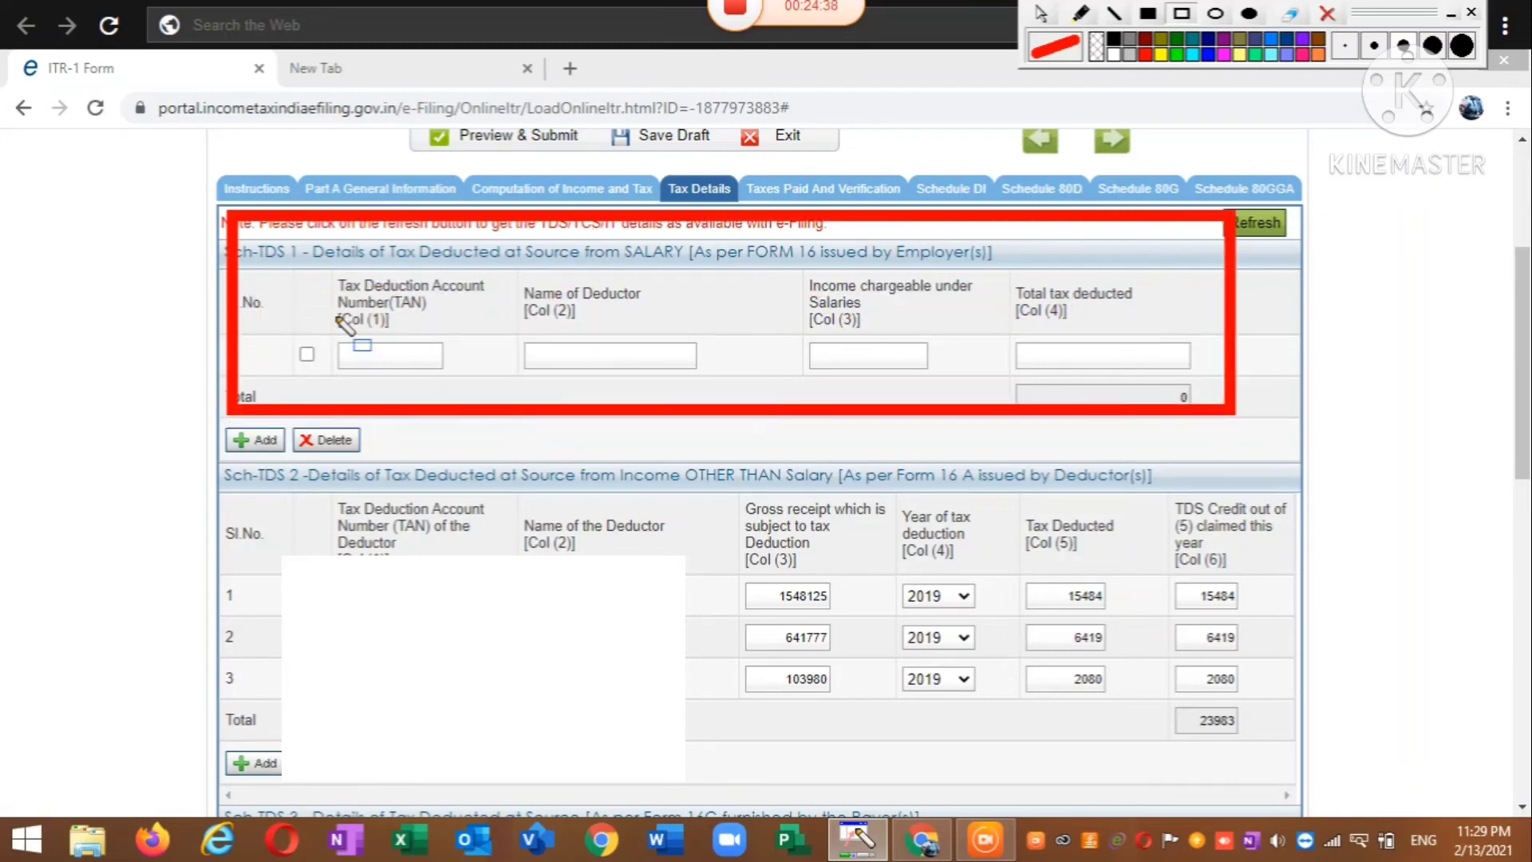
{"action": "mouse_move", "coordinate": [332, 311]}
{"action": "left_mouse_down"}
{"action": "mouse_move", "coordinate": [369, 355]}
{"action": "mouse_move", "coordinate": [367, 409]}
{"action": "mouse_move", "coordinate": [454, 387]}
{"action": "left_mouse_up"}
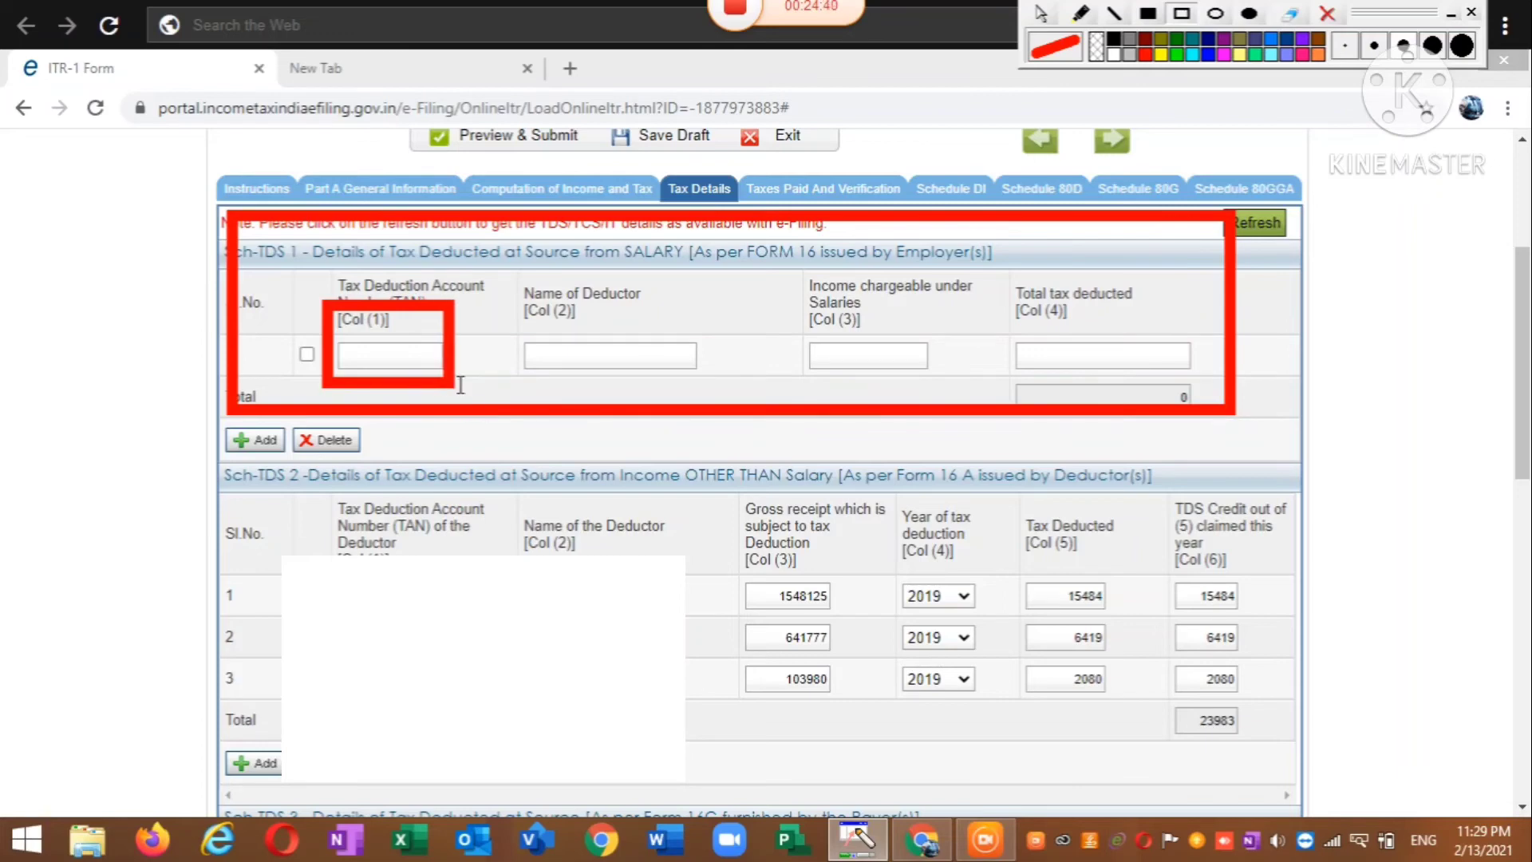
{"action": "mouse_move", "coordinate": [504, 304]}
{"action": "left_mouse_down"}
{"action": "mouse_move", "coordinate": [511, 399]}
{"action": "mouse_move", "coordinate": [715, 412]}
{"action": "mouse_move", "coordinate": [712, 388]}
{"action": "left_mouse_up"}
{"action": "mouse_move", "coordinate": [780, 309]}
{"action": "left_mouse_down"}
{"action": "mouse_move", "coordinate": [804, 372]}
{"action": "mouse_move", "coordinate": [985, 411]}
{"action": "mouse_move", "coordinate": [964, 390]}
{"action": "left_mouse_up"}
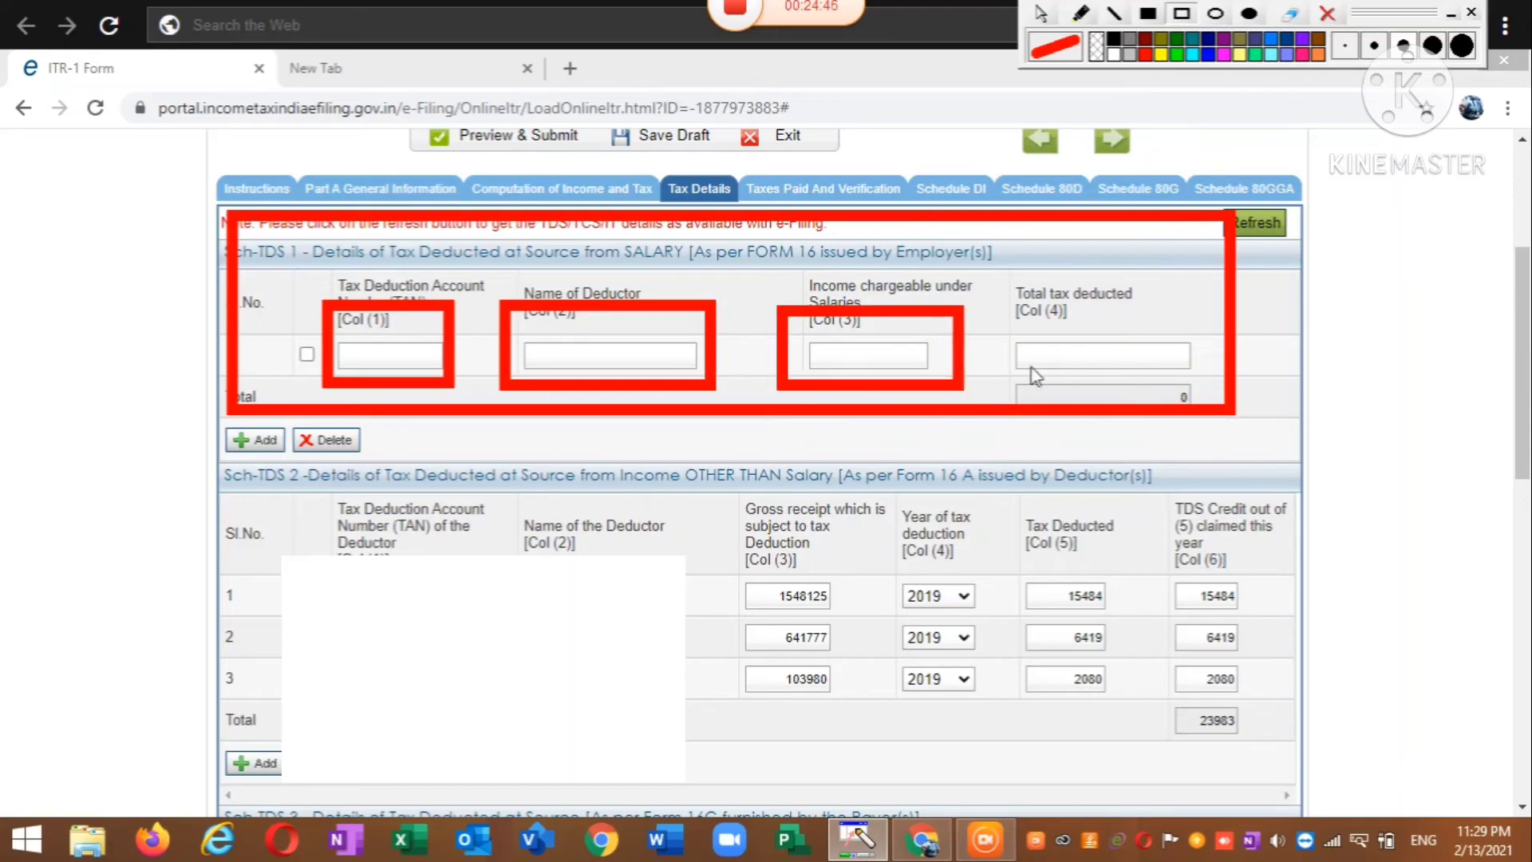
{"action": "mouse_move", "coordinate": [994, 313]}
{"action": "left_mouse_down"}
{"action": "mouse_move", "coordinate": [1022, 373]}
{"action": "mouse_move", "coordinate": [1193, 374]}
{"action": "left_mouse_up"}
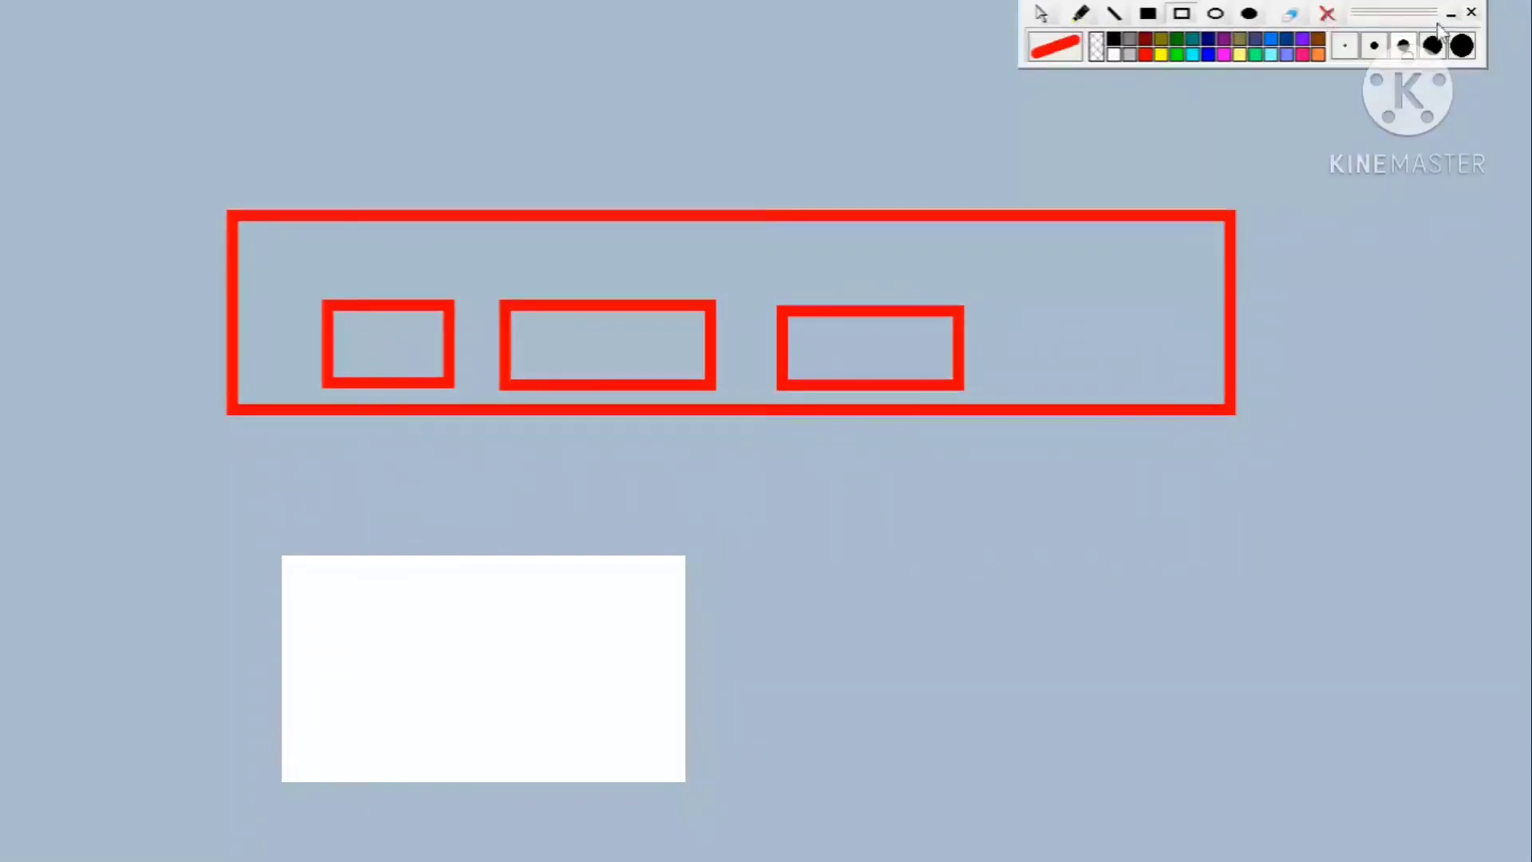
{"action": "key", "text": "Escape"}
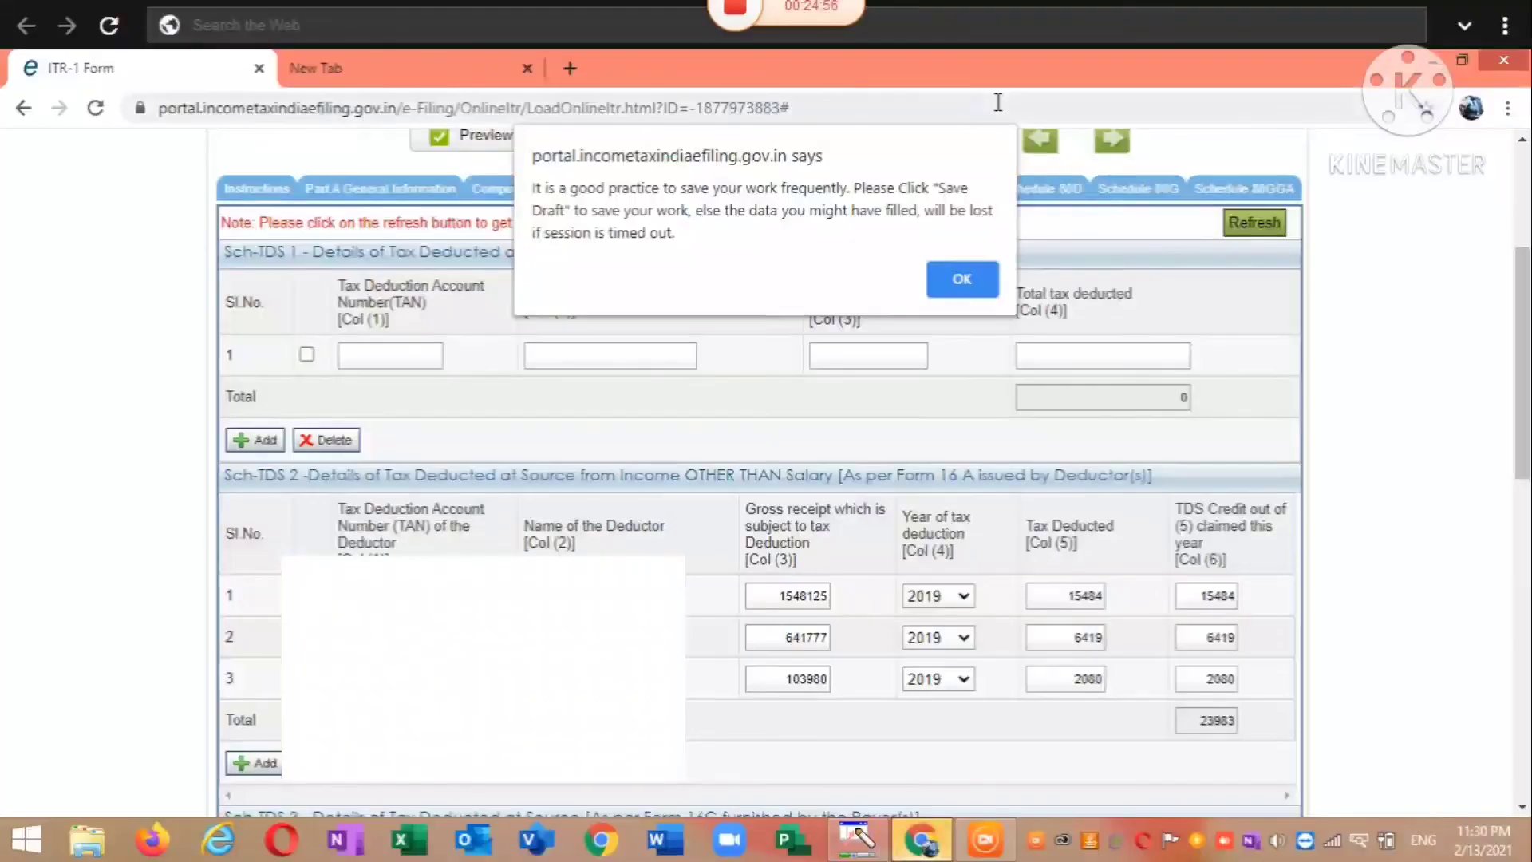
Dismiss the save reminder and save the return as a draft.
{"action": "left_click", "coordinate": [962, 279]}
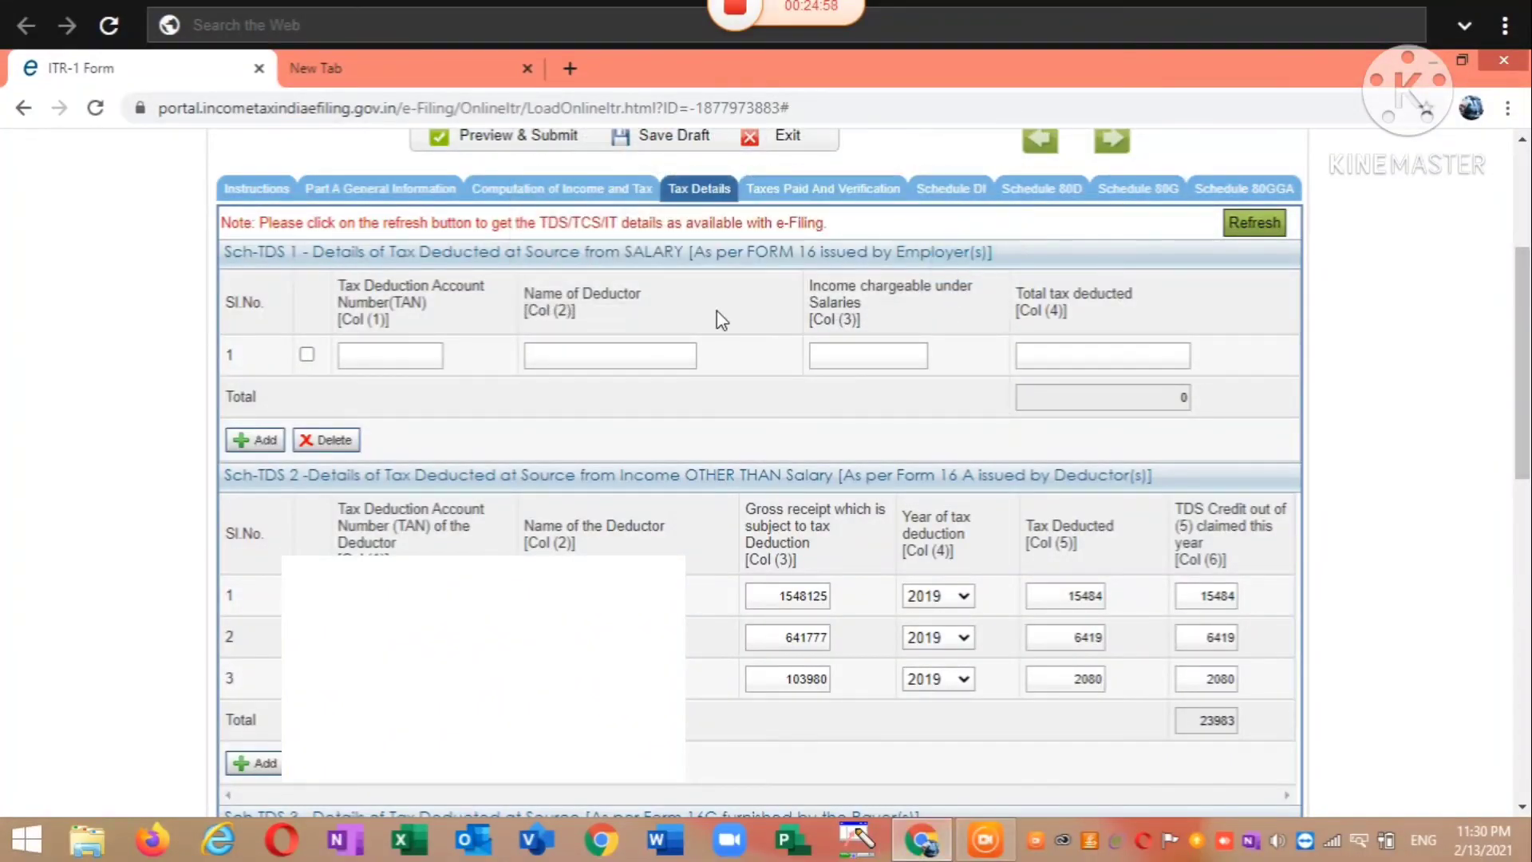
{"action": "left_click", "coordinate": [674, 138]}
{"action": "left_click", "coordinate": [678, 140]}
{"action": "left_click", "coordinate": [855, 840]}
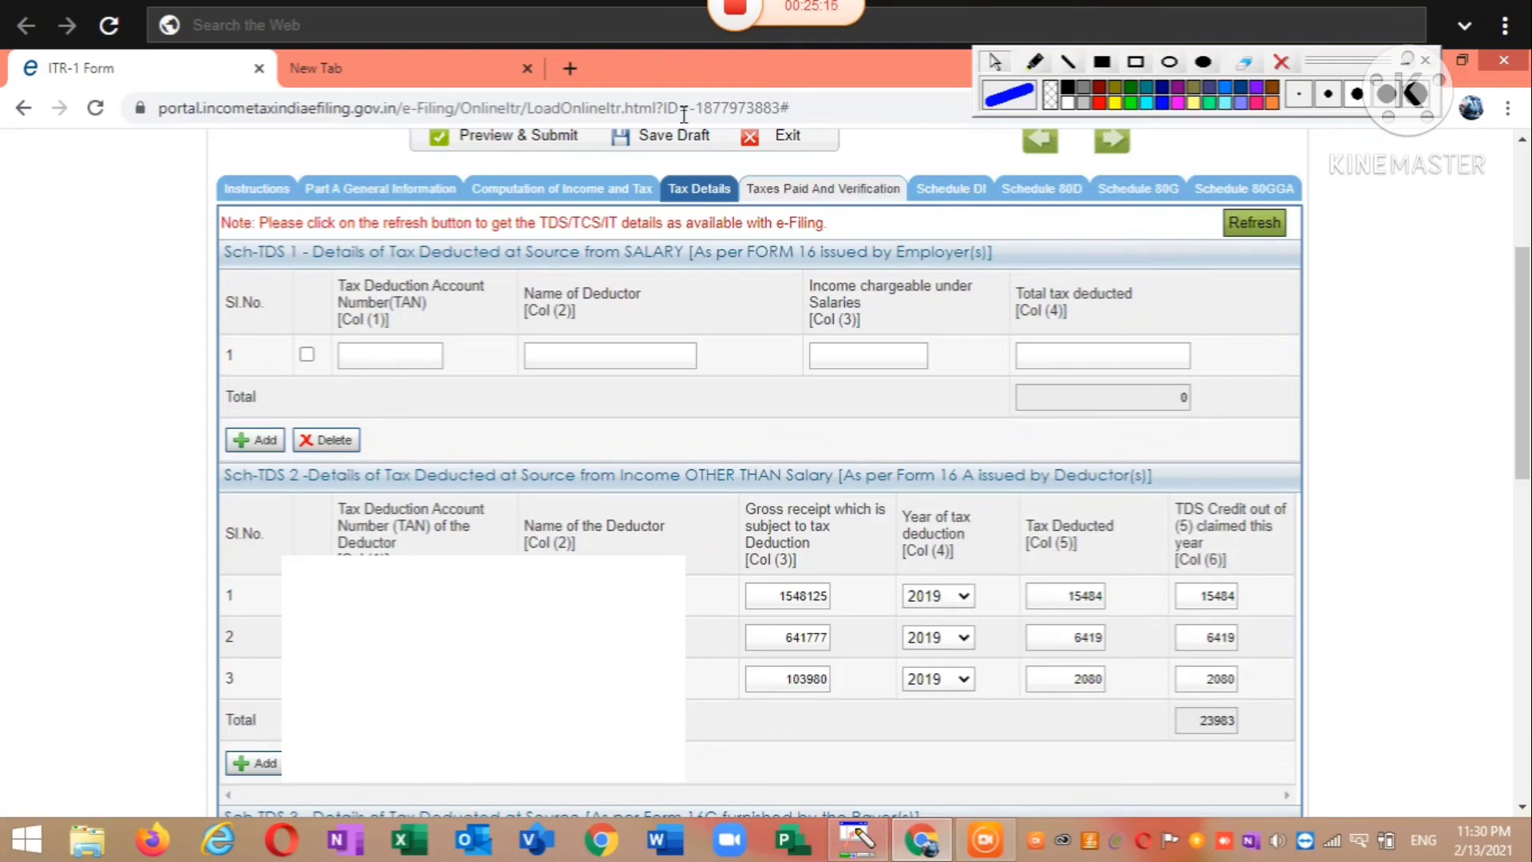
{"action": "left_click", "coordinate": [672, 142]}
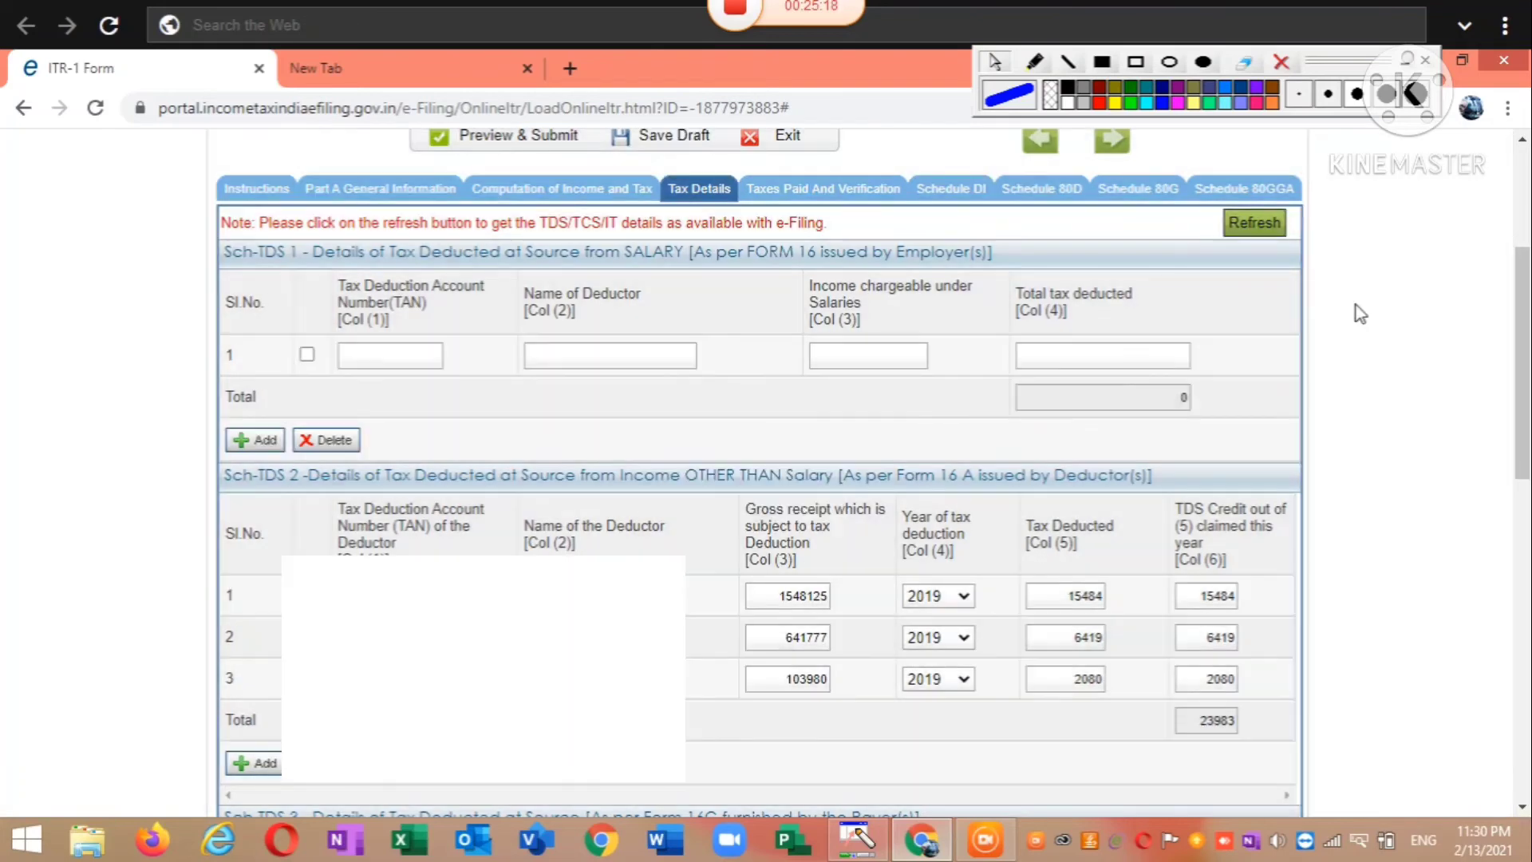
Outline the Total tax deducted column of Sch-TDS 1 with a blue rectangle and erase it.
{"action": "scroll", "coordinate": [1361, 311], "scroll_direction": "down", "scroll_amount": 1}
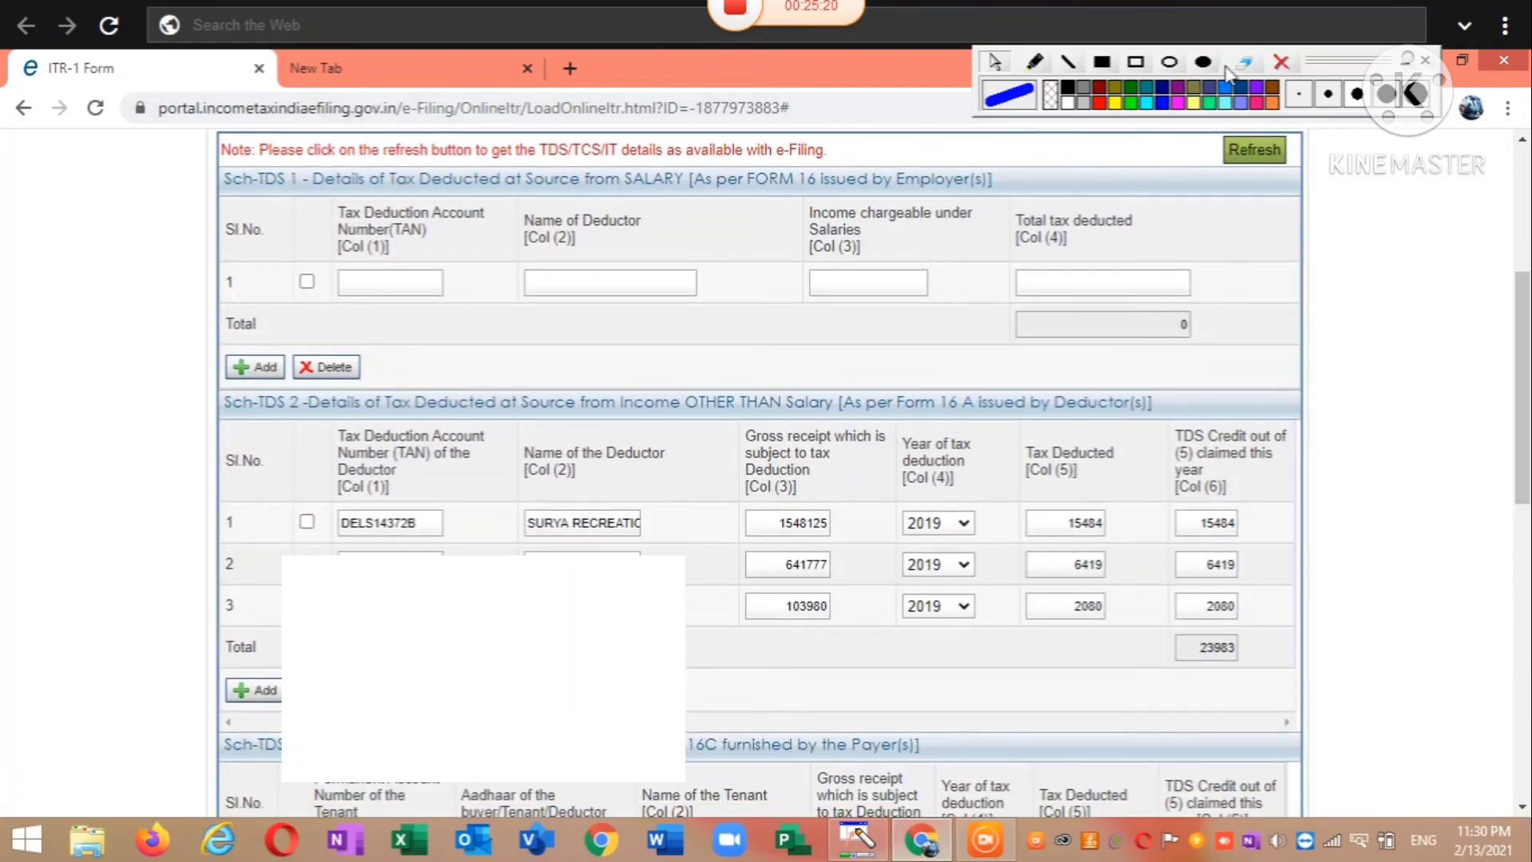
{"action": "left_click", "coordinate": [1136, 64]}
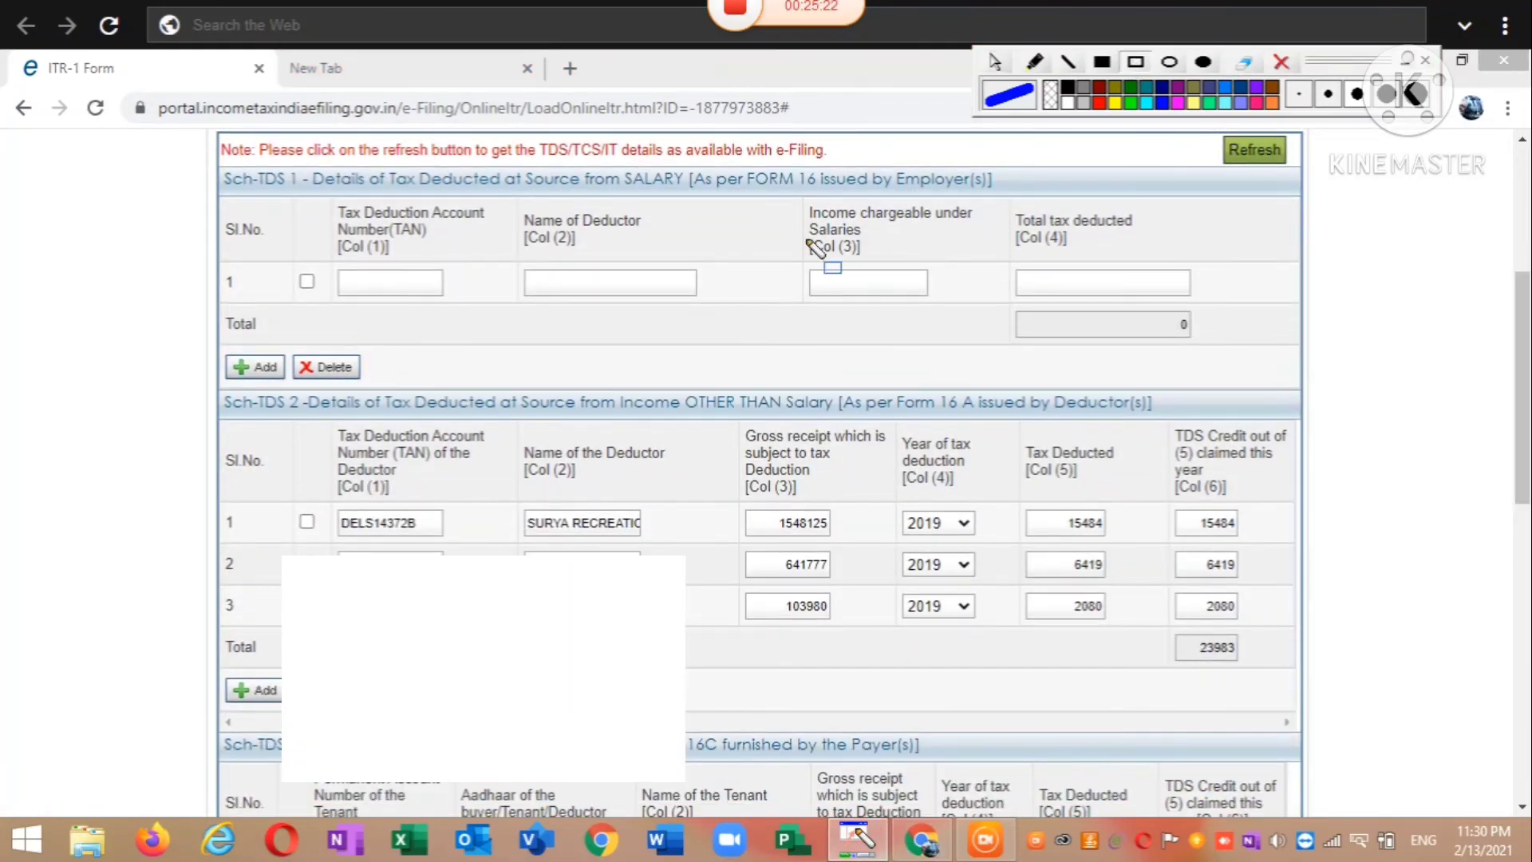
{"action": "mouse_move", "coordinate": [988, 230]}
{"action": "left_mouse_down"}
{"action": "mouse_move", "coordinate": [1042, 307]}
{"action": "mouse_move", "coordinate": [1218, 313]}
{"action": "left_mouse_up"}
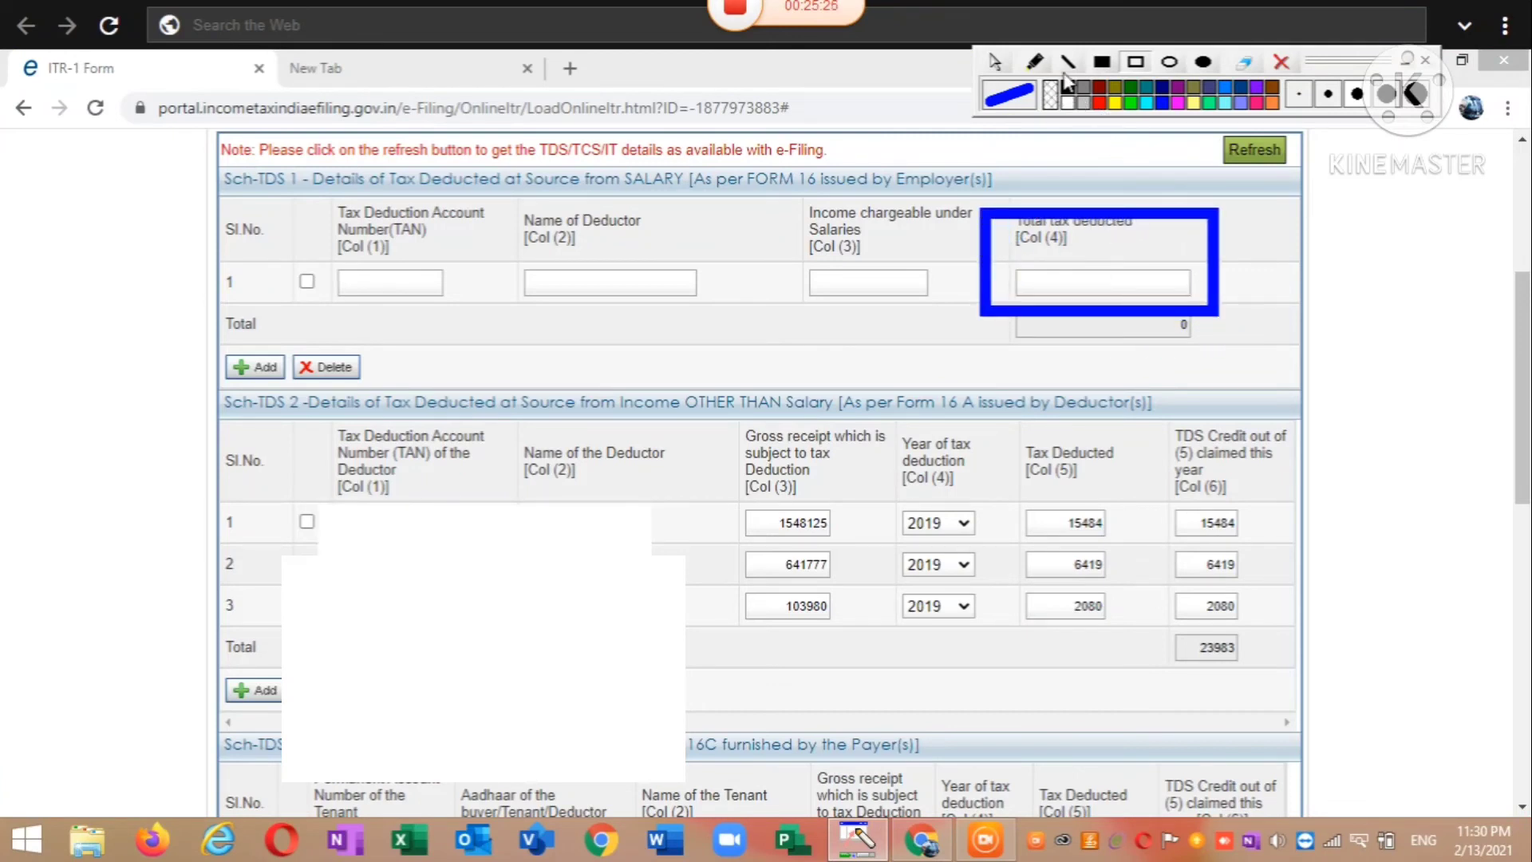
{"action": "left_click", "coordinate": [1281, 64]}
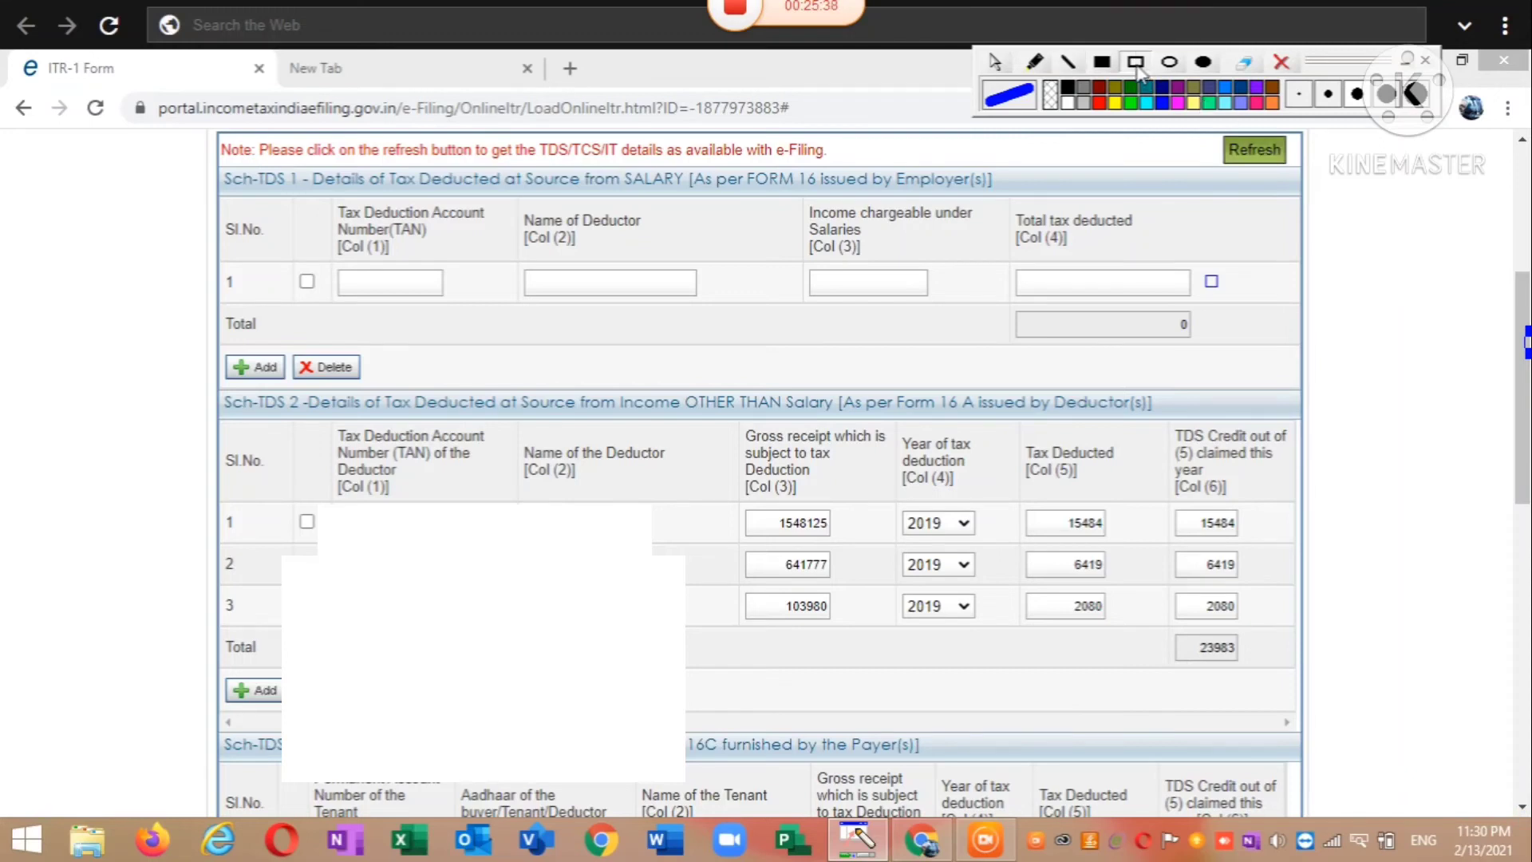
Outline the Sch-TDS 2 table and each of its six column headings with red rectangles and erase them.
{"action": "left_click", "coordinate": [1102, 103]}
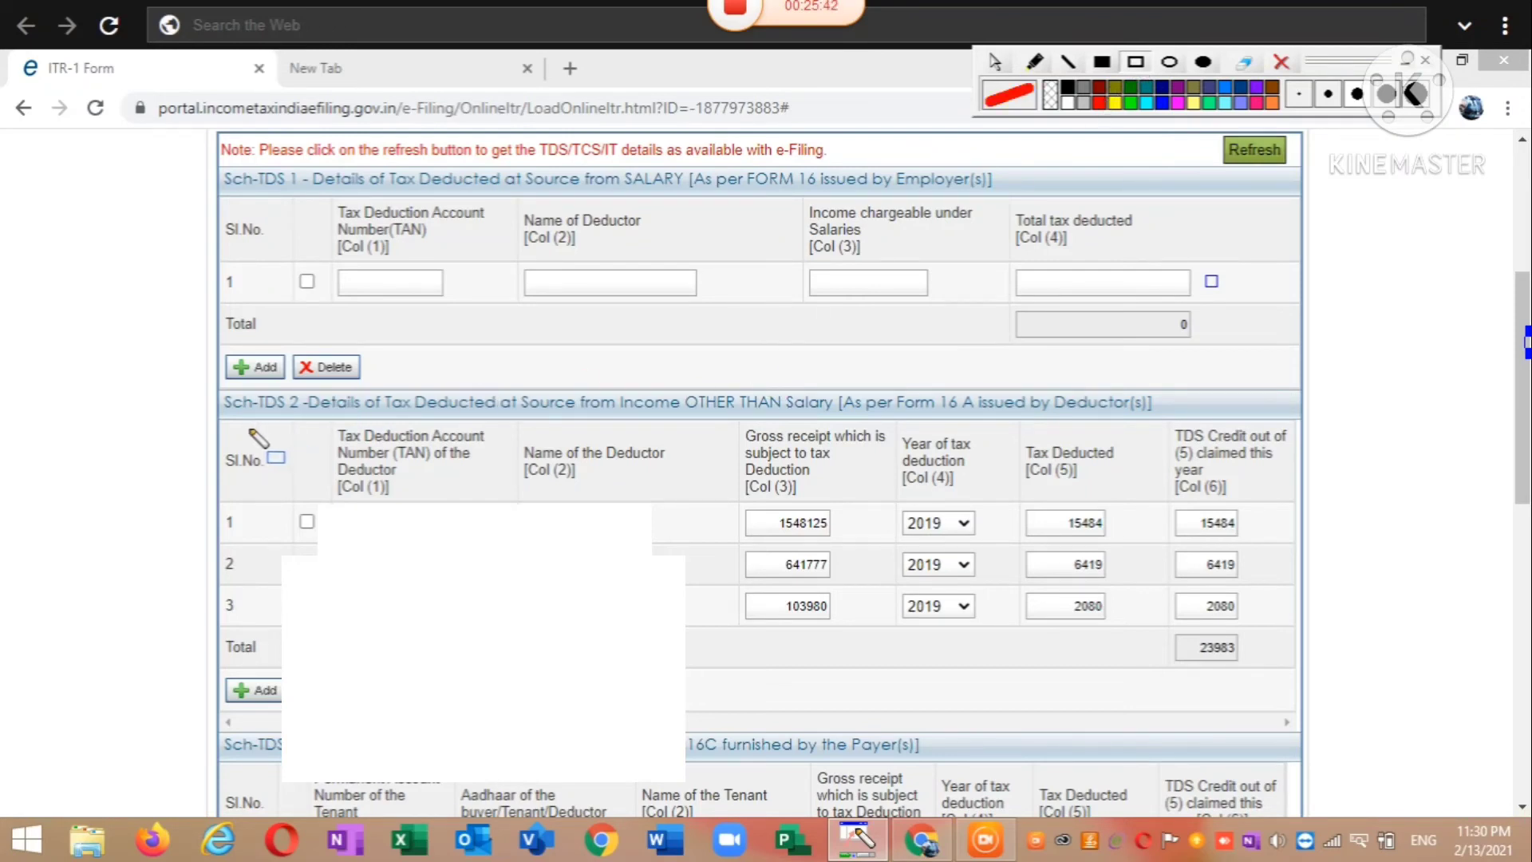
{"action": "mouse_move", "coordinate": [211, 356]}
{"action": "left_mouse_down"}
{"action": "mouse_move", "coordinate": [257, 656]}
{"action": "mouse_move", "coordinate": [474, 678]}
{"action": "mouse_move", "coordinate": [1316, 680]}
{"action": "left_mouse_up"}
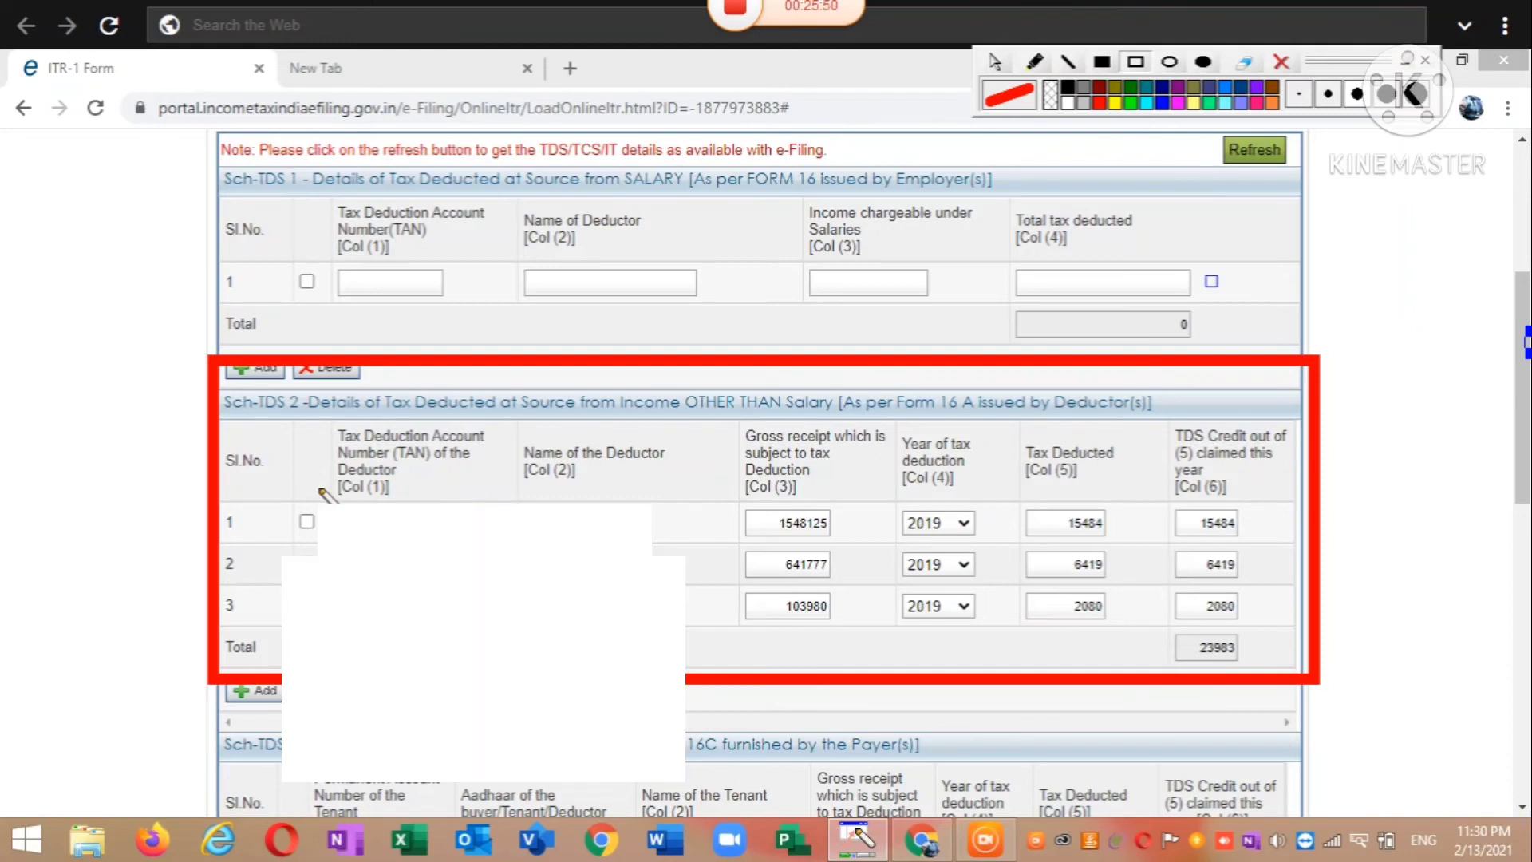
{"action": "mouse_move", "coordinate": [321, 415]}
{"action": "left_mouse_down"}
{"action": "mouse_move", "coordinate": [402, 496]}
{"action": "mouse_move", "coordinate": [483, 498]}
{"action": "left_mouse_up"}
{"action": "mouse_move", "coordinate": [504, 415]}
{"action": "left_mouse_down"}
{"action": "mouse_move", "coordinate": [552, 498]}
{"action": "mouse_move", "coordinate": [668, 494]}
{"action": "left_mouse_up"}
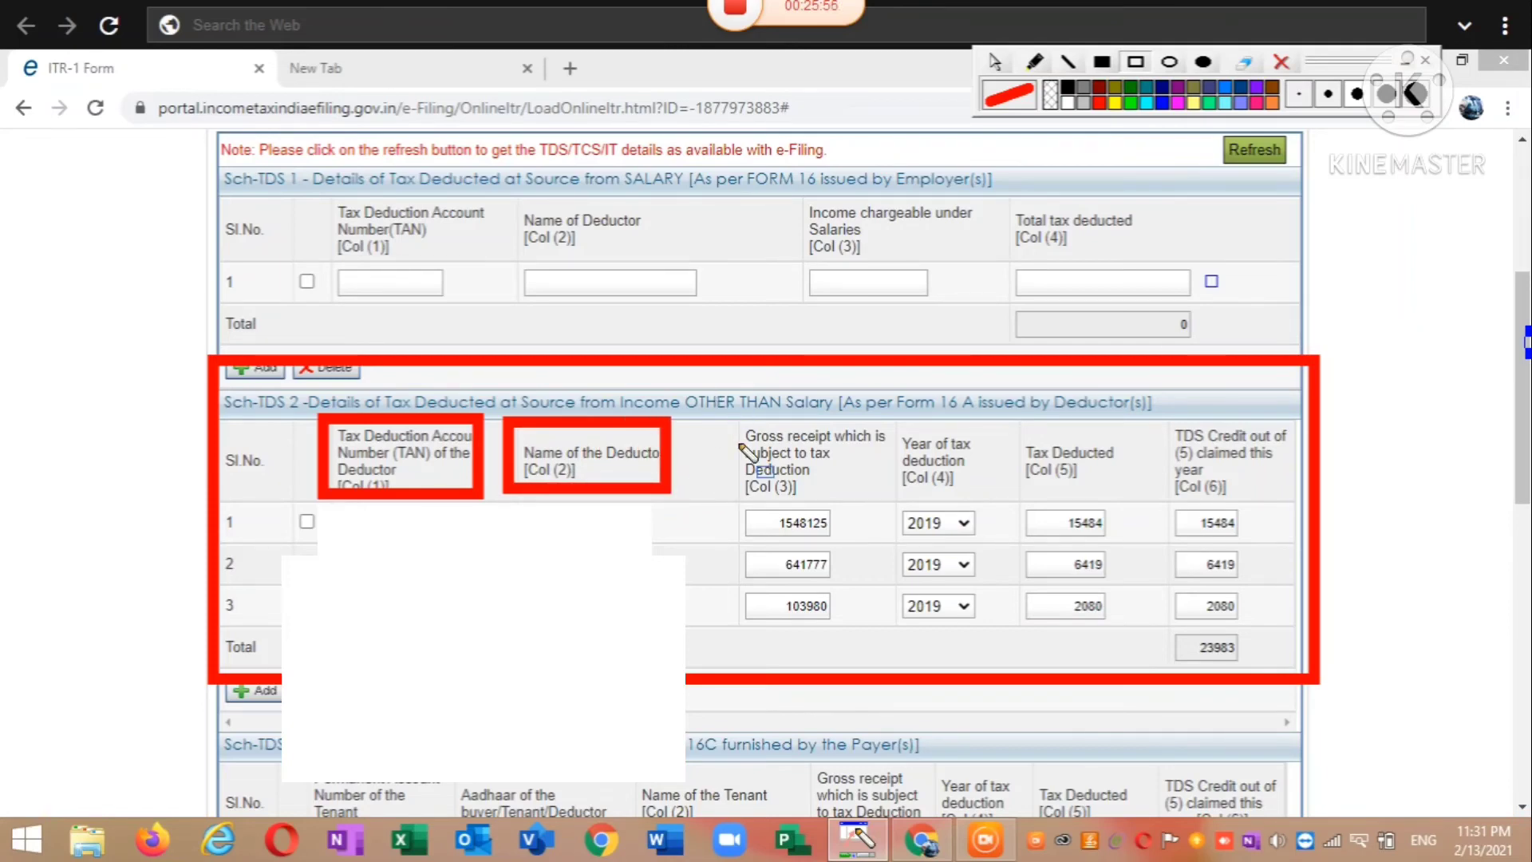
{"action": "mouse_move", "coordinate": [730, 415]}
{"action": "left_mouse_down"}
{"action": "mouse_move", "coordinate": [775, 531]}
{"action": "mouse_move", "coordinate": [862, 548]}
{"action": "mouse_move", "coordinate": [872, 506]}
{"action": "left_mouse_up"}
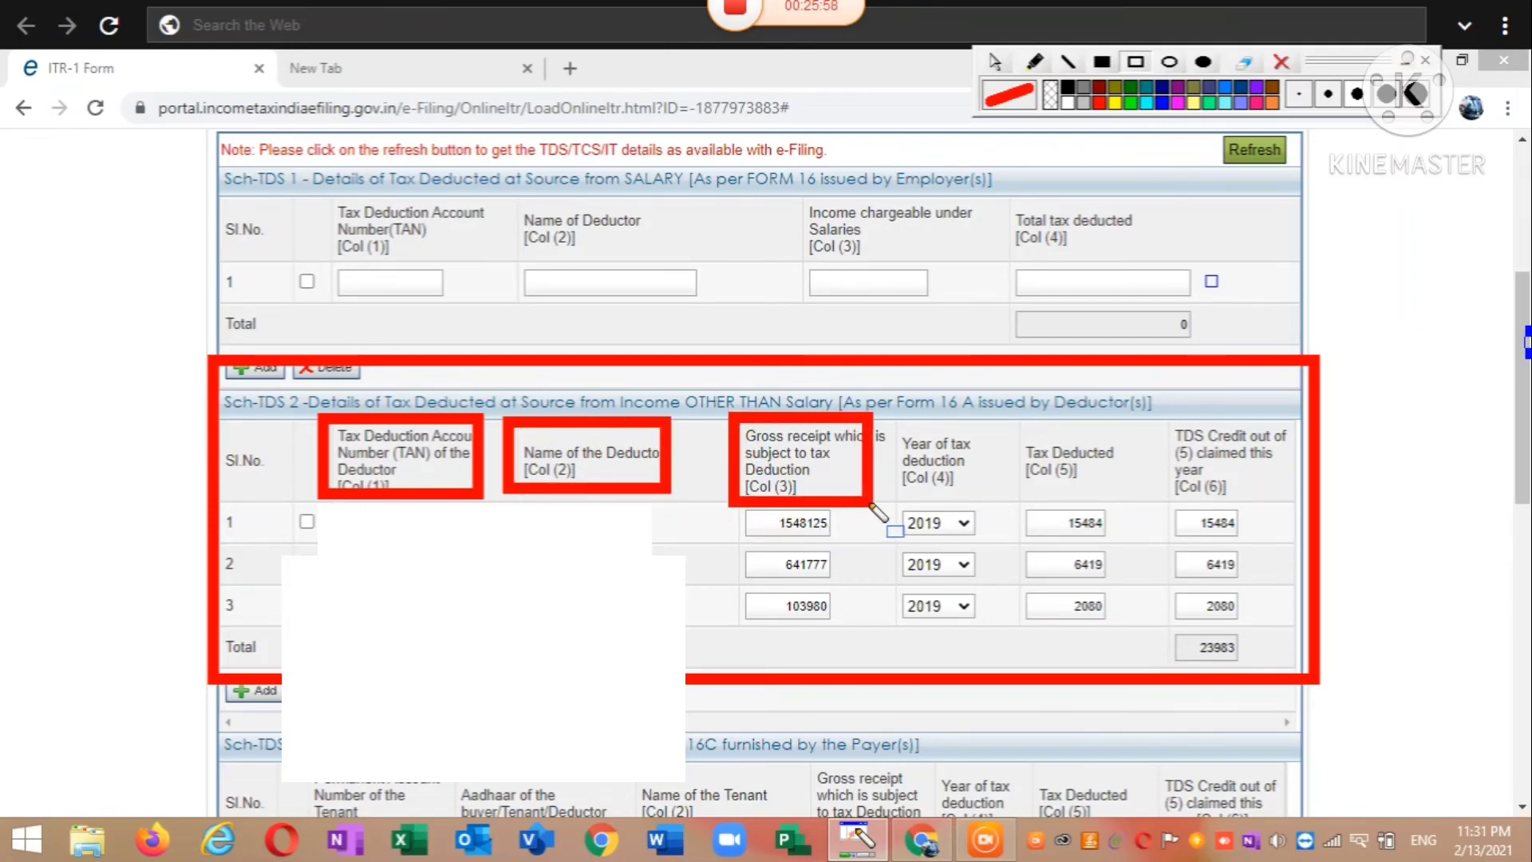
{"action": "mouse_move", "coordinate": [891, 416]}
{"action": "left_mouse_down"}
{"action": "mouse_move", "coordinate": [933, 533]}
{"action": "mouse_move", "coordinate": [989, 493]}
{"action": "left_mouse_up"}
{"action": "mouse_move", "coordinate": [1003, 421]}
{"action": "left_mouse_down"}
{"action": "mouse_move", "coordinate": [1035, 501]}
{"action": "mouse_move", "coordinate": [1112, 493]}
{"action": "left_mouse_up"}
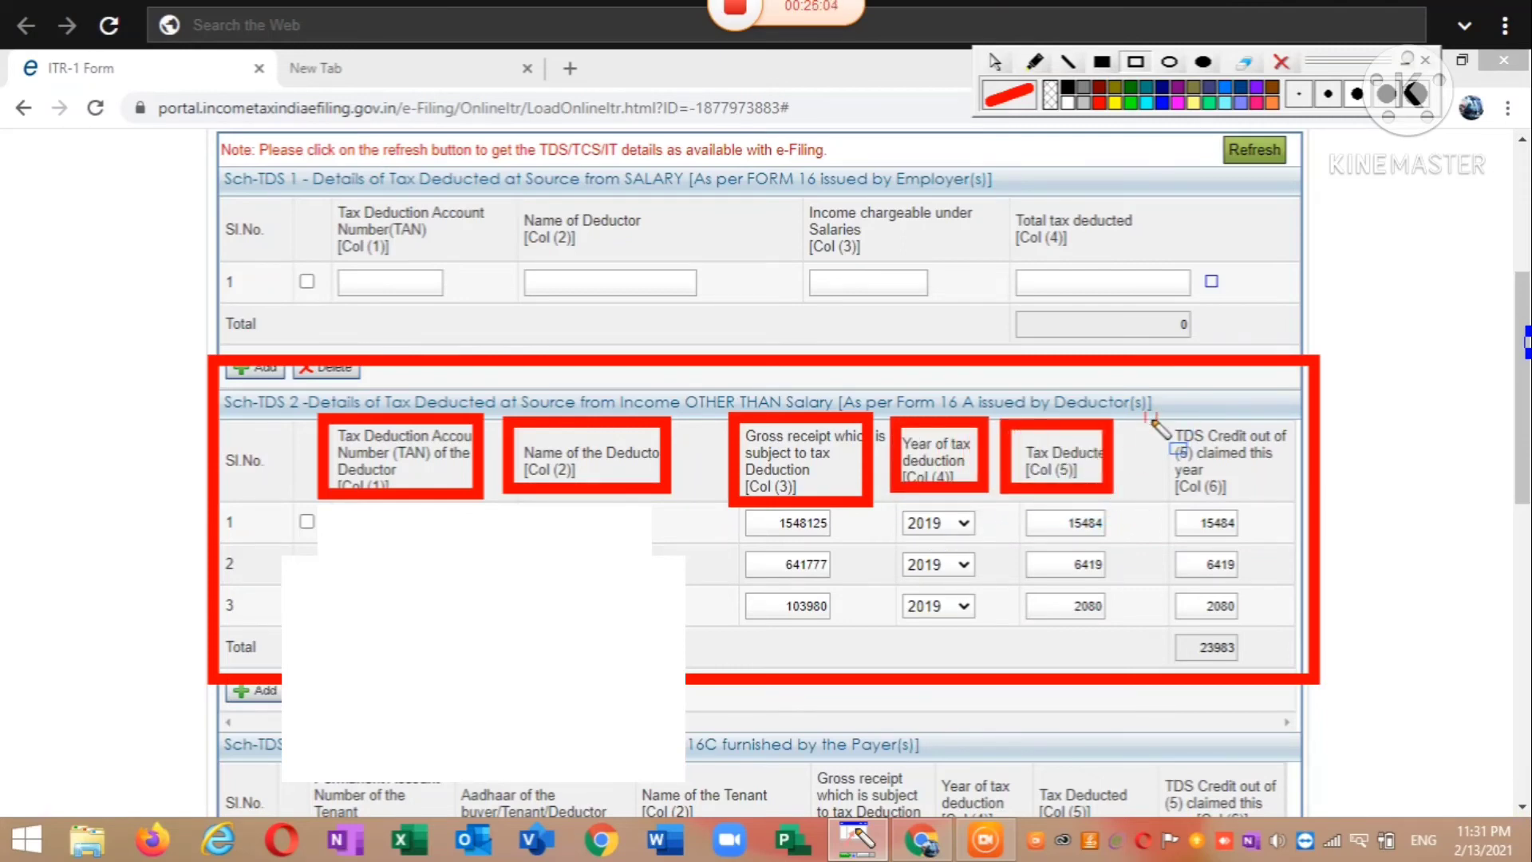
{"action": "mouse_move", "coordinate": [1148, 414]}
{"action": "left_mouse_down"}
{"action": "mouse_move", "coordinate": [1200, 518]}
{"action": "mouse_move", "coordinate": [1308, 546]}
{"action": "mouse_move", "coordinate": [1324, 525]}
{"action": "mouse_move", "coordinate": [1298, 500]}
{"action": "left_mouse_up"}
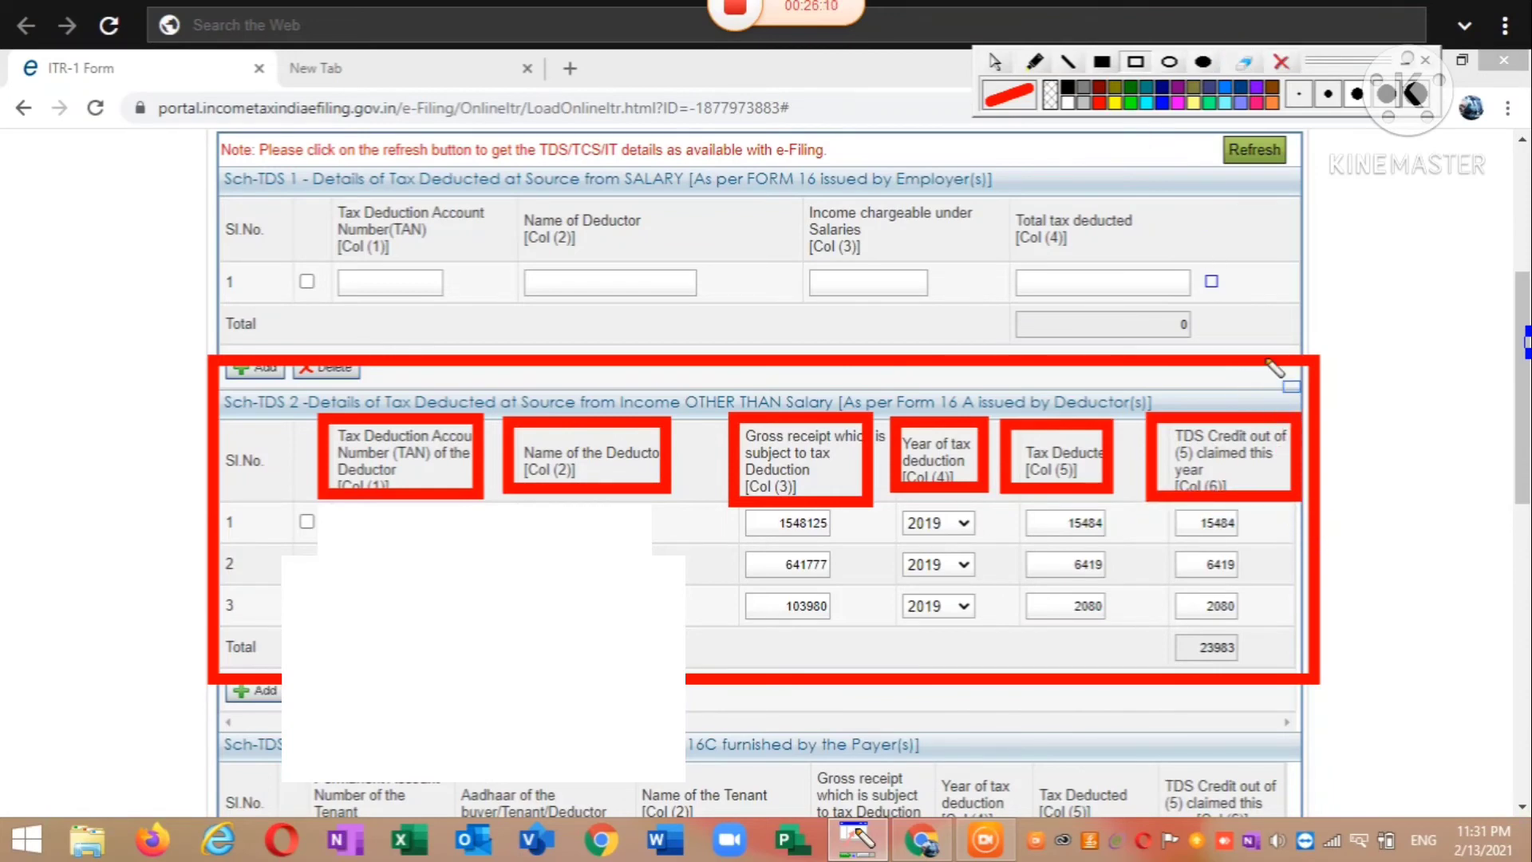
{"action": "key", "text": "Delete"}
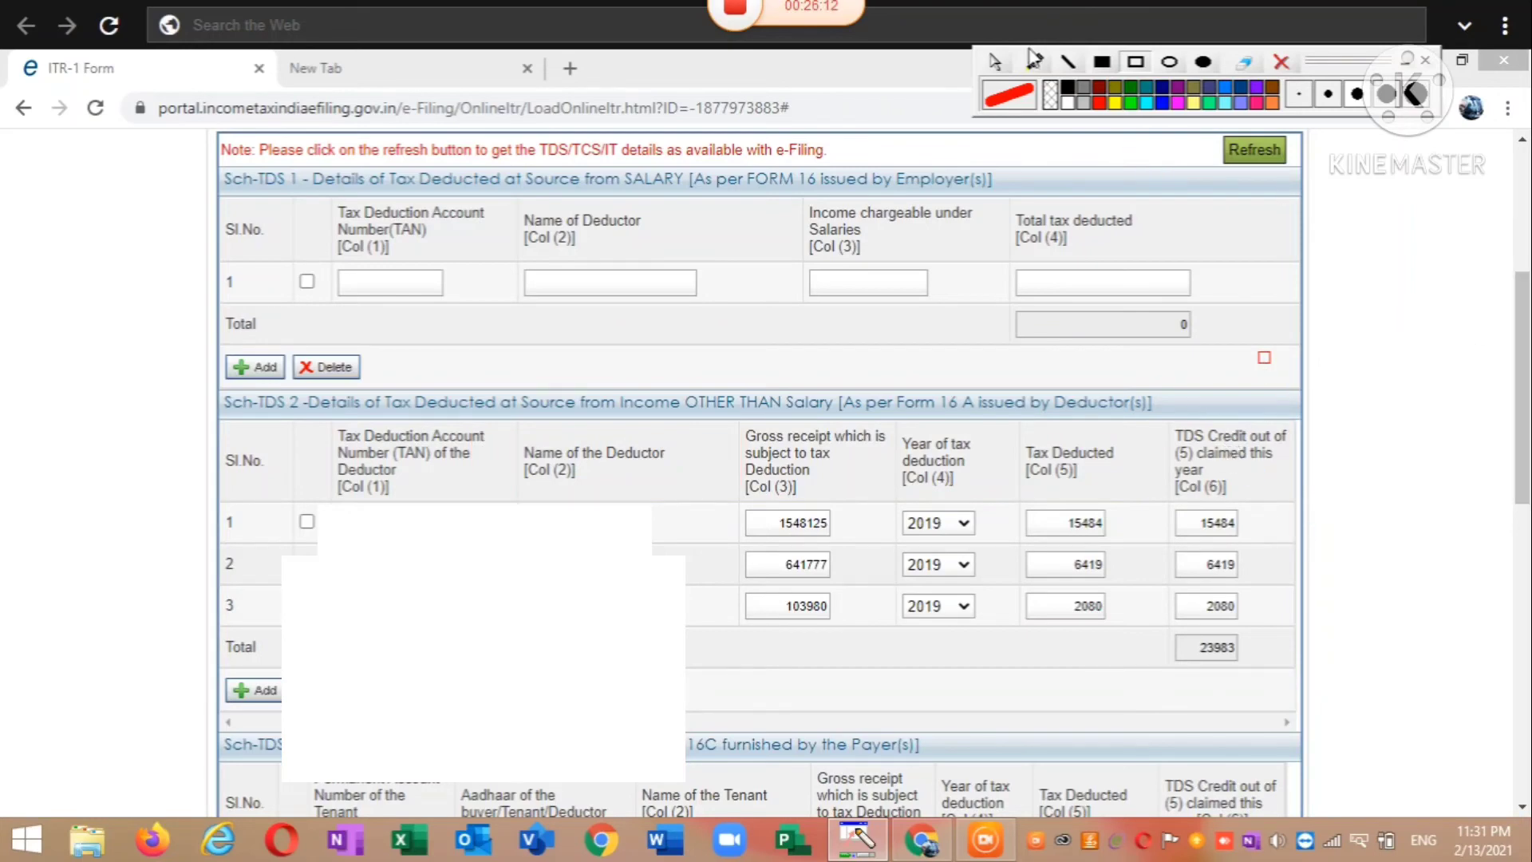
Outline the Sch IT table and its BSR code, deposit date, challan number and tax paid columns with red rectangles and erase them.
{"action": "scroll", "coordinate": [1522, 383], "scroll_direction": "down", "scroll_amount": 5}
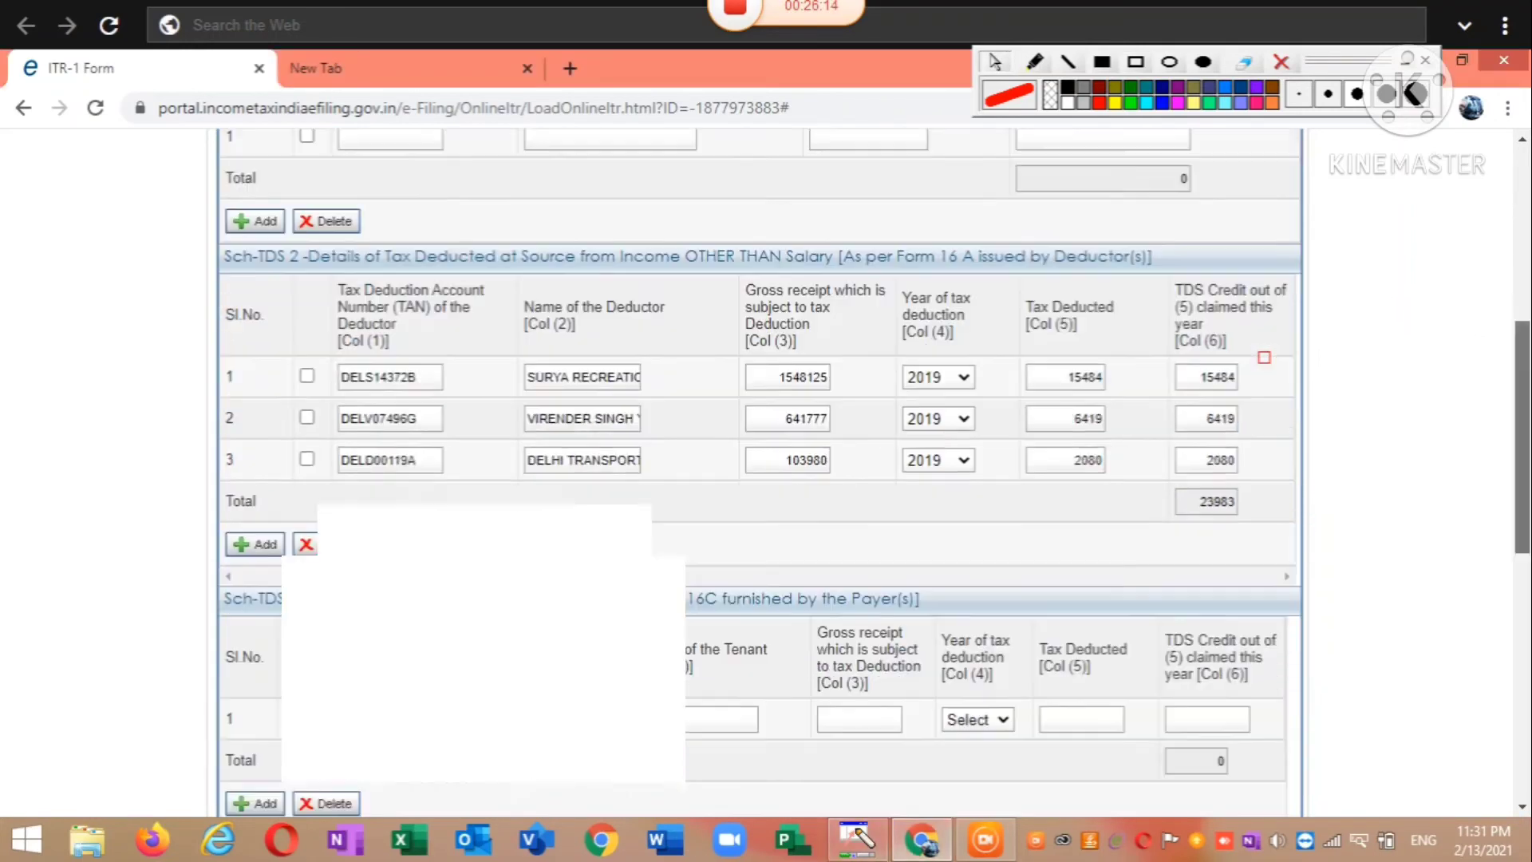
{"action": "scroll", "coordinate": [1264, 356], "scroll_direction": "down", "scroll_amount": 2}
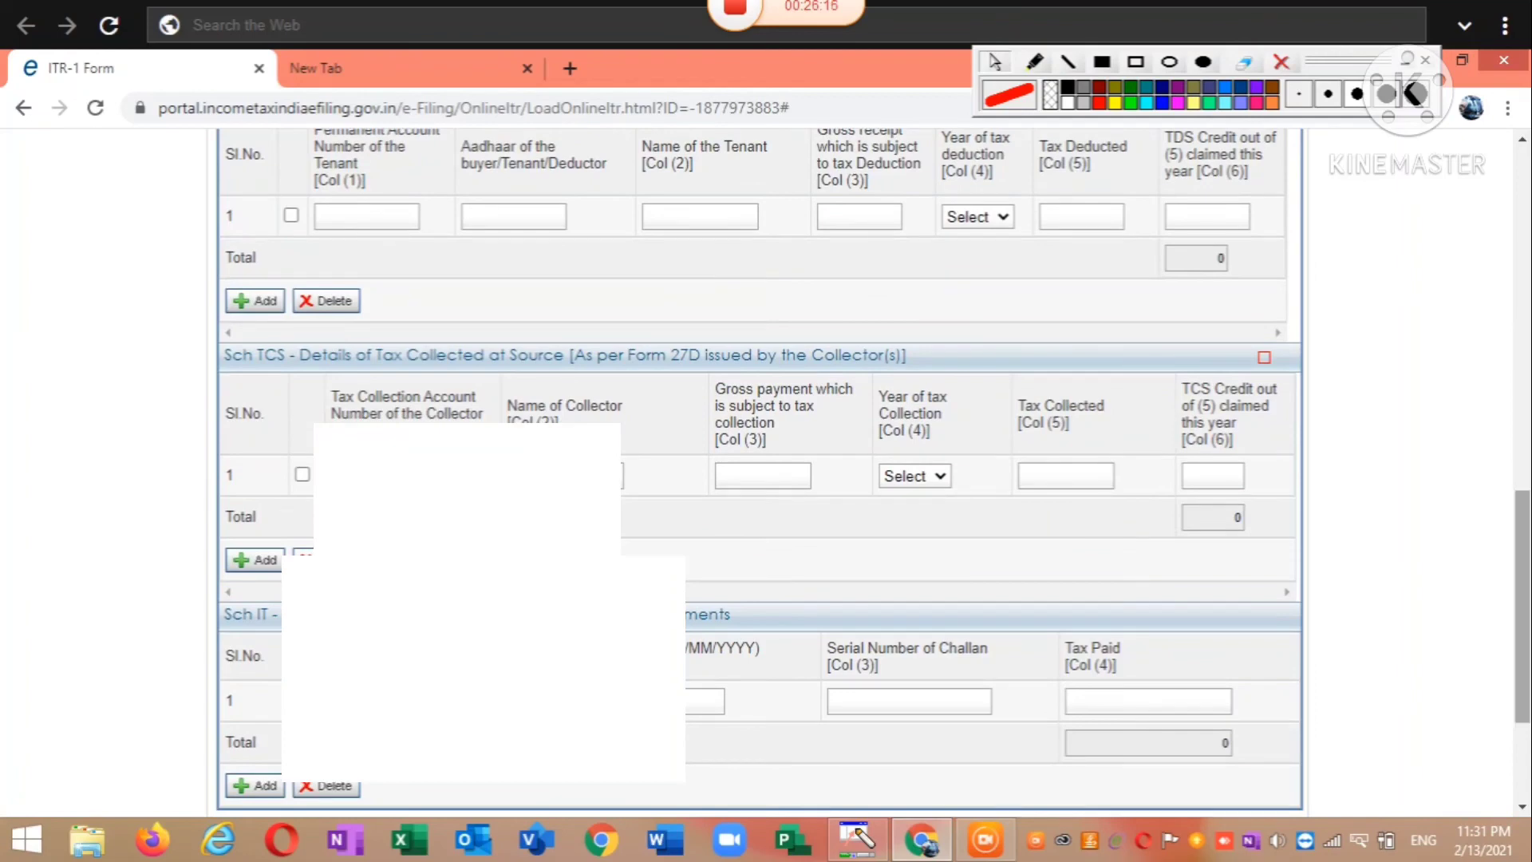
{"action": "scroll", "coordinate": [1264, 356], "scroll_direction": "down", "scroll_amount": 2}
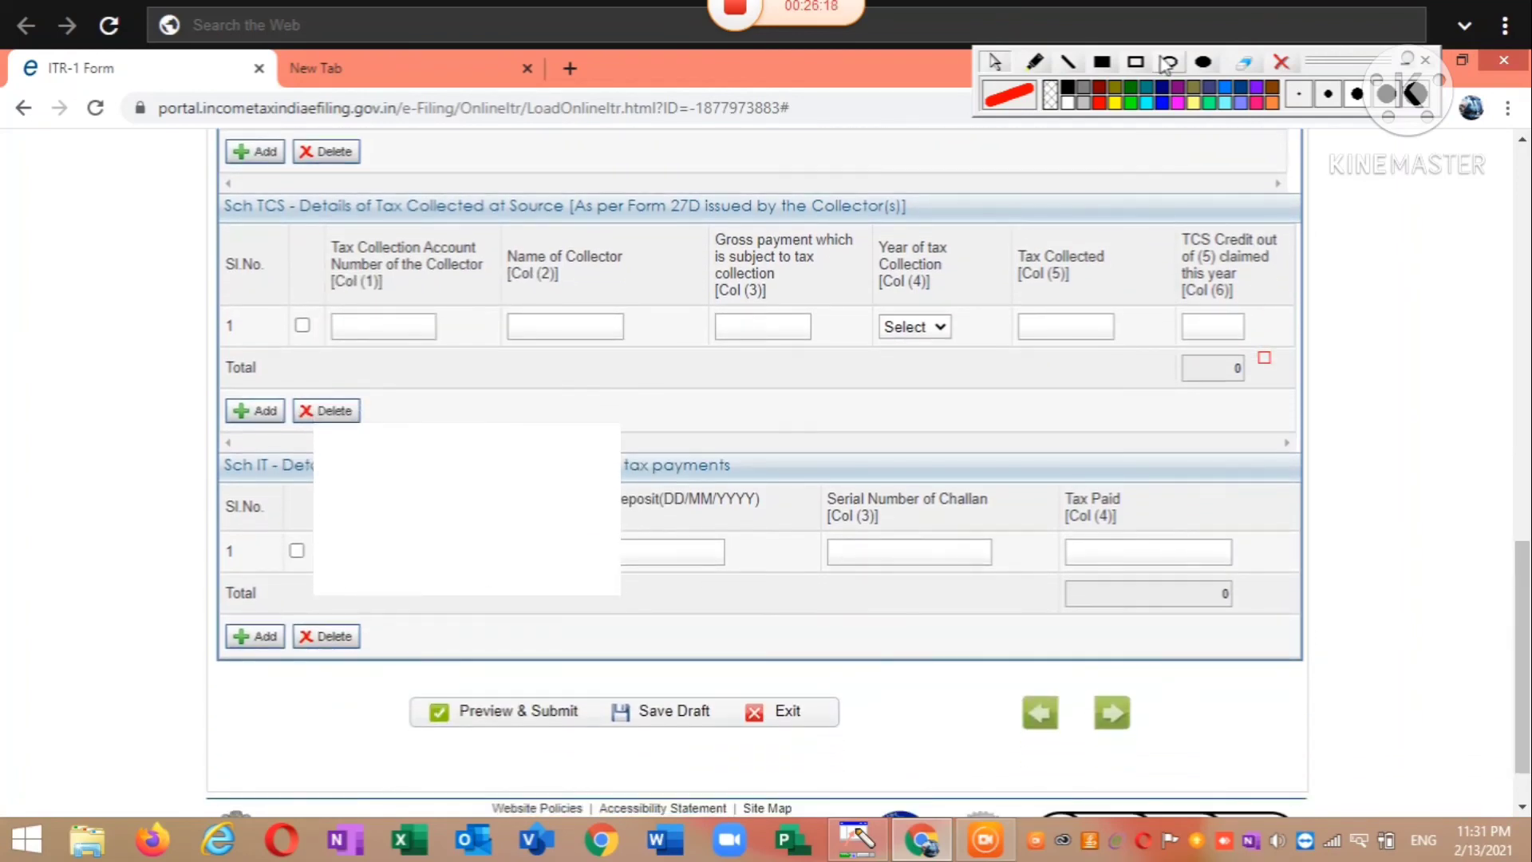
{"action": "left_click", "coordinate": [1139, 64]}
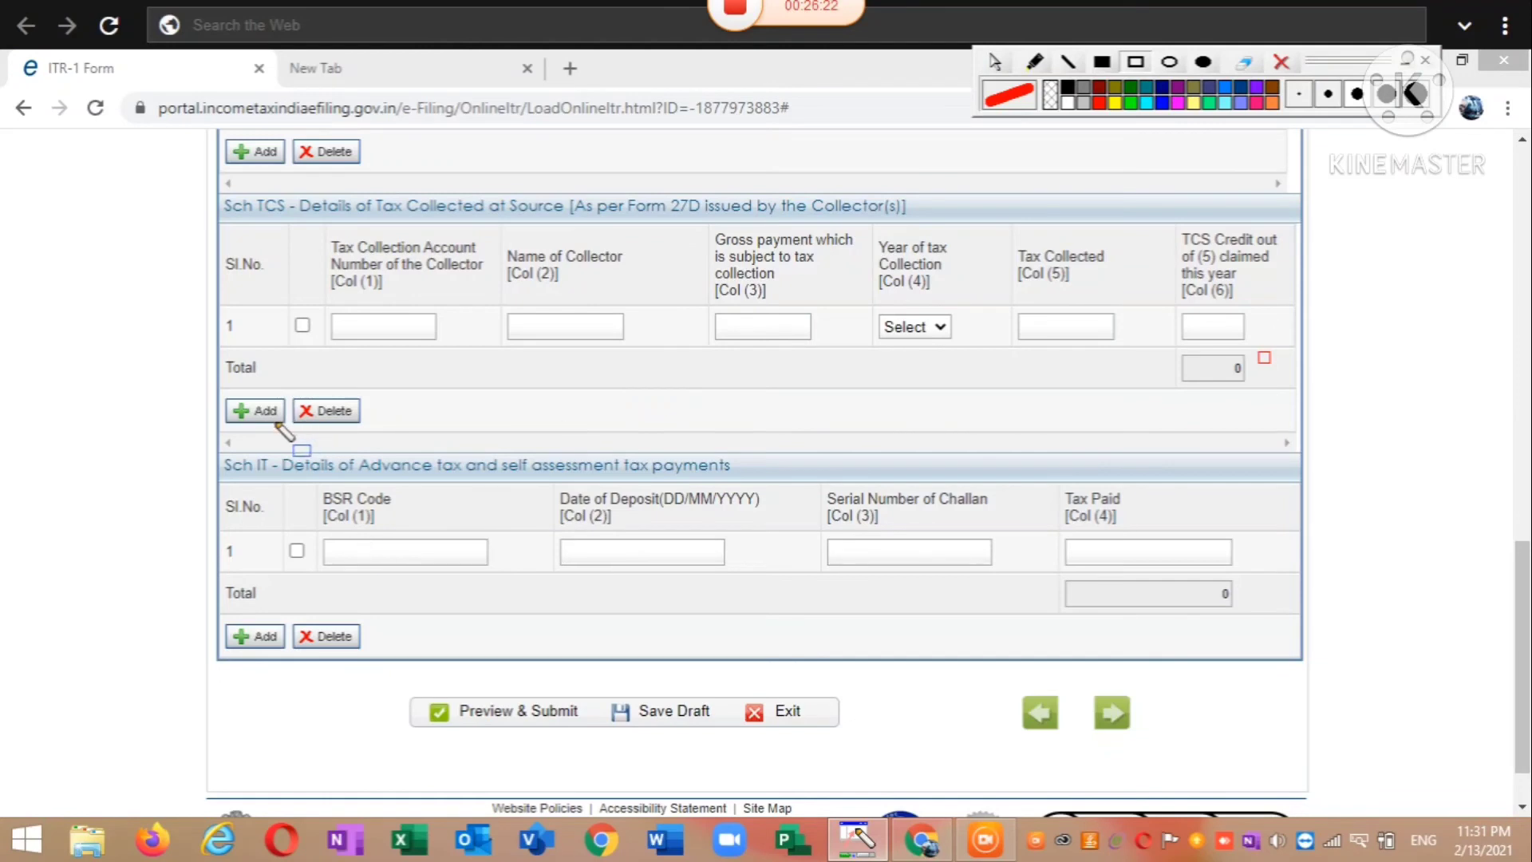
{"action": "mouse_move", "coordinate": [217, 441]}
{"action": "left_mouse_down"}
{"action": "mouse_move", "coordinate": [231, 543]}
{"action": "mouse_move", "coordinate": [267, 620]}
{"action": "mouse_move", "coordinate": [654, 581]}
{"action": "mouse_move", "coordinate": [1292, 626]}
{"action": "mouse_move", "coordinate": [1297, 599]}
{"action": "left_mouse_up"}
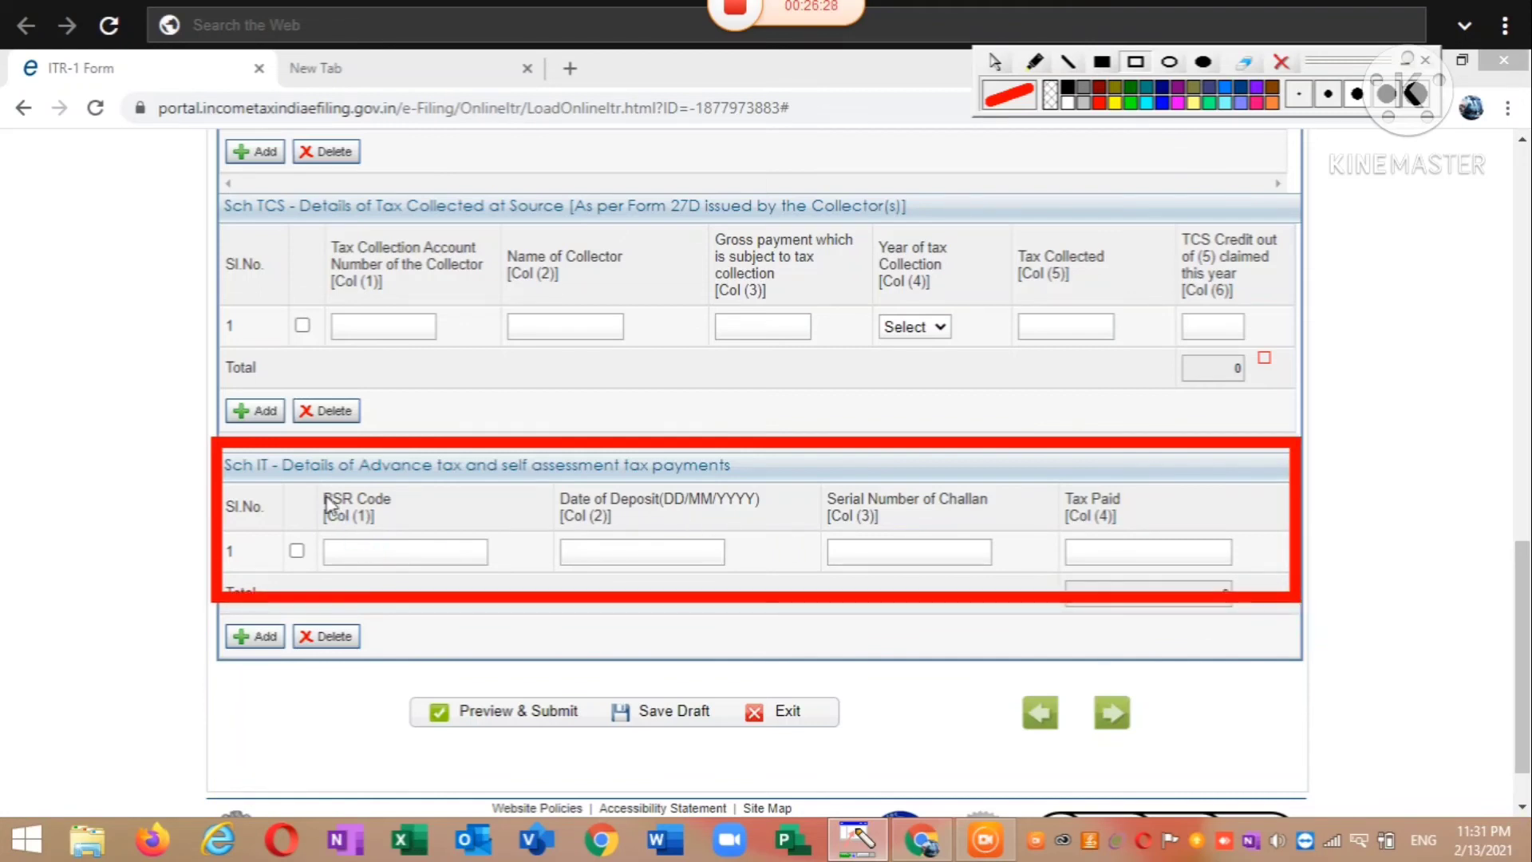
{"action": "mouse_move", "coordinate": [286, 468]}
{"action": "left_mouse_down"}
{"action": "mouse_move", "coordinate": [316, 576]}
{"action": "mouse_move", "coordinate": [512, 576]}
{"action": "left_mouse_up"}
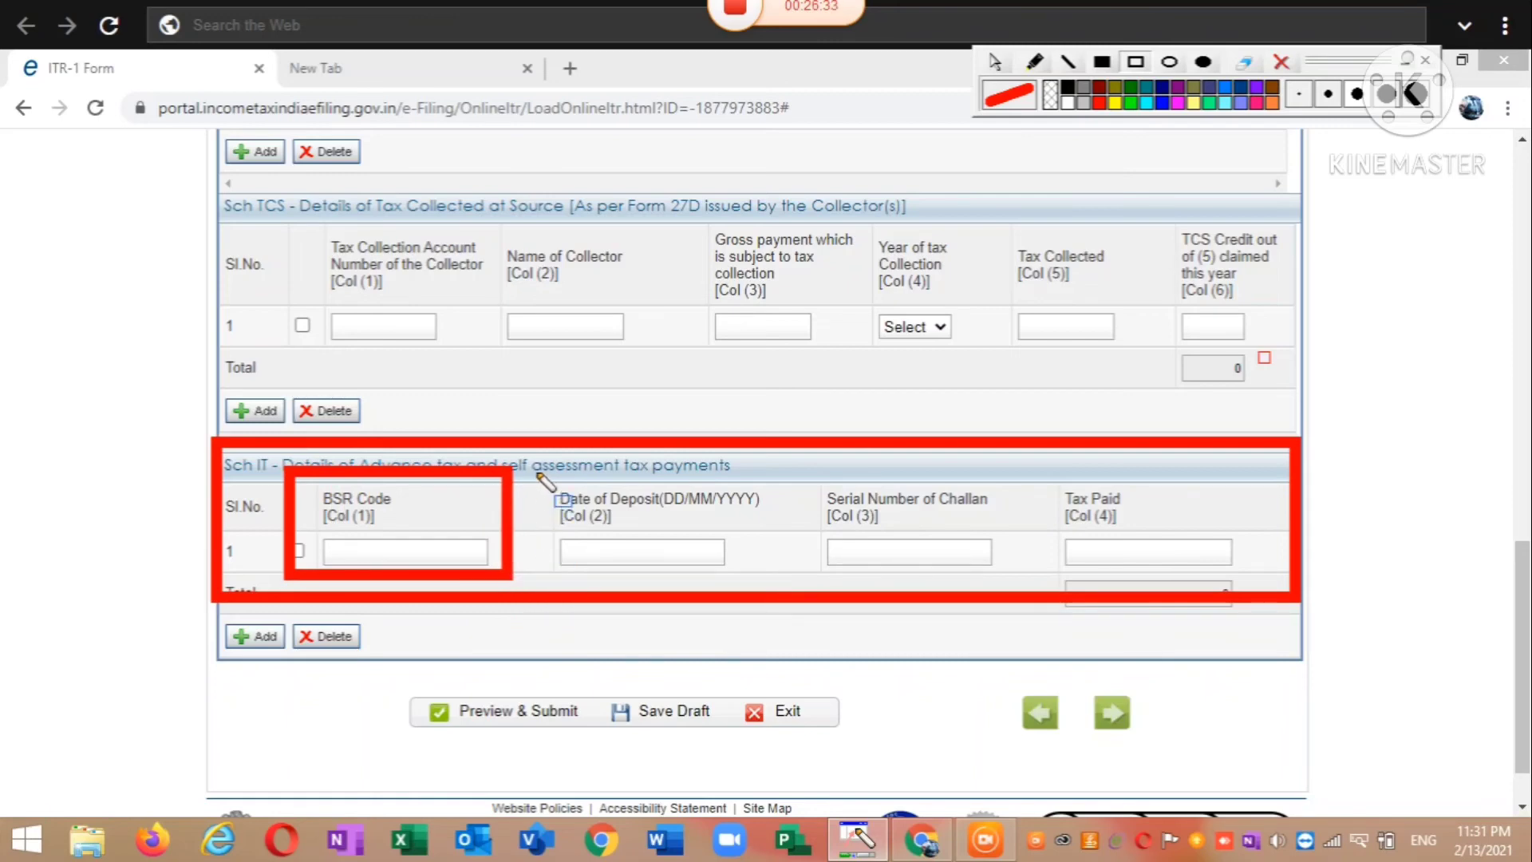
{"action": "mouse_move", "coordinate": [534, 471]}
{"action": "left_mouse_down"}
{"action": "mouse_move", "coordinate": [618, 622]}
{"action": "mouse_move", "coordinate": [758, 614]}
{"action": "mouse_move", "coordinate": [794, 600]}
{"action": "mouse_move", "coordinate": [778, 580]}
{"action": "left_mouse_up"}
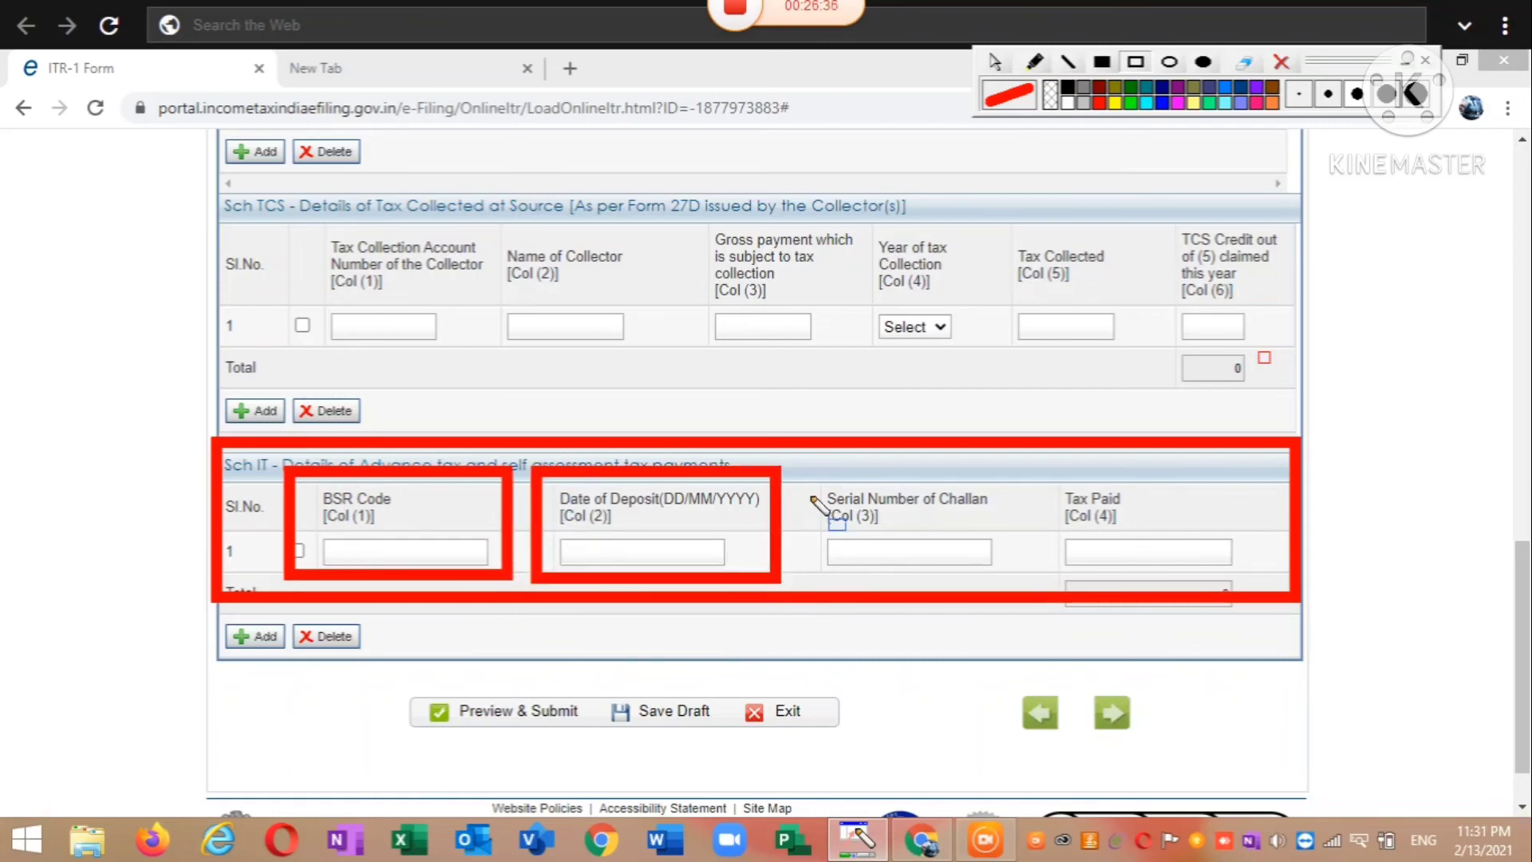
{"action": "mouse_move", "coordinate": [802, 465]}
{"action": "left_mouse_down"}
{"action": "mouse_move", "coordinate": [830, 574]}
{"action": "mouse_move", "coordinate": [1019, 584]}
{"action": "left_mouse_up"}
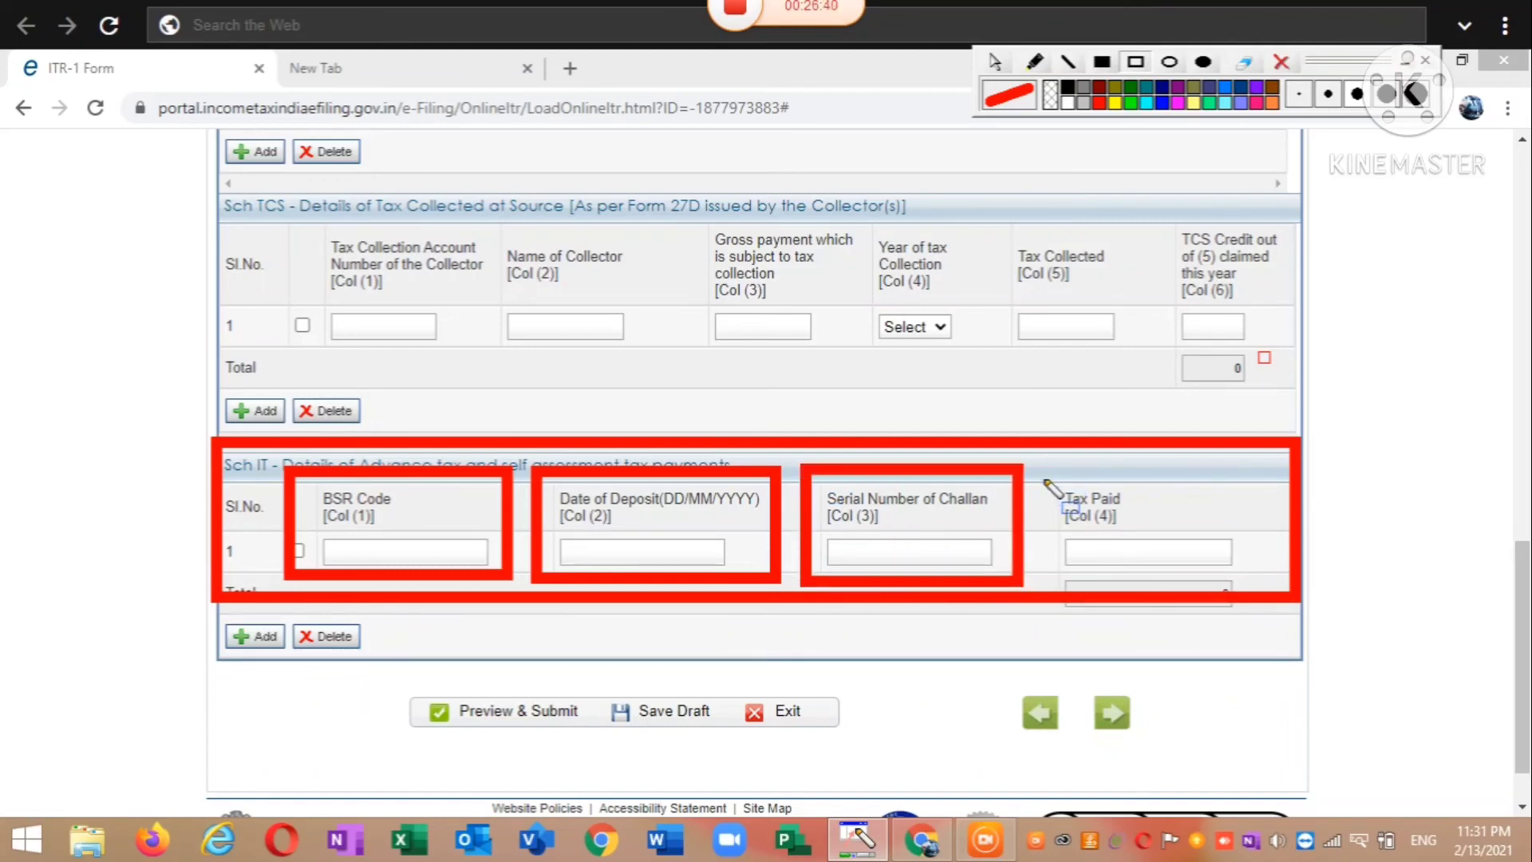
{"action": "mouse_move", "coordinate": [1045, 482]}
{"action": "left_mouse_down"}
{"action": "mouse_move", "coordinate": [1052, 574]}
{"action": "mouse_move", "coordinate": [1266, 585]}
{"action": "left_mouse_up"}
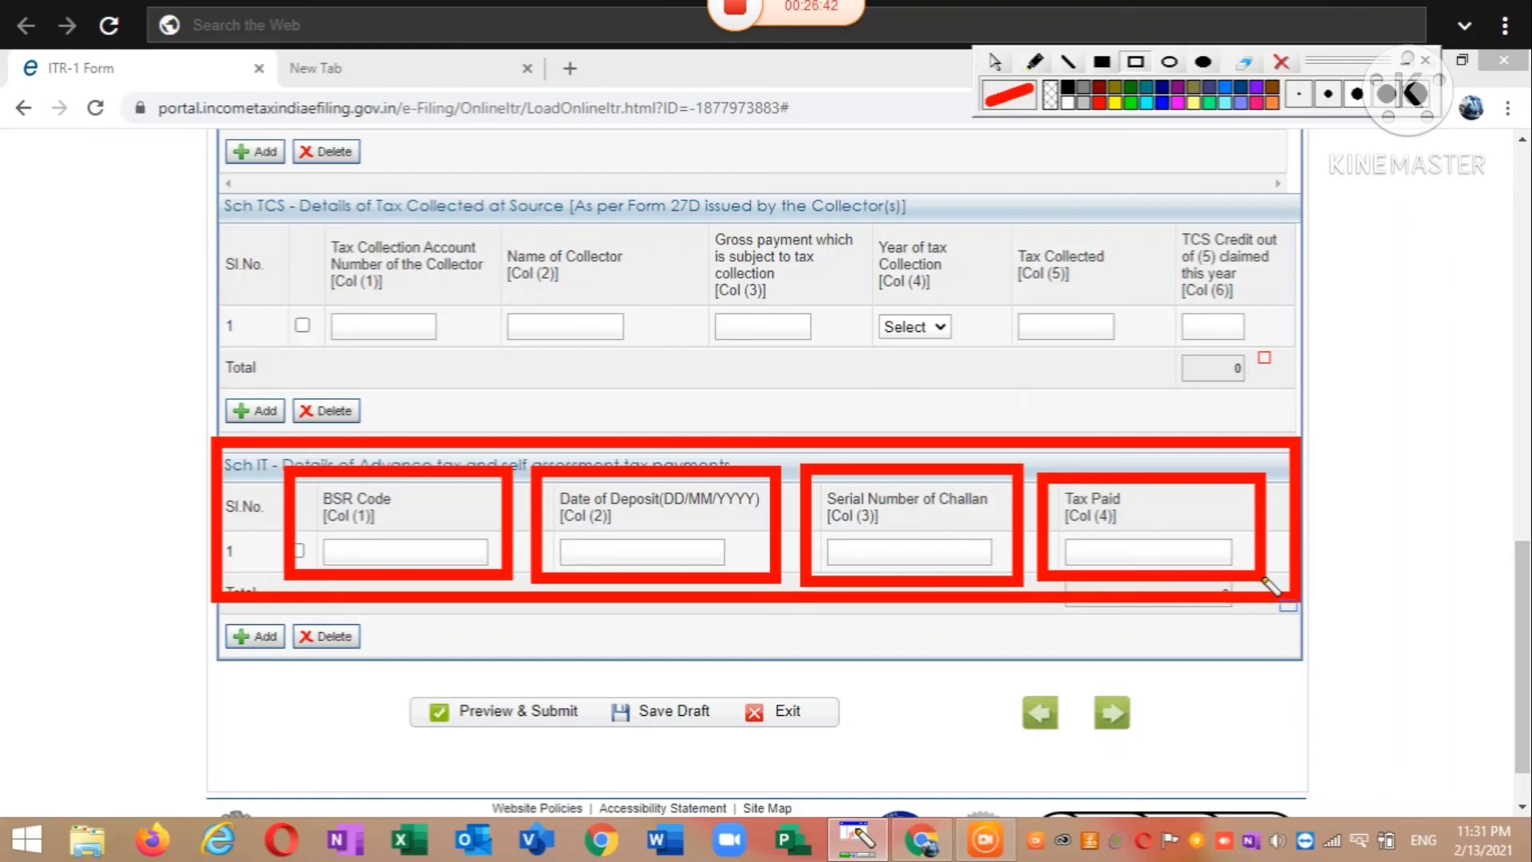
{"action": "left_click", "coordinate": [1280, 64]}
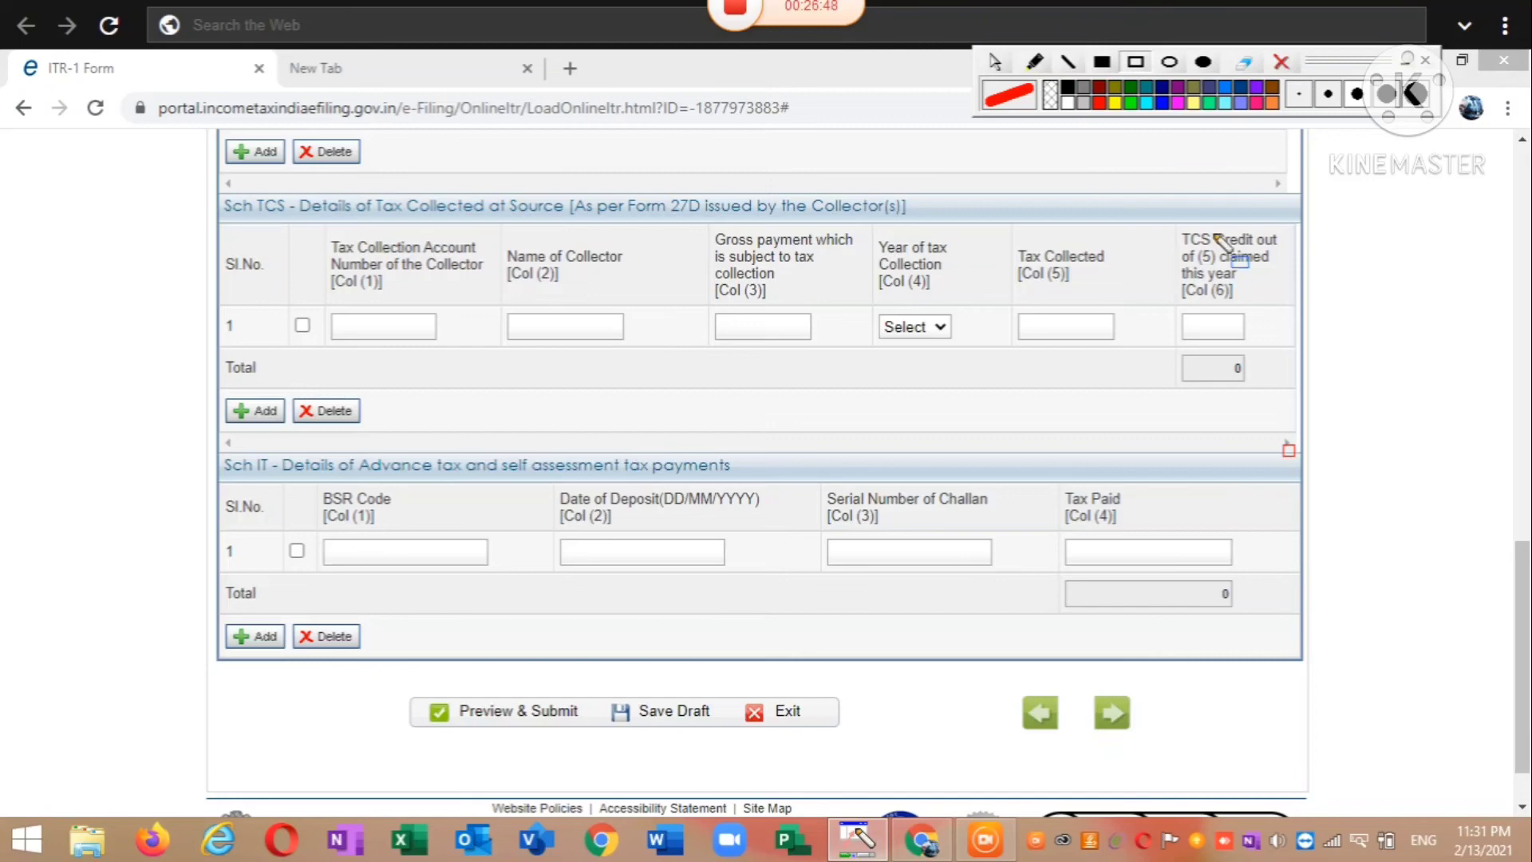
Open the Taxes Paid and Verification section and view the total taxes paid and refund bank account details.
{"action": "left_click", "coordinate": [993, 57]}
{"action": "left_click_drag", "start_coordinate": [1520, 635], "coordinate": [1508, 233]}
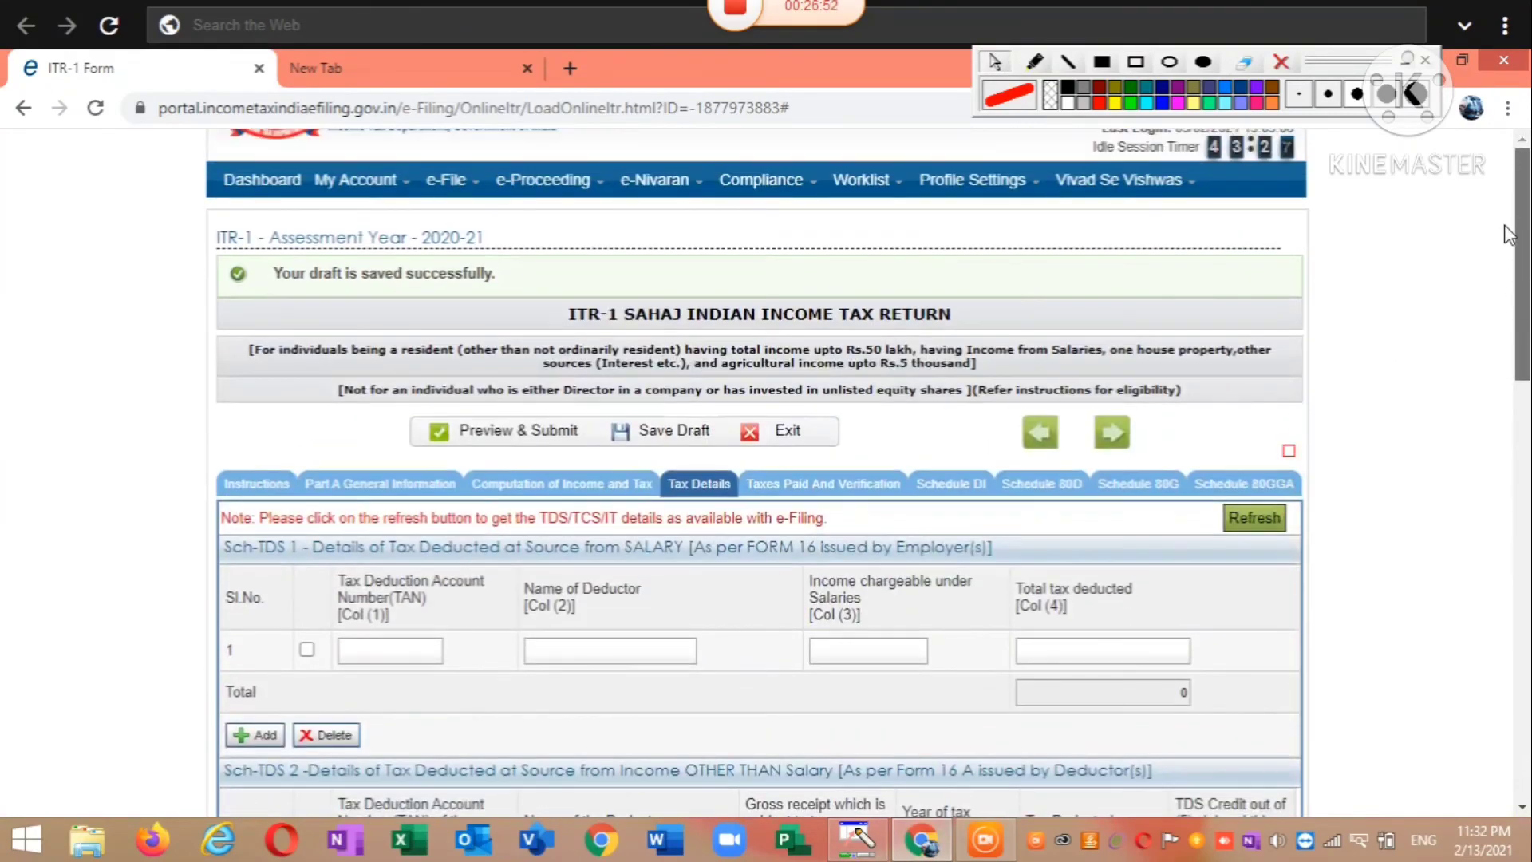
{"action": "scroll", "coordinate": [1508, 234], "scroll_direction": "down", "scroll_amount": 2}
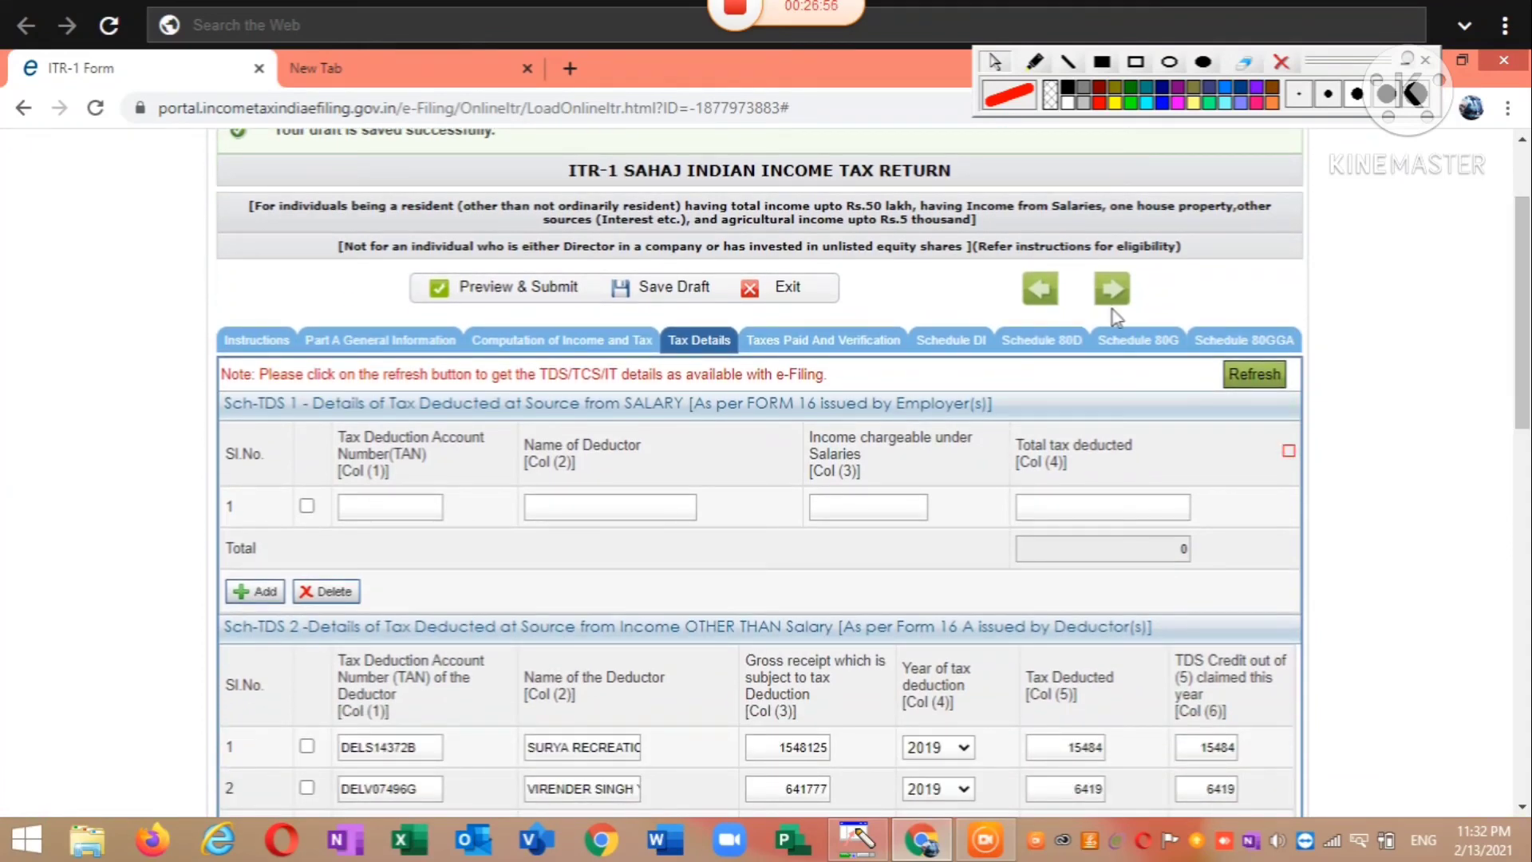
{"action": "left_click", "coordinate": [834, 340]}
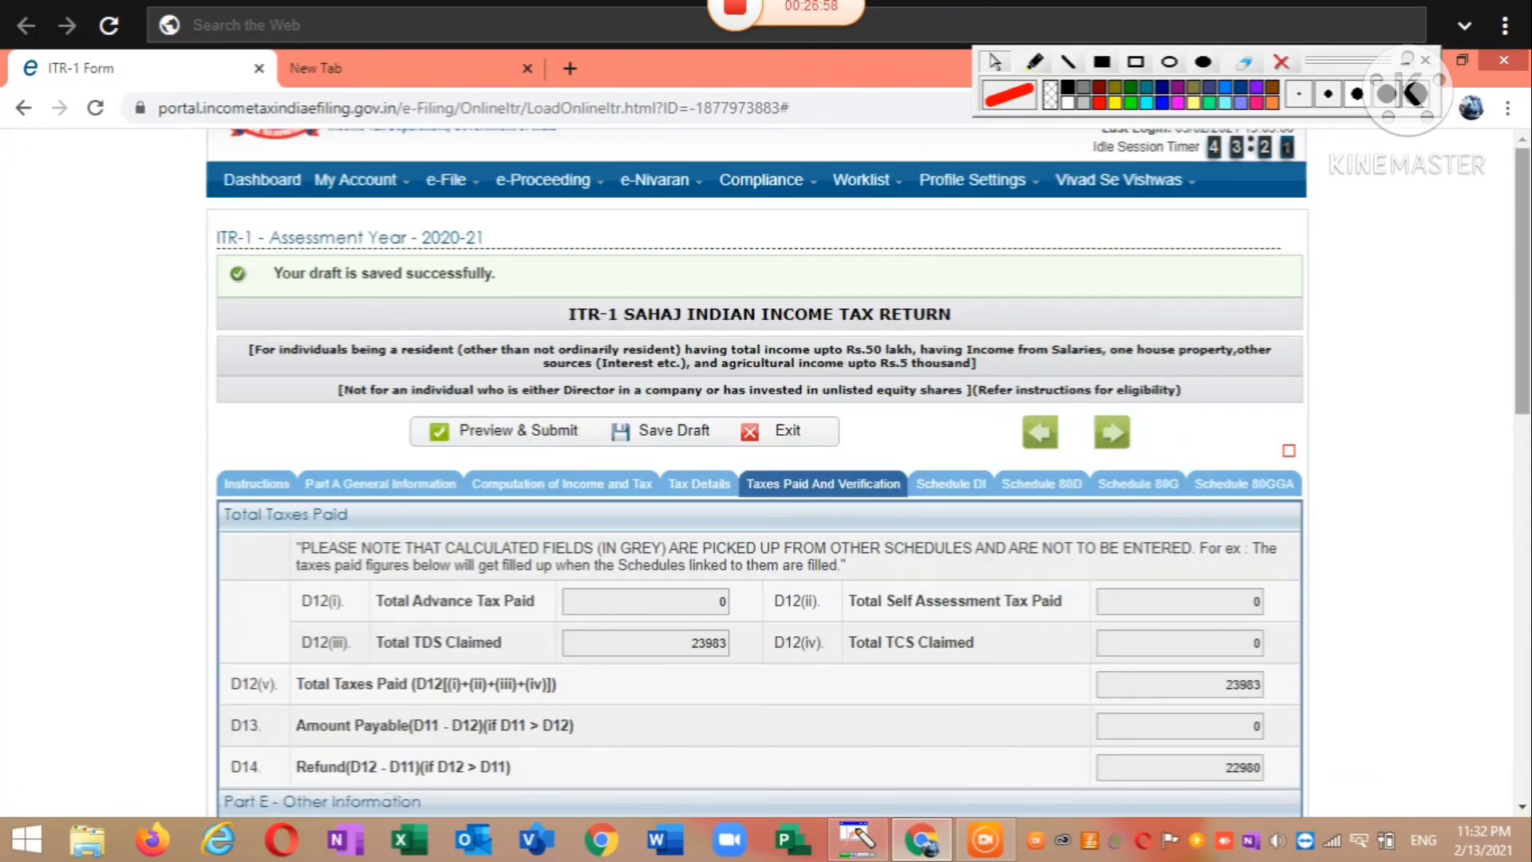
{"action": "scroll", "coordinate": [758, 479], "scroll_direction": "down", "scroll_amount": 4}
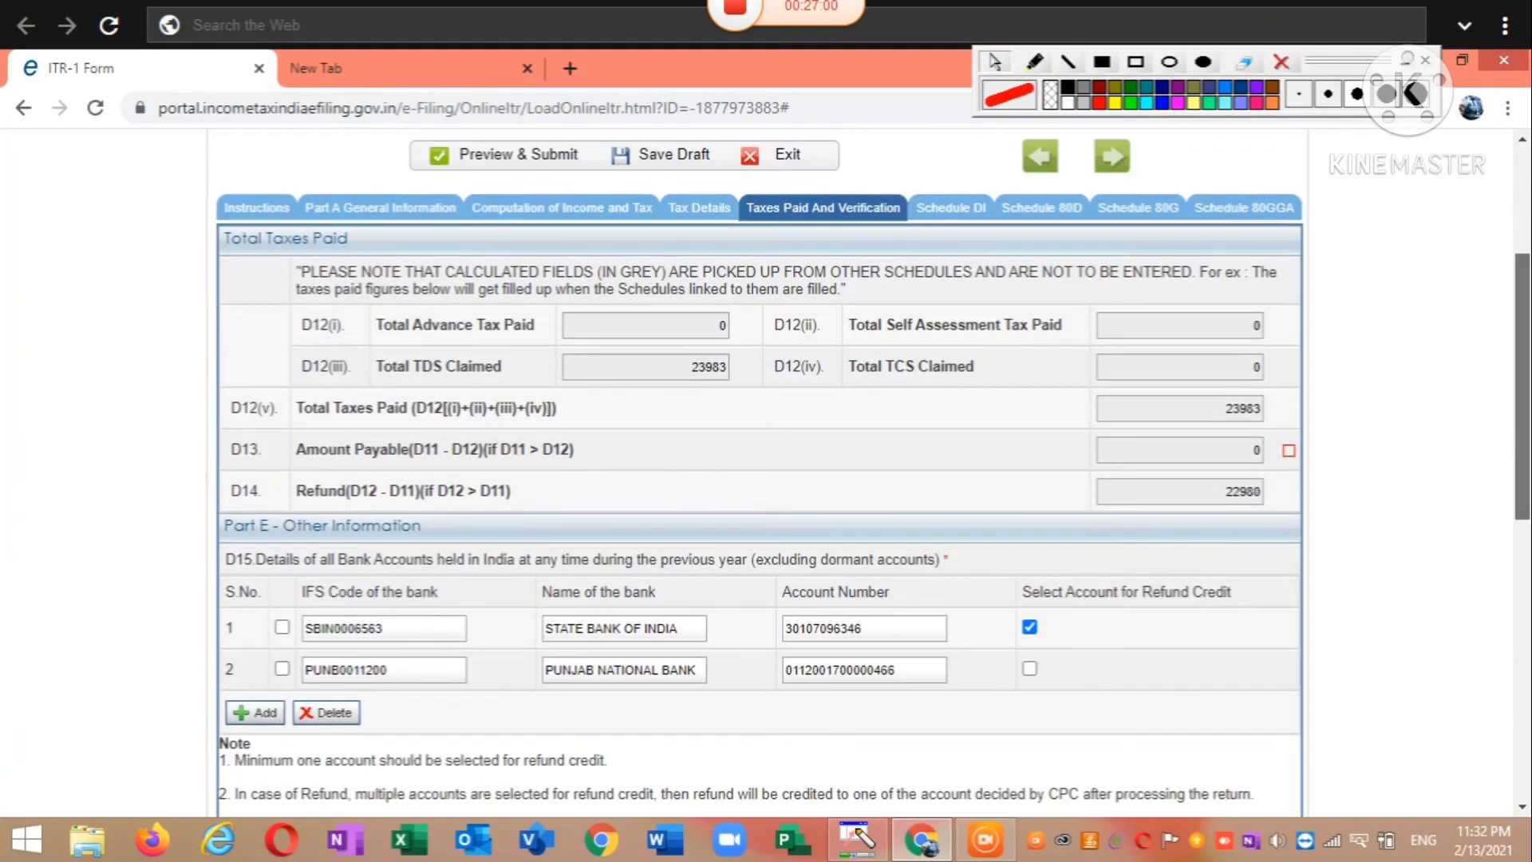
Outline the Total TDS Claimed, Total Taxes Paid and Refund amounts and the Refund label with red rectangles and erase them.
{"action": "left_click", "coordinate": [1135, 61]}
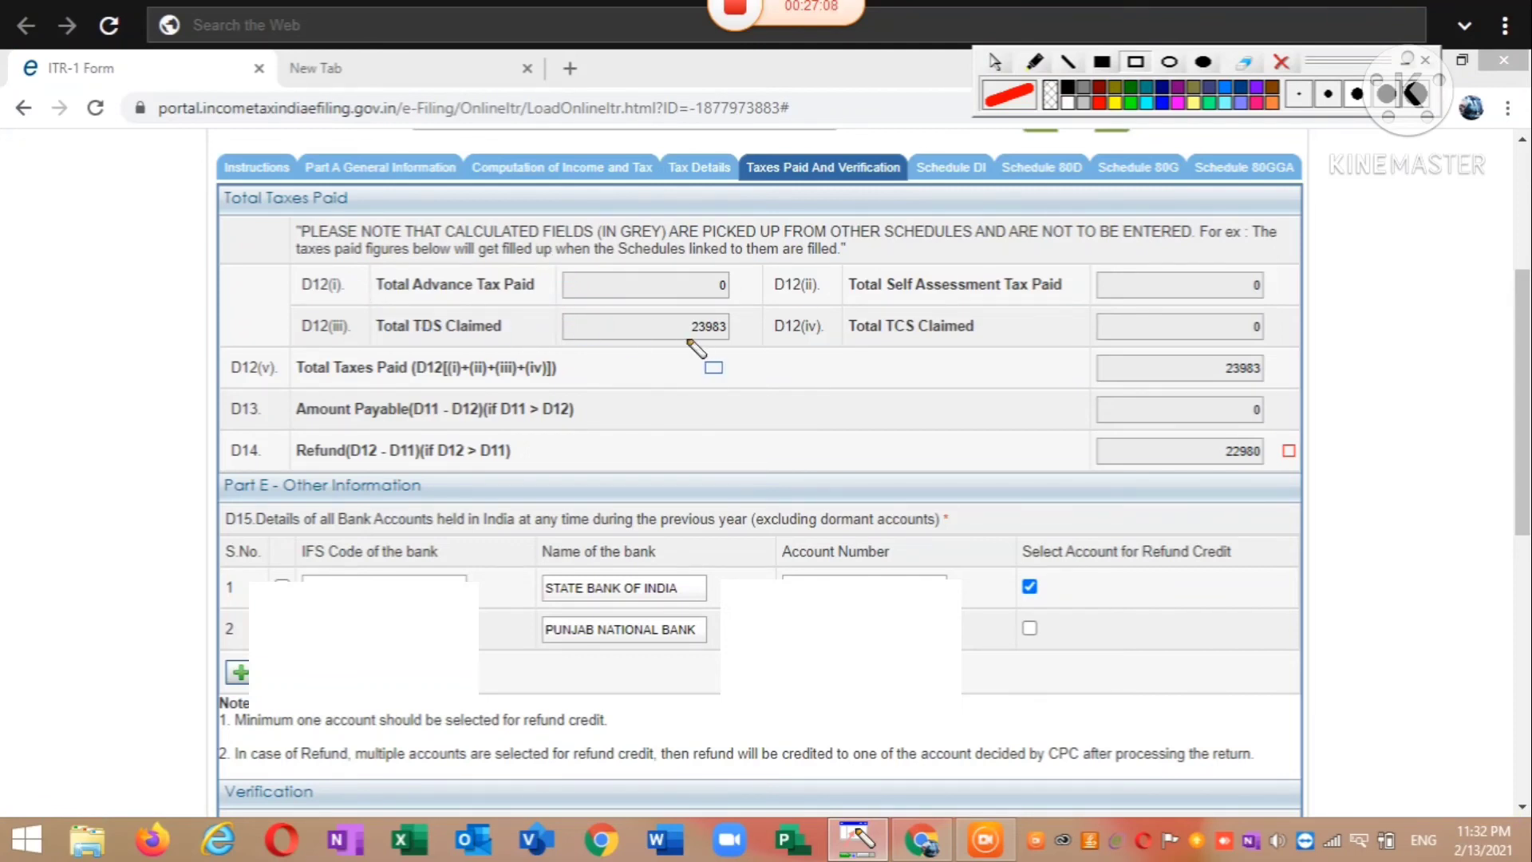
{"action": "mouse_move", "coordinate": [534, 299]}
{"action": "left_mouse_down"}
{"action": "mouse_move", "coordinate": [559, 340]}
{"action": "mouse_move", "coordinate": [695, 380]}
{"action": "mouse_move", "coordinate": [768, 365]}
{"action": "left_mouse_up"}
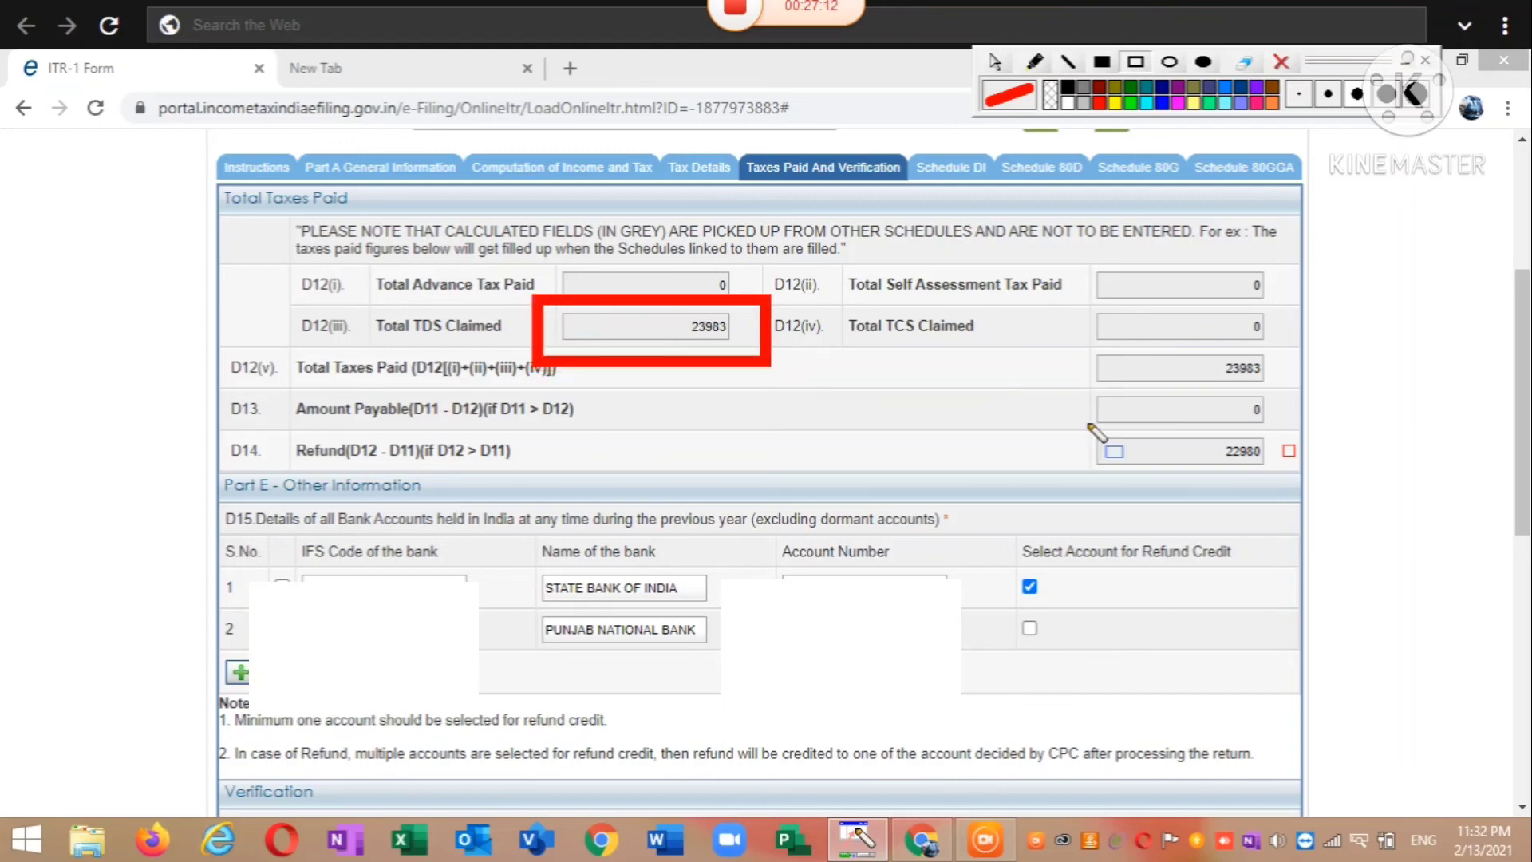
{"action": "mouse_move", "coordinate": [1066, 323]}
{"action": "left_mouse_down"}
{"action": "mouse_move", "coordinate": [1096, 401]}
{"action": "mouse_move", "coordinate": [1204, 417]}
{"action": "mouse_move", "coordinate": [1288, 401]}
{"action": "left_mouse_up"}
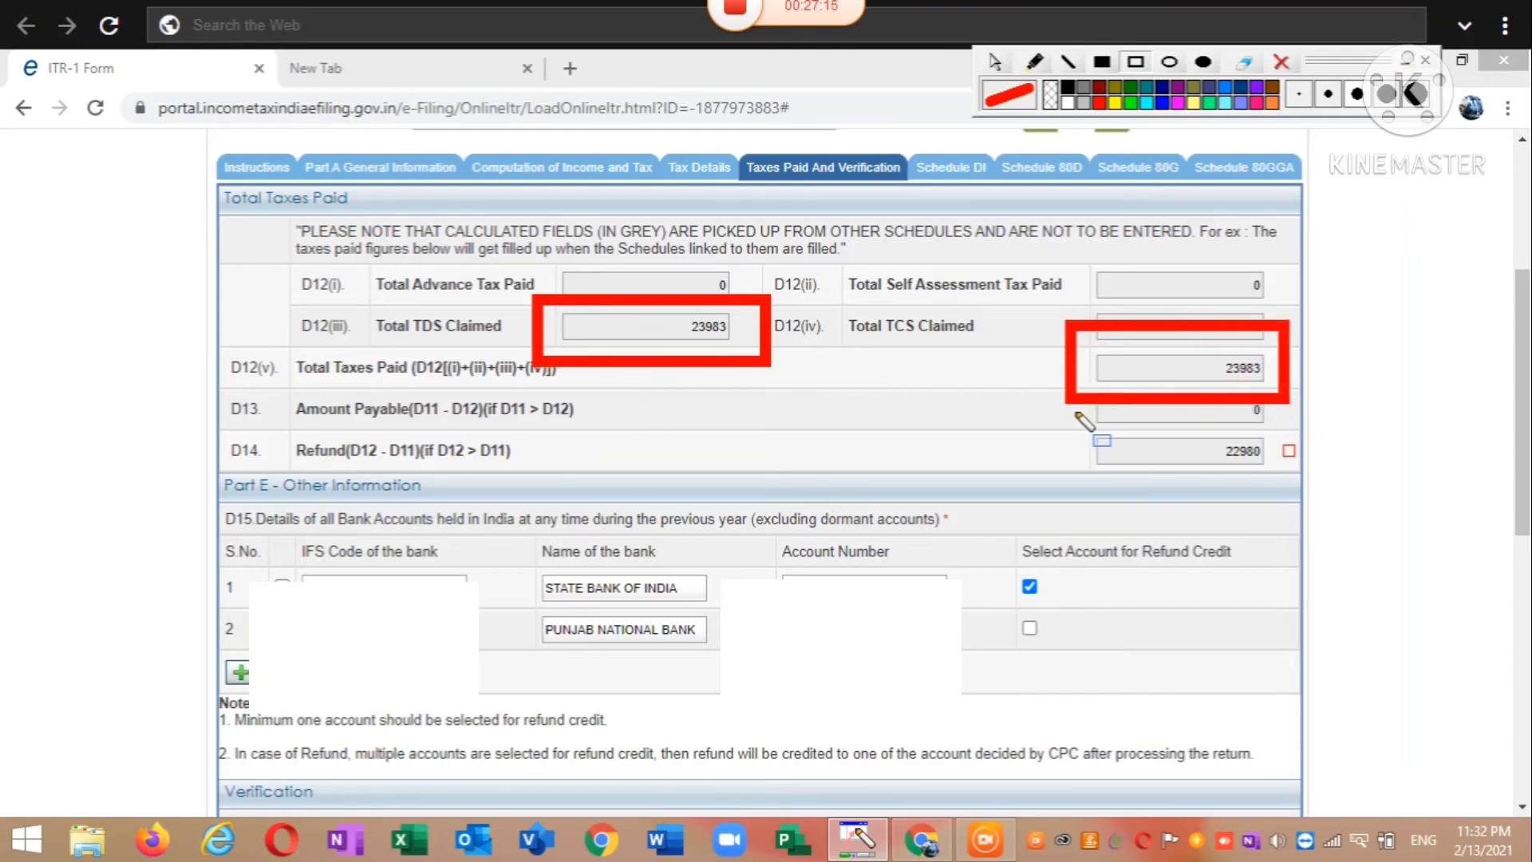
{"action": "mouse_move", "coordinate": [1069, 407]}
{"action": "left_mouse_down"}
{"action": "mouse_move", "coordinate": [1101, 483]}
{"action": "mouse_move", "coordinate": [1306, 484]}
{"action": "left_mouse_up"}
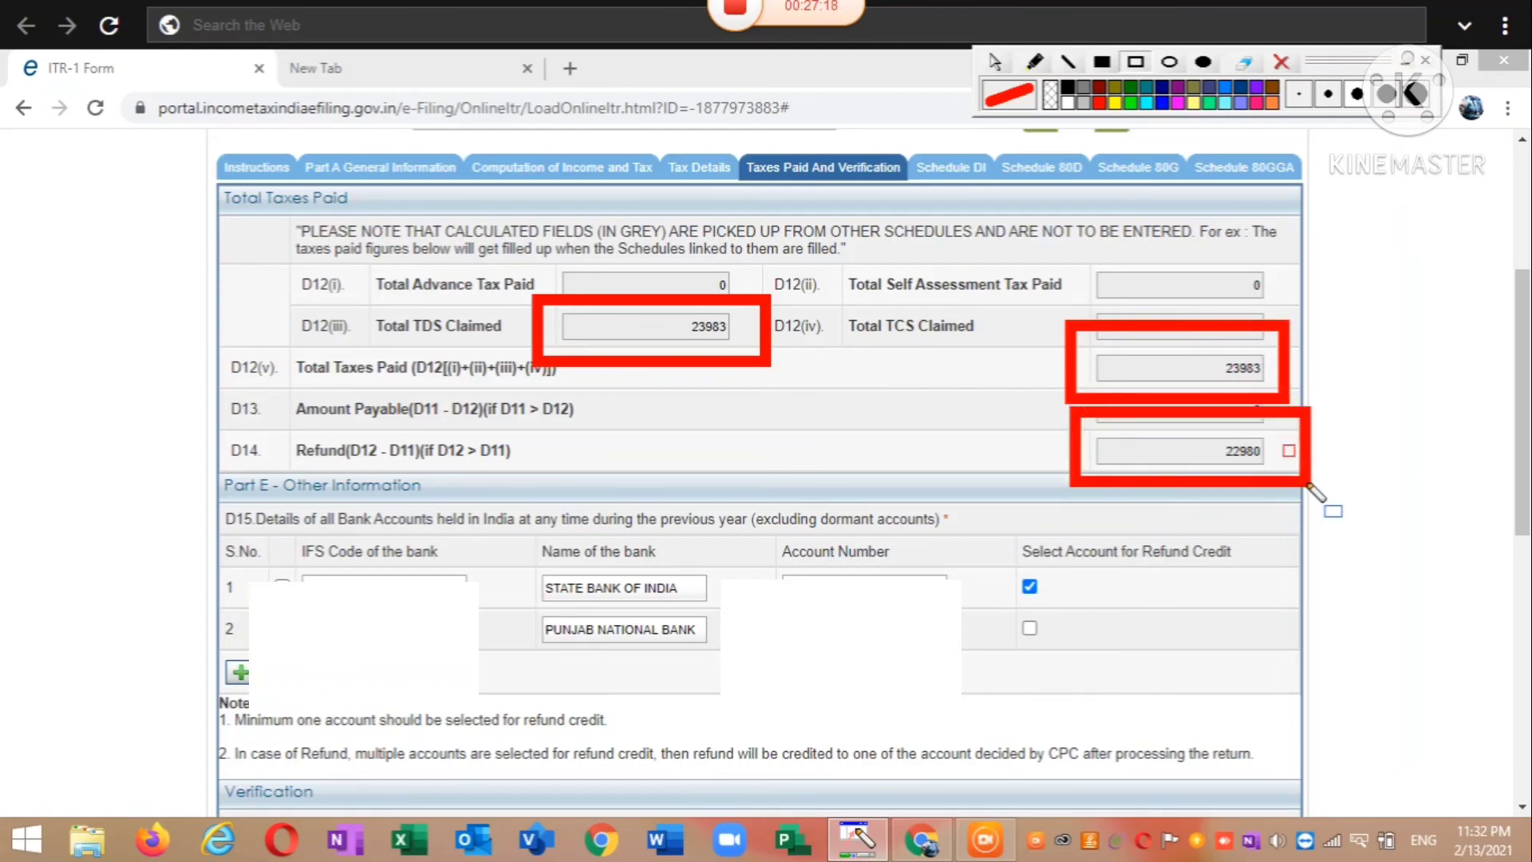
{"action": "mouse_move", "coordinate": [223, 420]}
{"action": "left_mouse_down"}
{"action": "mouse_move", "coordinate": [256, 488]}
{"action": "mouse_move", "coordinate": [536, 487]}
{"action": "left_mouse_up"}
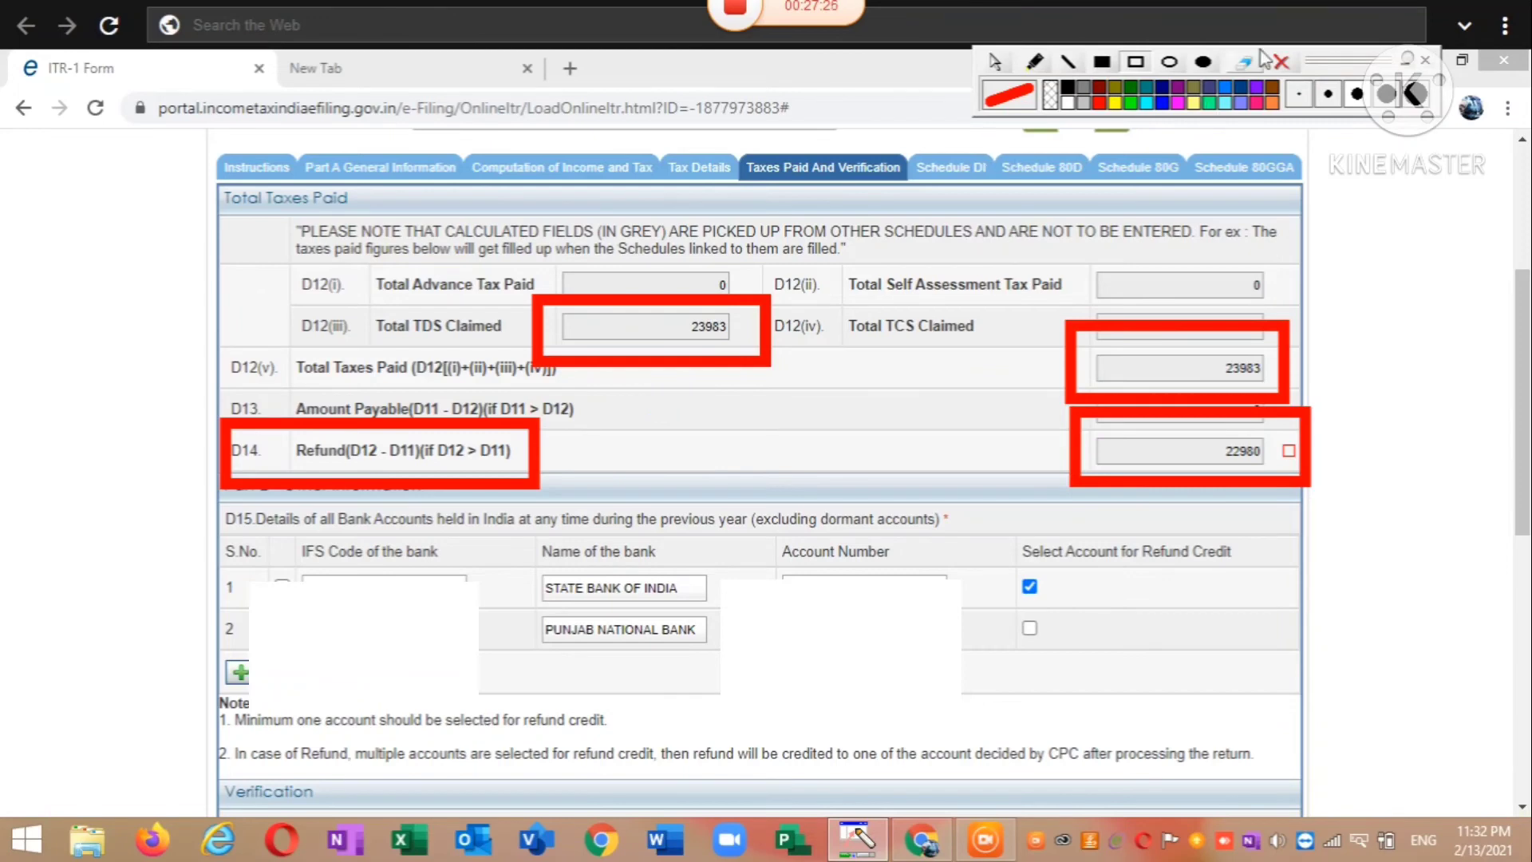
{"action": "left_click", "coordinate": [1280, 62]}
Outline the Amount Payable value and its D13 label with red rectangles and erase them.
{"action": "mouse_move", "coordinate": [1063, 371]}
{"action": "left_mouse_down"}
{"action": "mouse_move", "coordinate": [1081, 410]}
{"action": "mouse_move", "coordinate": [1189, 439]}
{"action": "mouse_move", "coordinate": [1286, 437]}
{"action": "left_mouse_up"}
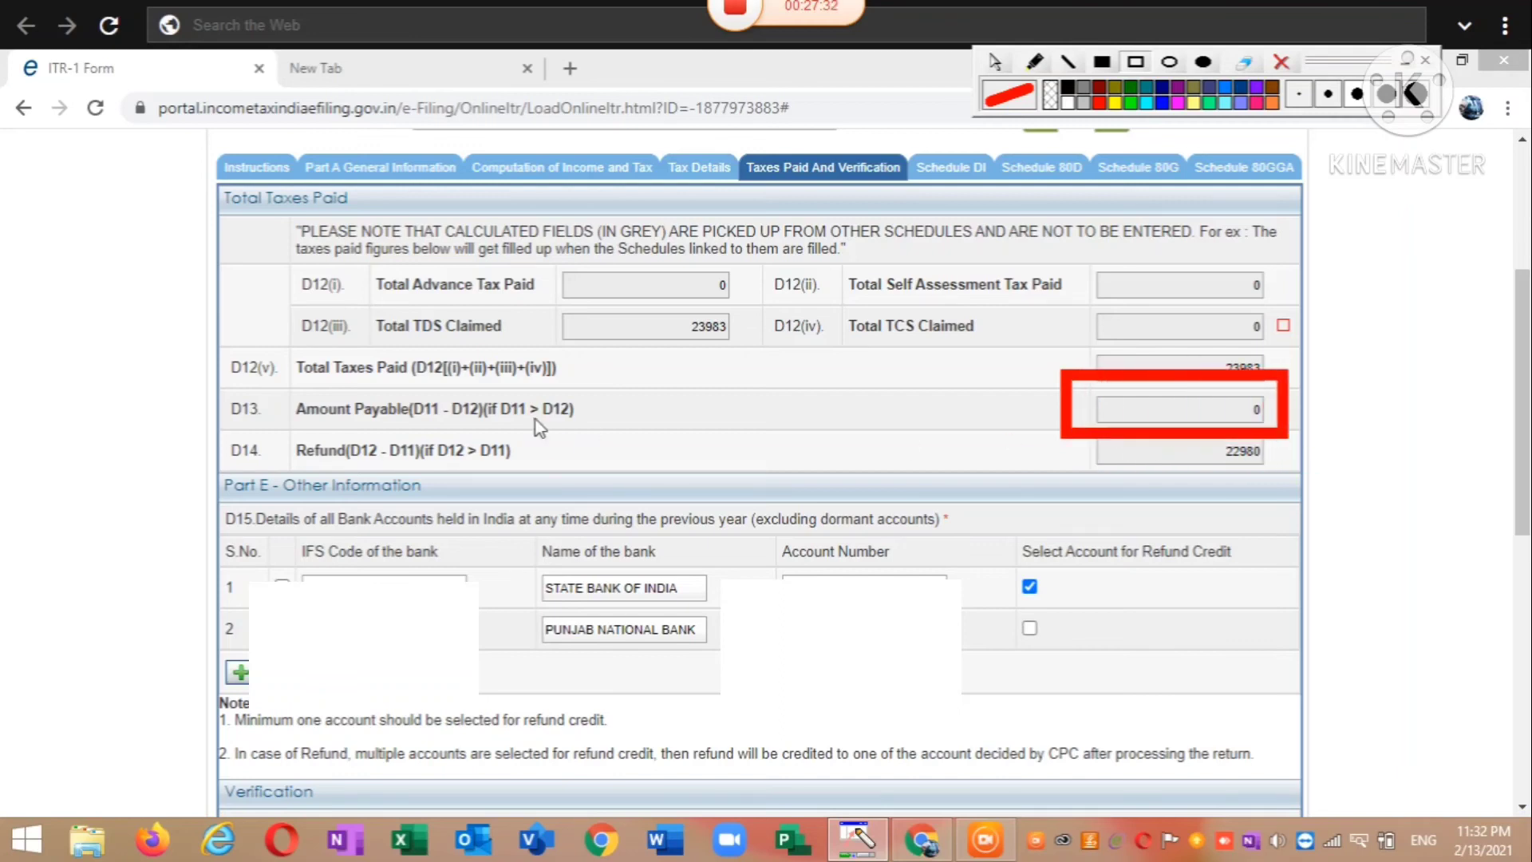
{"action": "mouse_move", "coordinate": [271, 375]}
{"action": "left_mouse_down"}
{"action": "mouse_move", "coordinate": [316, 448]}
{"action": "mouse_move", "coordinate": [382, 479]}
{"action": "mouse_move", "coordinate": [473, 436]}
{"action": "mouse_move", "coordinate": [594, 435]}
{"action": "left_mouse_up"}
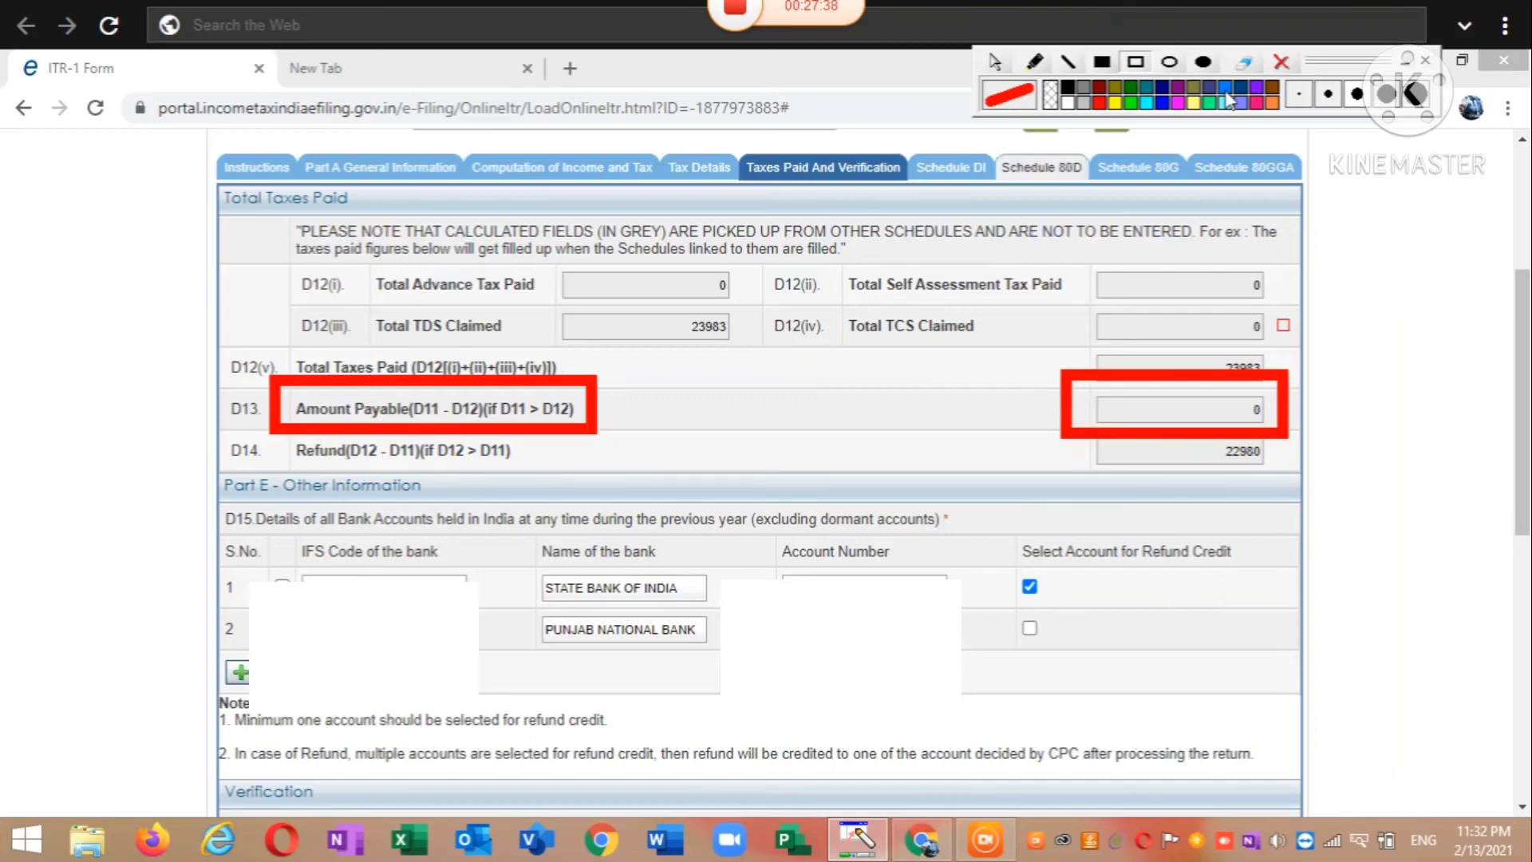
{"action": "left_click", "coordinate": [1280, 63]}
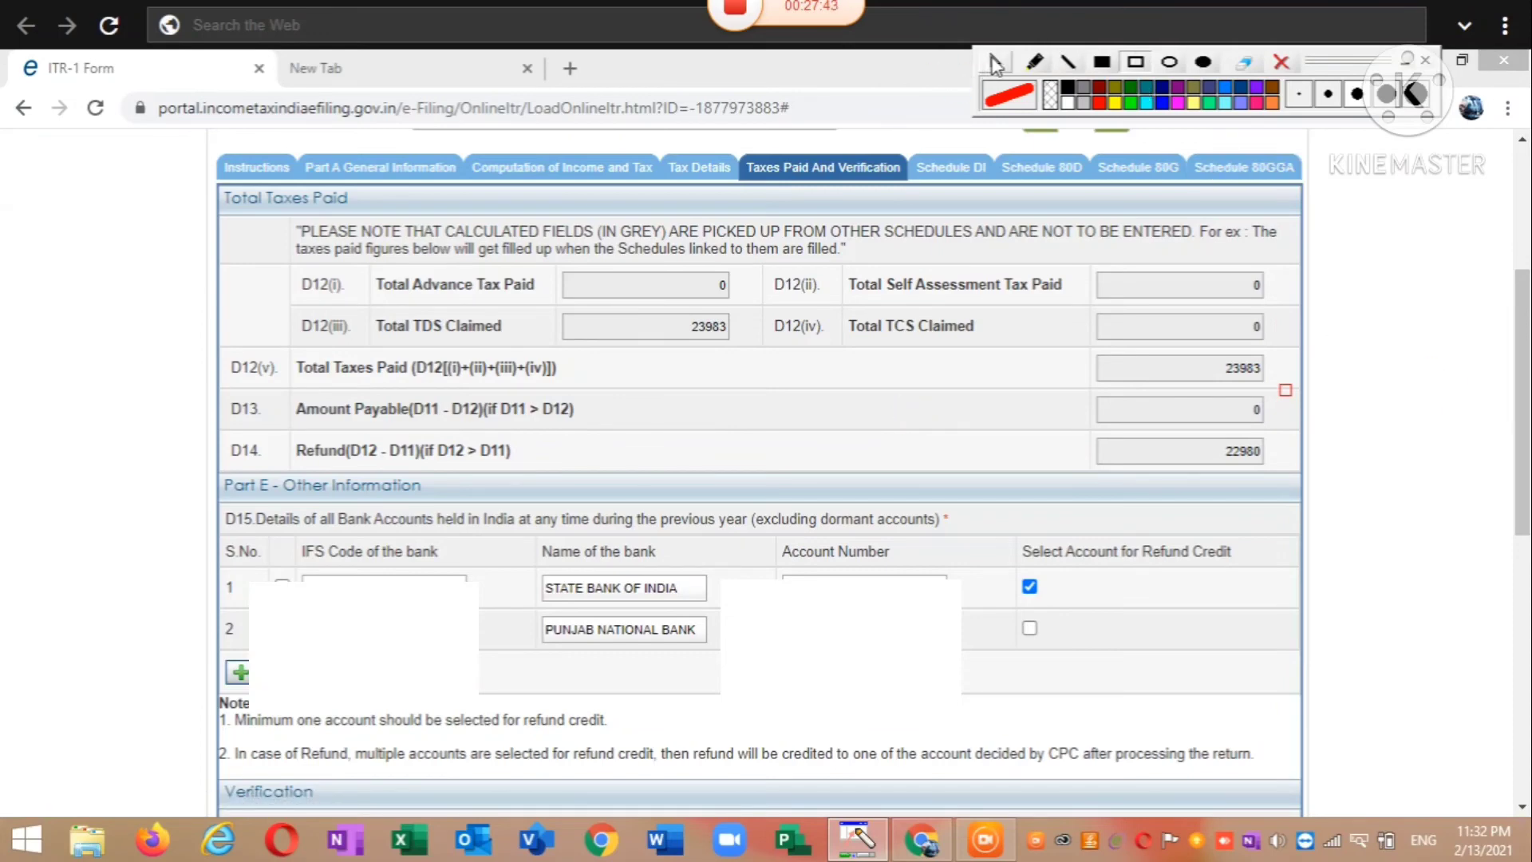
Outline the D15 bank account details table in Part E with a red rectangle and erase it.
{"action": "scroll", "coordinate": [1253, 78], "scroll_direction": "down", "scroll_amount": 3}
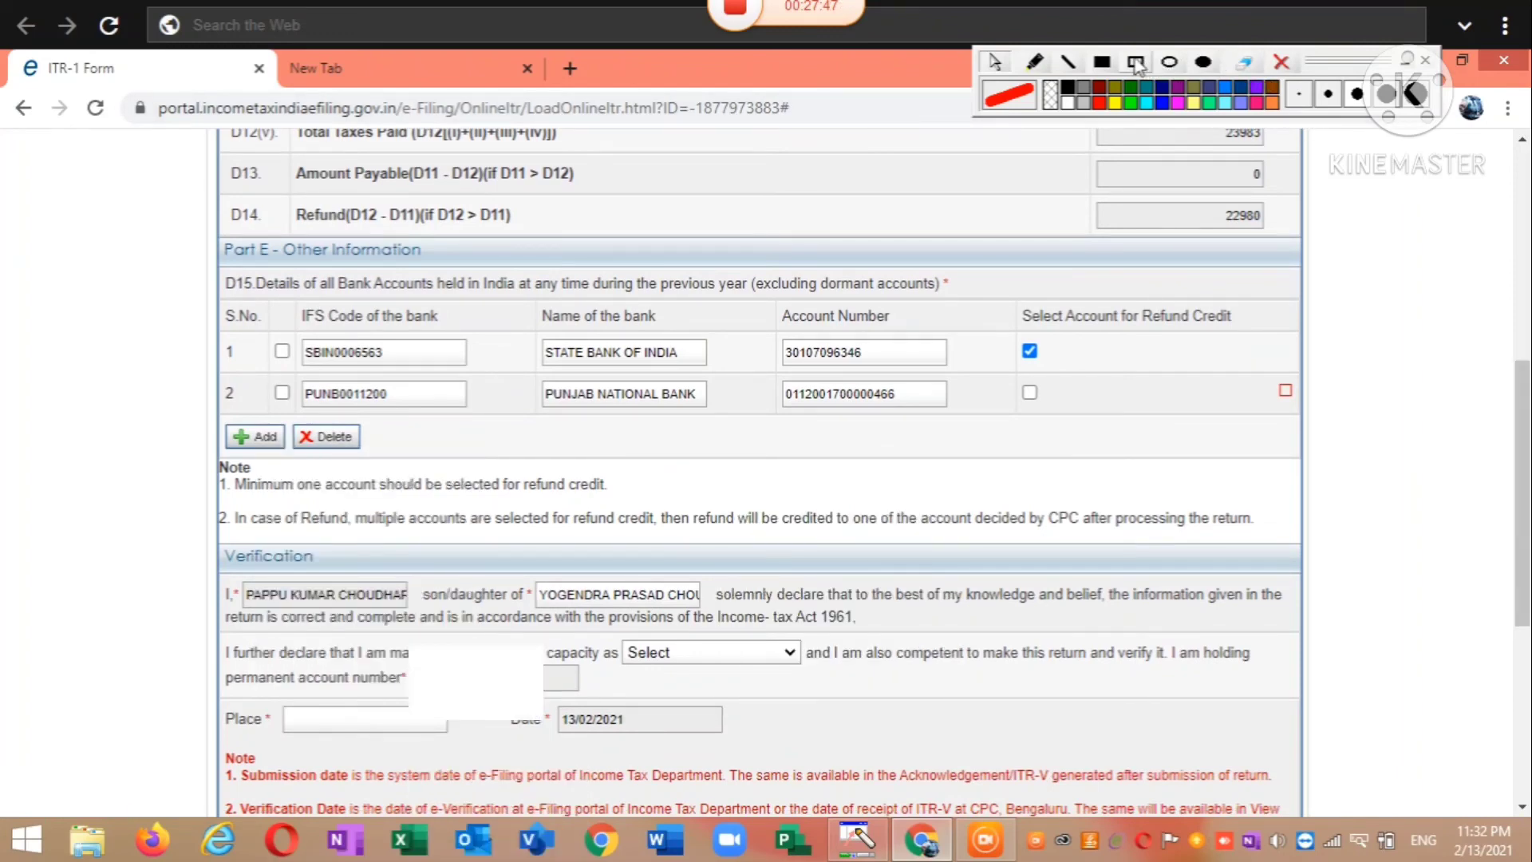
{"action": "left_click", "coordinate": [1136, 62]}
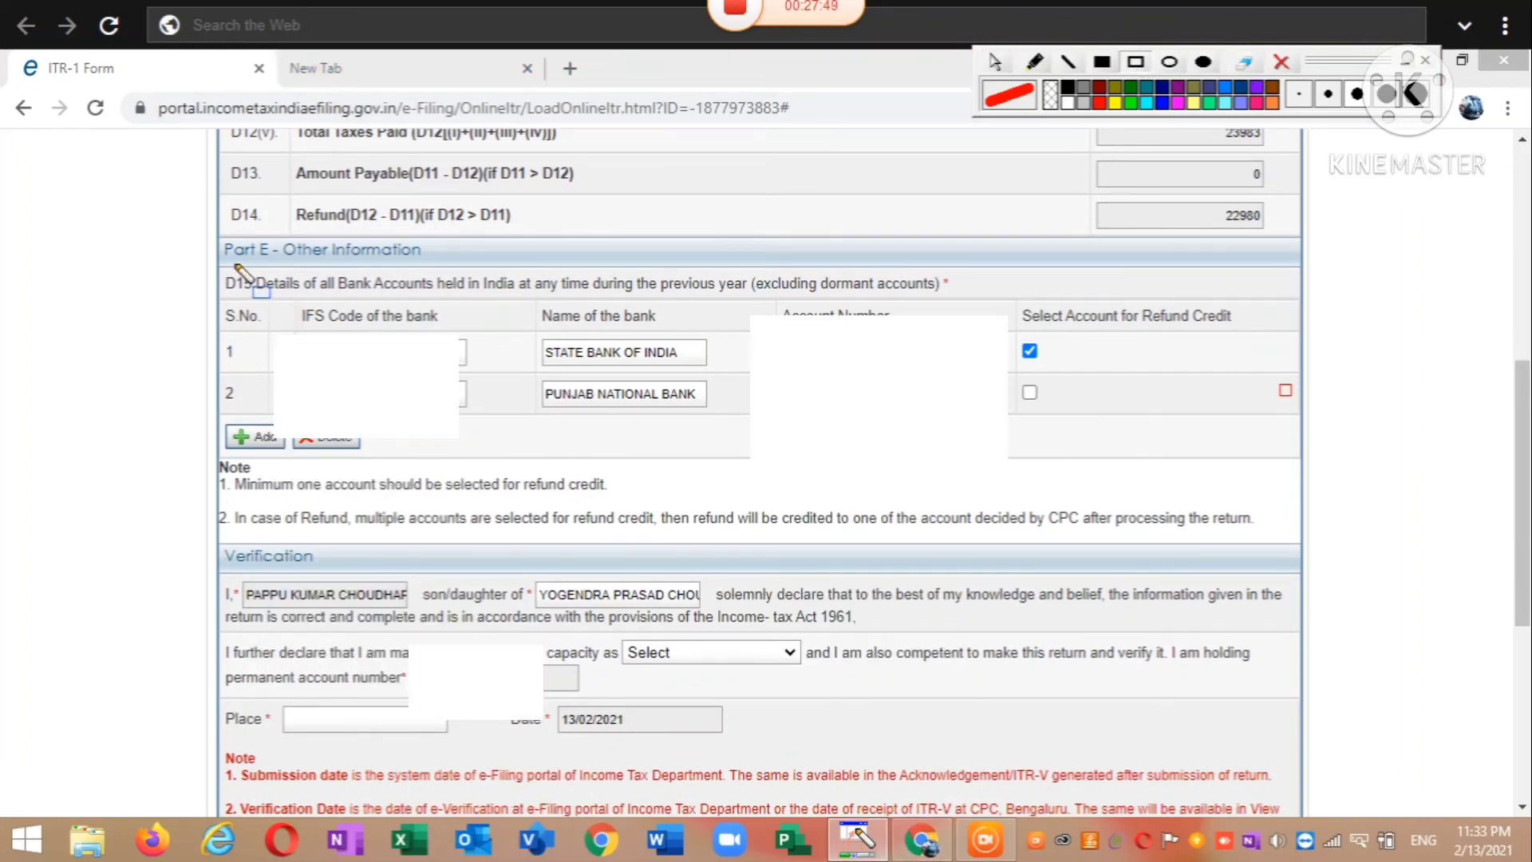
{"action": "mouse_move", "coordinate": [223, 259]}
{"action": "left_mouse_down"}
{"action": "mouse_move", "coordinate": [251, 438]}
{"action": "mouse_move", "coordinate": [588, 456]}
{"action": "mouse_move", "coordinate": [1103, 411]}
{"action": "mouse_move", "coordinate": [1298, 433]}
{"action": "left_mouse_up"}
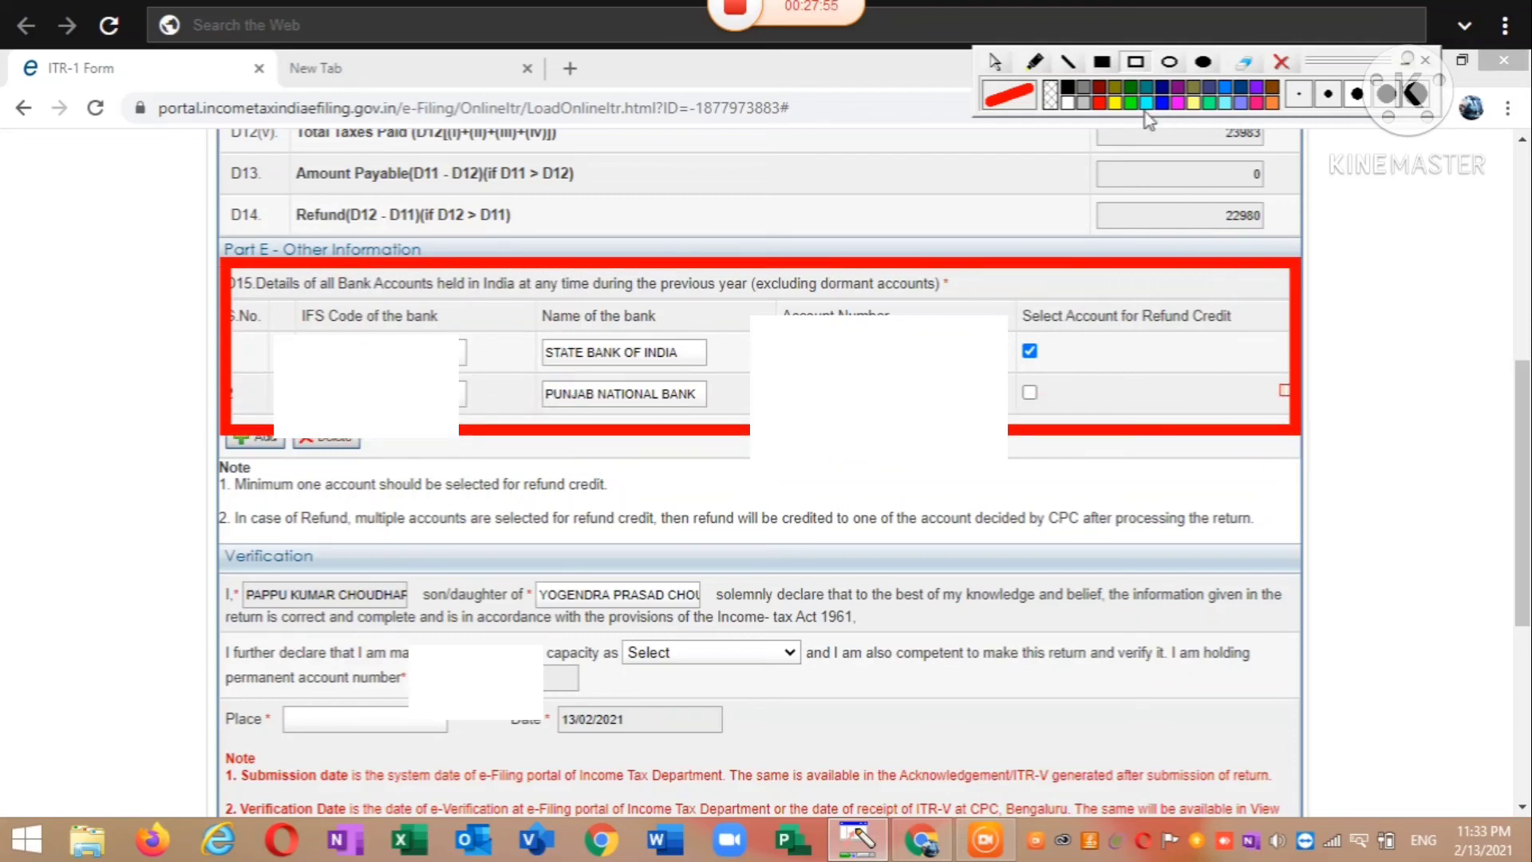
{"action": "left_click", "coordinate": [1280, 63]}
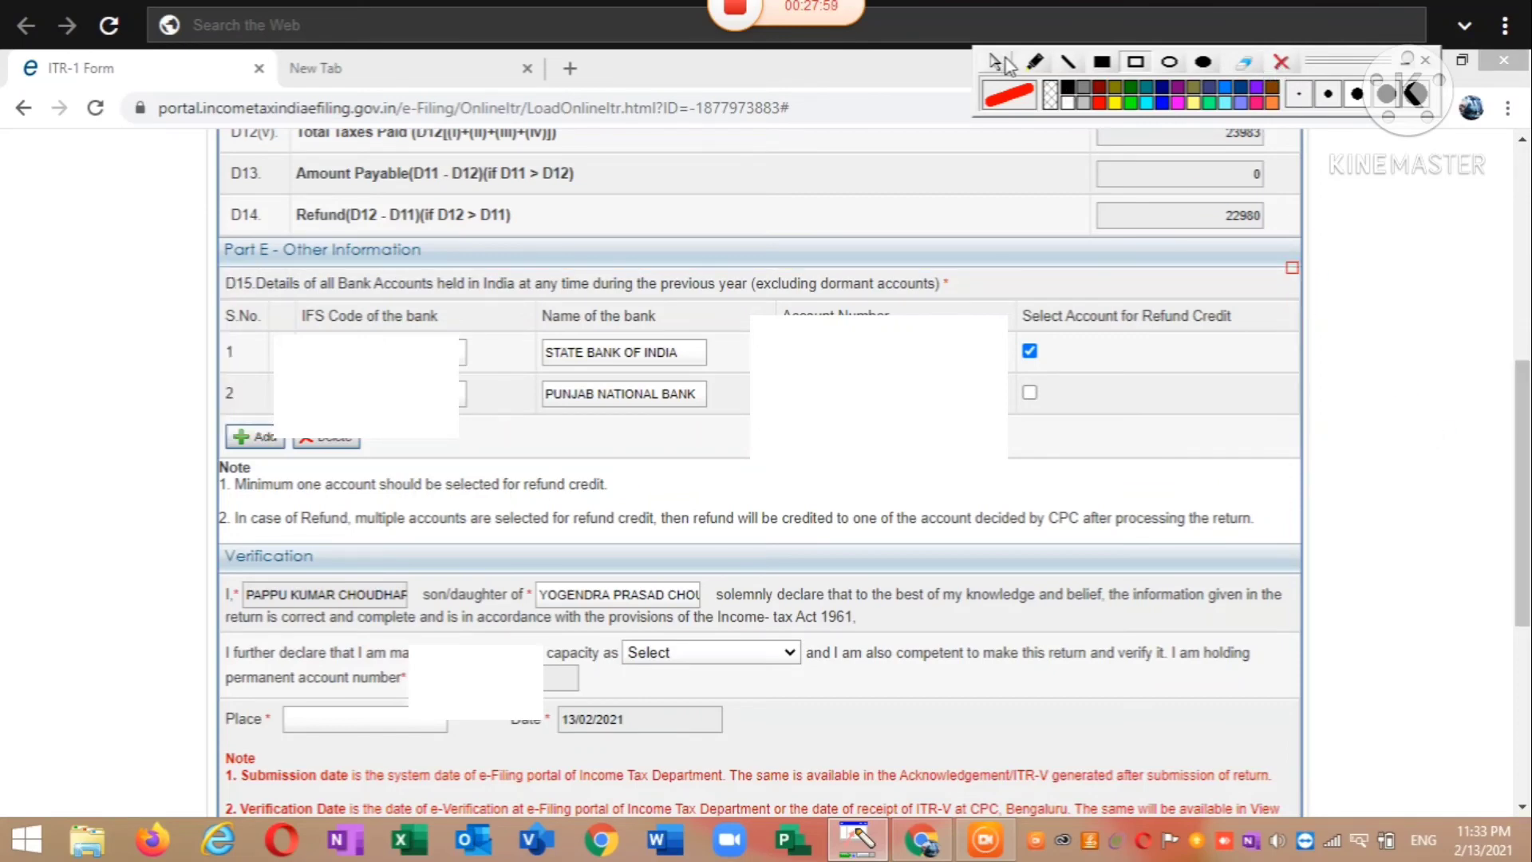
{"action": "left_click", "coordinate": [995, 63]}
Outline the parent's name field in the Verification declaration with a red rectangle and erase it.
{"action": "left_click_drag", "start_coordinate": [1522, 447], "coordinate": [1523, 566]}
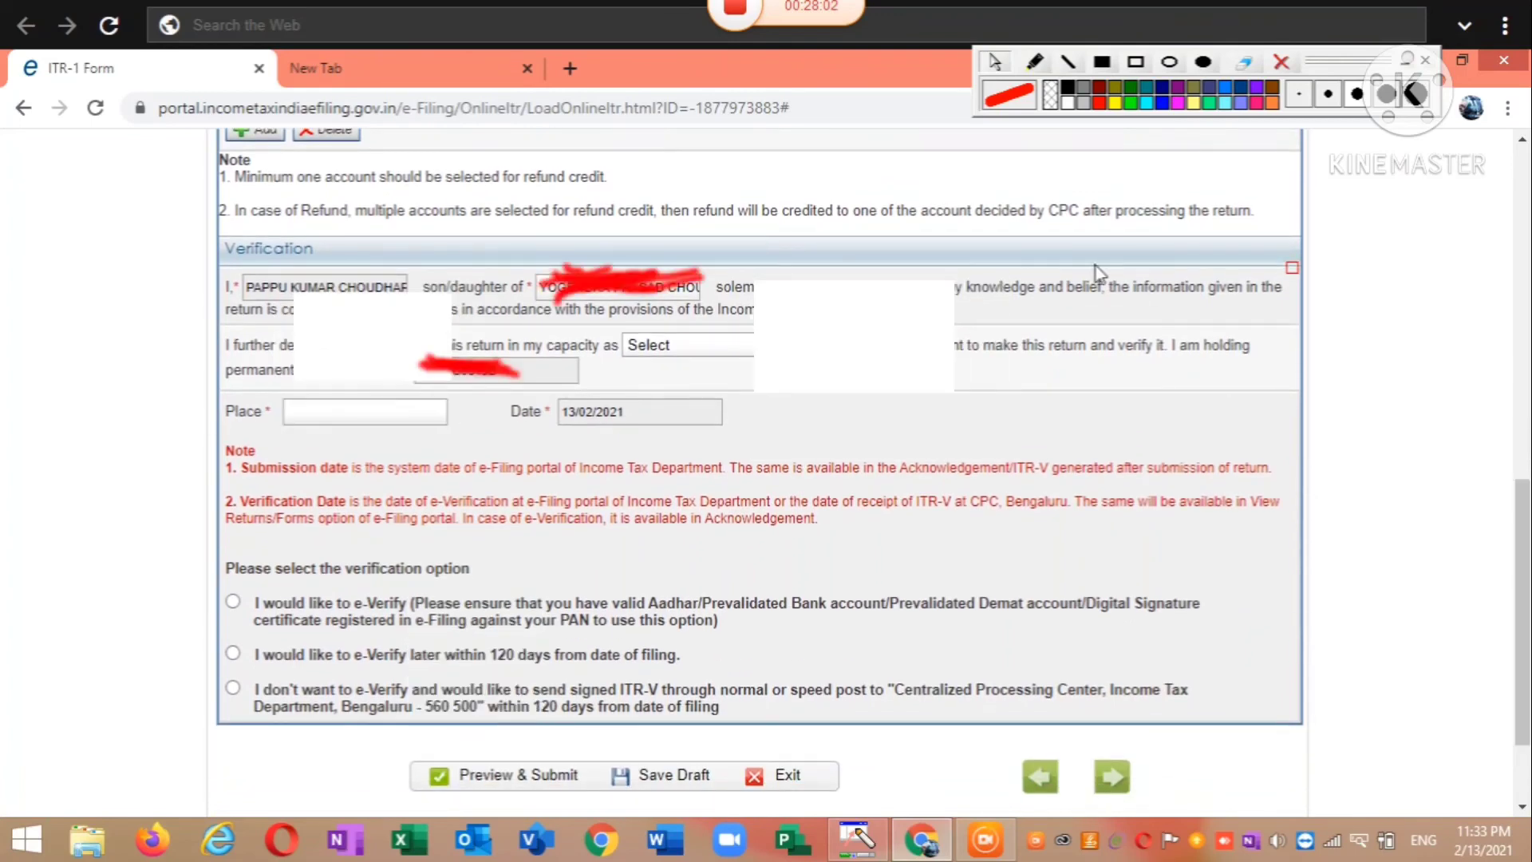
{"action": "left_click", "coordinate": [1139, 64]}
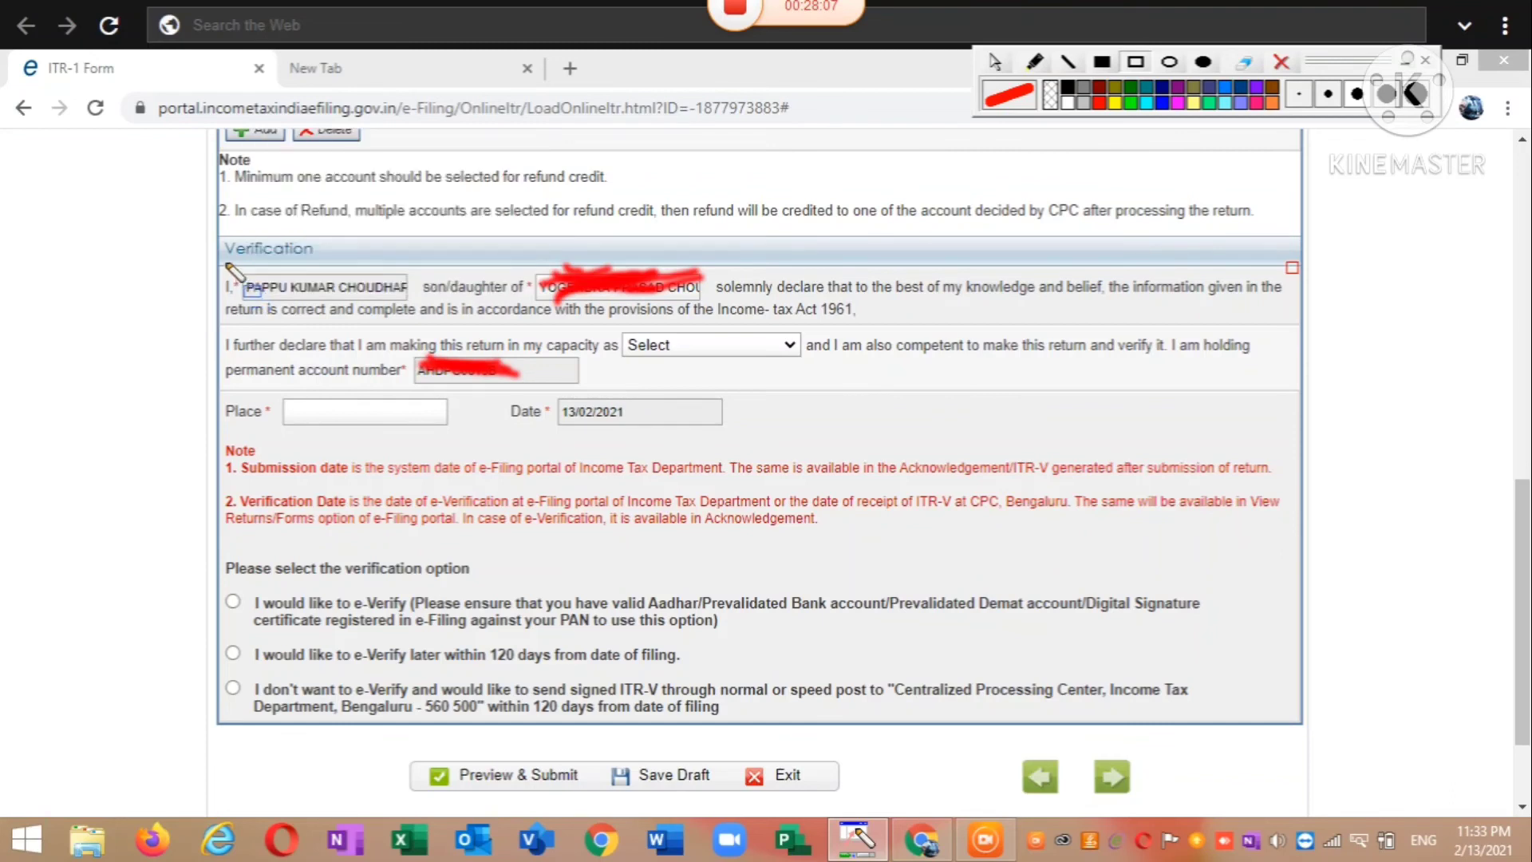
{"action": "mouse_move", "coordinate": [513, 255]}
{"action": "left_mouse_down"}
{"action": "mouse_move", "coordinate": [547, 323]}
{"action": "mouse_move", "coordinate": [719, 321]}
{"action": "left_mouse_up"}
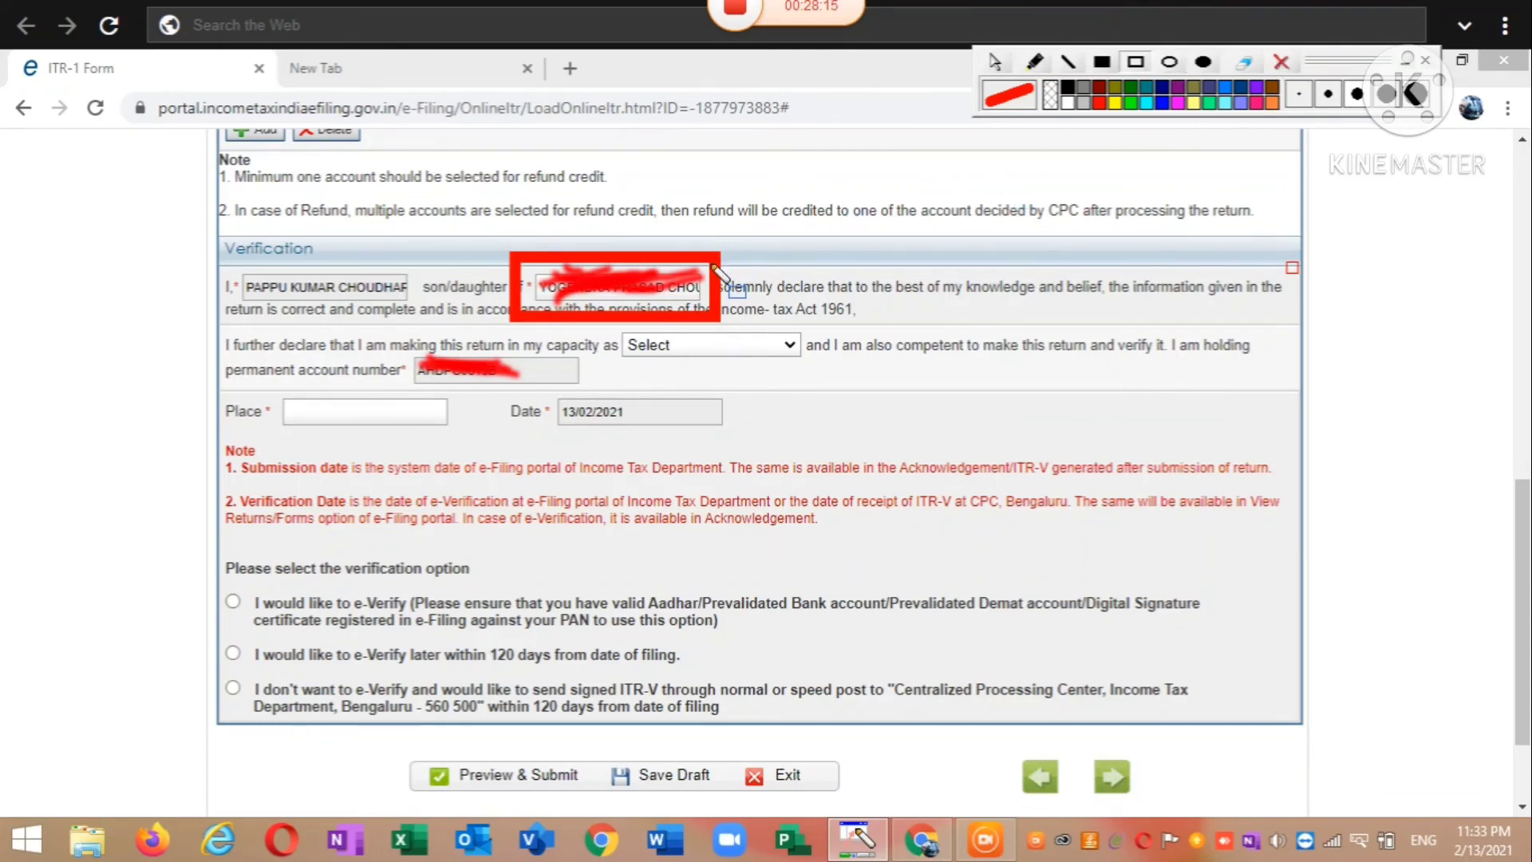
{"action": "left_click", "coordinate": [718, 262]}
{"action": "left_click", "coordinate": [994, 61]}
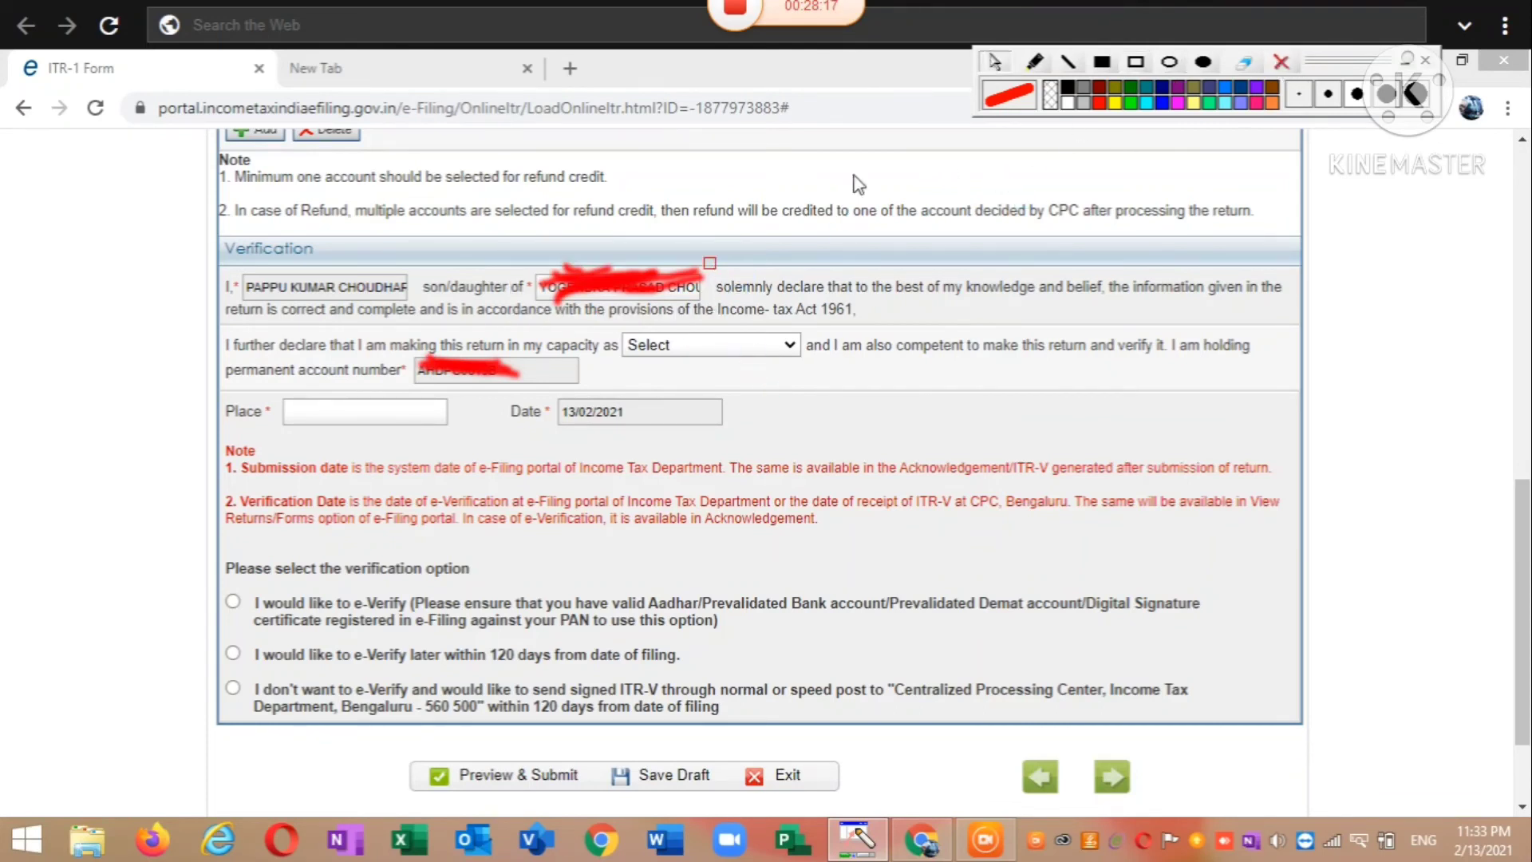
View the declaration's capacity options and try to choose e-Verify later within 120 days while Place is empty.
{"action": "left_click", "coordinate": [705, 353]}
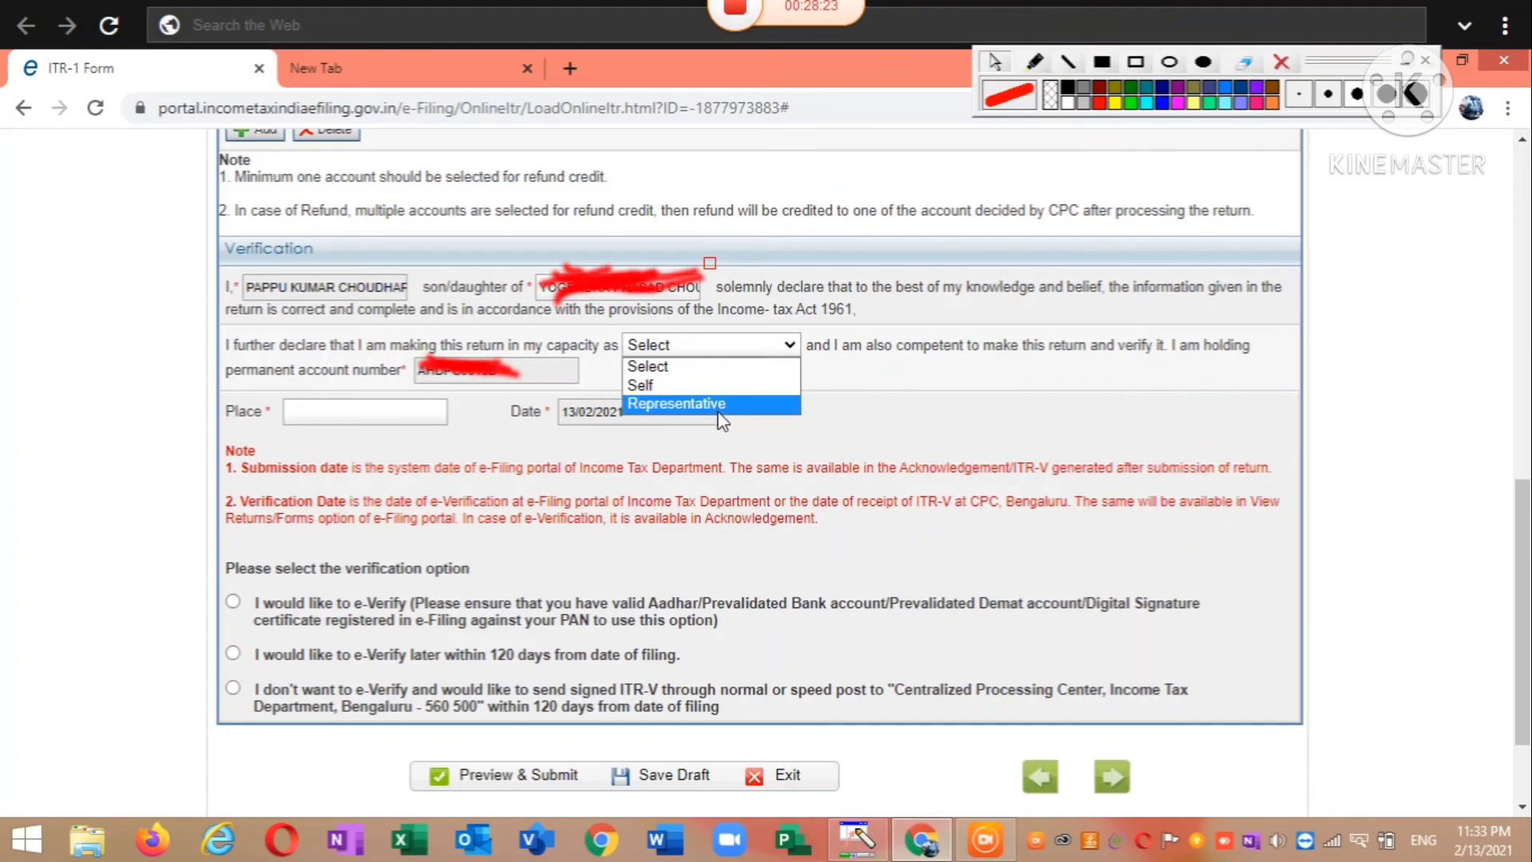
{"action": "left_click", "coordinate": [715, 368]}
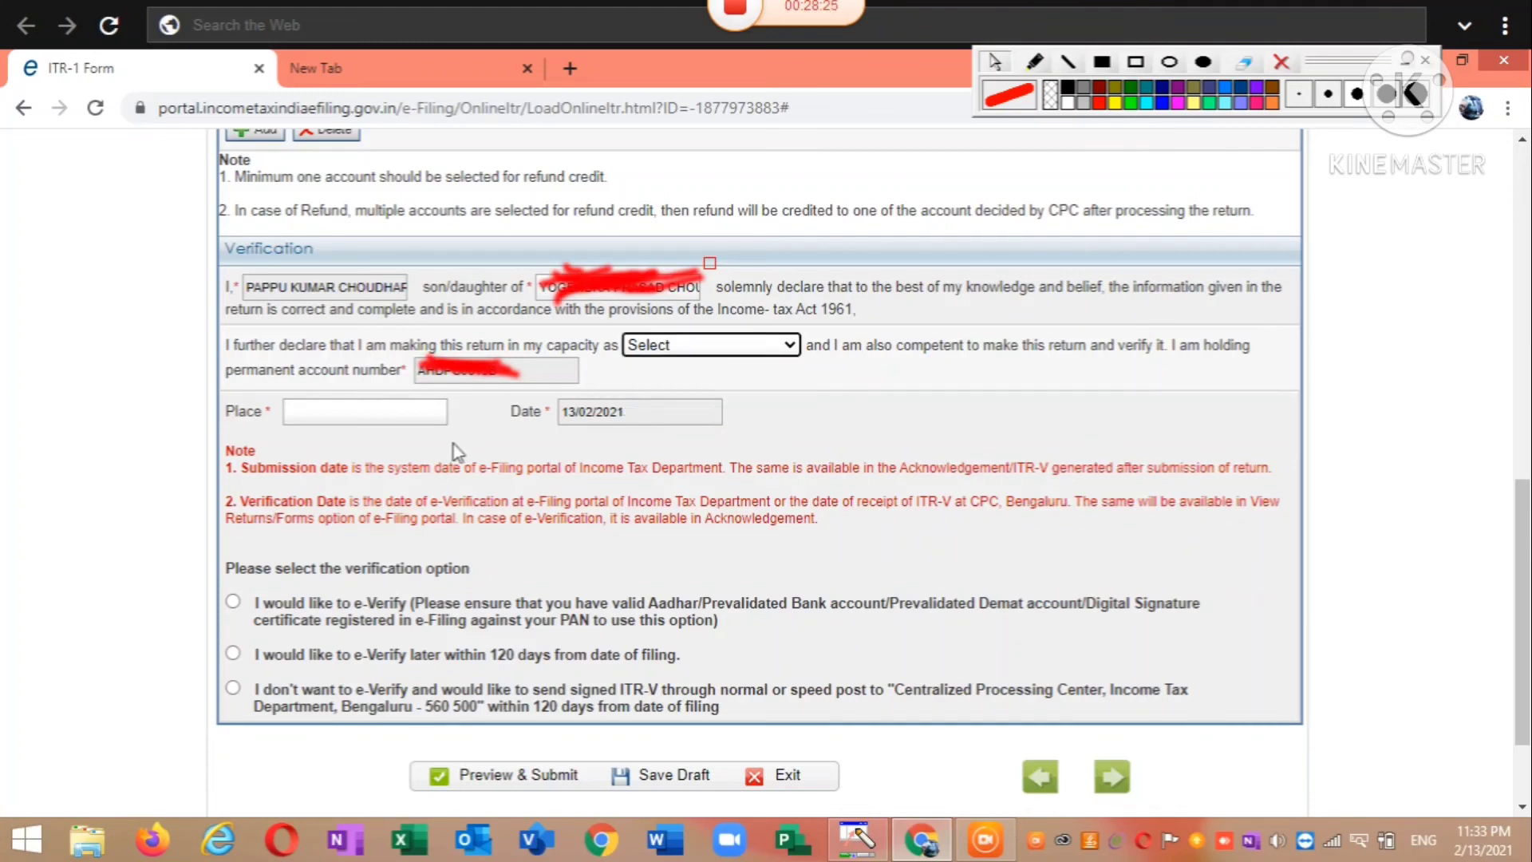
{"action": "left_click", "coordinate": [401, 410]}
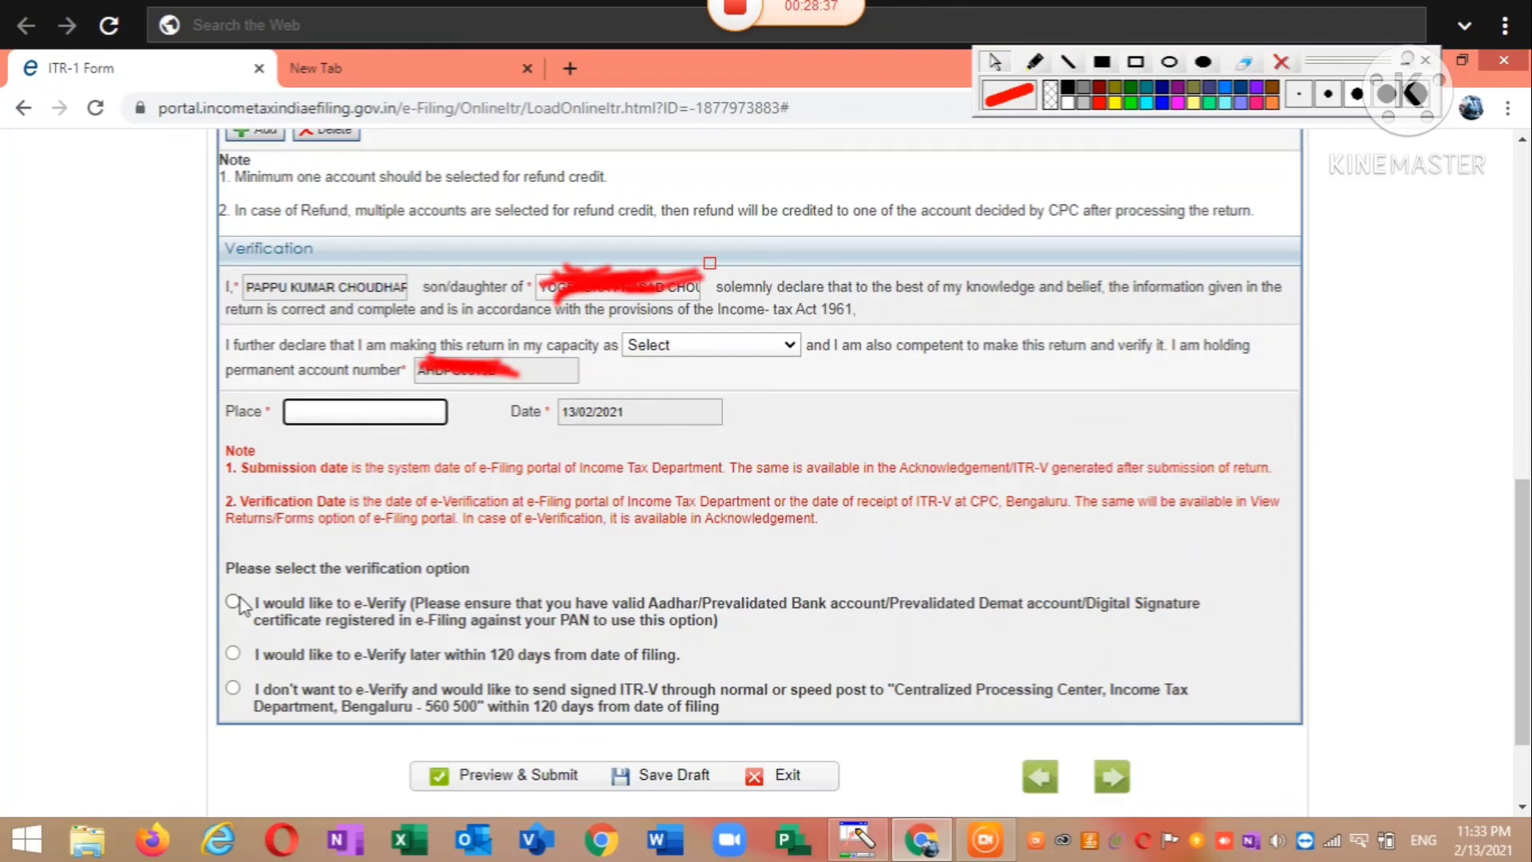
{"action": "left_click", "coordinate": [233, 654]}
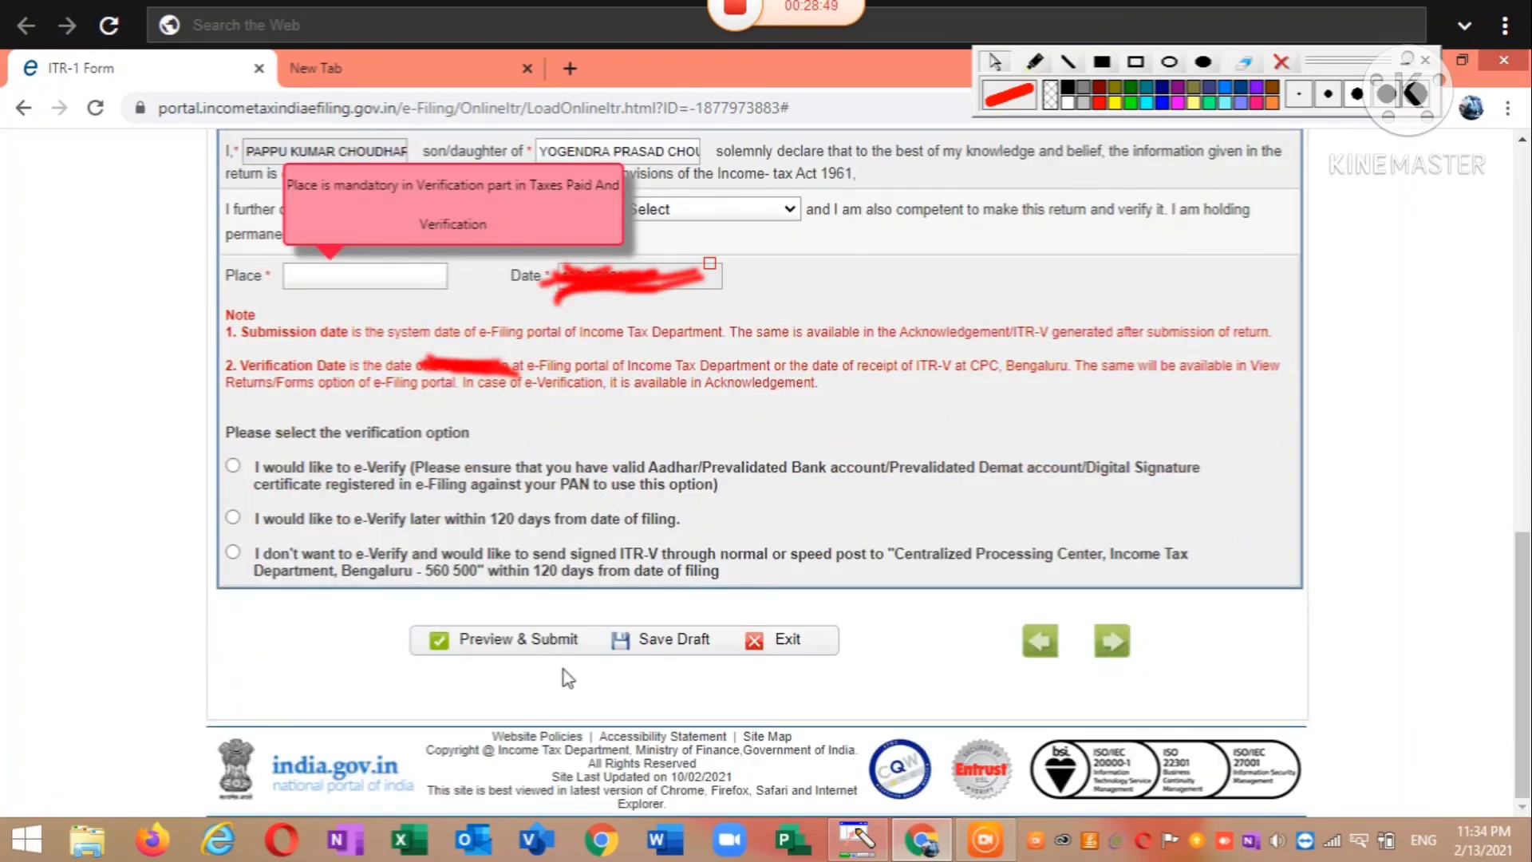
Complete the verification with DELHO as the place, e-Verify later within 120 days as the option, and Self as the capacity.
{"action": "left_click", "coordinate": [317, 278]}
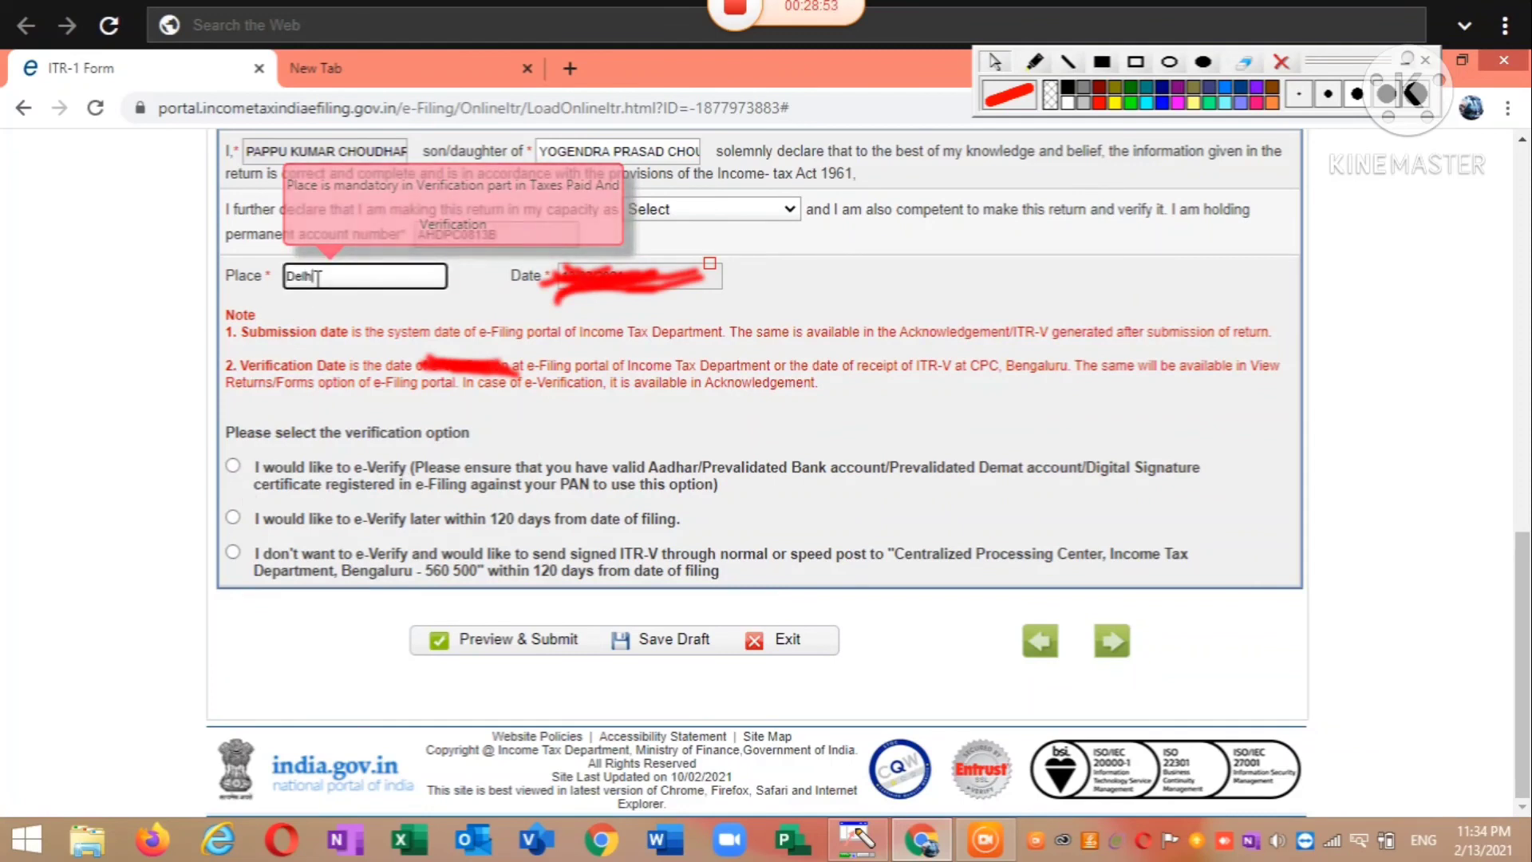
{"action": "left_click", "coordinate": [233, 517]}
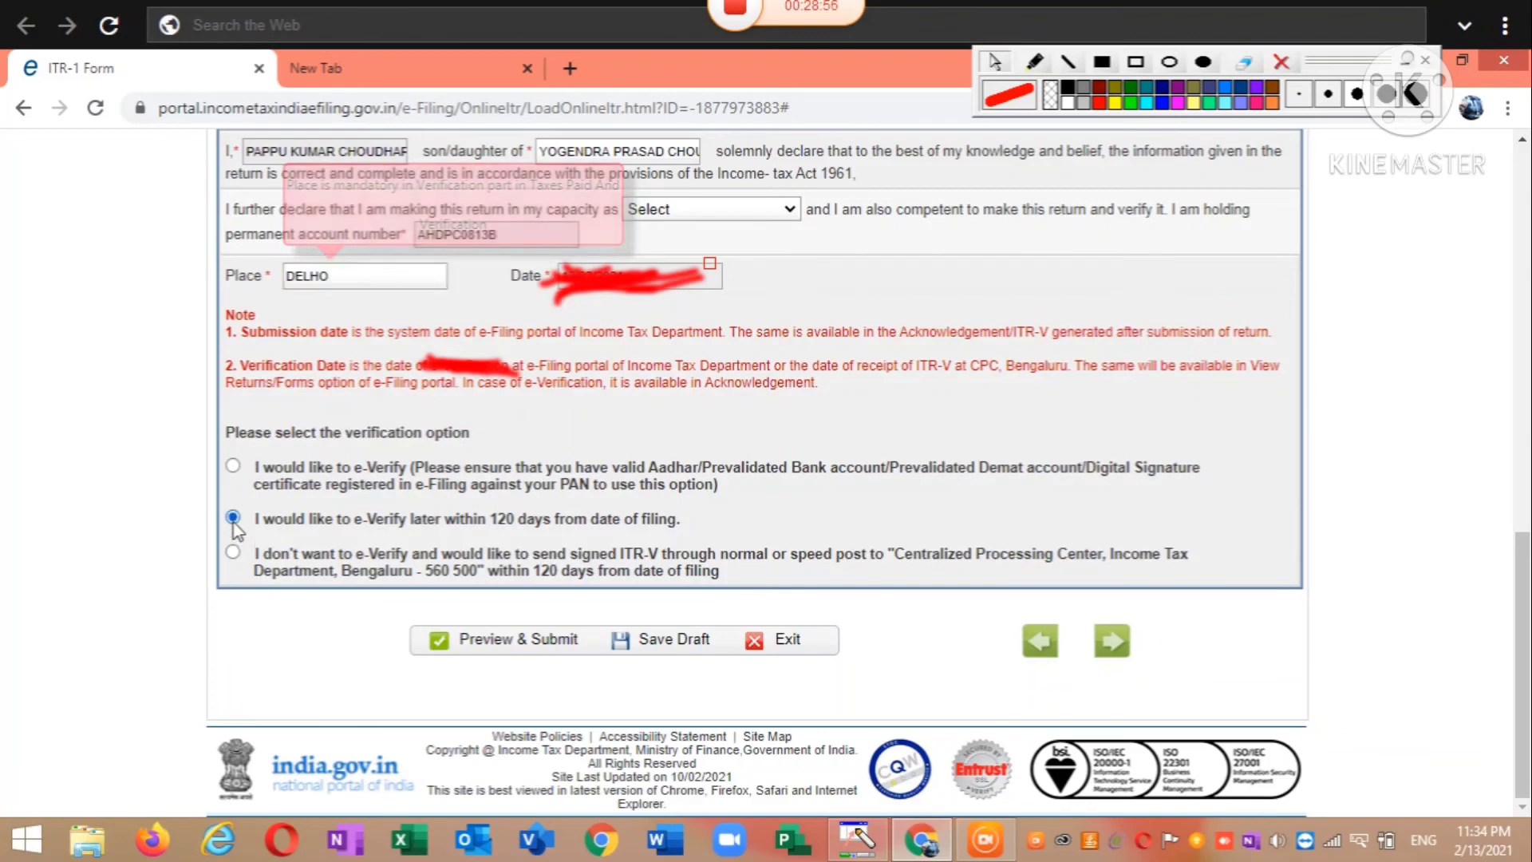
{"action": "left_click", "coordinate": [676, 210]}
{"action": "left_click", "coordinate": [680, 242]}
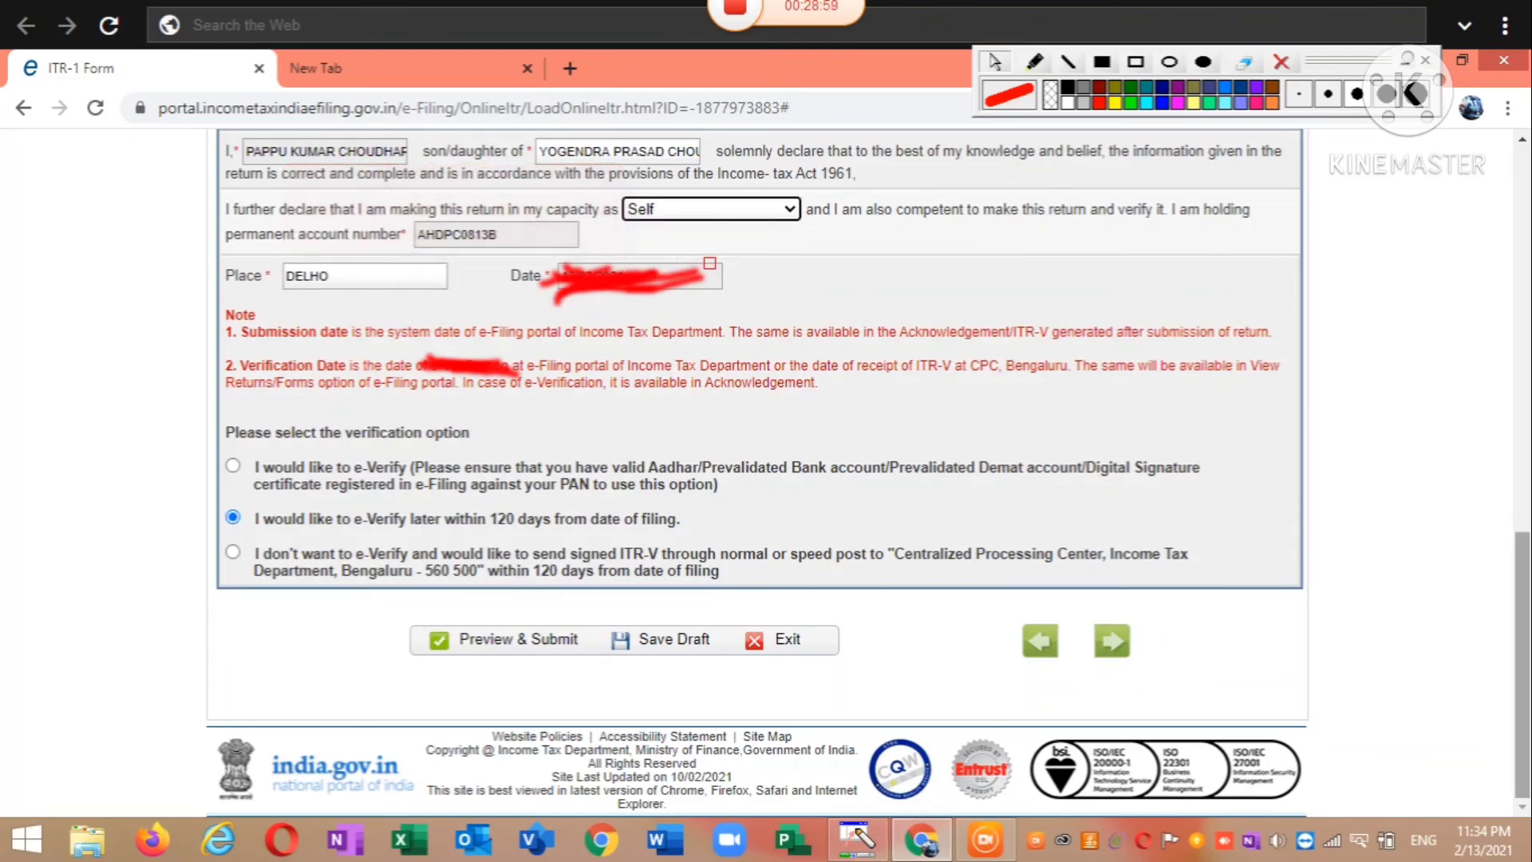
Save the draft of the return and try to proceed to its preview and submission.
{"action": "scroll", "coordinate": [847, 335], "scroll_direction": "up", "scroll_amount": 15}
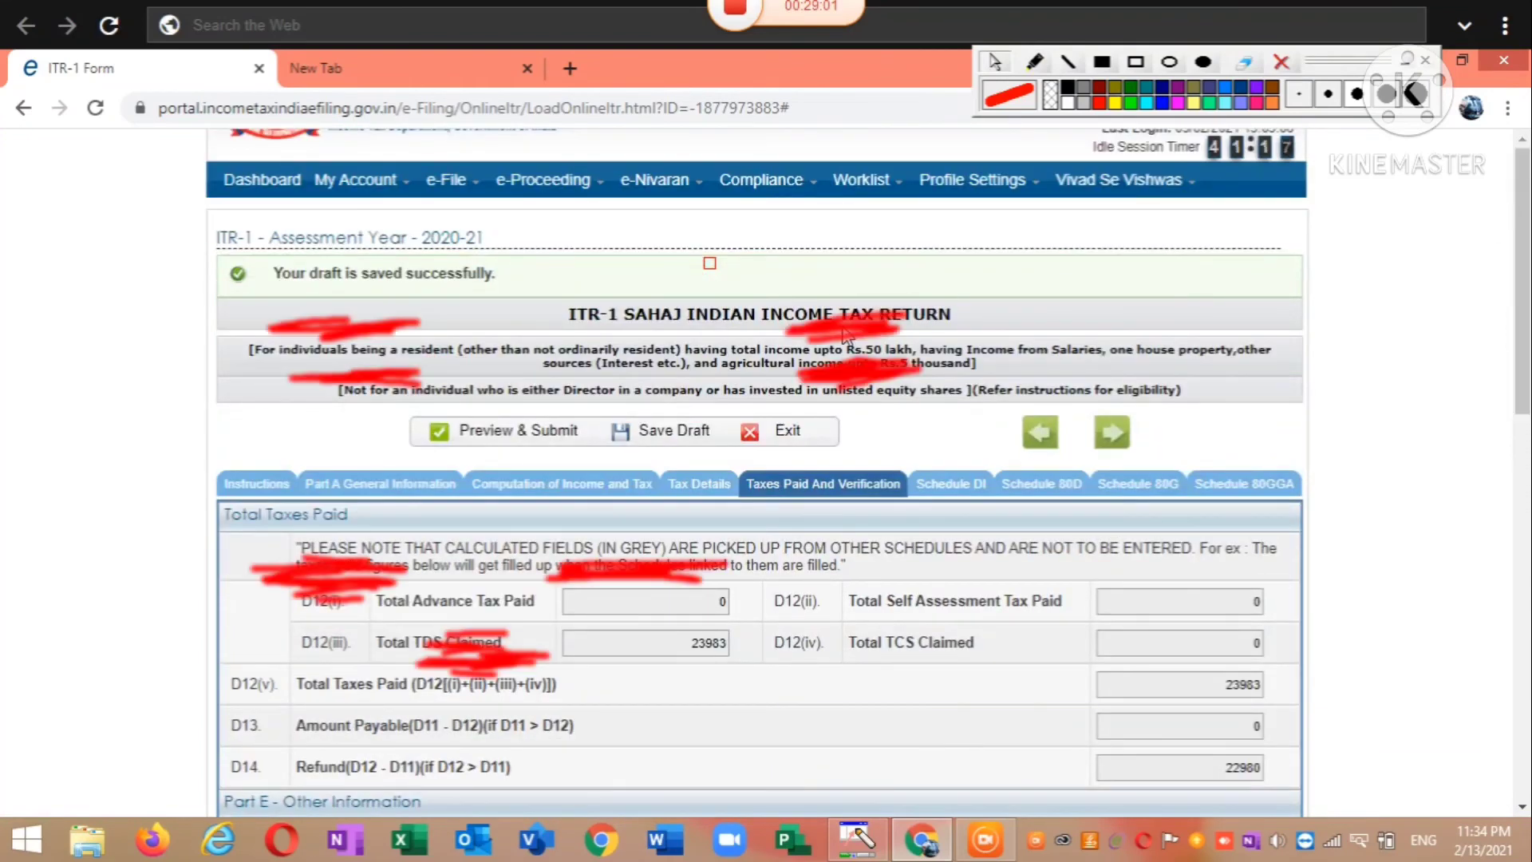
{"action": "left_click", "coordinate": [658, 431]}
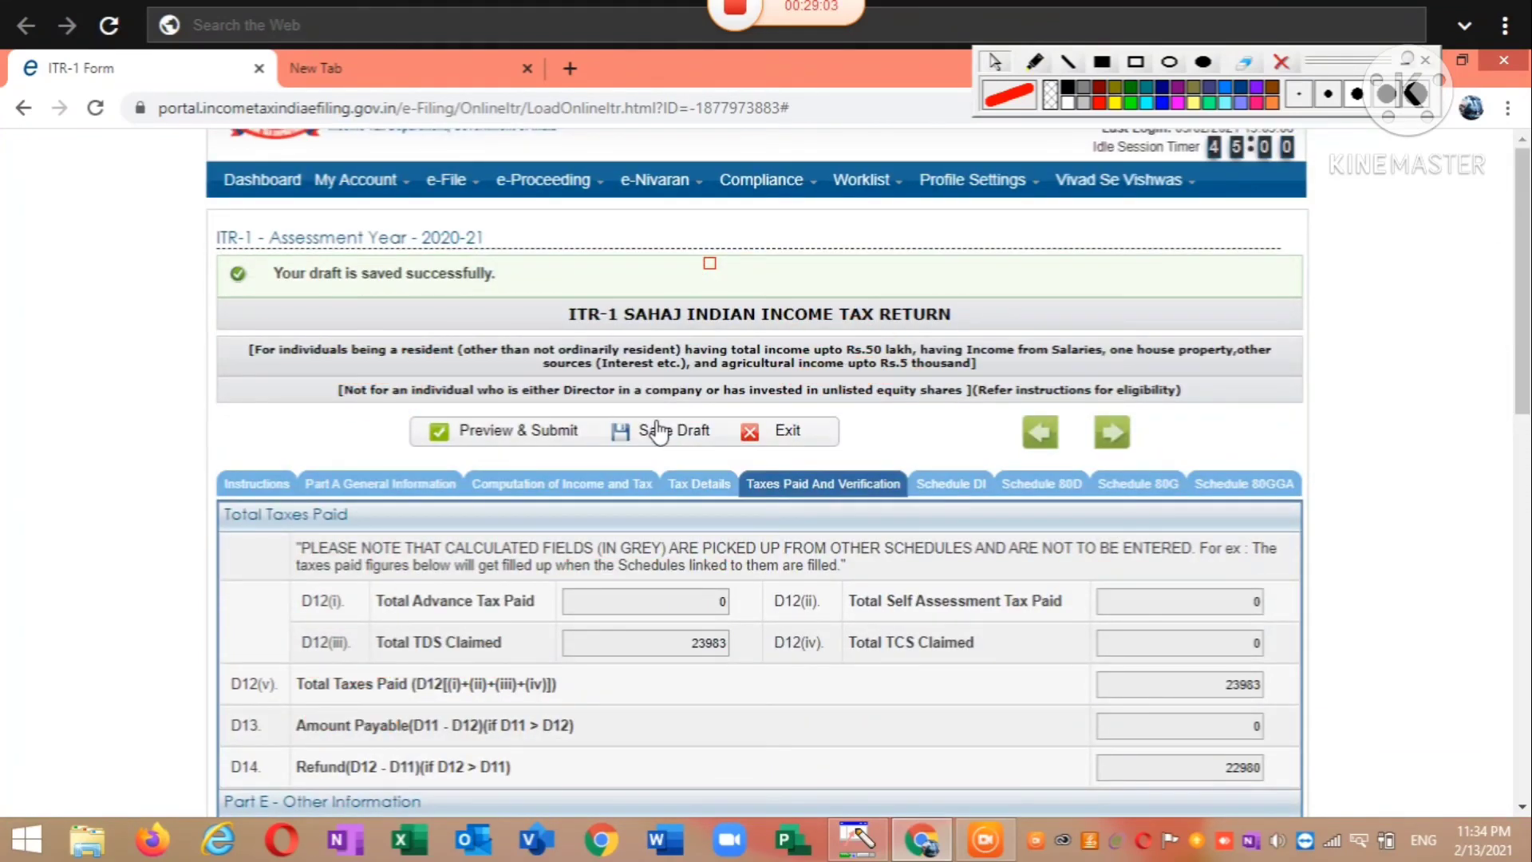
{"action": "left_click", "coordinate": [519, 439]}
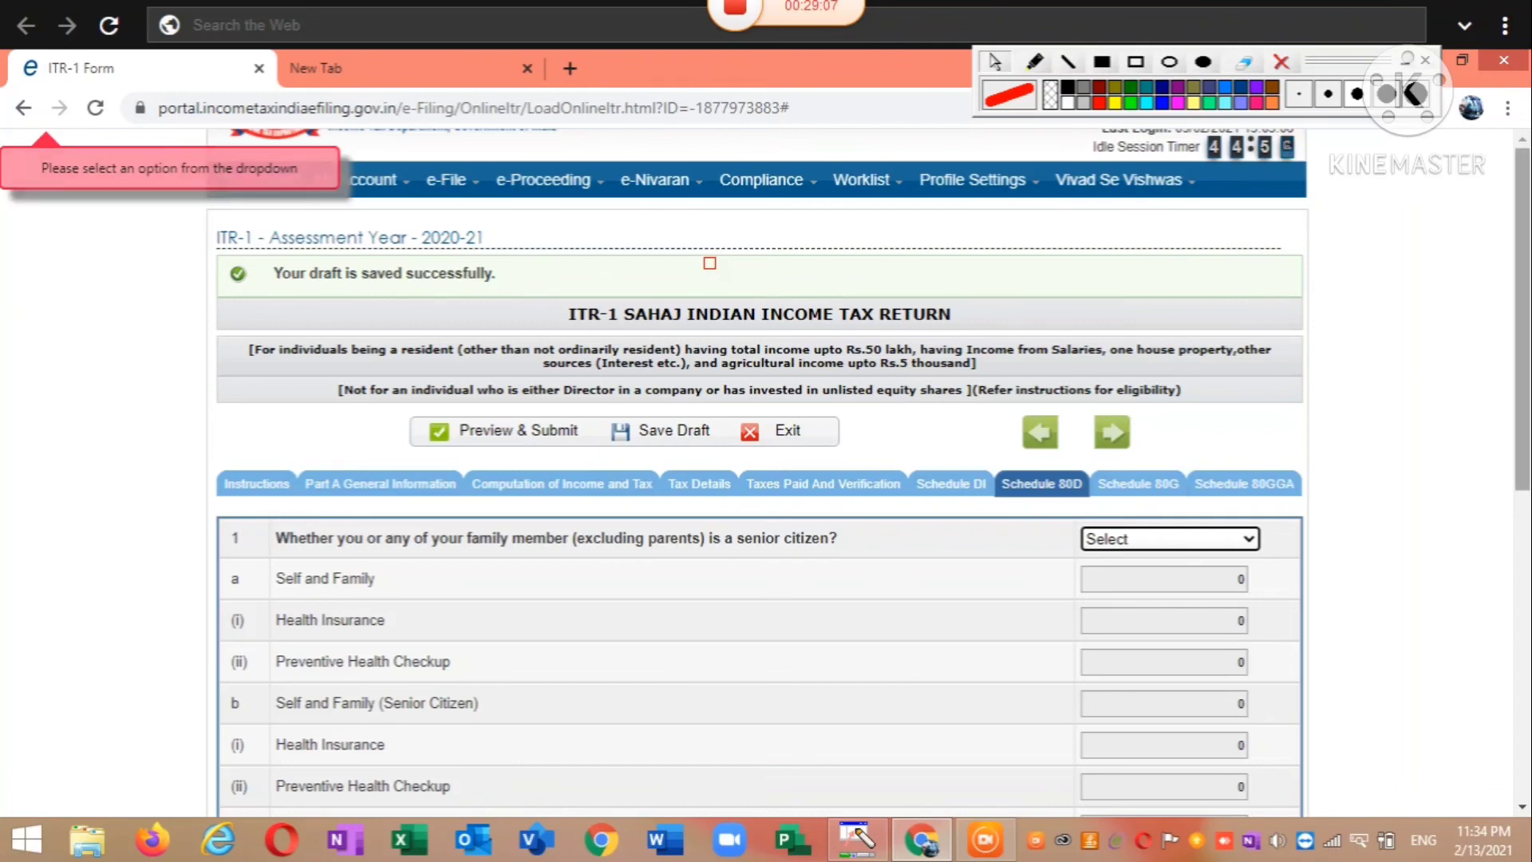
Answer NO in Schedule 80D to both senior citizen questions, for self and family and for parents.
{"action": "scroll", "coordinate": [1252, 407], "scroll_direction": "down", "scroll_amount": 2}
{"action": "left_click", "coordinate": [1209, 391]}
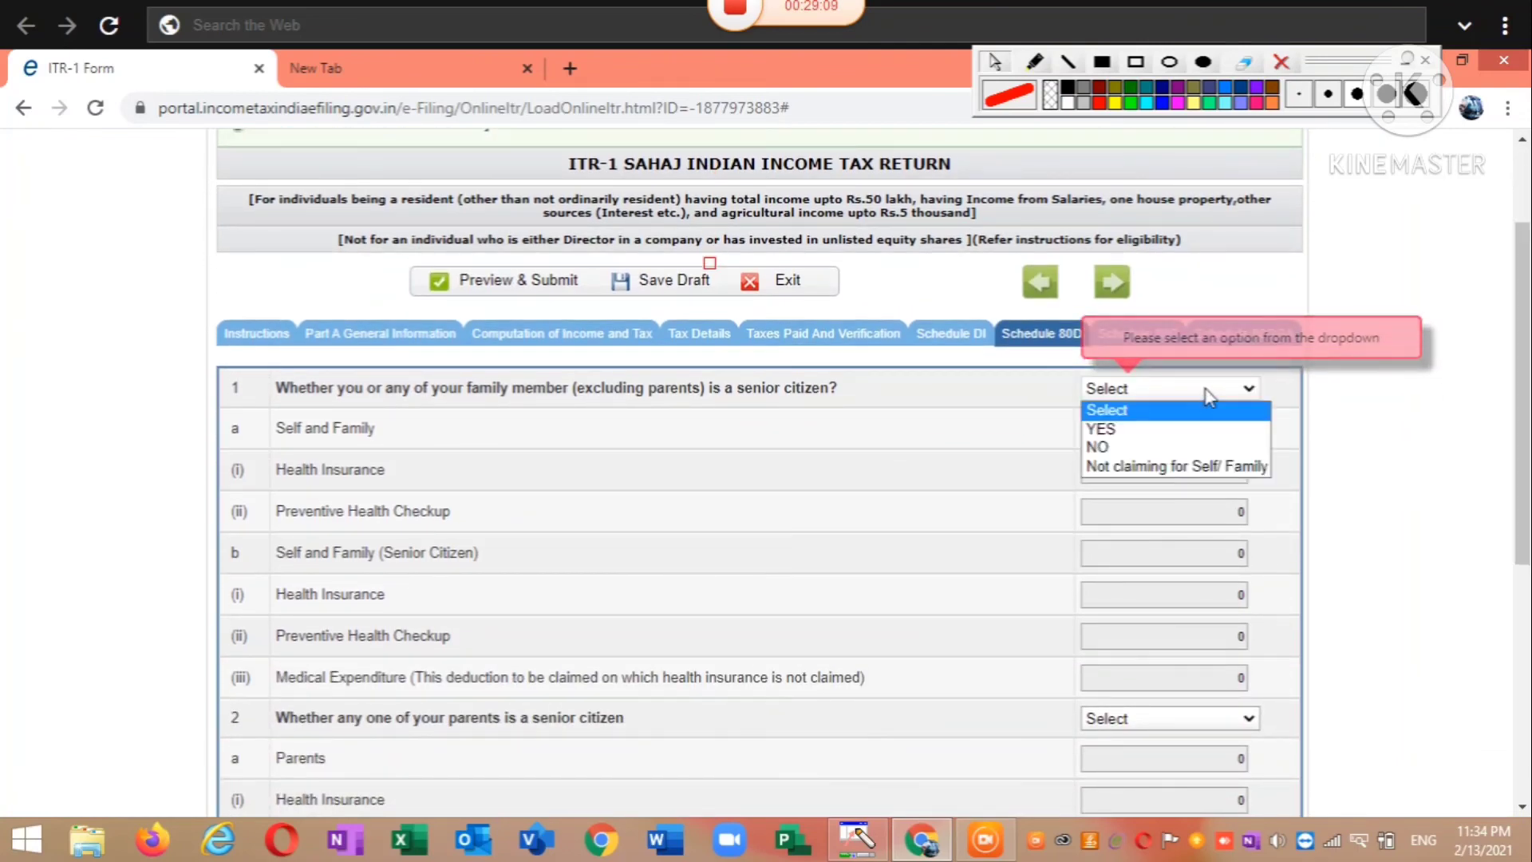
{"action": "left_click", "coordinate": [1135, 450]}
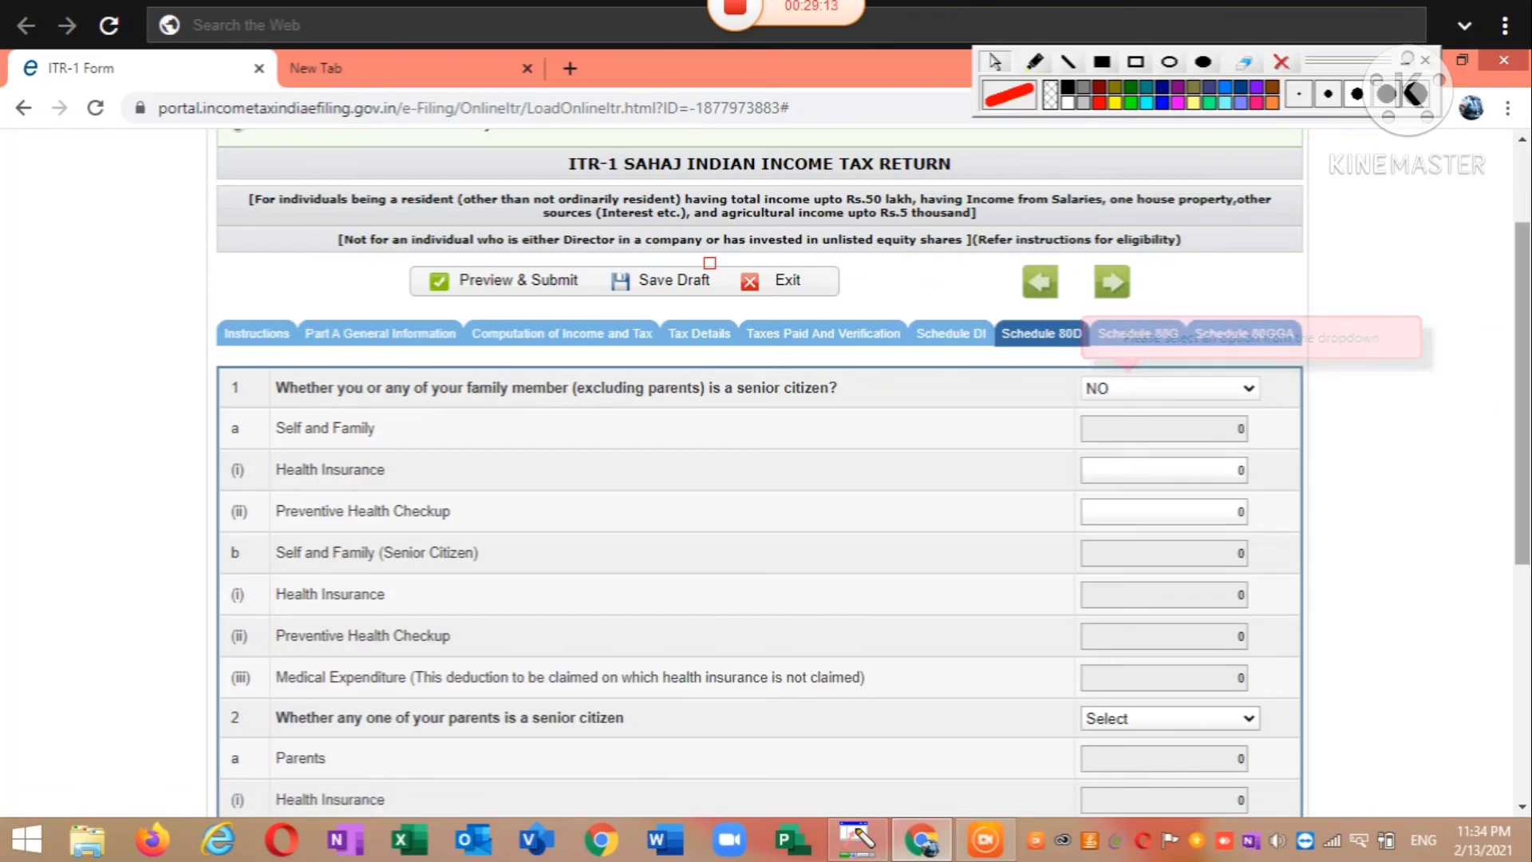
{"action": "scroll", "coordinate": [1296, 524], "scroll_direction": "down", "scroll_amount": 3}
{"action": "left_click", "coordinate": [1183, 520]}
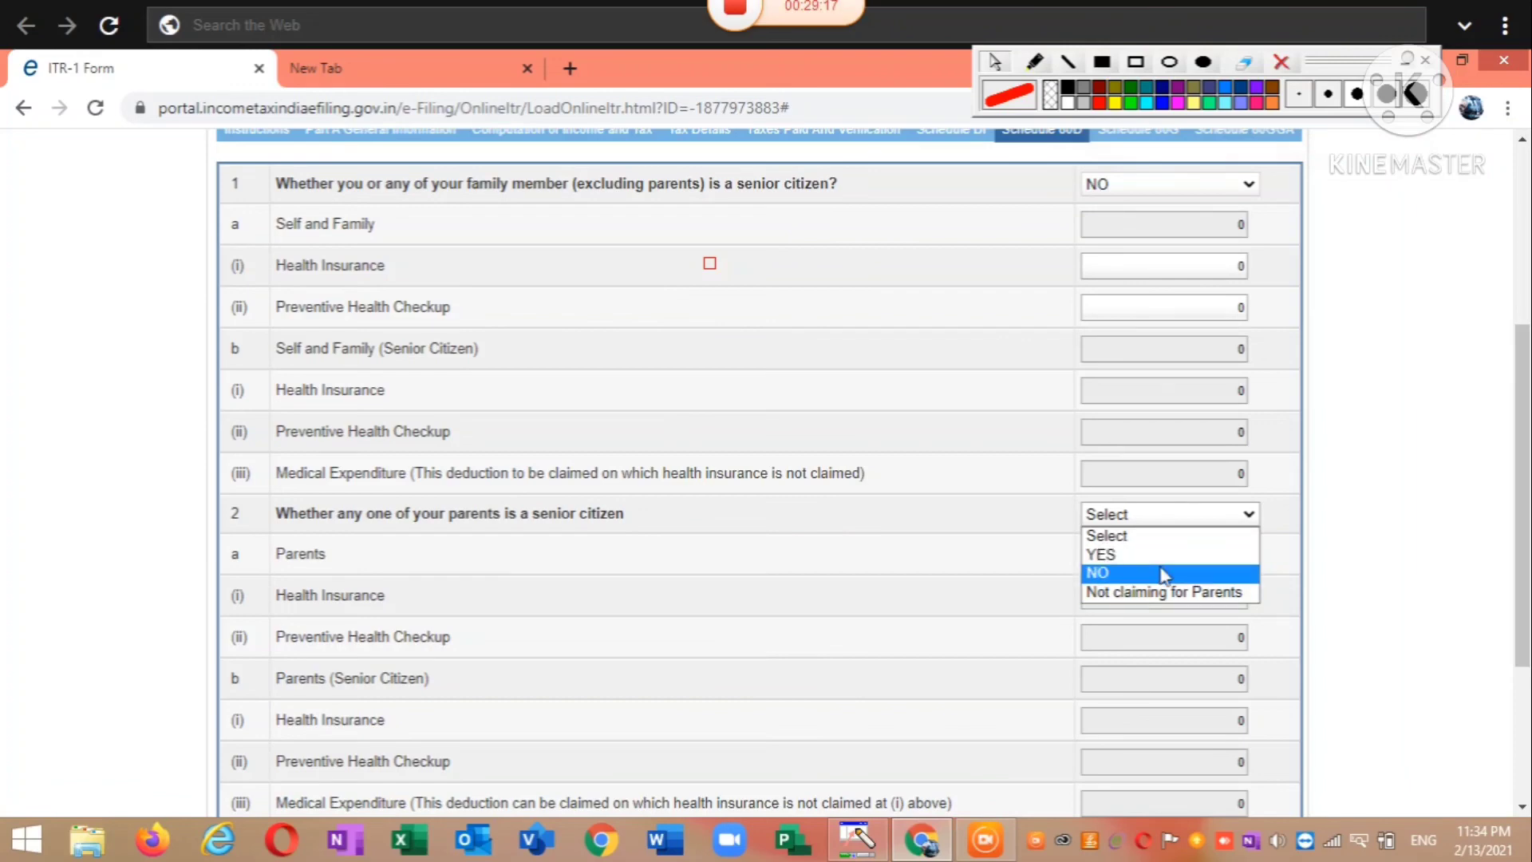
{"action": "left_click", "coordinate": [1162, 575]}
Save the draft again, proceed to the return's preview and confirm that all details are valid.
{"action": "scroll", "coordinate": [1162, 576], "scroll_direction": "down", "scroll_amount": 4}
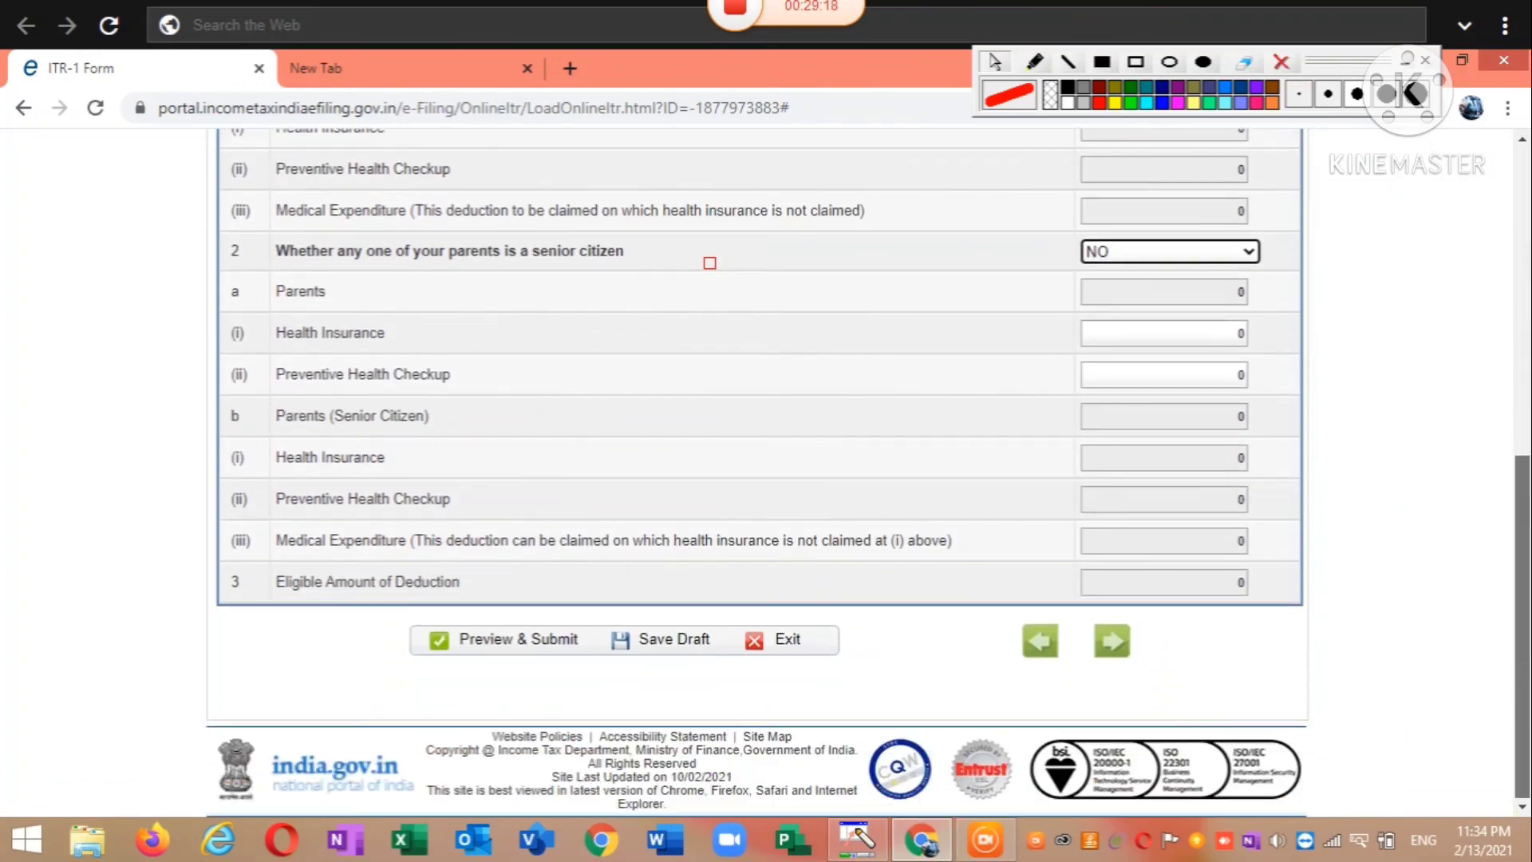
{"action": "left_click", "coordinate": [662, 647]}
{"action": "left_click", "coordinate": [536, 648]}
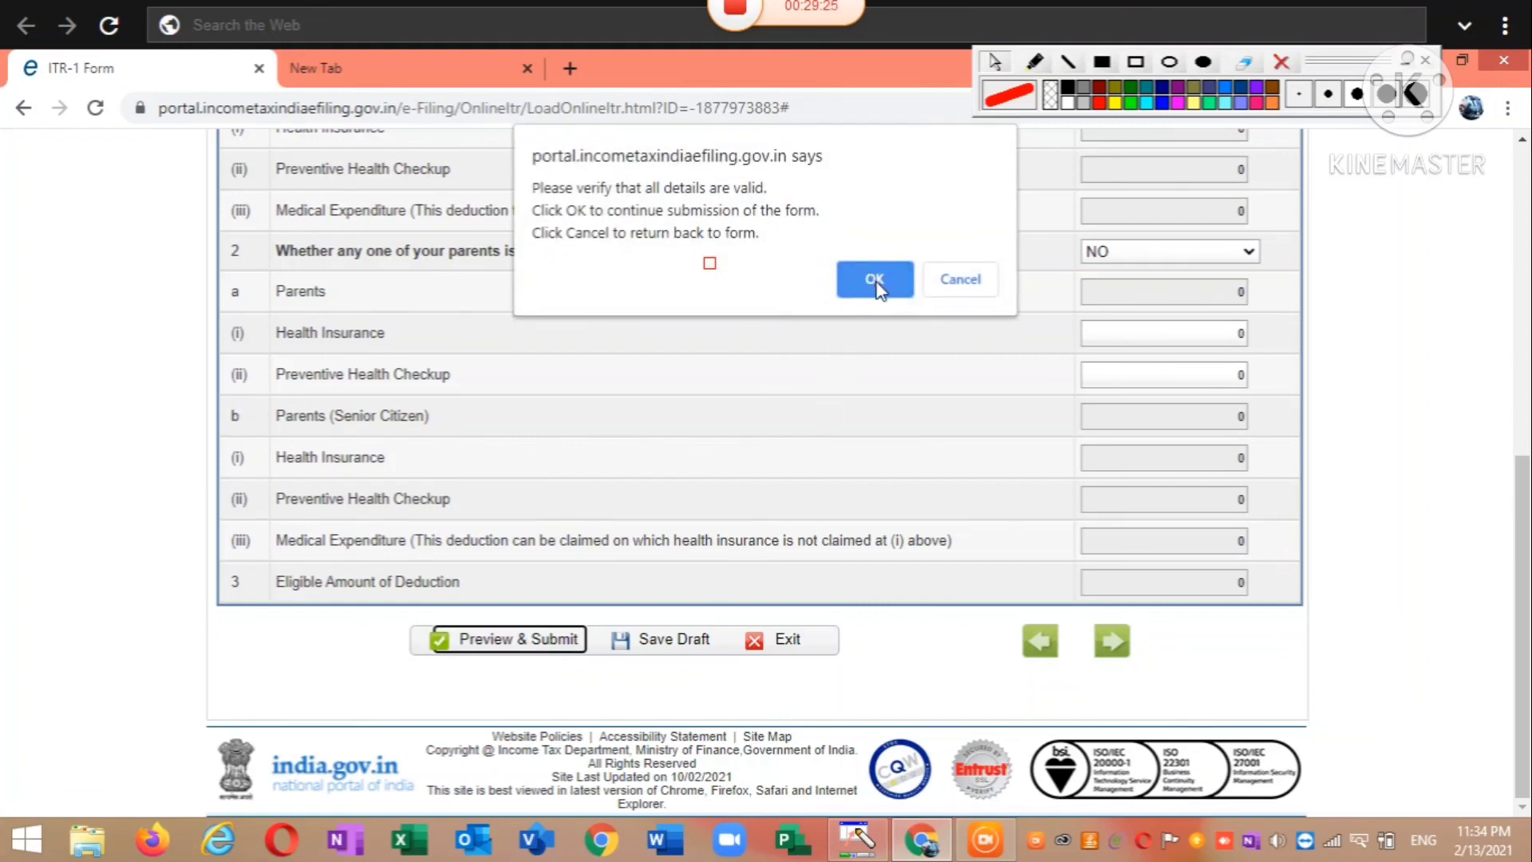
{"action": "left_click", "coordinate": [872, 278]}
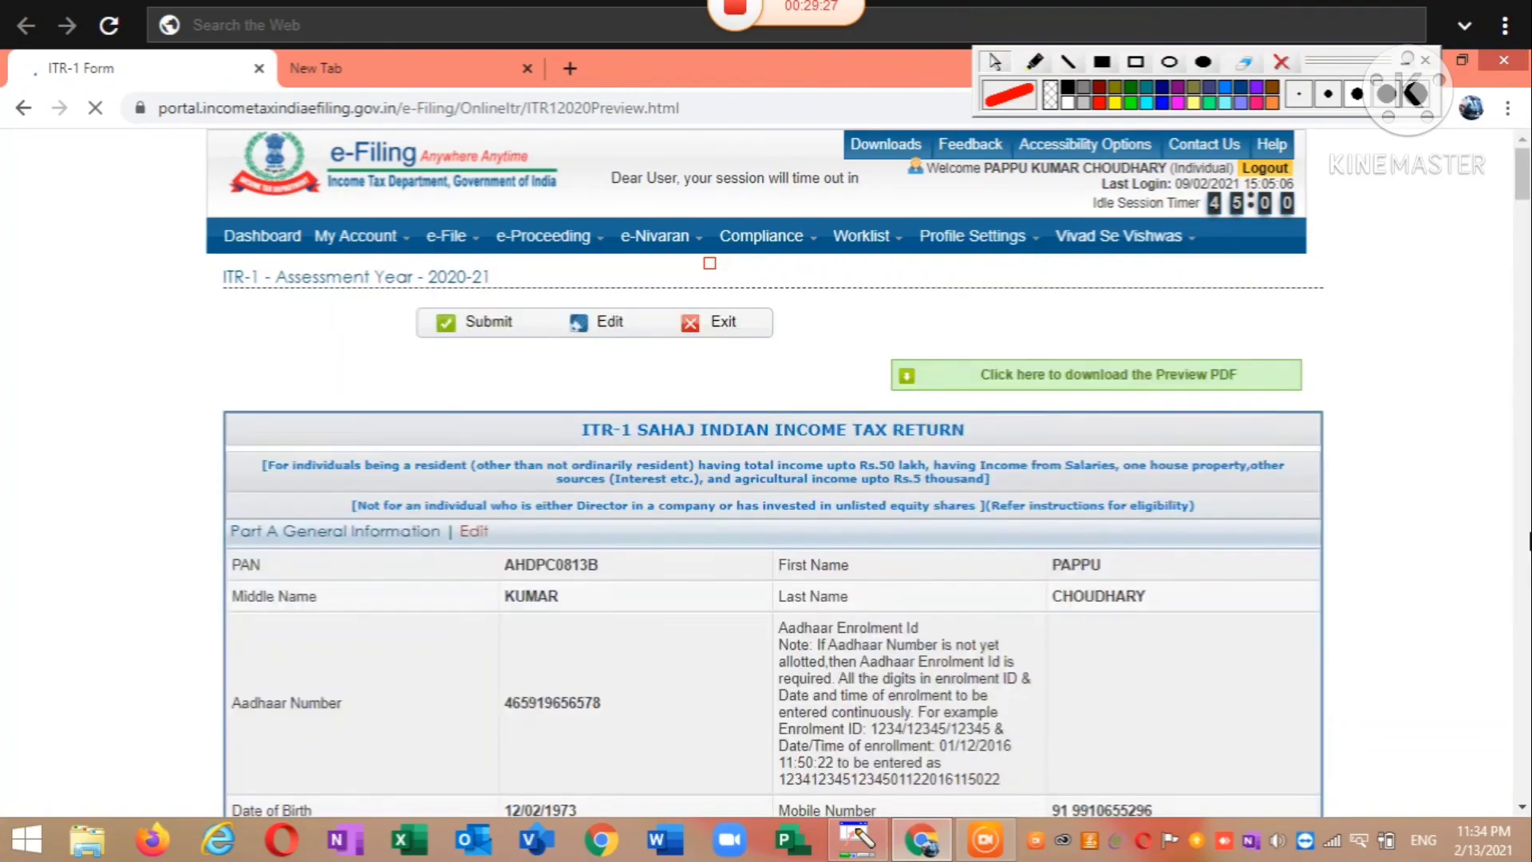
Look through the general information and income sections of the return preview, and exit without submitting.
{"action": "scroll", "coordinate": [1523, 204], "scroll_direction": "down", "scroll_amount": 15}
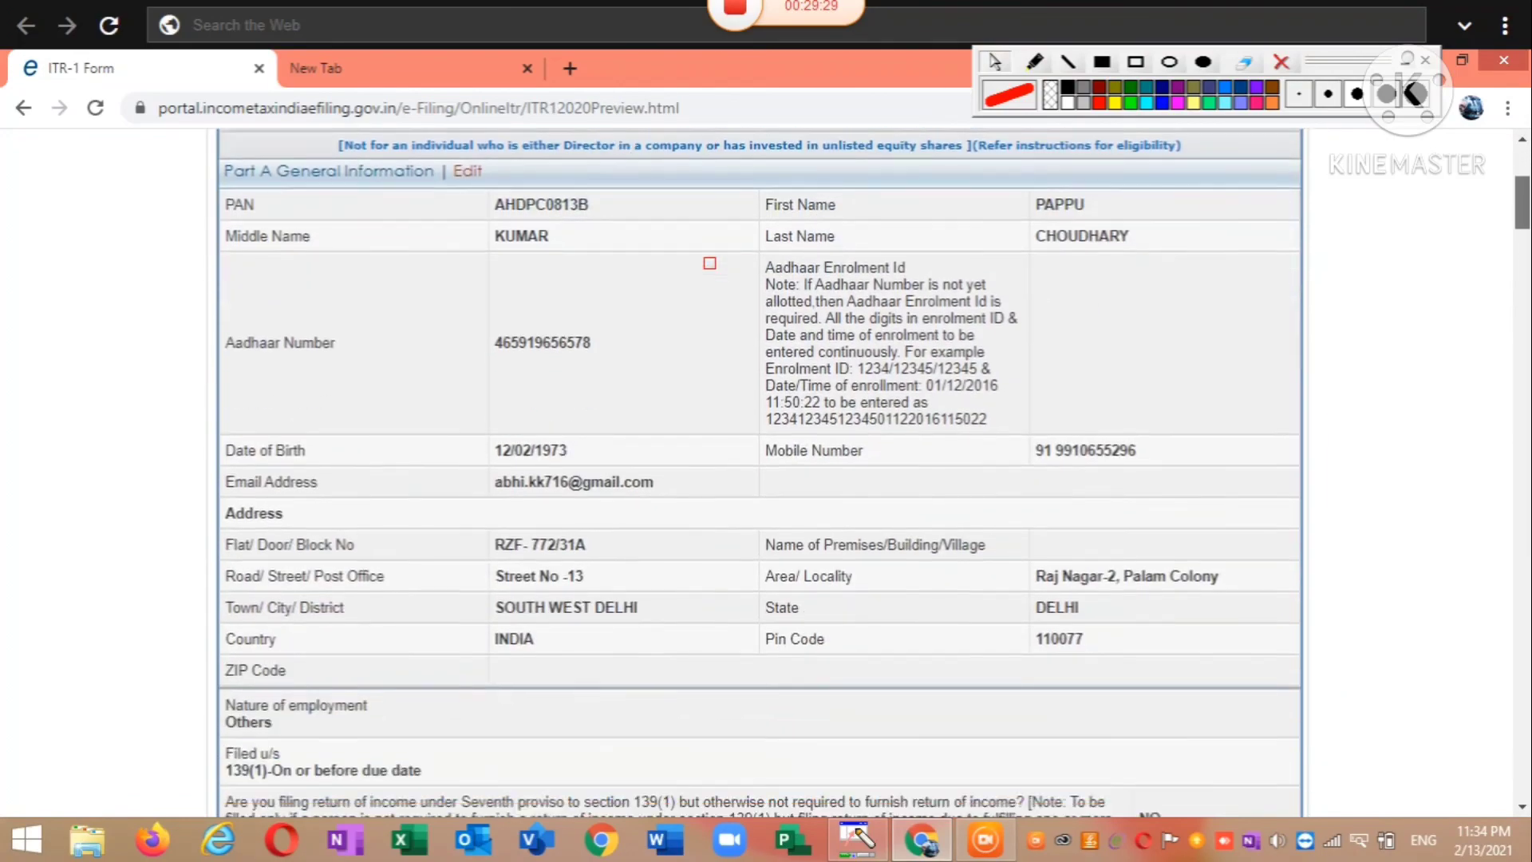
{"action": "scroll", "coordinate": [758, 471], "scroll_direction": "down", "scroll_amount": 10}
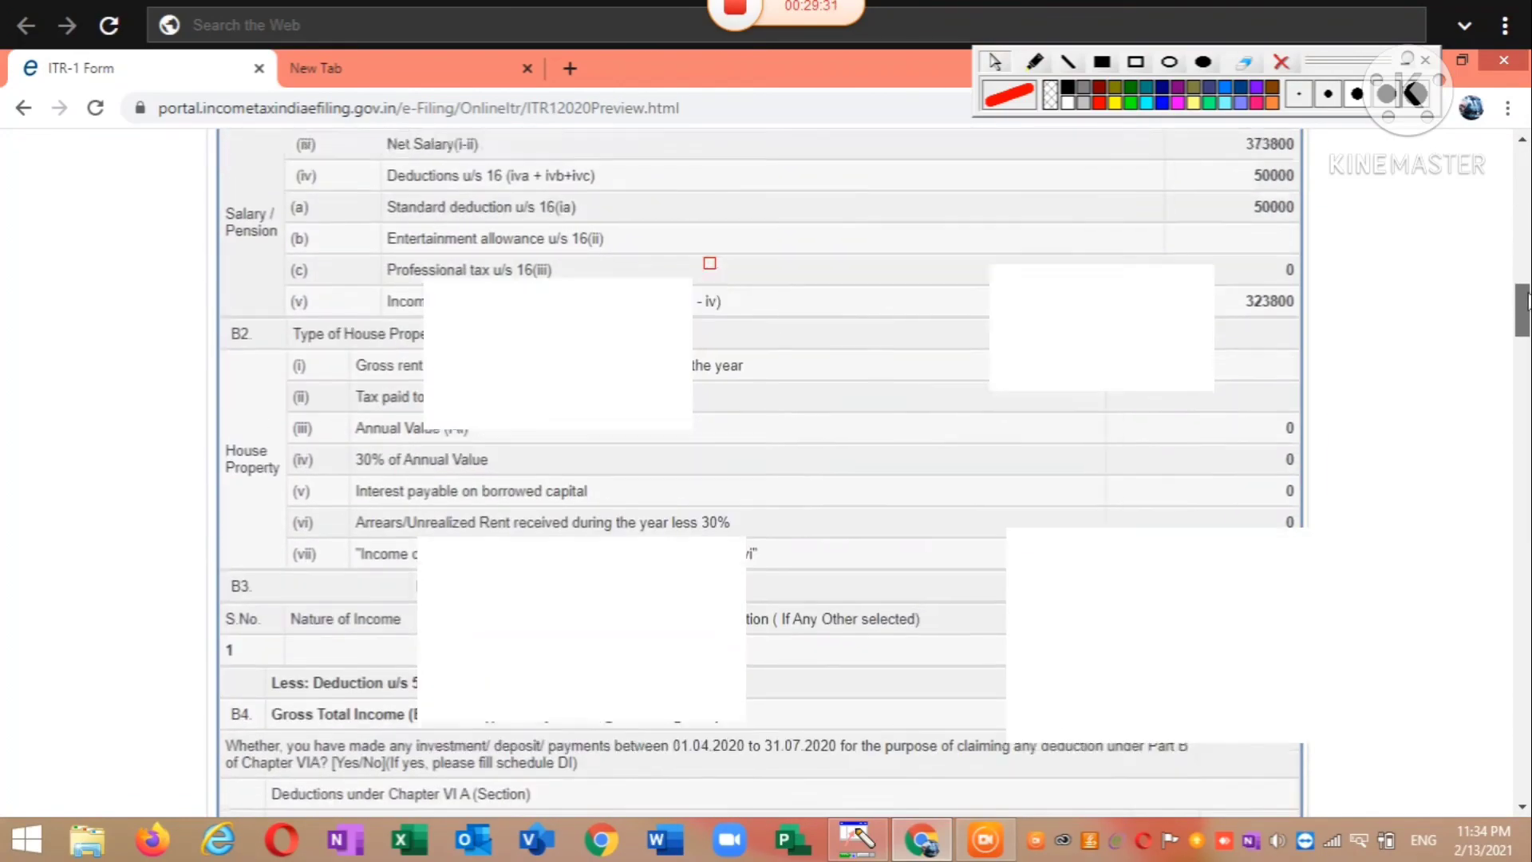
{"action": "key", "text": "Home"}
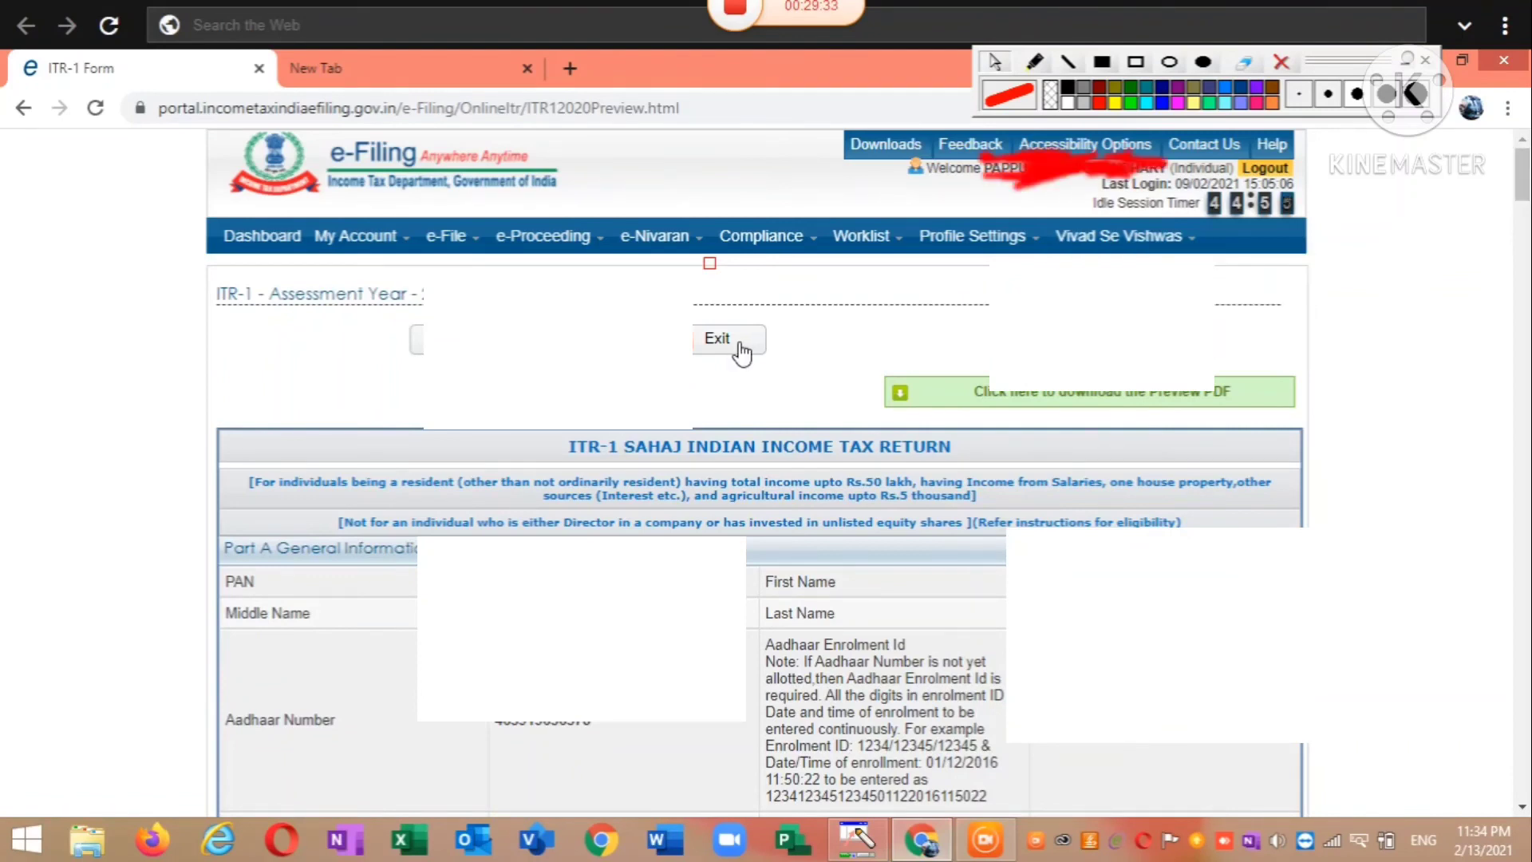
{"action": "left_click", "coordinate": [719, 343]}
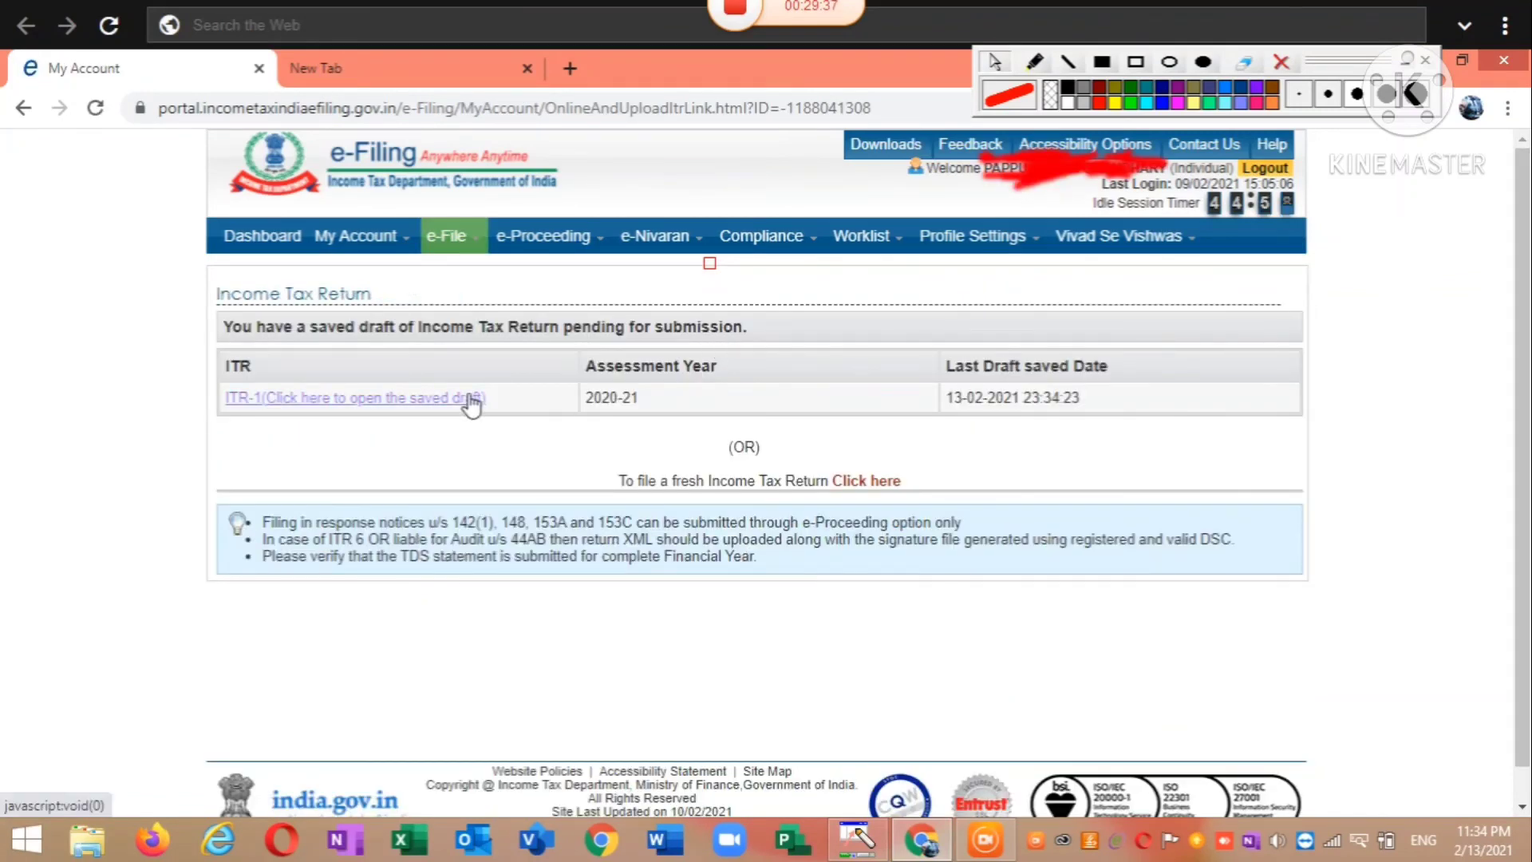
Open the form for filing a fresh income tax return and cancel it to go back to the dashboard.
{"action": "left_click", "coordinate": [860, 485]}
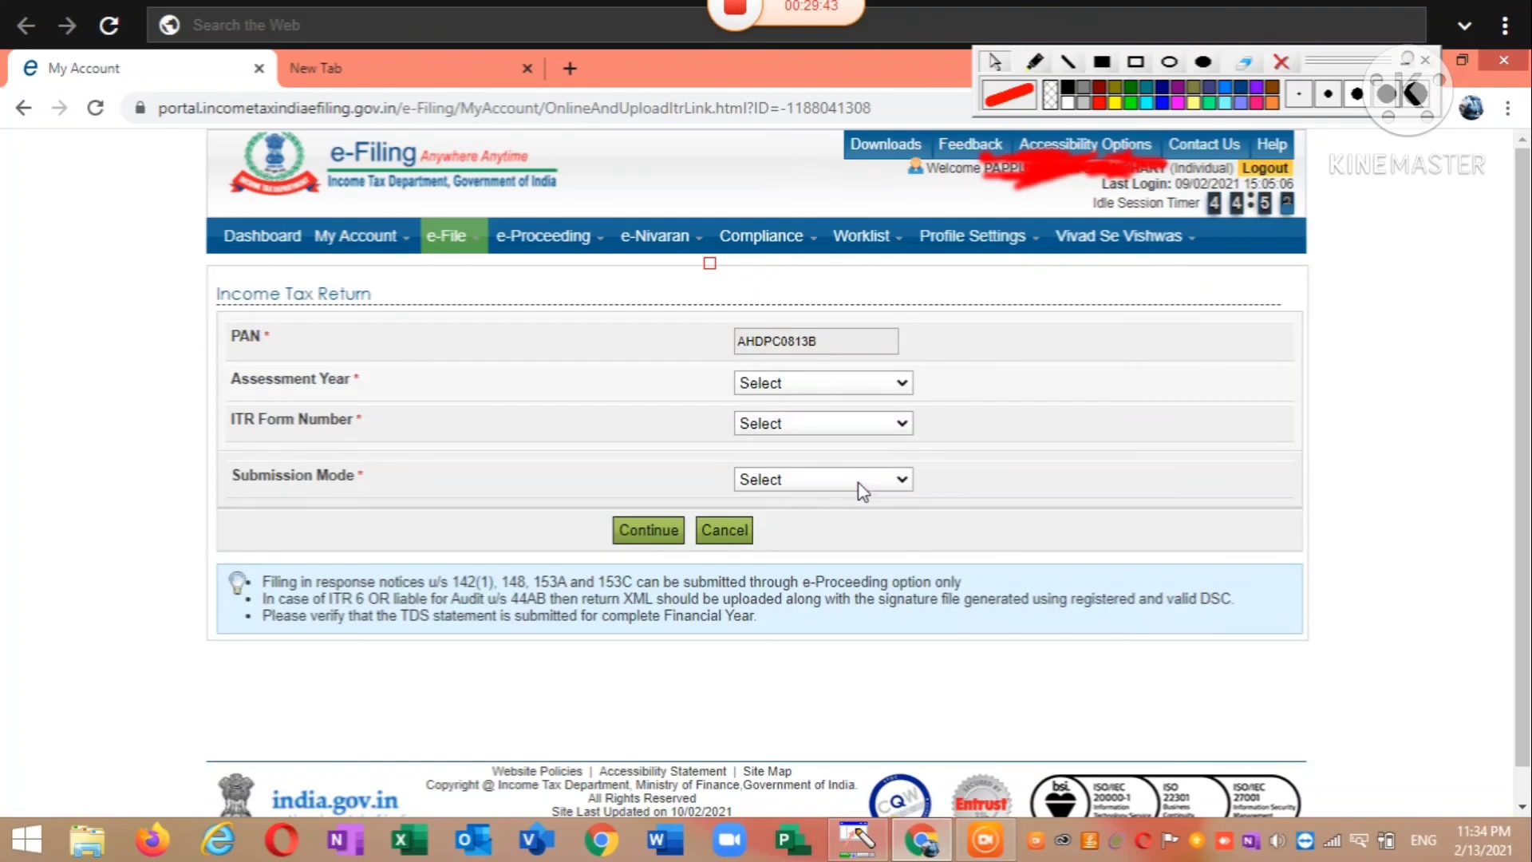
{"action": "left_click", "coordinate": [723, 531]}
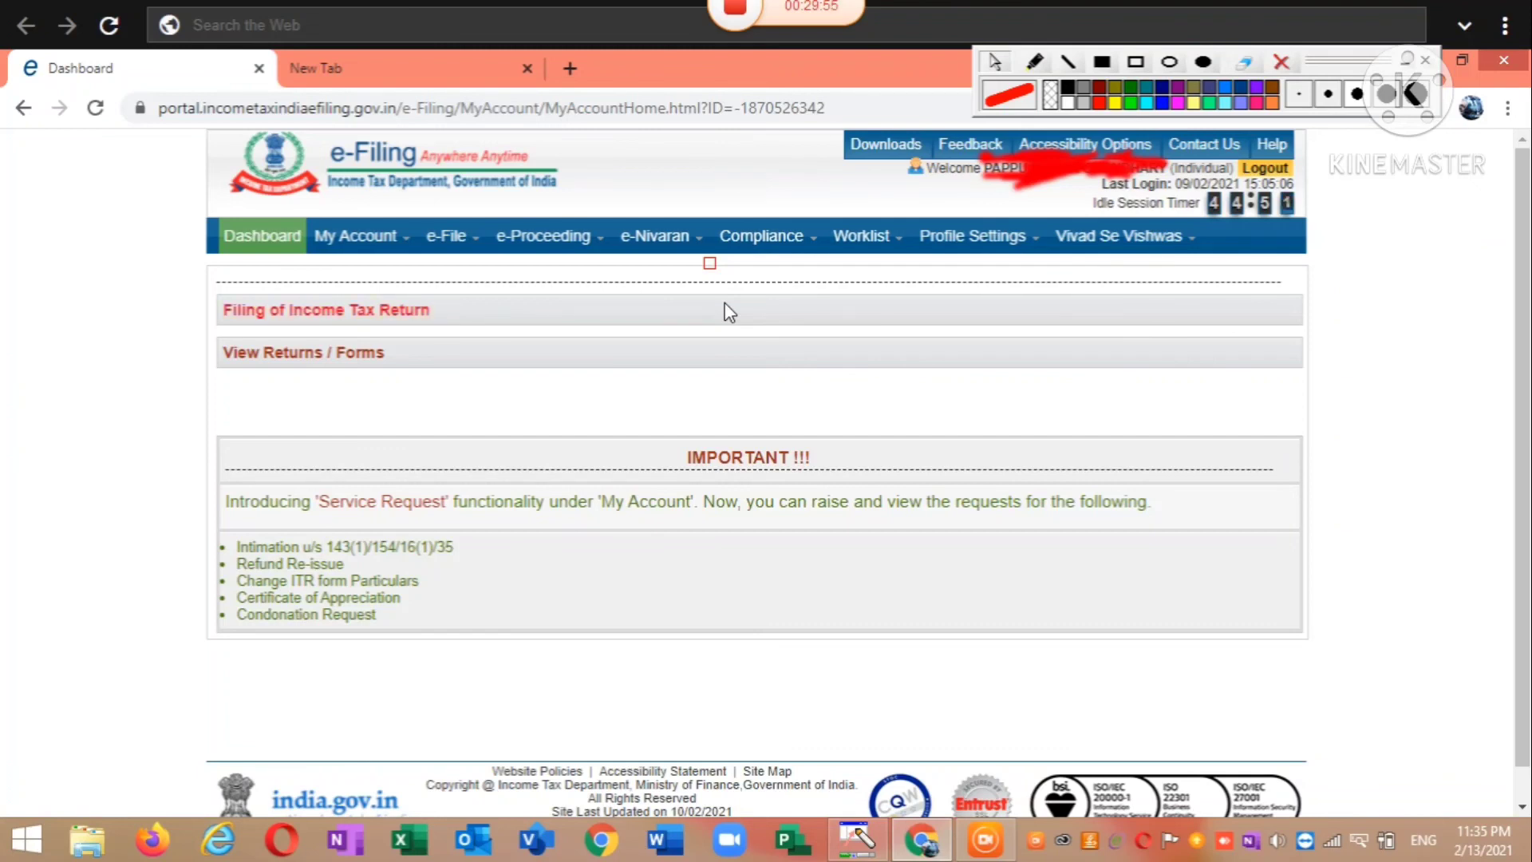
{"action": "mouse_move", "coordinate": [428, 257]}
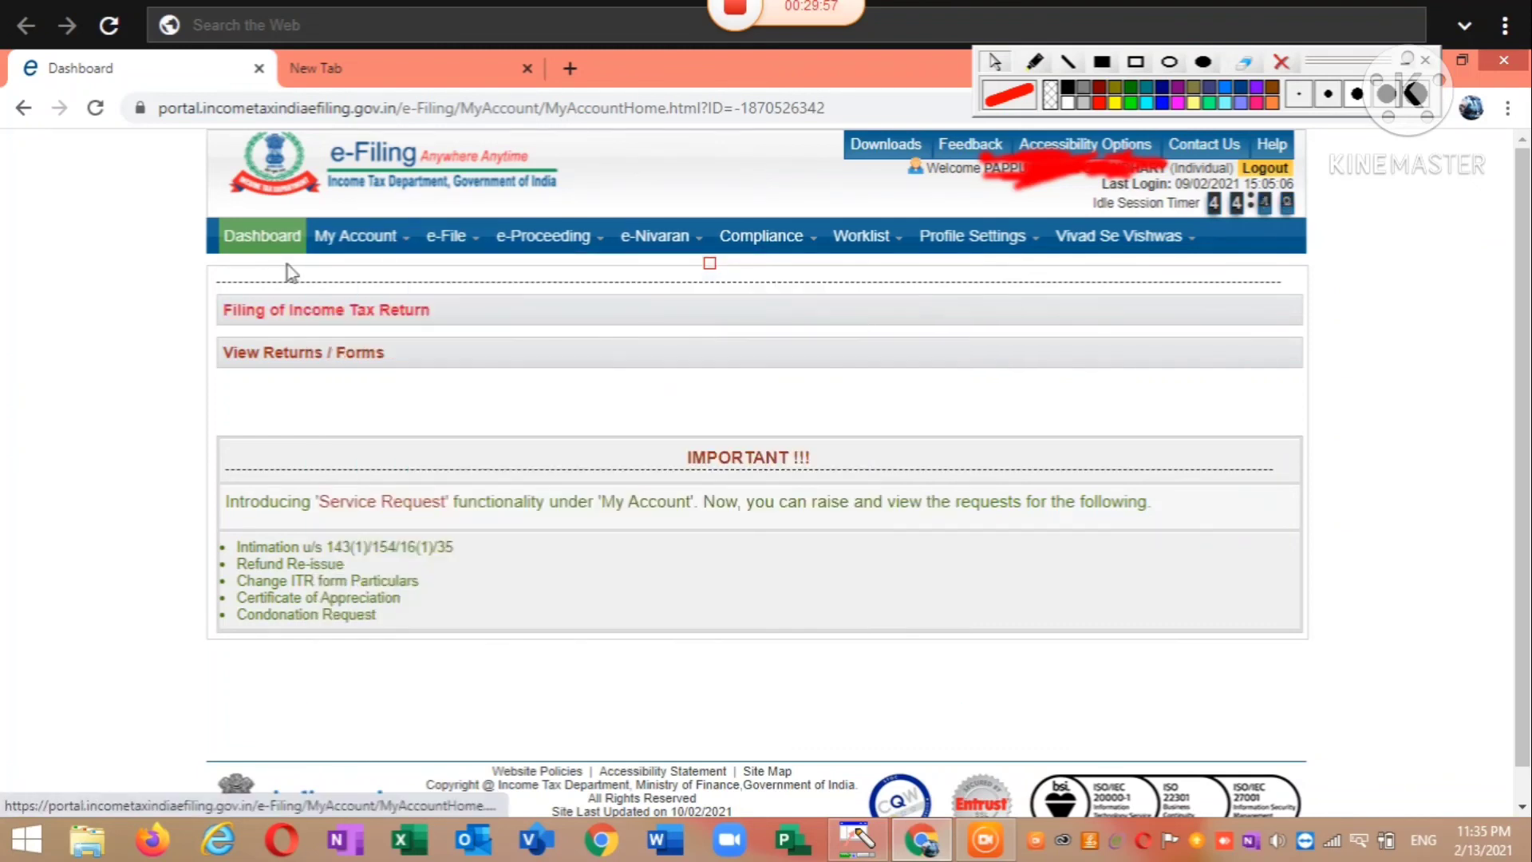